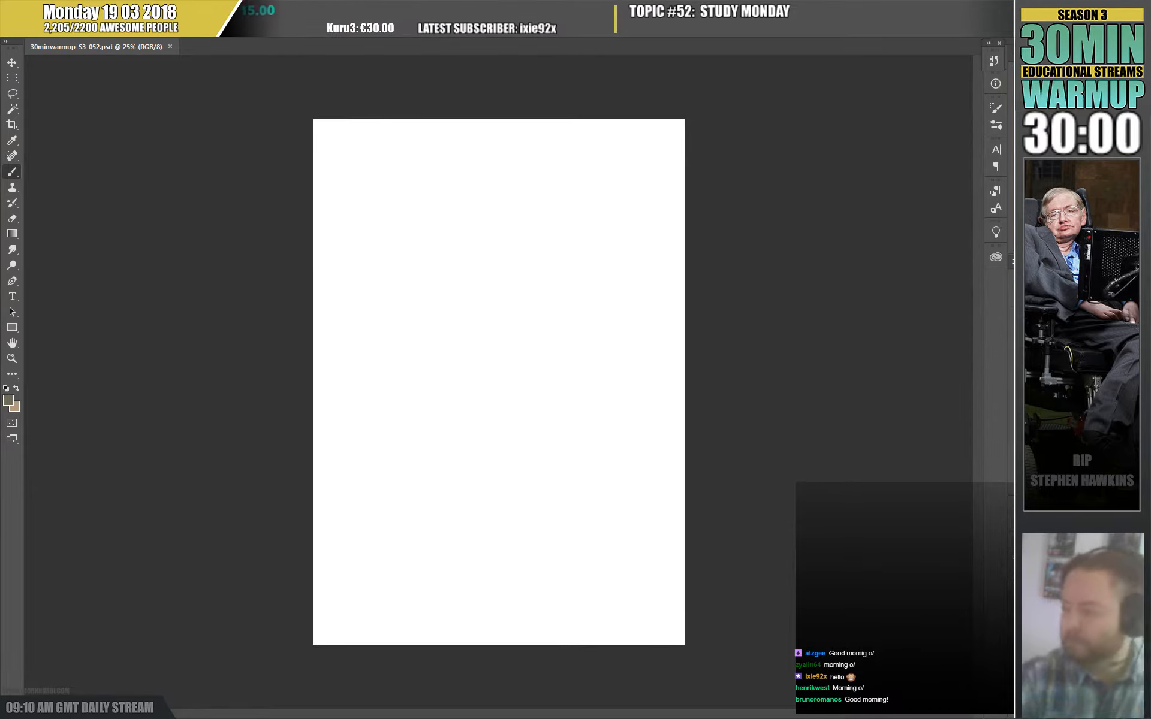
Create a 1500 x 976 px document from the Clipboard preset and paste the copied dancer photo into it.
{"action": "key", "text": "ctrl+n"}
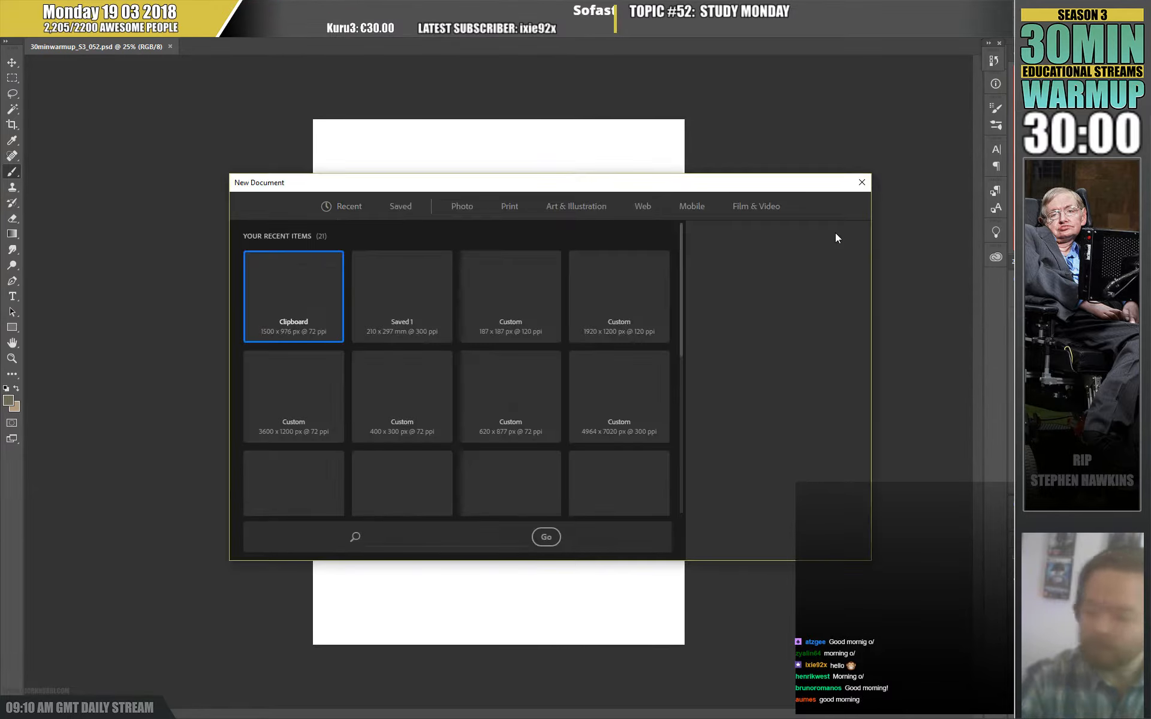
{"action": "key", "text": "Return"}
{"action": "key", "text": "ctrl+v"}
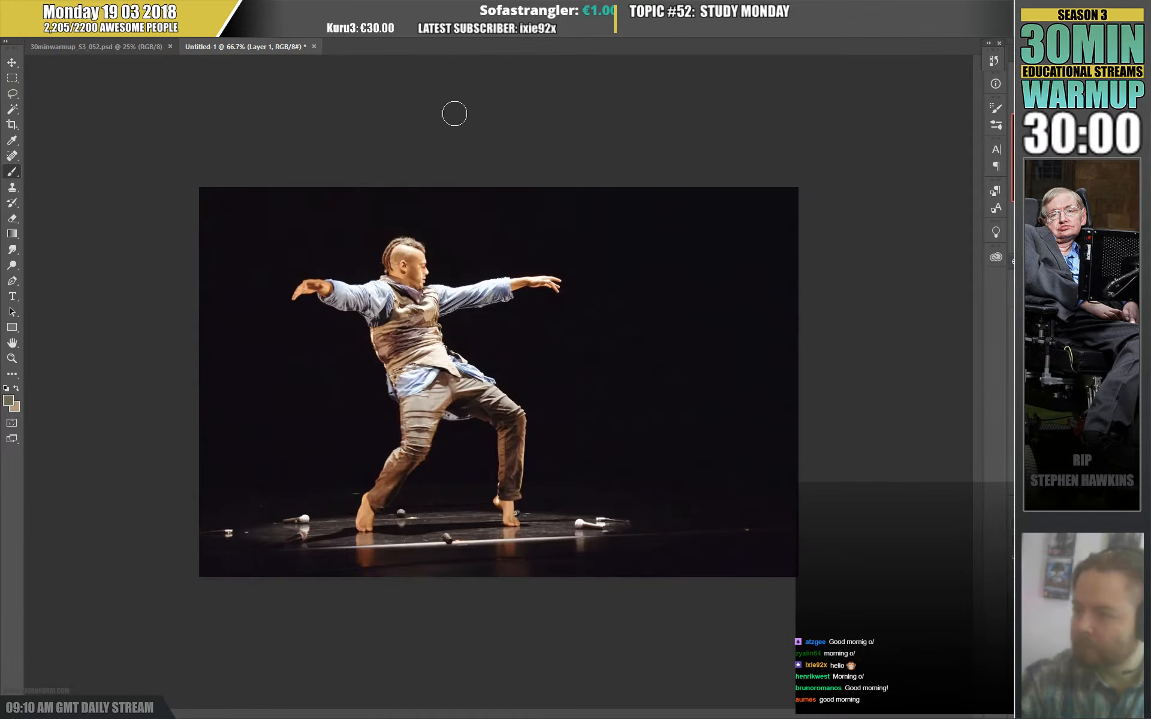
Crop the dancer photo from both sides to a portrait frame that closely encloses the figure and outstretched arms.
{"action": "key", "text": "c"}
{"action": "left_click_drag", "start_coordinate": [792, 382], "coordinate": [693, 412]}
{"action": "left_click_drag", "start_coordinate": [308, 405], "coordinate": [341, 392]}
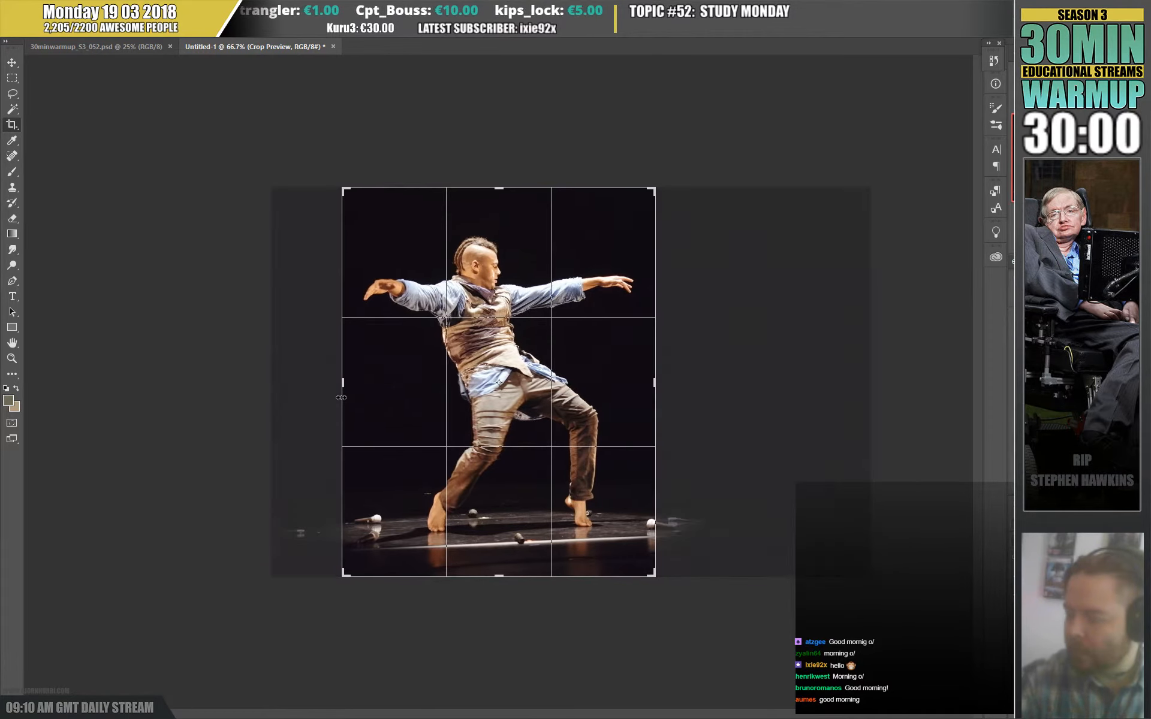
{"action": "key", "text": "Return"}
Float the photo and the blank warmup document as separate windows side by side, and enlarge the blank document's window.
{"action": "left_click_drag", "start_coordinate": [246, 46], "coordinate": [717, 163]}
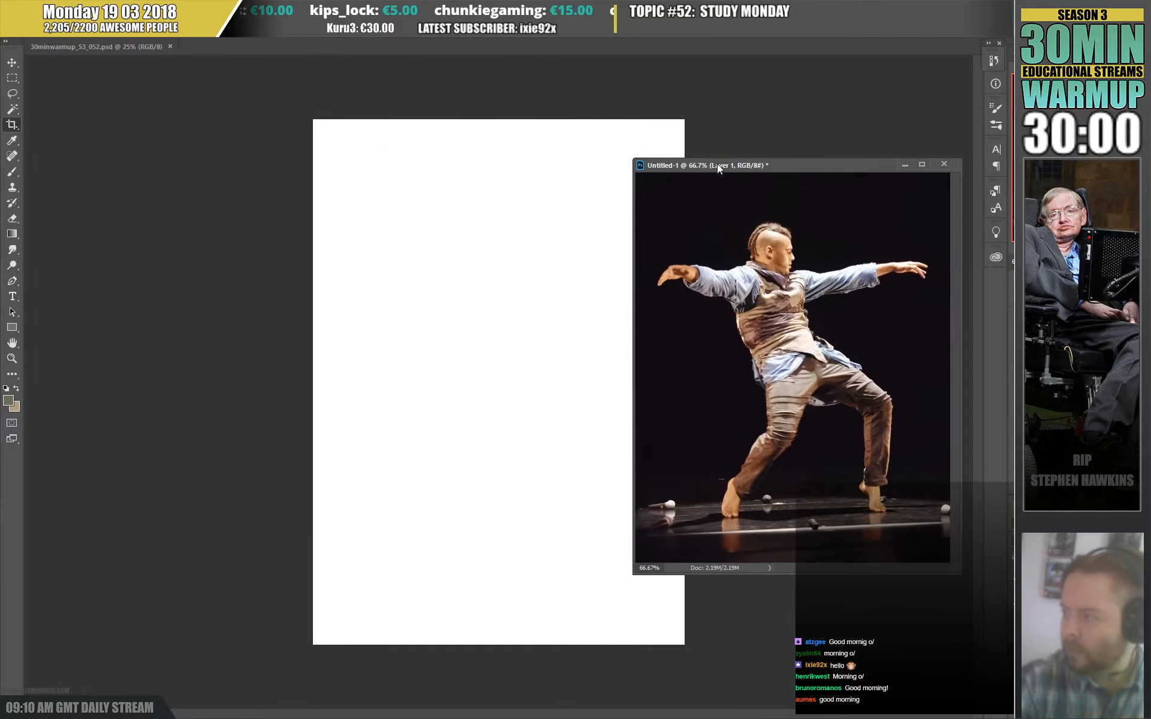
{"action": "left_click_drag", "start_coordinate": [143, 45], "coordinate": [283, 63]}
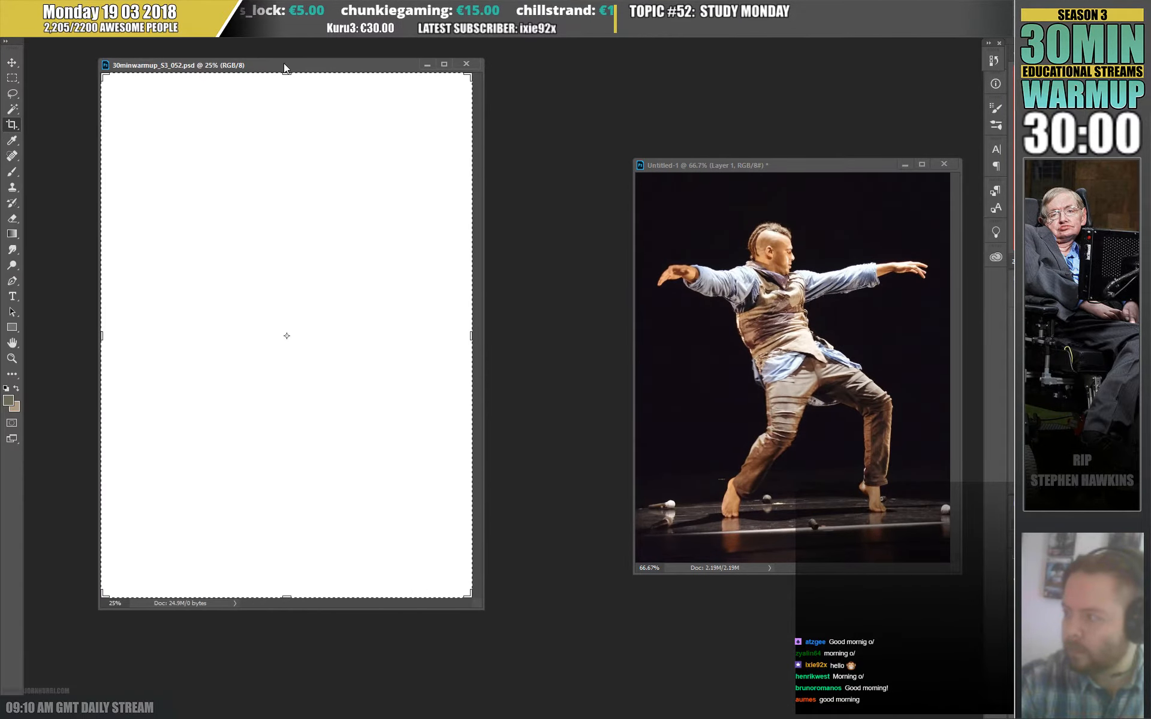
{"action": "left_click_drag", "start_coordinate": [478, 609], "coordinate": [616, 690]}
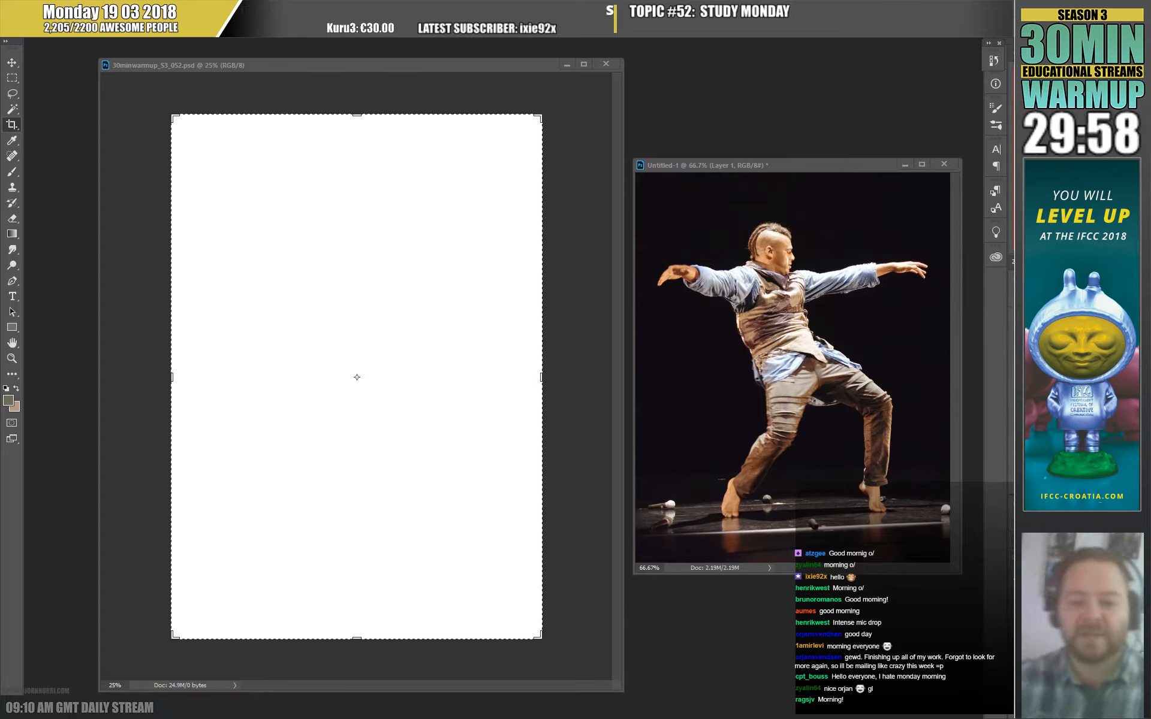
{"action": "left_click", "coordinate": [371, 357]}
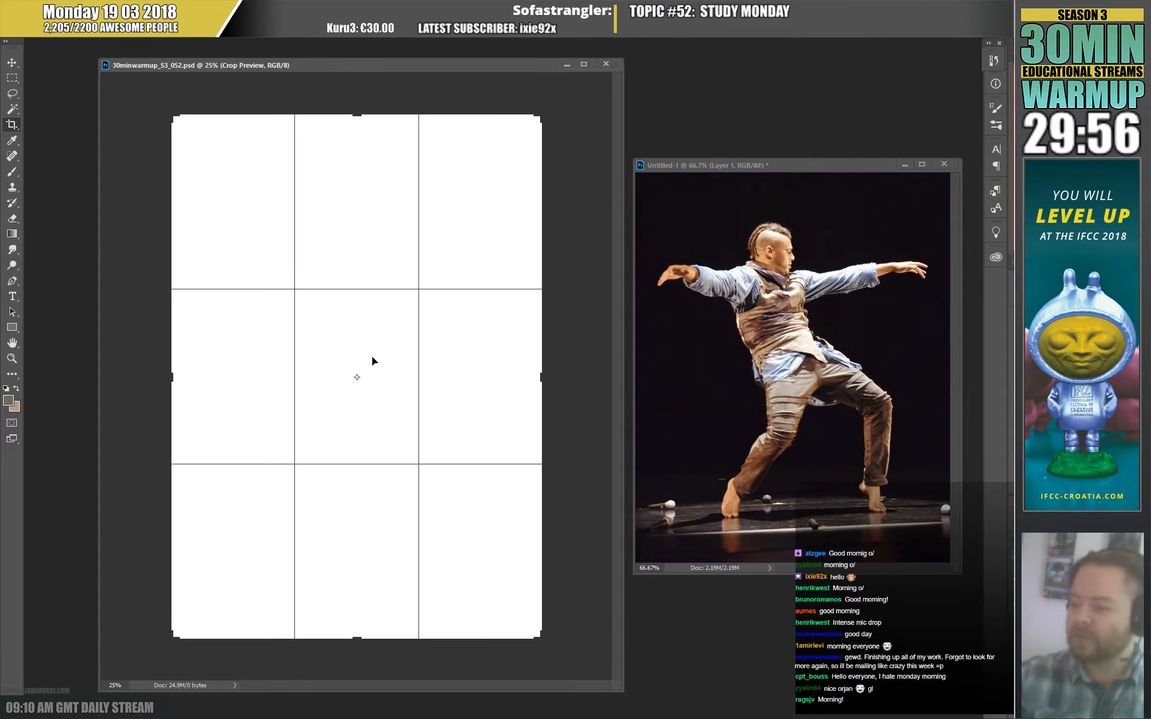
{"action": "key", "text": "Return"}
Choose a very dark olive colour and fill the whole blank canvas with it.
{"action": "key", "text": "v"}
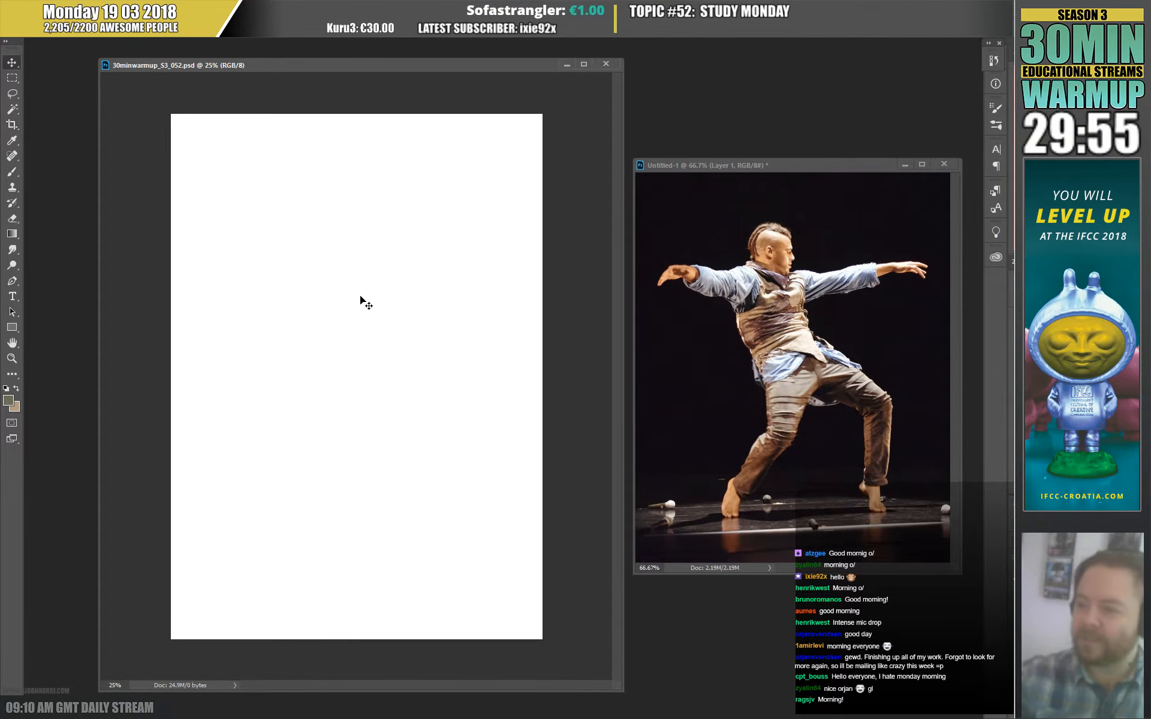
{"action": "left_click", "coordinate": [8, 400]}
{"action": "mouse_move", "coordinate": [128, 393]}
{"action": "left_mouse_down"}
{"action": "mouse_move", "coordinate": [154, 398]}
{"action": "mouse_move", "coordinate": [147, 406]}
{"action": "left_mouse_up"}
{"action": "left_click", "coordinate": [396, 271]}
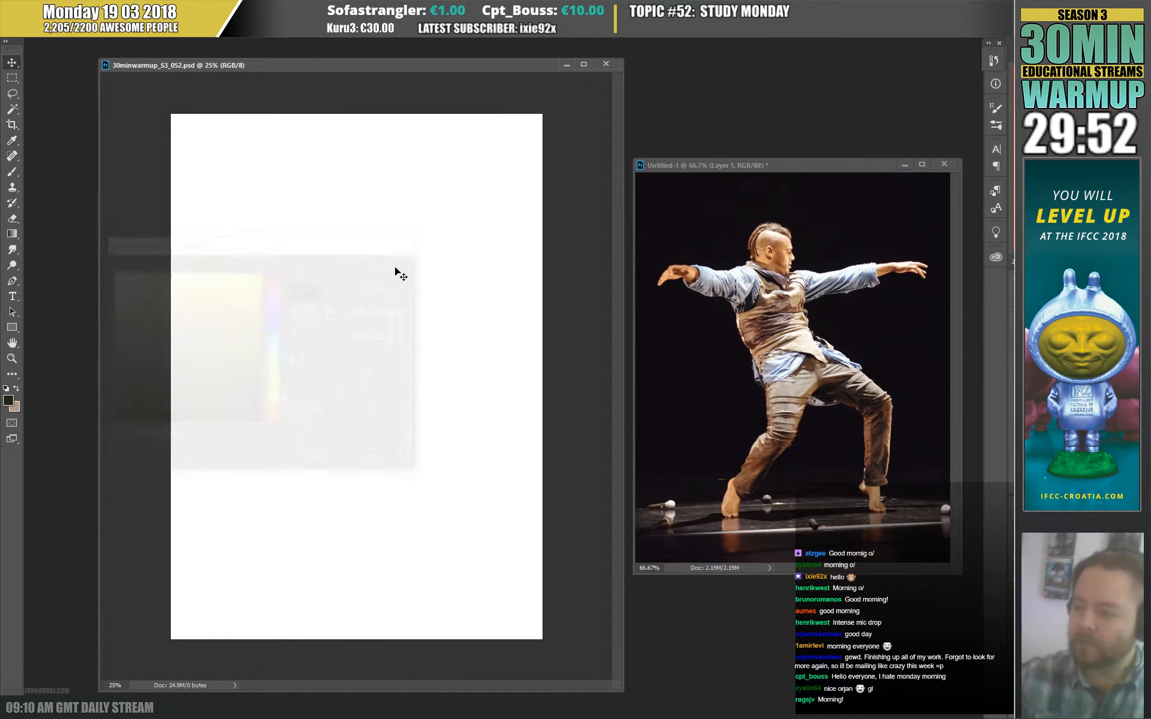
{"action": "key", "text": "x"}
{"action": "key", "text": "ctrl+BackSpace"}
Widen the dark canvas equally on both sides with the Crop tool, extending the dark background.
{"action": "key", "text": "c"}
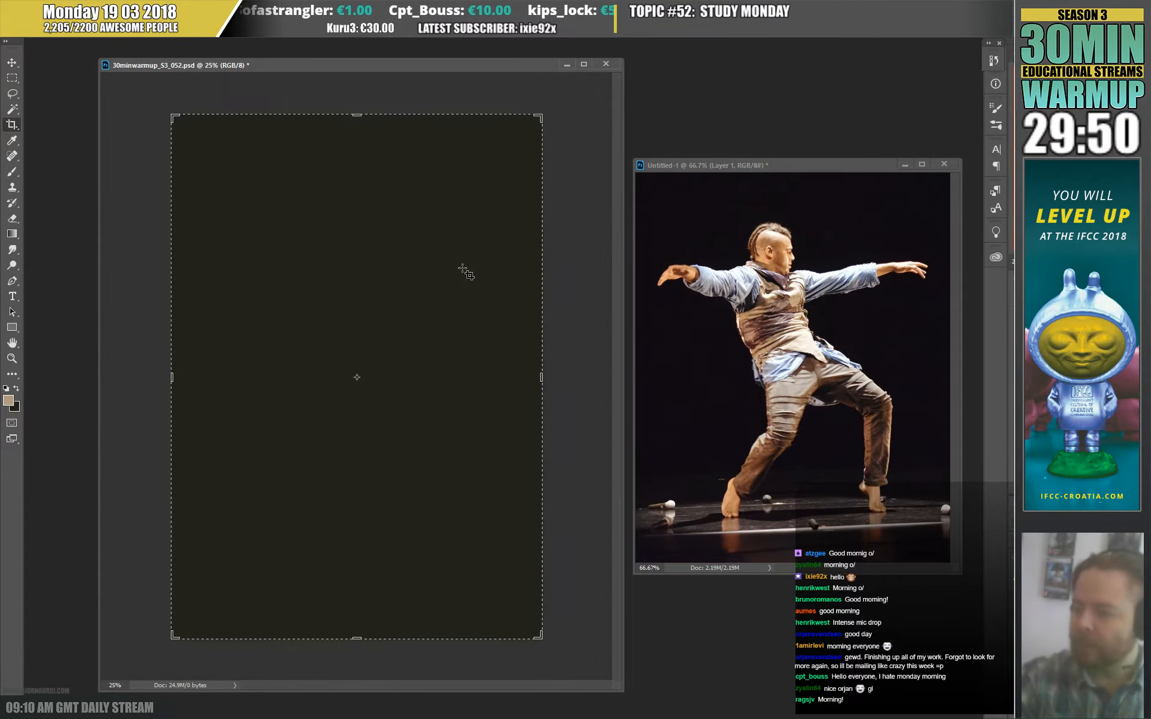
{"action": "key", "text": "x"}
{"action": "key", "text": "x"}
{"action": "key", "text": "Escape"}
{"action": "key", "text": "b"}
{"action": "key", "text": "x"}
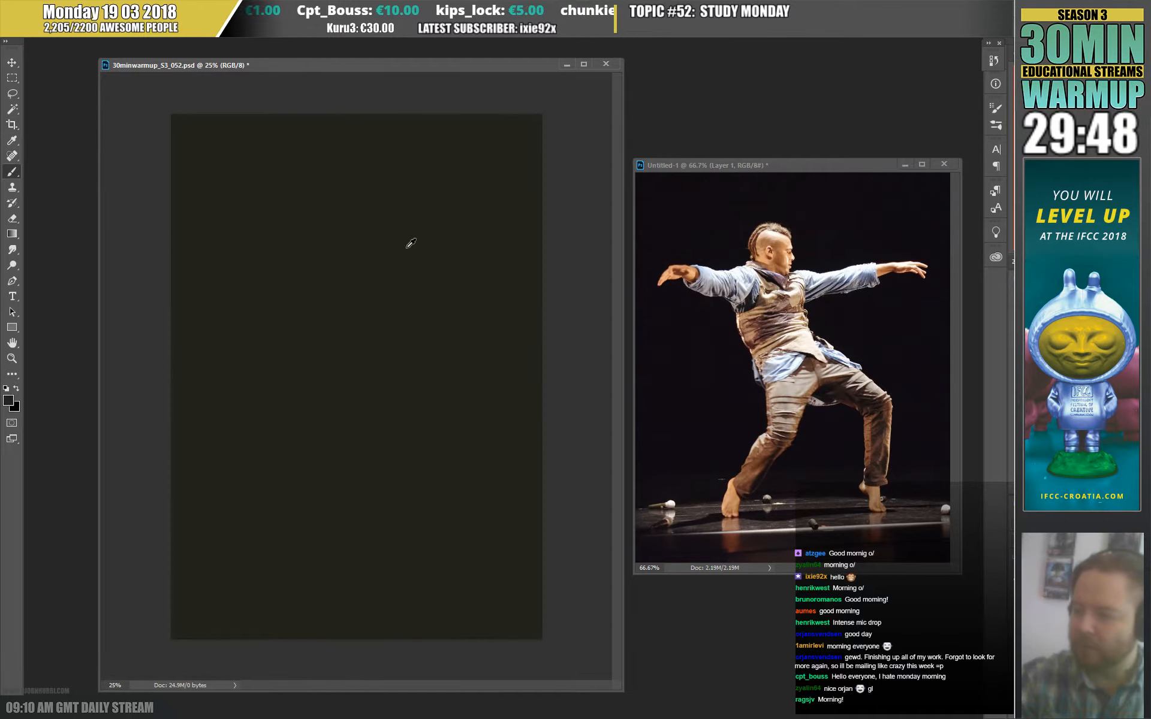
{"action": "key", "text": "c"}
{"action": "left_click_drag", "start_coordinate": [543, 381], "coordinate": [593, 391]}
{"action": "key", "text": "Return"}
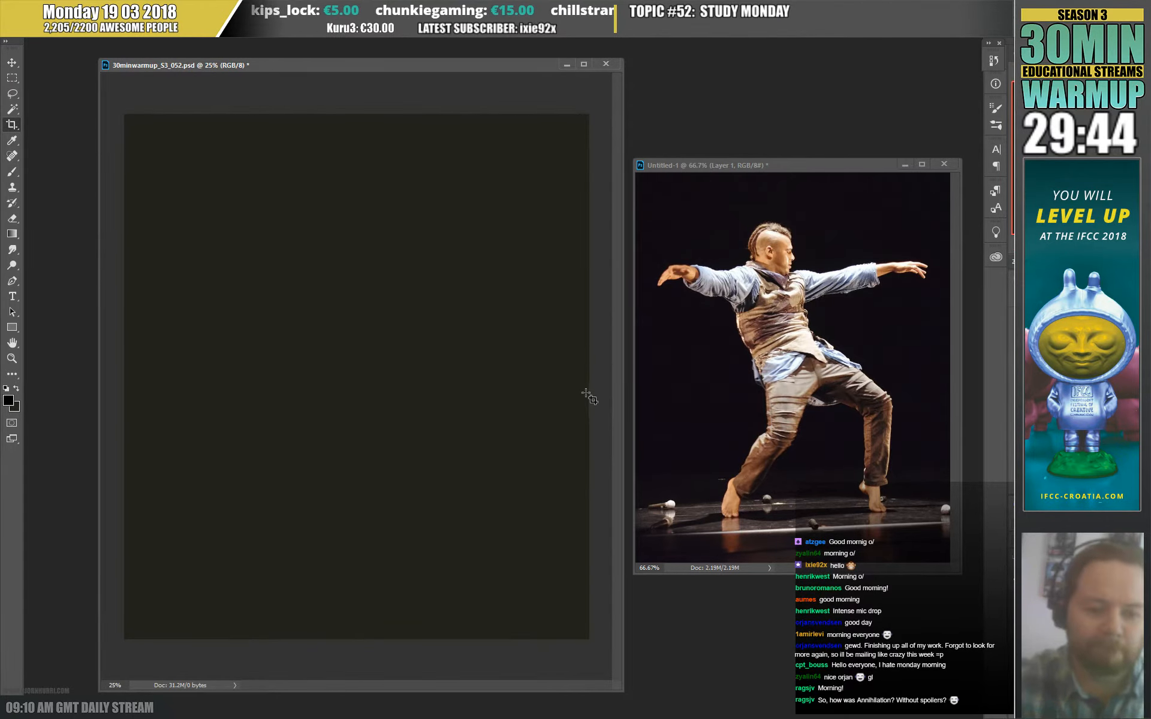
Add a new layer and set the brush colour to a pale greyish yellow.
{"action": "key", "text": "b"}
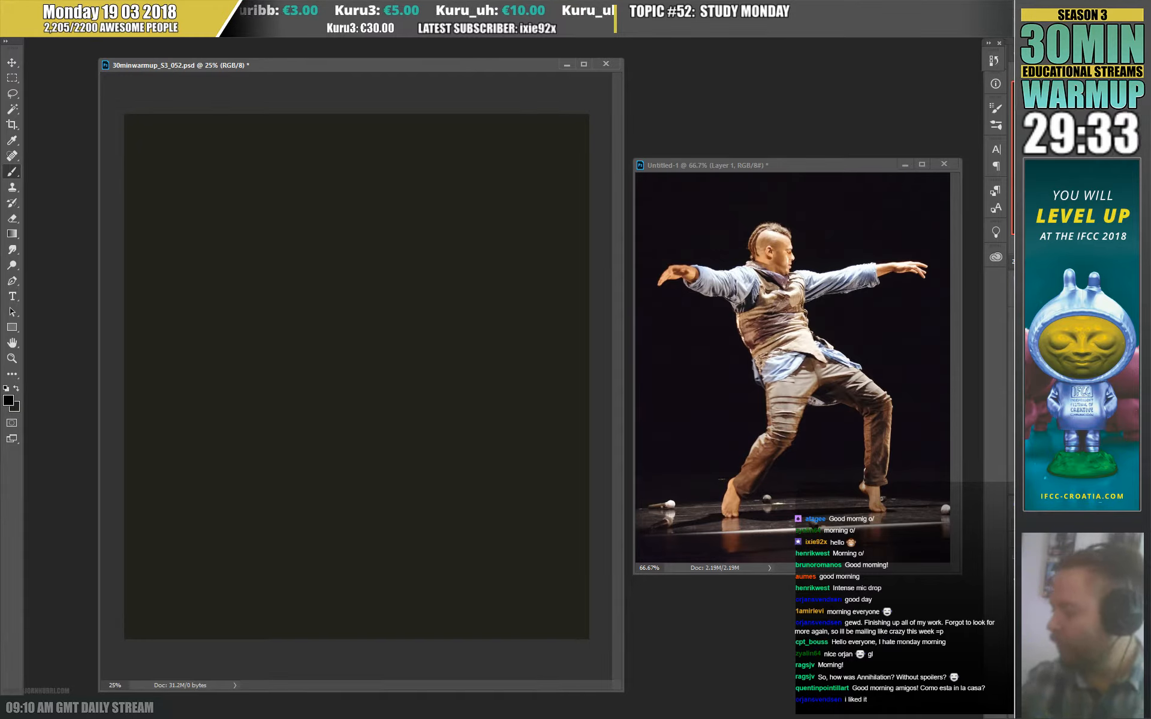
{"action": "key", "text": "ctrl+shift+alt+n"}
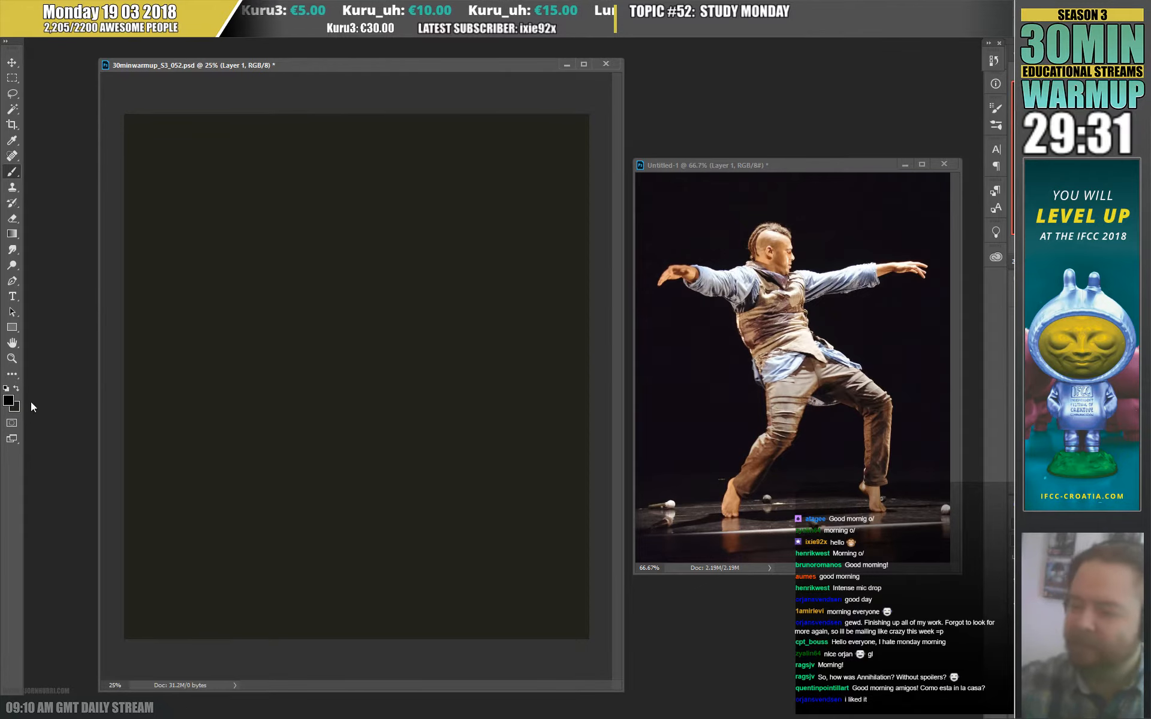
{"action": "left_click", "coordinate": [8, 400]}
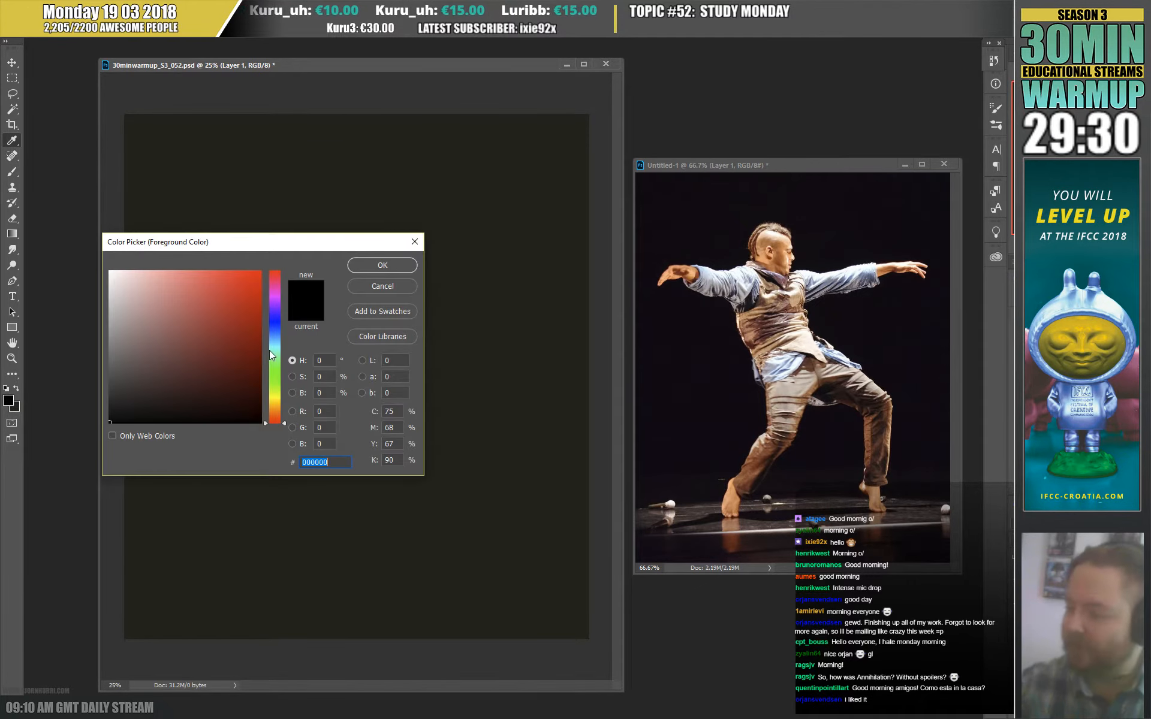
{"action": "left_click_drag", "start_coordinate": [275, 375], "coordinate": [274, 401]}
{"action": "left_click_drag", "start_coordinate": [198, 344], "coordinate": [136, 300]}
{"action": "left_click", "coordinate": [381, 264]}
{"action": "key", "text": "b"}
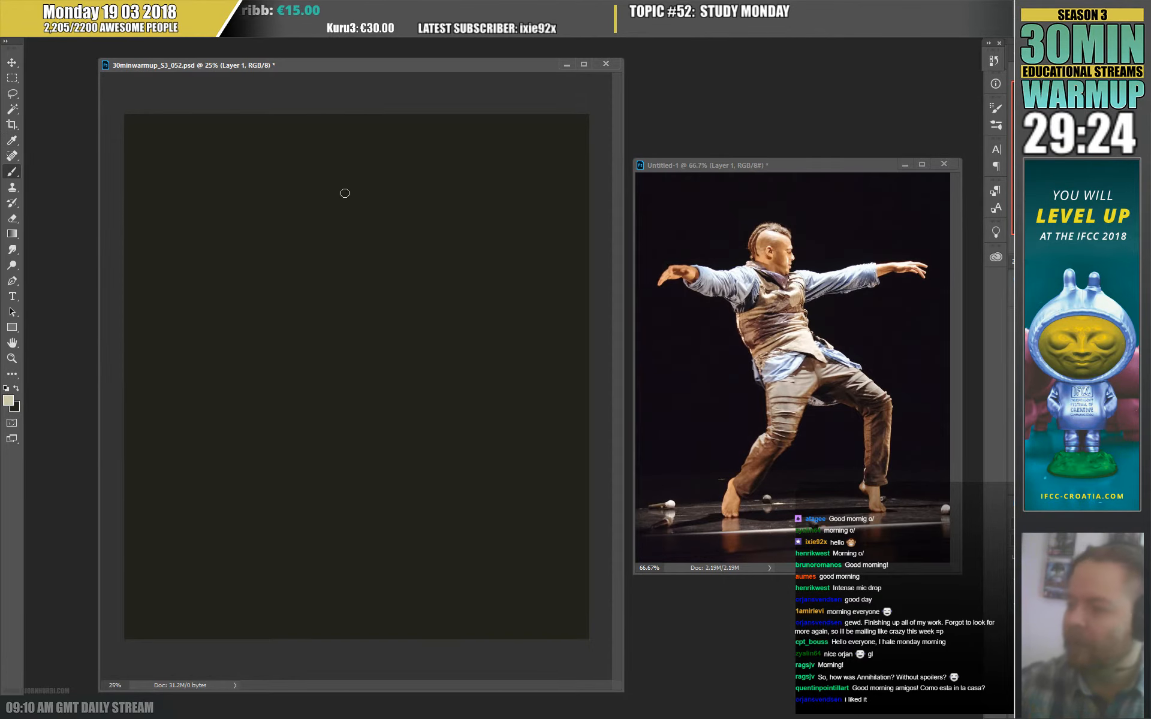
Sketch the top of the dancer's head and the arm extending to the right, switching to a rectangular brush tip.
{"action": "mouse_move", "coordinate": [317, 227]}
{"action": "left_mouse_down"}
{"action": "mouse_move", "coordinate": [360, 230]}
{"action": "mouse_move", "coordinate": [451, 186]}
{"action": "mouse_move", "coordinate": [347, 227]}
{"action": "mouse_move", "coordinate": [462, 261]}
{"action": "mouse_move", "coordinate": [437, 271]}
{"action": "mouse_move", "coordinate": [508, 271]}
{"action": "left_mouse_up"}
{"action": "right_click", "coordinate": [368, 219]}
{"action": "left_click", "coordinate": [485, 319]}
{"action": "key", "text": "Return"}
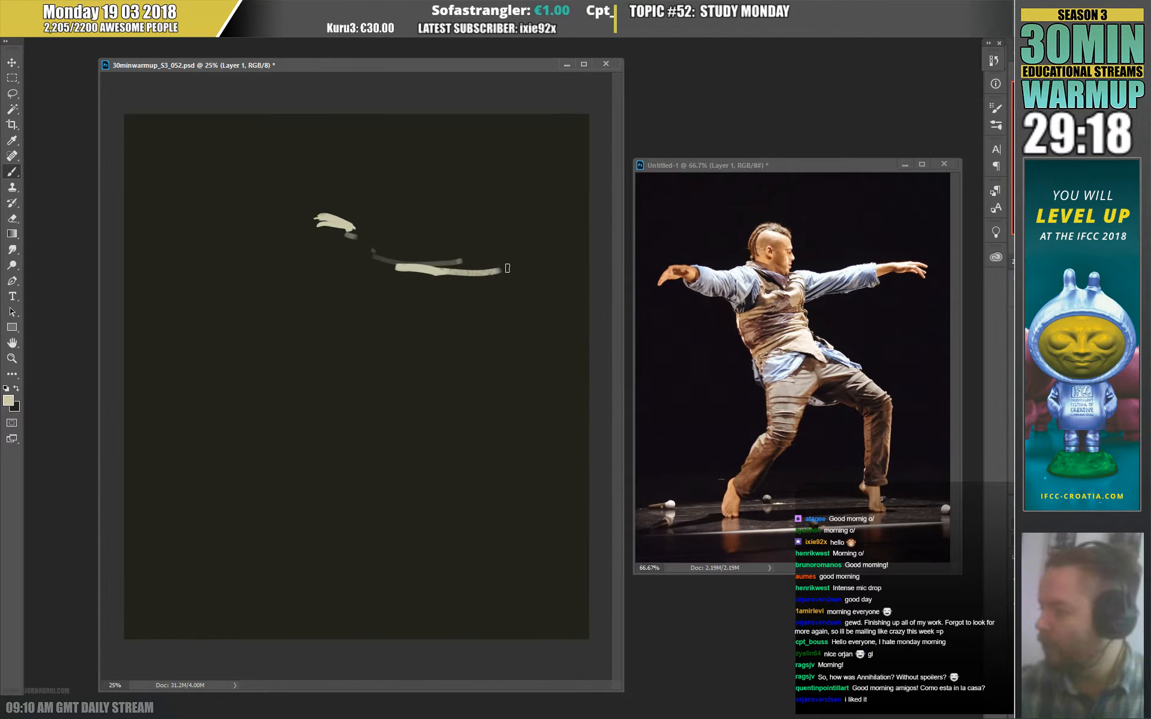
{"action": "left_click_drag", "start_coordinate": [587, 256], "coordinate": [513, 262]}
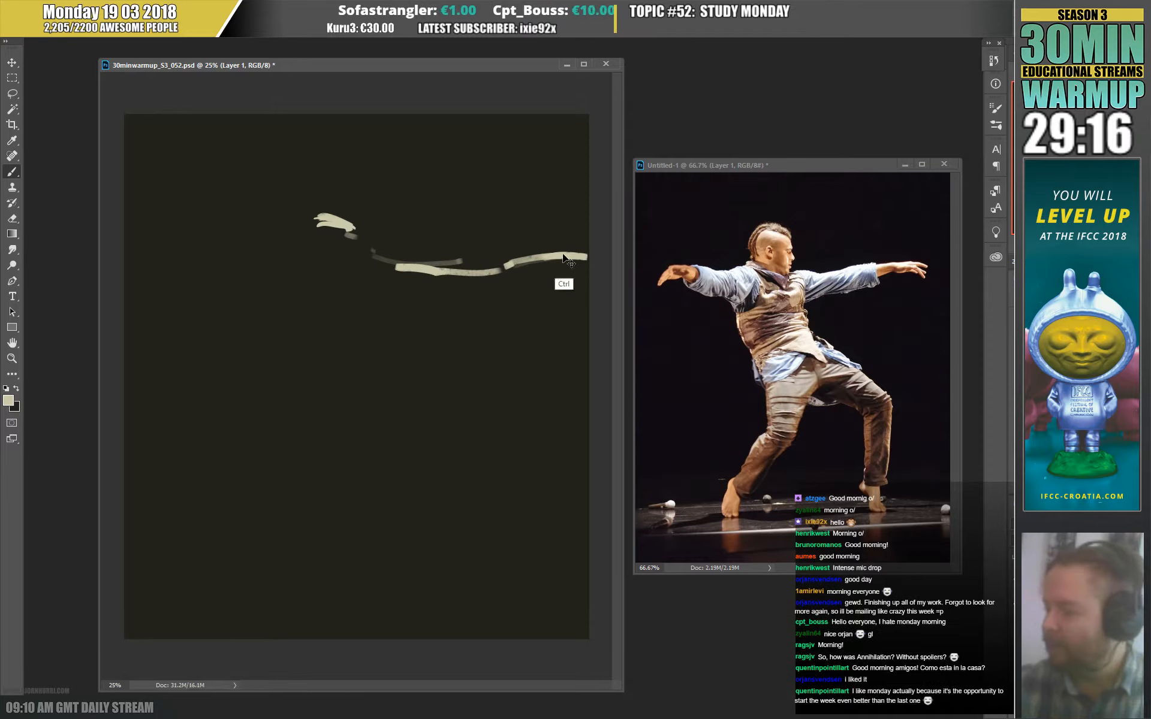
Scale the head and arm strokes down slightly so the hand sits inside the canvas edge.
{"action": "key", "text": "ctrl+t"}
{"action": "left_click_drag", "start_coordinate": [588, 211], "coordinate": [576, 219]}
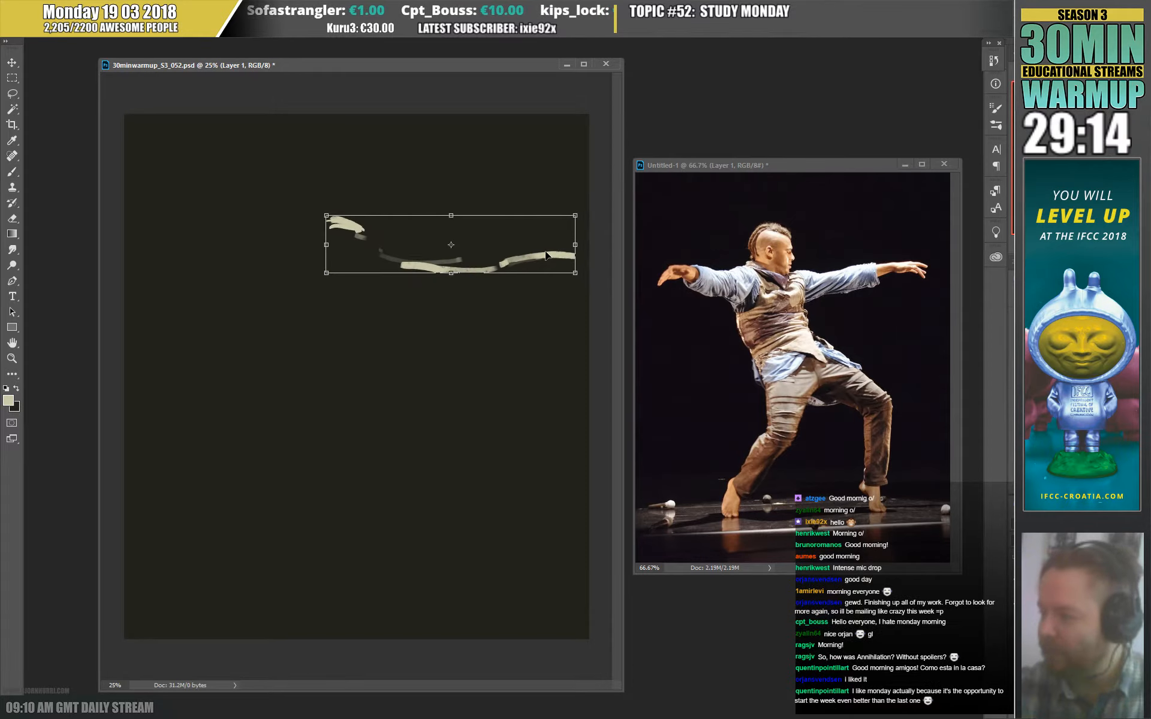
{"action": "key", "text": "Return"}
Sketch the arm extending to the left, rework the head, and mark the light on the shoulders and chest.
{"action": "mouse_move", "coordinate": [167, 278]}
{"action": "left_mouse_down"}
{"action": "mouse_move", "coordinate": [198, 268]}
{"action": "mouse_move", "coordinate": [262, 278]}
{"action": "mouse_move", "coordinate": [235, 272]}
{"action": "mouse_move", "coordinate": [318, 262]}
{"action": "left_mouse_up"}
{"action": "mouse_move", "coordinate": [343, 204]}
{"action": "left_mouse_down"}
{"action": "mouse_move", "coordinate": [322, 223]}
{"action": "mouse_move", "coordinate": [378, 240]}
{"action": "mouse_move", "coordinate": [481, 193]}
{"action": "mouse_move", "coordinate": [342, 214]}
{"action": "mouse_move", "coordinate": [354, 228]}
{"action": "mouse_move", "coordinate": [322, 194]}
{"action": "mouse_move", "coordinate": [315, 232]}
{"action": "mouse_move", "coordinate": [365, 241]}
{"action": "mouse_move", "coordinate": [362, 253]}
{"action": "mouse_move", "coordinate": [360, 236]}
{"action": "mouse_move", "coordinate": [386, 255]}
{"action": "mouse_move", "coordinate": [387, 274]}
{"action": "mouse_move", "coordinate": [381, 292]}
{"action": "mouse_move", "coordinate": [326, 296]}
{"action": "mouse_move", "coordinate": [338, 297]}
{"action": "mouse_move", "coordinate": [299, 274]}
{"action": "left_mouse_up"}
{"action": "key", "text": "e"}
{"action": "right_click", "coordinate": [323, 229]}
{"action": "key", "text": "Return"}
{"action": "key", "text": "b"}
{"action": "left_click_drag", "start_coordinate": [278, 270], "coordinate": [308, 265]}
{"action": "left_click_drag", "start_coordinate": [302, 265], "coordinate": [317, 280]}
{"action": "left_click_drag", "start_coordinate": [294, 274], "coordinate": [312, 291]}
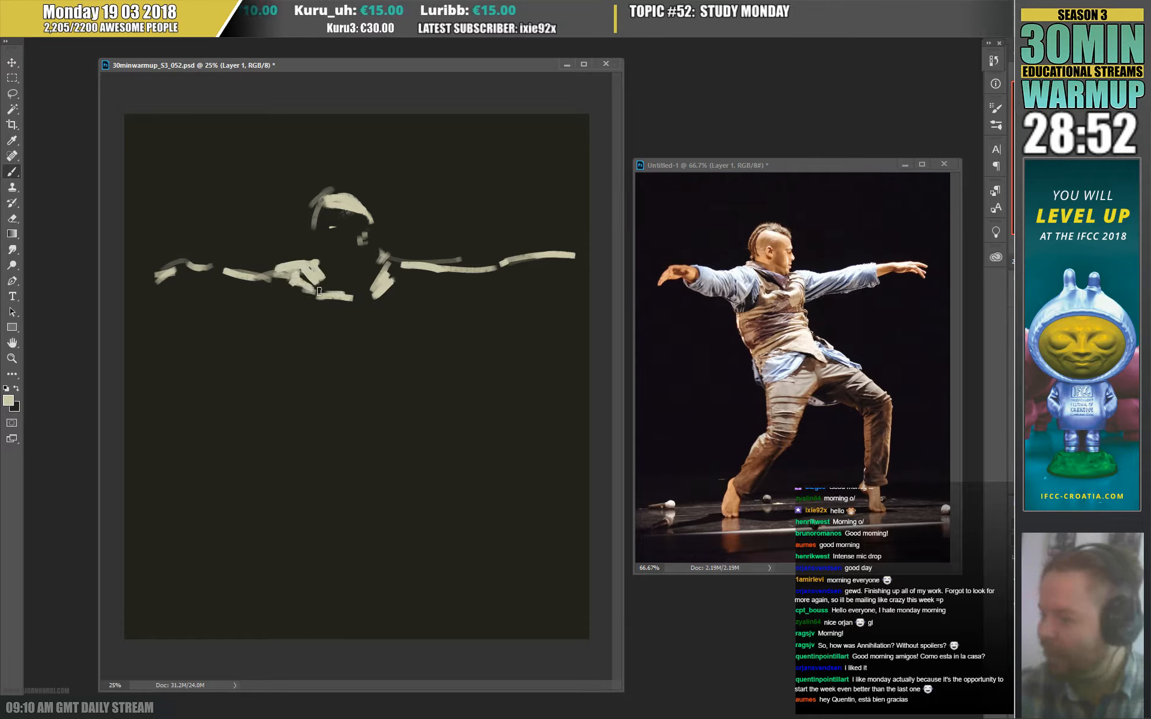
Sketch the torso side, hip cloth and both legs, and move the whole figure up and slightly left on the canvas.
{"action": "left_click_drag", "start_coordinate": [285, 320], "coordinate": [291, 342]}
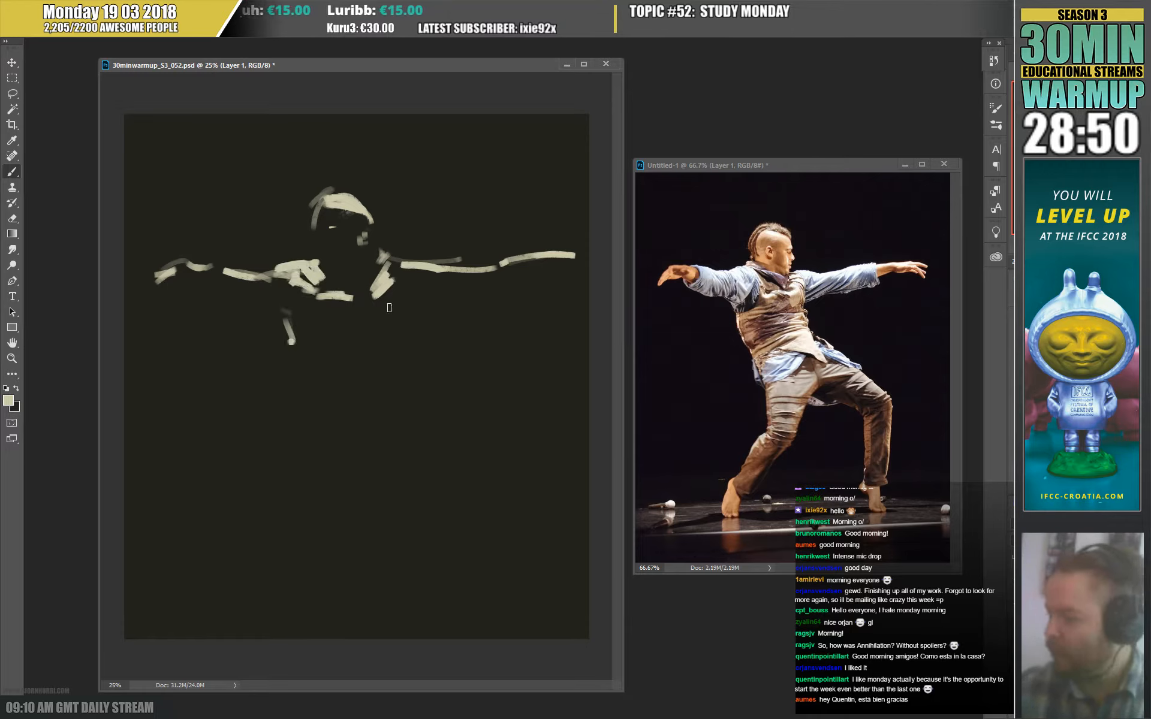
{"action": "mouse_move", "coordinate": [360, 355]}
{"action": "left_mouse_down"}
{"action": "mouse_move", "coordinate": [408, 413]}
{"action": "mouse_move", "coordinate": [416, 374]}
{"action": "mouse_move", "coordinate": [429, 397]}
{"action": "left_mouse_up"}
{"action": "mouse_move", "coordinate": [447, 415]}
{"action": "left_mouse_down"}
{"action": "mouse_move", "coordinate": [515, 473]}
{"action": "mouse_move", "coordinate": [496, 611]}
{"action": "left_mouse_up"}
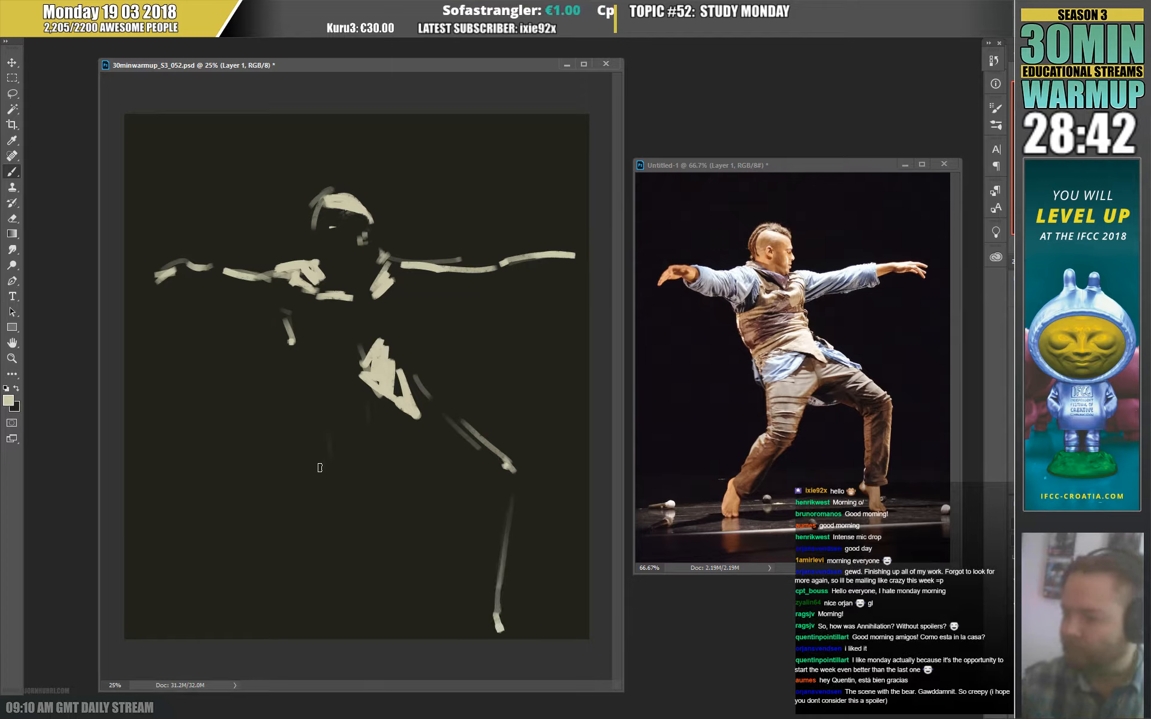
{"action": "left_click_drag", "start_coordinate": [378, 436], "coordinate": [353, 543]}
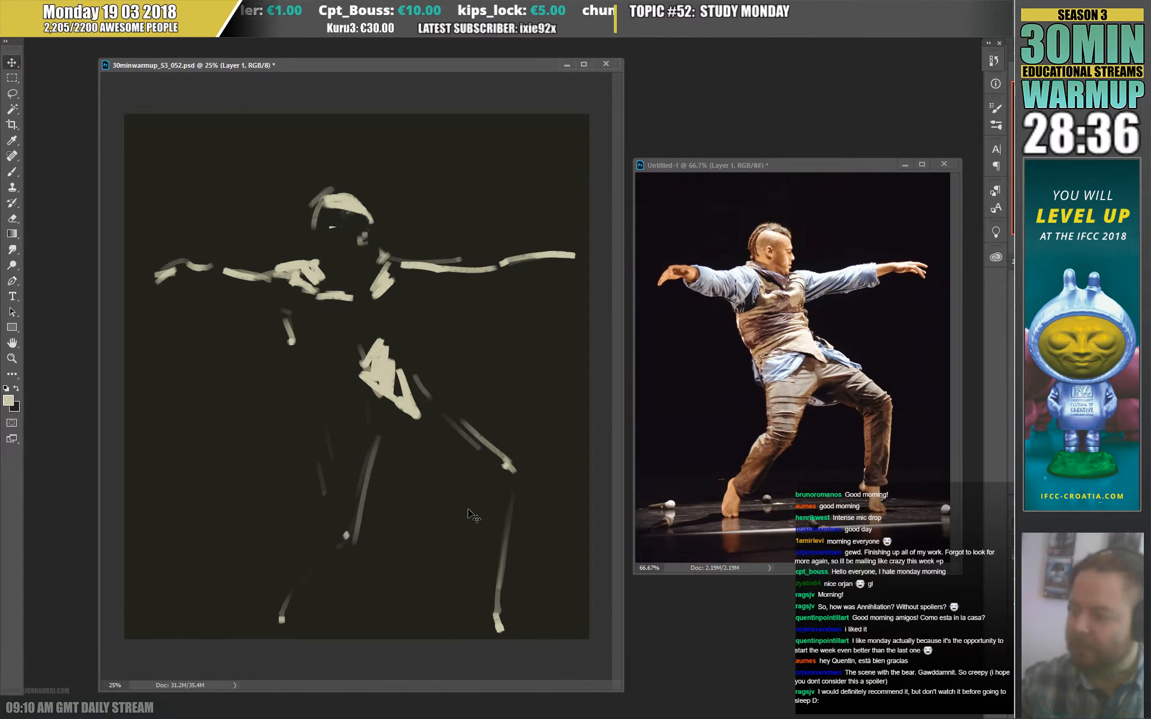
{"action": "left_click_drag", "start_coordinate": [456, 483], "coordinate": [441, 441]}
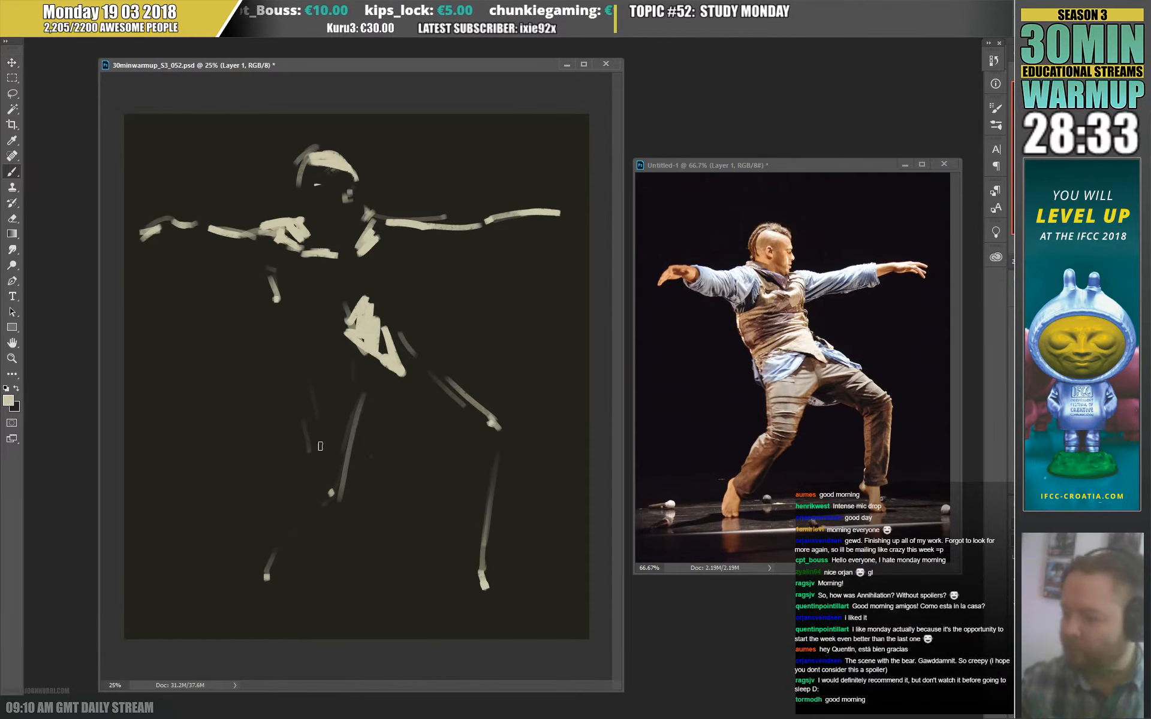
Enlarge the brush and block in the light on both thighs, the shins and the side of the waist.
{"action": "right_click", "coordinate": [348, 408]}
{"action": "left_click_drag", "start_coordinate": [432, 190], "coordinate": [457, 190]}
{"action": "mouse_move", "coordinate": [341, 403]}
{"action": "left_mouse_down"}
{"action": "mouse_move", "coordinate": [333, 426]}
{"action": "mouse_move", "coordinate": [346, 430]}
{"action": "left_mouse_up"}
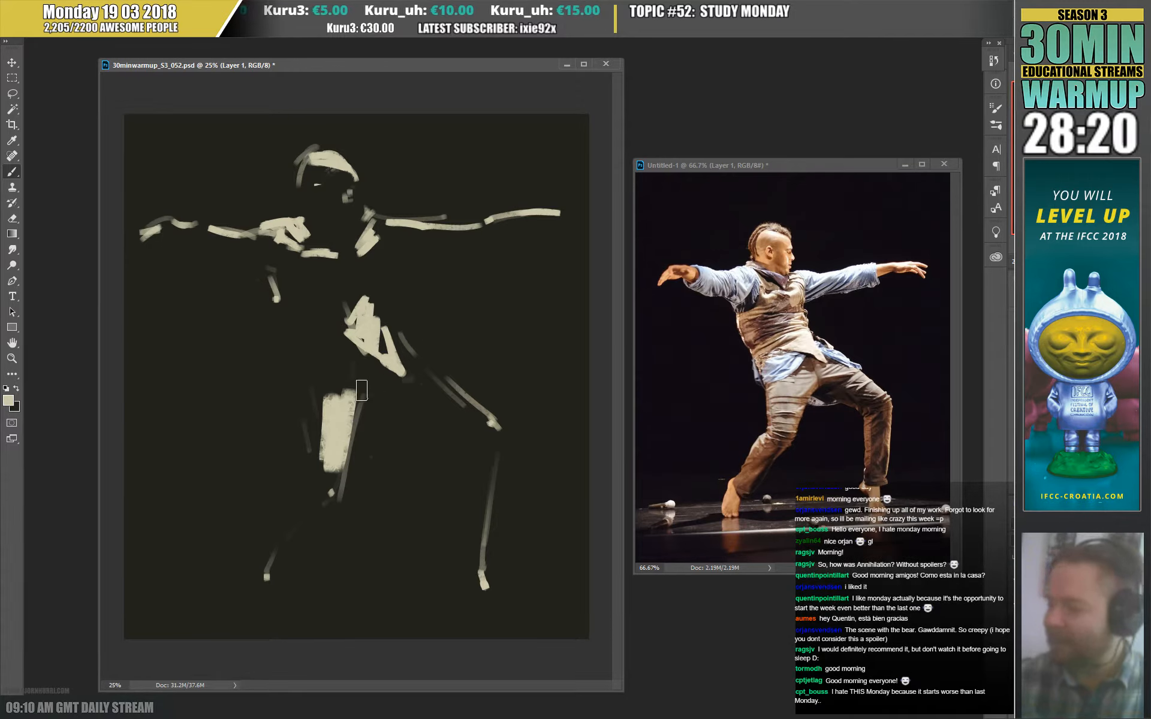
{"action": "mouse_move", "coordinate": [353, 401]}
{"action": "left_mouse_down"}
{"action": "mouse_move", "coordinate": [412, 388]}
{"action": "mouse_move", "coordinate": [402, 392]}
{"action": "mouse_move", "coordinate": [376, 342]}
{"action": "mouse_move", "coordinate": [405, 378]}
{"action": "mouse_move", "coordinate": [394, 399]}
{"action": "mouse_move", "coordinate": [434, 398]}
{"action": "mouse_move", "coordinate": [423, 371]}
{"action": "mouse_move", "coordinate": [464, 408]}
{"action": "mouse_move", "coordinate": [405, 389]}
{"action": "mouse_move", "coordinate": [484, 421]}
{"action": "mouse_move", "coordinate": [460, 416]}
{"action": "left_mouse_up"}
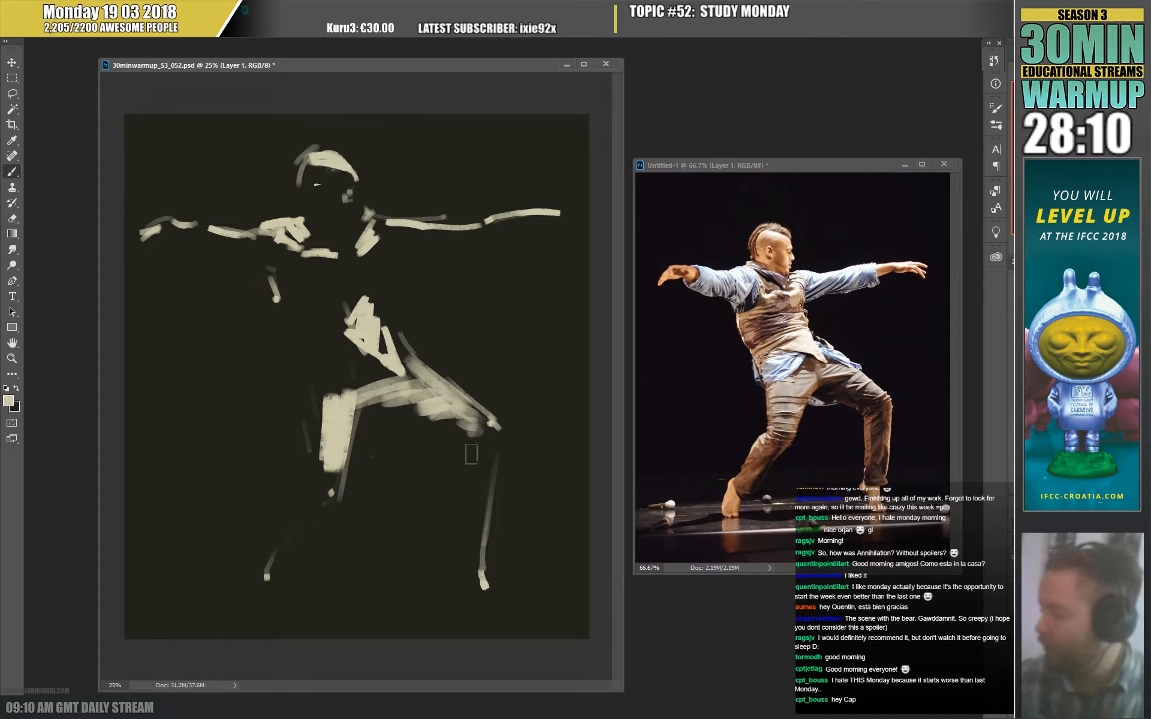
{"action": "left_click_drag", "start_coordinate": [467, 466], "coordinate": [468, 483]}
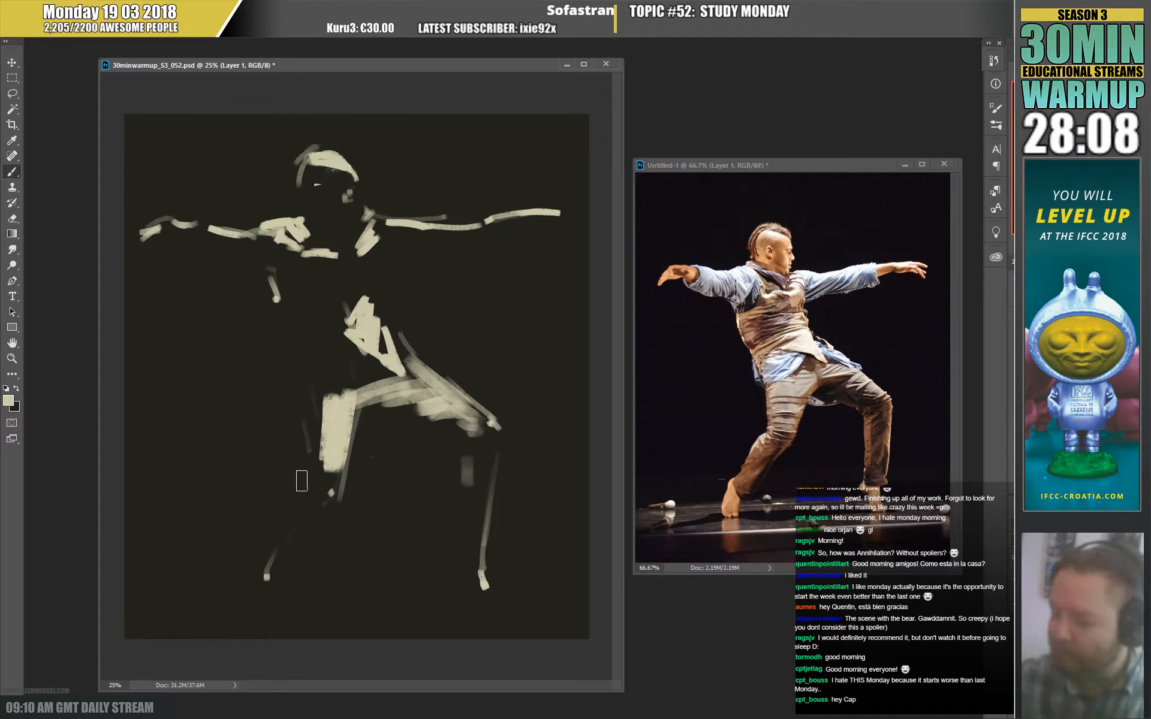
{"action": "mouse_move", "coordinate": [306, 467]}
{"action": "left_mouse_down"}
{"action": "mouse_move", "coordinate": [284, 499]}
{"action": "mouse_move", "coordinate": [321, 404]}
{"action": "mouse_move", "coordinate": [316, 442]}
{"action": "mouse_move", "coordinate": [312, 385]}
{"action": "left_mouse_up"}
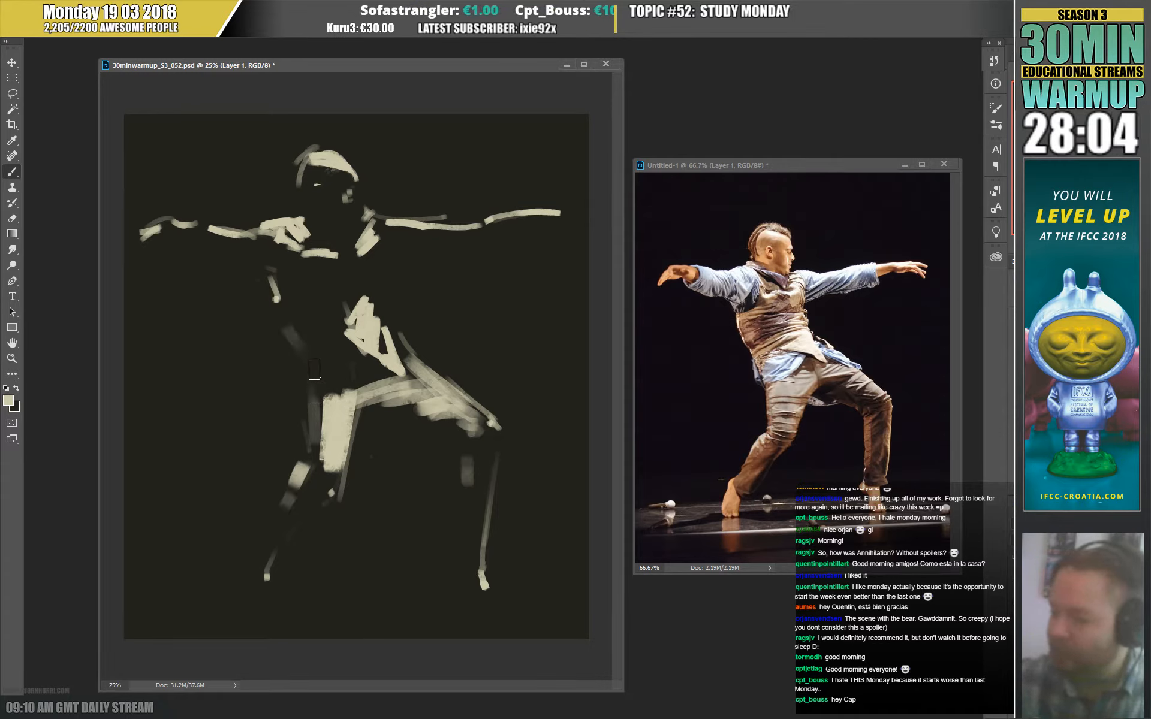
Flip both the sketch canvas and the reference photo horizontally.
{"action": "left_click", "coordinate": [77, 16]}
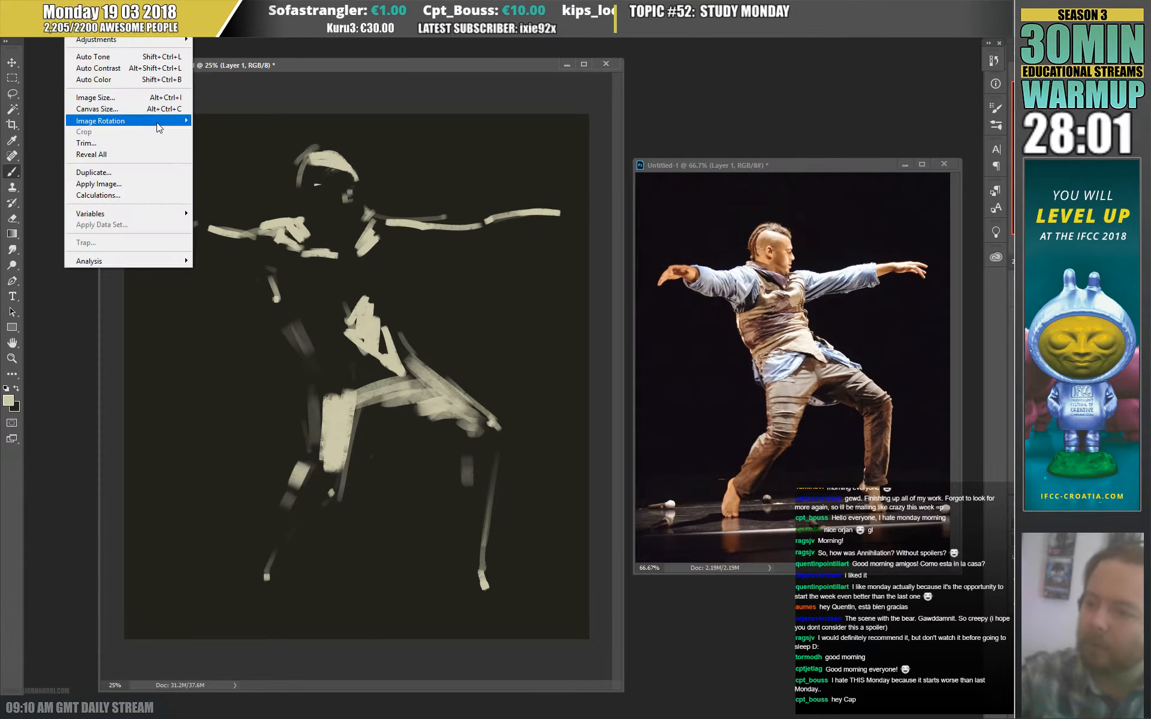
{"action": "mouse_move", "coordinate": [158, 121]}
{"action": "left_click", "coordinate": [245, 171]}
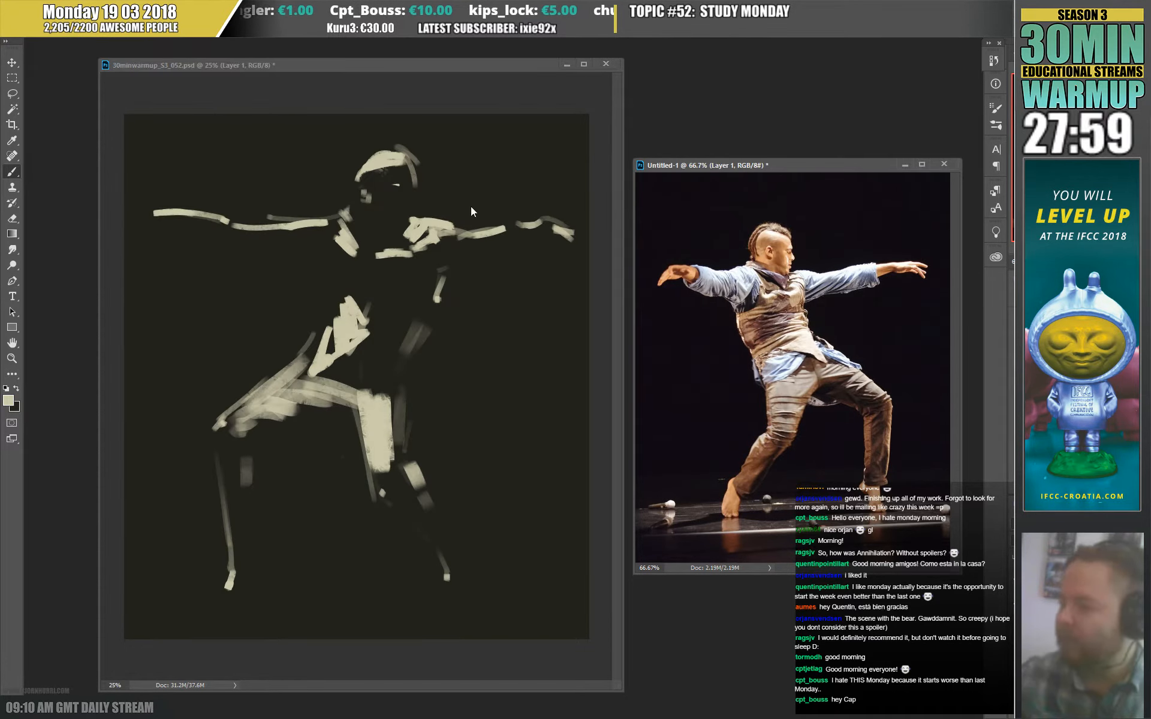
{"action": "left_click", "coordinate": [77, 17]}
{"action": "mouse_move", "coordinate": [158, 121]}
{"action": "left_click", "coordinate": [238, 173]}
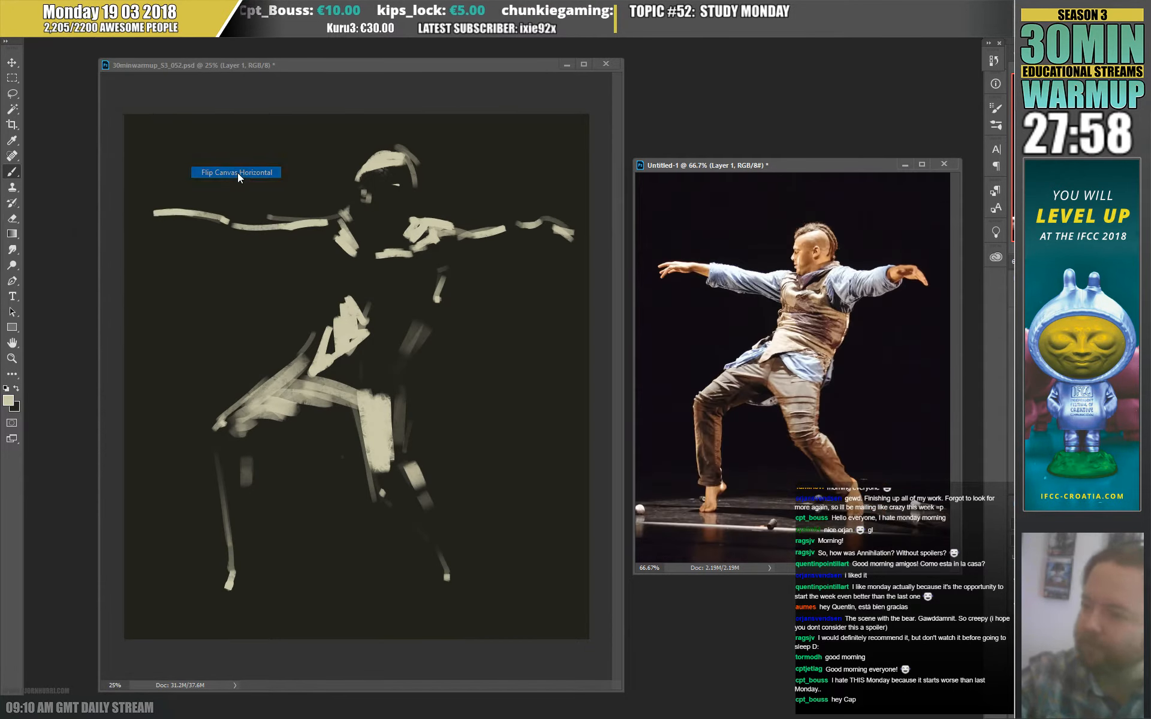
With a smaller brush, strengthen the shin of the left leg and extend the left hand in the flipped sketch.
{"action": "left_click", "coordinate": [253, 393]}
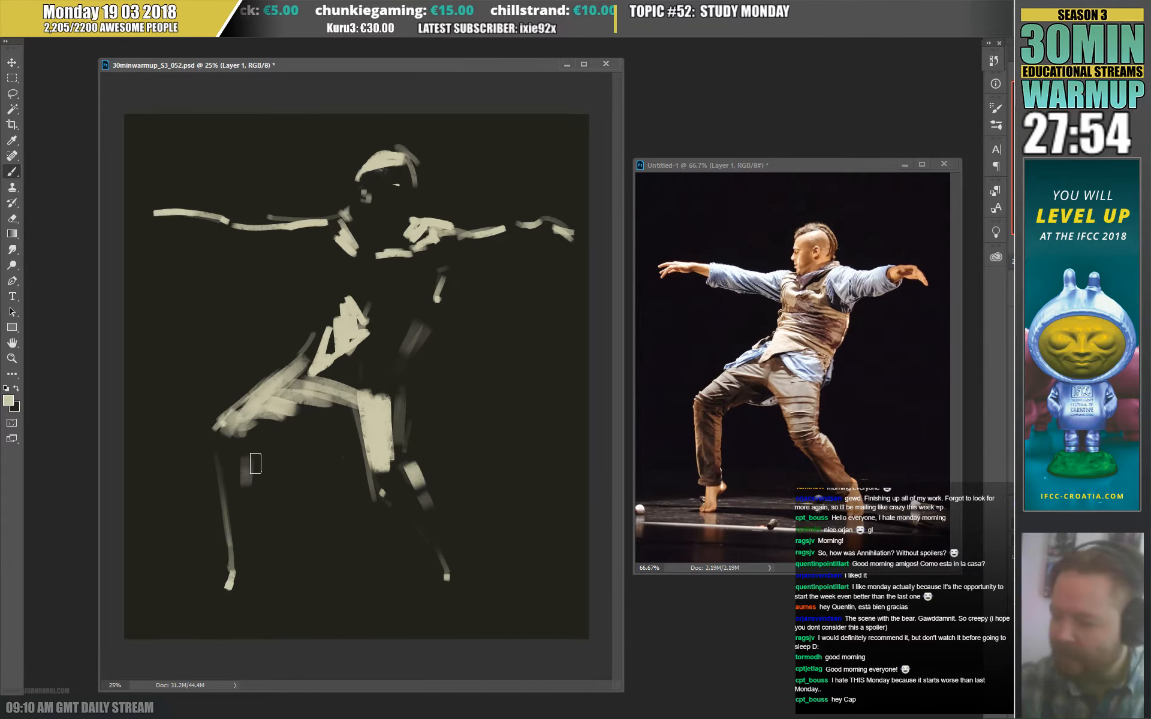
{"action": "right_click", "coordinate": [251, 459]}
{"action": "left_click", "coordinate": [215, 435]}
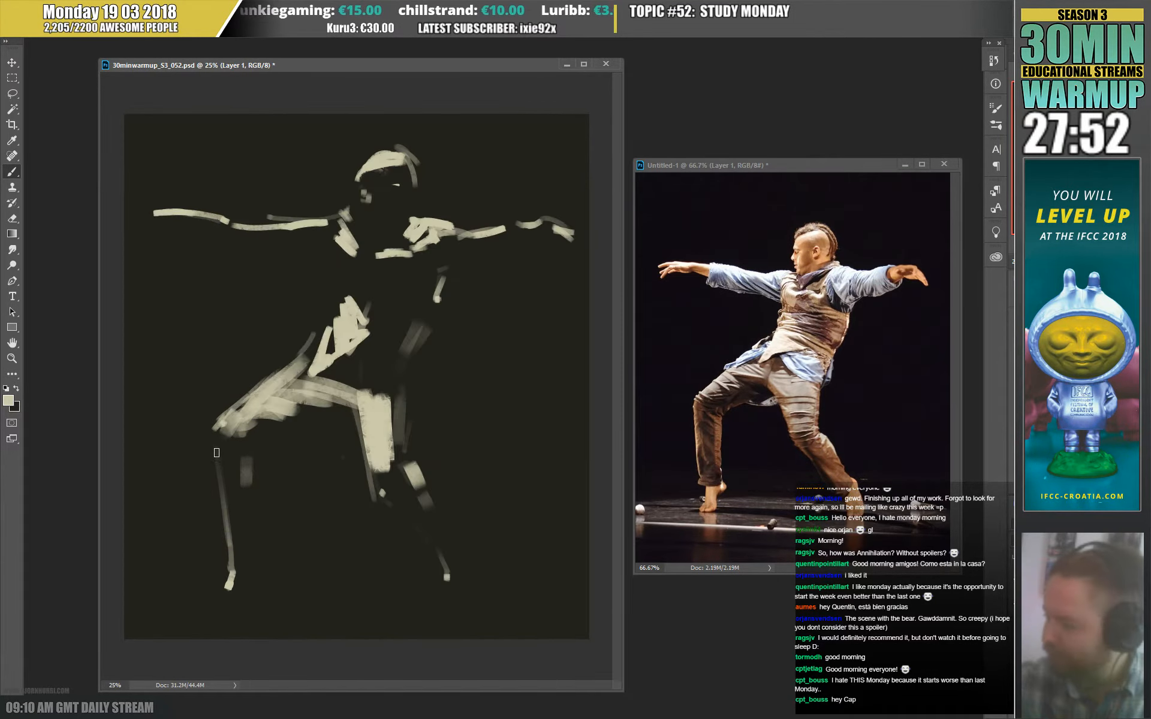
{"action": "left_click_drag", "start_coordinate": [216, 453], "coordinate": [229, 543]}
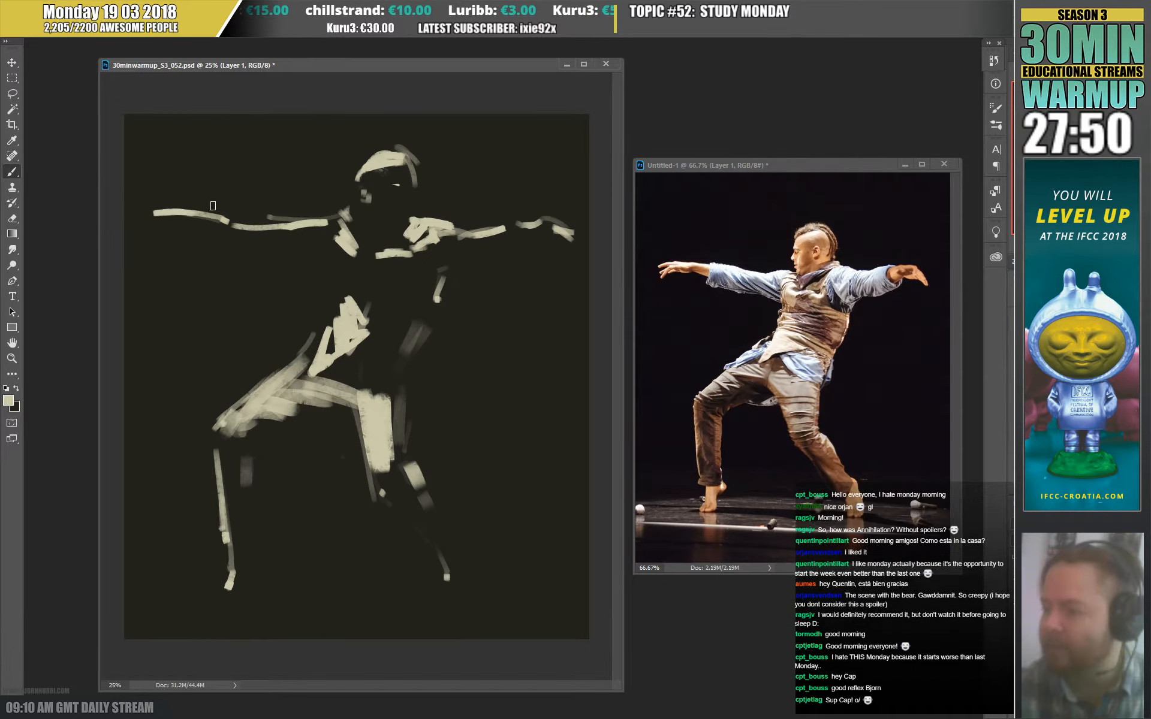
{"action": "left_click_drag", "start_coordinate": [170, 217], "coordinate": [140, 221]}
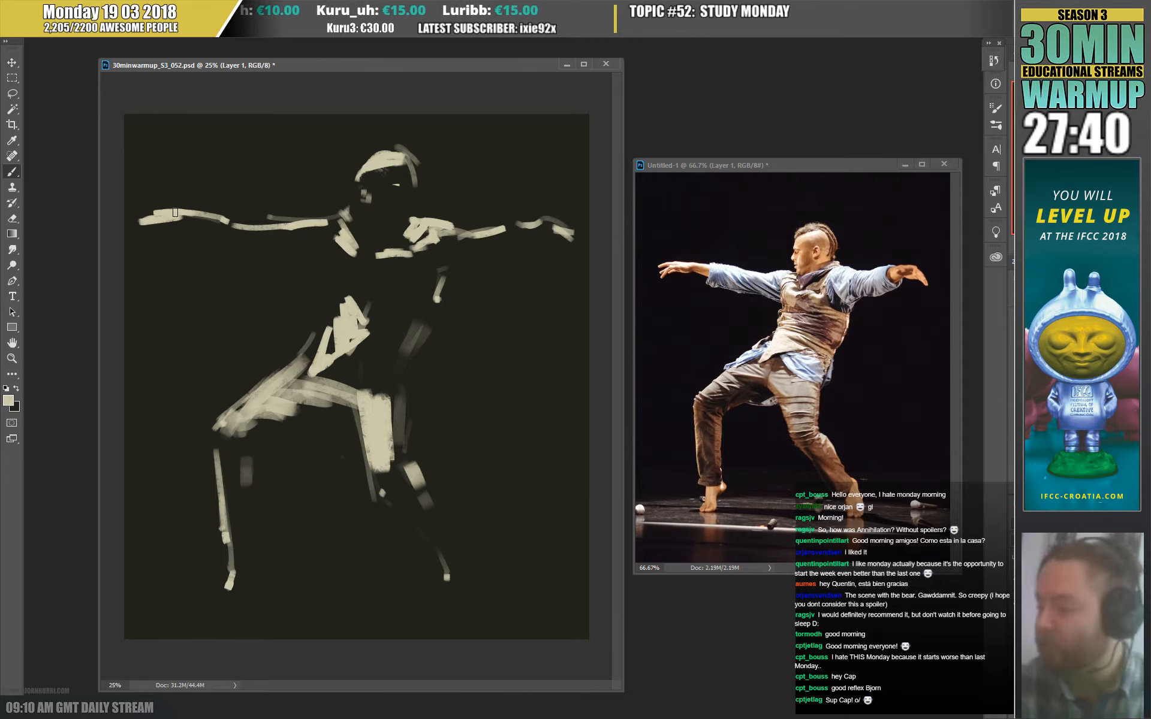
Thicken the left arm from wrist to shoulder and sketch the hanging sleeve folds beneath it.
{"action": "left_click_drag", "start_coordinate": [221, 221], "coordinate": [306, 222]}
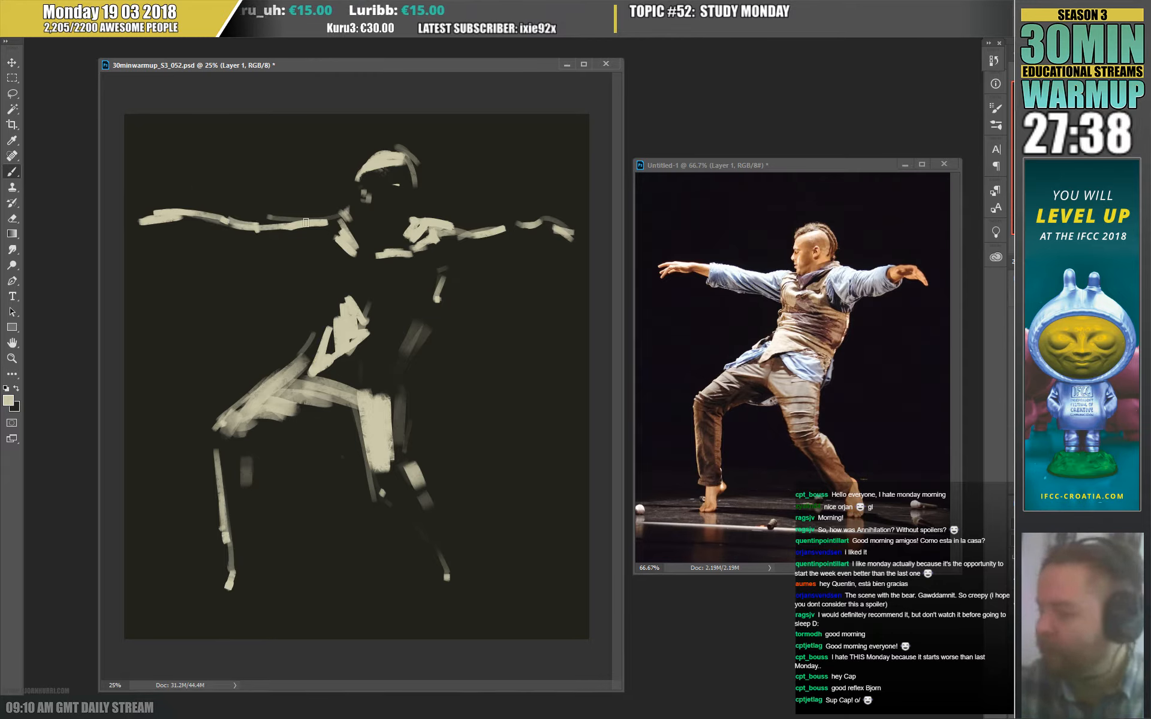
{"action": "mouse_move", "coordinate": [207, 220]}
{"action": "left_mouse_down"}
{"action": "mouse_move", "coordinate": [335, 219]}
{"action": "mouse_move", "coordinate": [274, 235]}
{"action": "mouse_move", "coordinate": [312, 230]}
{"action": "mouse_move", "coordinate": [319, 239]}
{"action": "mouse_move", "coordinate": [279, 232]}
{"action": "mouse_move", "coordinate": [333, 241]}
{"action": "left_mouse_up"}
{"action": "mouse_move", "coordinate": [280, 232]}
{"action": "left_mouse_down"}
{"action": "mouse_move", "coordinate": [337, 247]}
{"action": "mouse_move", "coordinate": [315, 227]}
{"action": "mouse_move", "coordinate": [347, 216]}
{"action": "mouse_move", "coordinate": [331, 216]}
{"action": "left_mouse_up"}
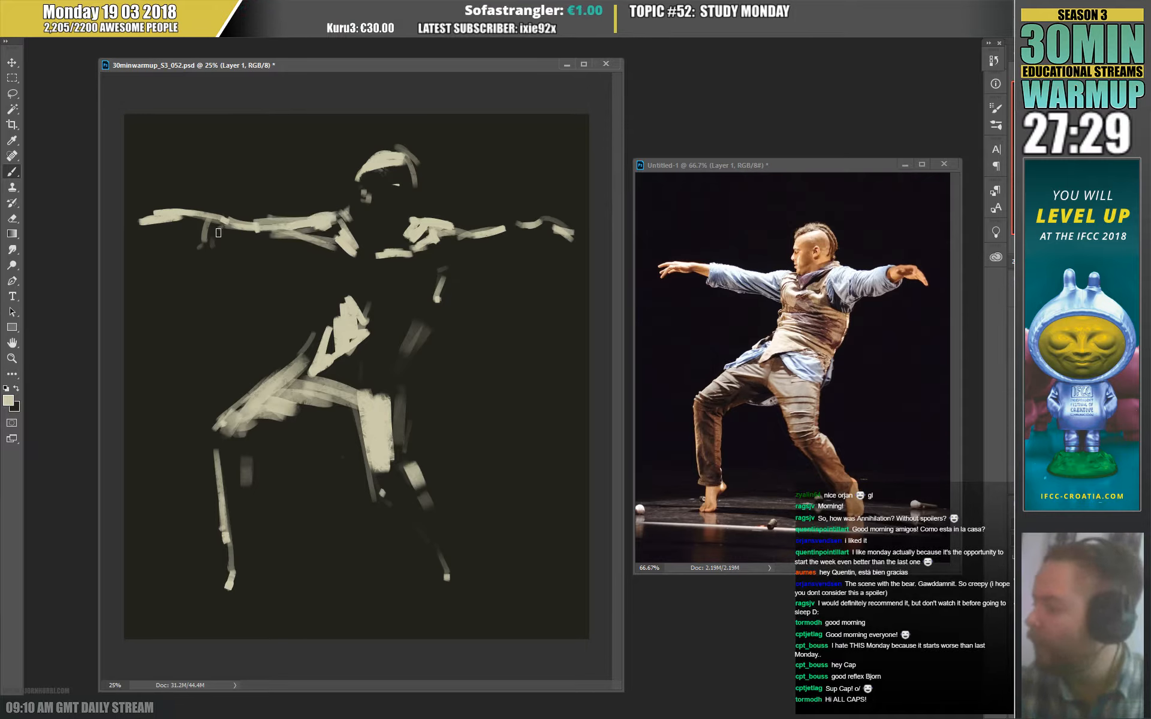
{"action": "left_click_drag", "start_coordinate": [223, 233], "coordinate": [208, 226]}
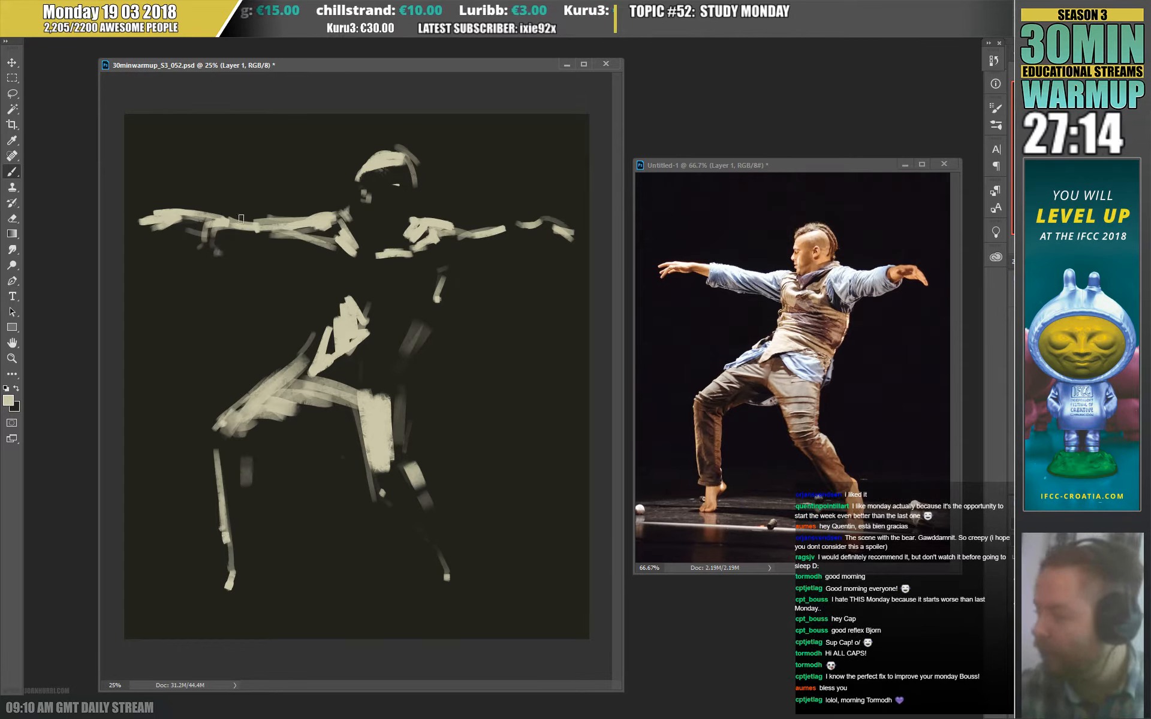
{"action": "mouse_move", "coordinate": [246, 233]}
{"action": "left_mouse_down"}
{"action": "mouse_move", "coordinate": [333, 249]}
{"action": "mouse_move", "coordinate": [303, 240]}
{"action": "mouse_move", "coordinate": [322, 263]}
{"action": "mouse_move", "coordinate": [297, 240]}
{"action": "mouse_move", "coordinate": [335, 257]}
{"action": "left_mouse_up"}
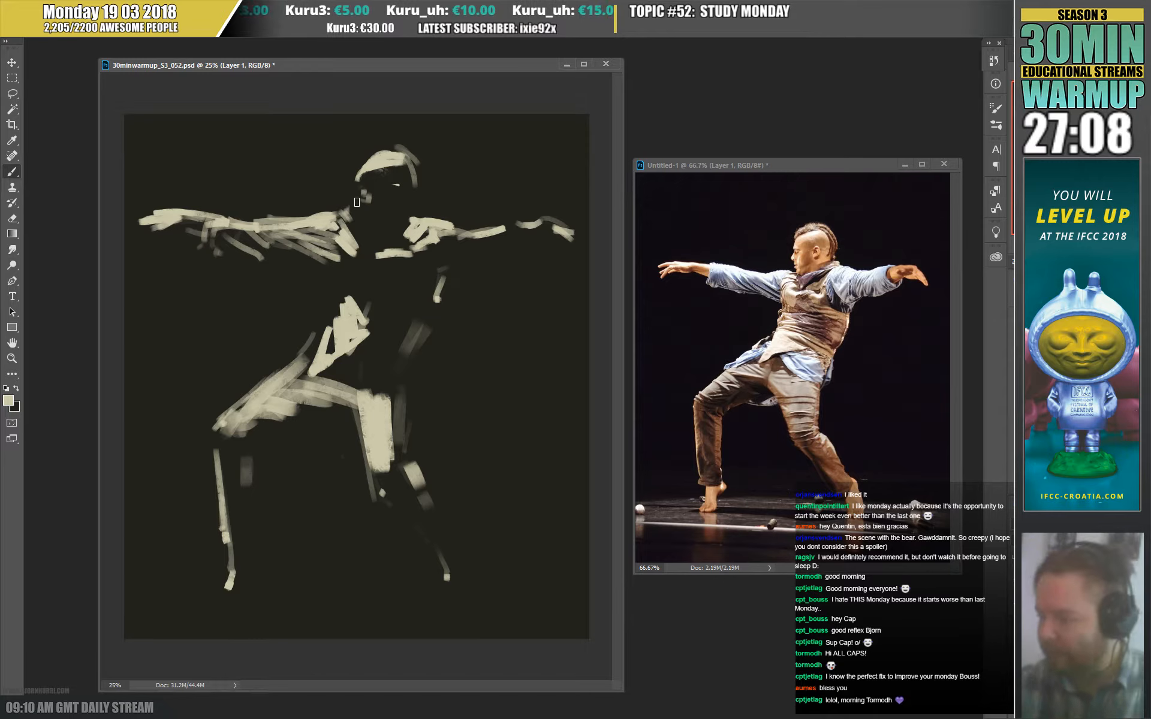
Block in the neckline, shoulder and head lights, and add small marks on the side of the chest and under the left sleeve.
{"action": "mouse_move", "coordinate": [339, 245]}
{"action": "left_mouse_down"}
{"action": "mouse_move", "coordinate": [359, 265]}
{"action": "mouse_move", "coordinate": [368, 250]}
{"action": "mouse_move", "coordinate": [367, 269]}
{"action": "mouse_move", "coordinate": [359, 260]}
{"action": "mouse_move", "coordinate": [392, 260]}
{"action": "mouse_move", "coordinate": [349, 244]}
{"action": "mouse_move", "coordinate": [367, 220]}
{"action": "mouse_move", "coordinate": [345, 213]}
{"action": "mouse_move", "coordinate": [358, 239]}
{"action": "mouse_move", "coordinate": [348, 213]}
{"action": "mouse_move", "coordinate": [355, 230]}
{"action": "mouse_move", "coordinate": [428, 191]}
{"action": "mouse_move", "coordinate": [381, 222]}
{"action": "mouse_move", "coordinate": [412, 218]}
{"action": "mouse_move", "coordinate": [372, 230]}
{"action": "mouse_move", "coordinate": [423, 211]}
{"action": "mouse_move", "coordinate": [401, 160]}
{"action": "mouse_move", "coordinate": [394, 194]}
{"action": "mouse_move", "coordinate": [368, 158]}
{"action": "mouse_move", "coordinate": [361, 166]}
{"action": "mouse_move", "coordinate": [382, 151]}
{"action": "left_mouse_up"}
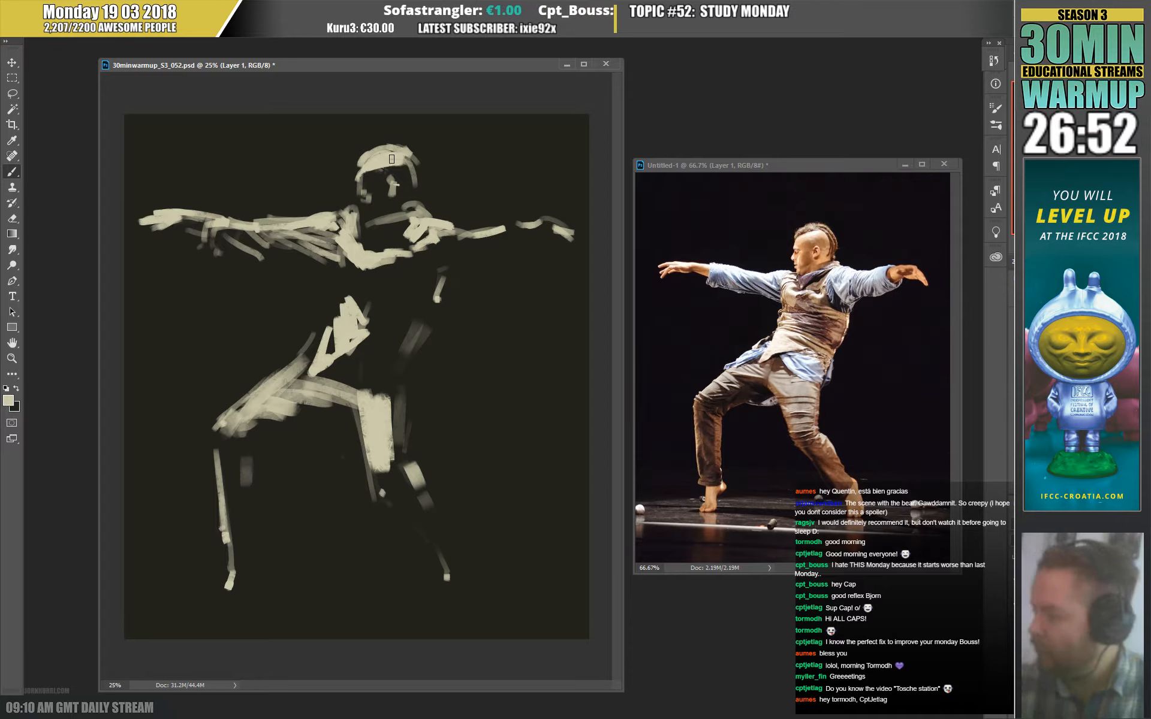
{"action": "left_click_drag", "start_coordinate": [342, 300], "coordinate": [362, 303]}
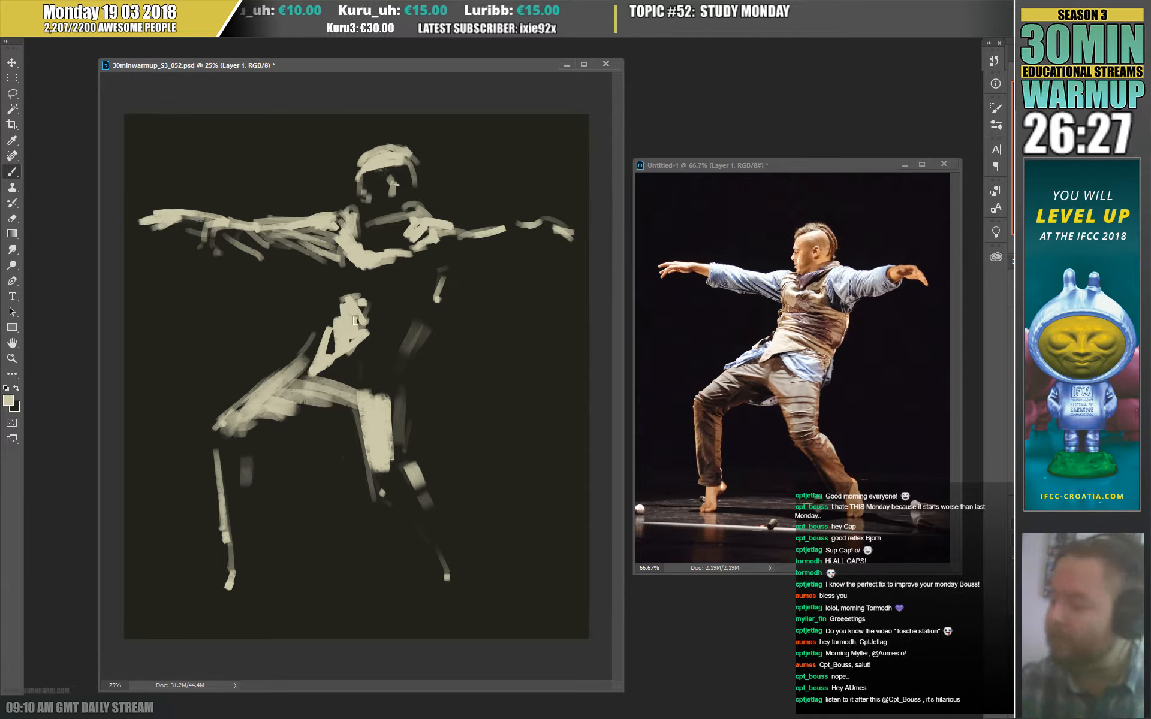
{"action": "left_click_drag", "start_coordinate": [335, 288], "coordinate": [341, 278]}
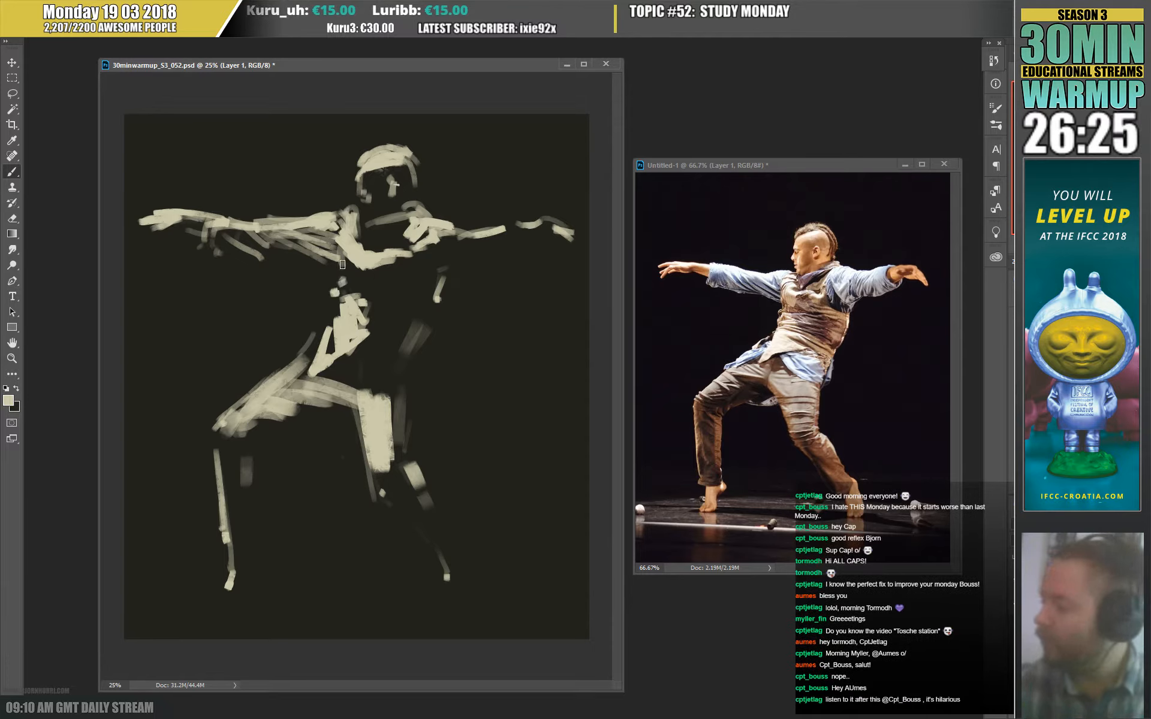
{"action": "mouse_move", "coordinate": [292, 239]}
{"action": "left_mouse_down"}
{"action": "mouse_move", "coordinate": [342, 273]}
{"action": "mouse_move", "coordinate": [253, 240]}
{"action": "left_mouse_up"}
{"action": "key", "text": "e"}
{"action": "key", "text": "b"}
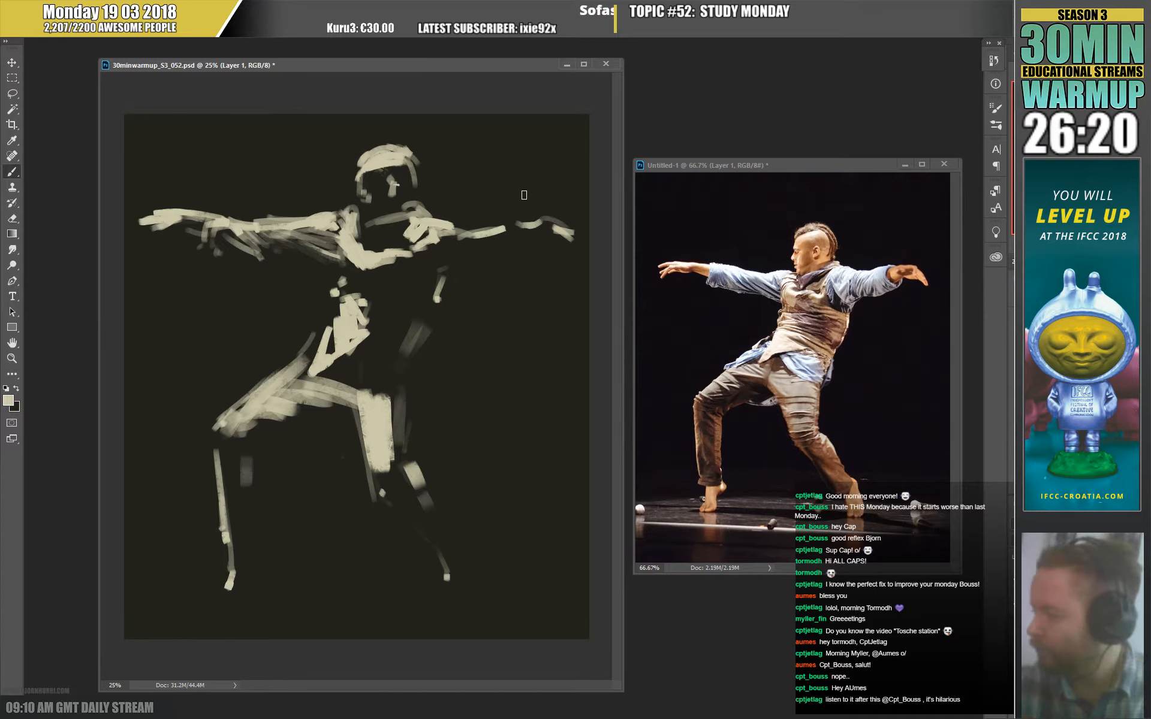
Fill out the right arm from shoulder to hand and shape the sleeve folds around the armpit with brush and eraser.
{"action": "mouse_move", "coordinate": [466, 233]}
{"action": "left_mouse_down"}
{"action": "mouse_move", "coordinate": [439, 255]}
{"action": "mouse_move", "coordinate": [451, 239]}
{"action": "mouse_move", "coordinate": [430, 244]}
{"action": "mouse_move", "coordinate": [435, 255]}
{"action": "mouse_move", "coordinate": [463, 234]}
{"action": "mouse_move", "coordinate": [483, 240]}
{"action": "mouse_move", "coordinate": [520, 224]}
{"action": "mouse_move", "coordinate": [502, 239]}
{"action": "mouse_move", "coordinate": [547, 217]}
{"action": "left_mouse_up"}
{"action": "mouse_move", "coordinate": [433, 270]}
{"action": "left_mouse_down"}
{"action": "mouse_move", "coordinate": [423, 253]}
{"action": "mouse_move", "coordinate": [428, 278]}
{"action": "left_mouse_up"}
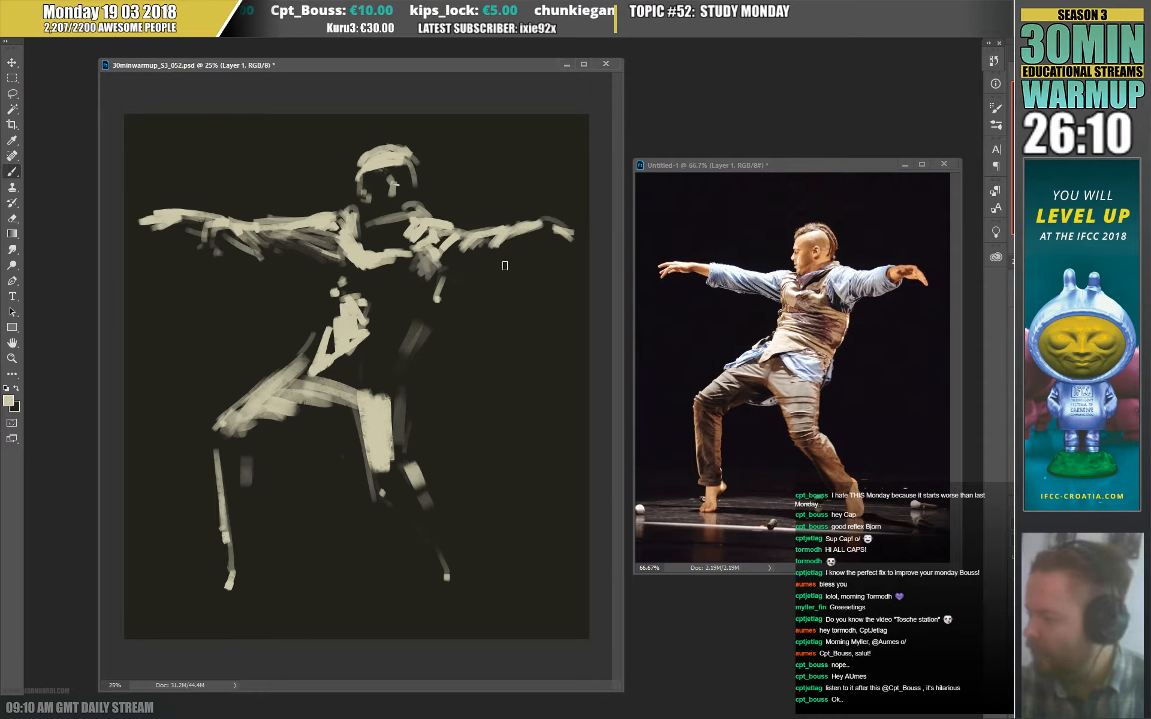
{"action": "key", "text": "e"}
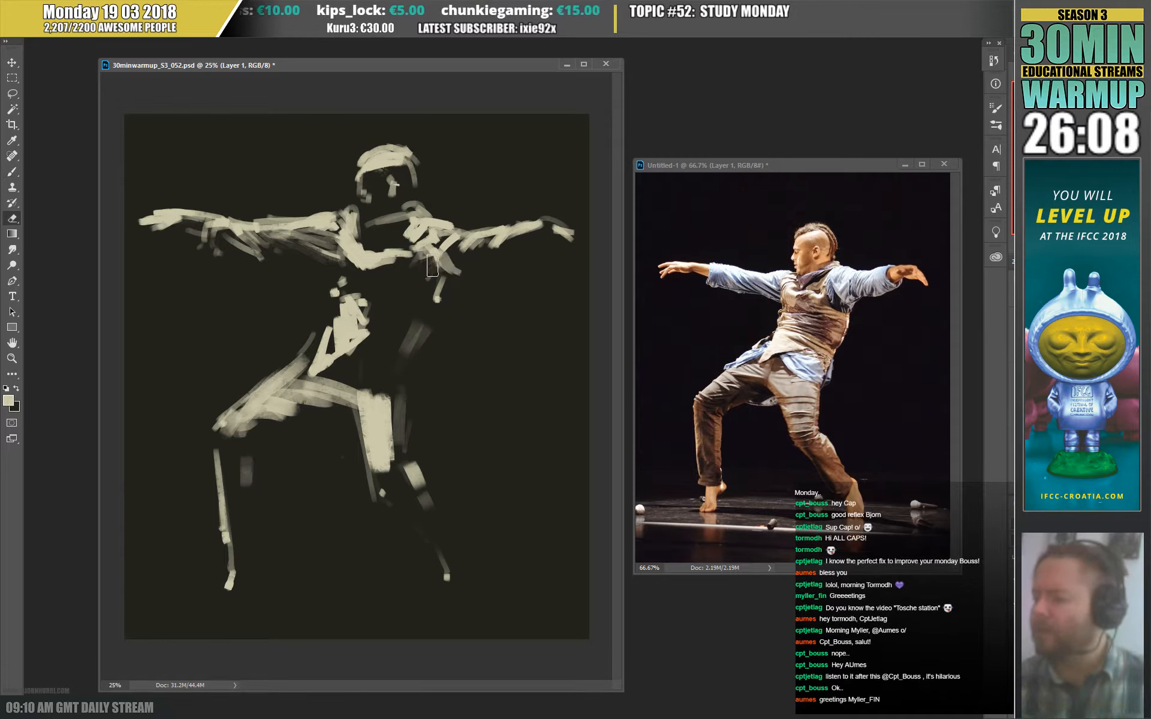
{"action": "left_click_drag", "start_coordinate": [432, 265], "coordinate": [441, 264]}
{"action": "key", "text": "b"}
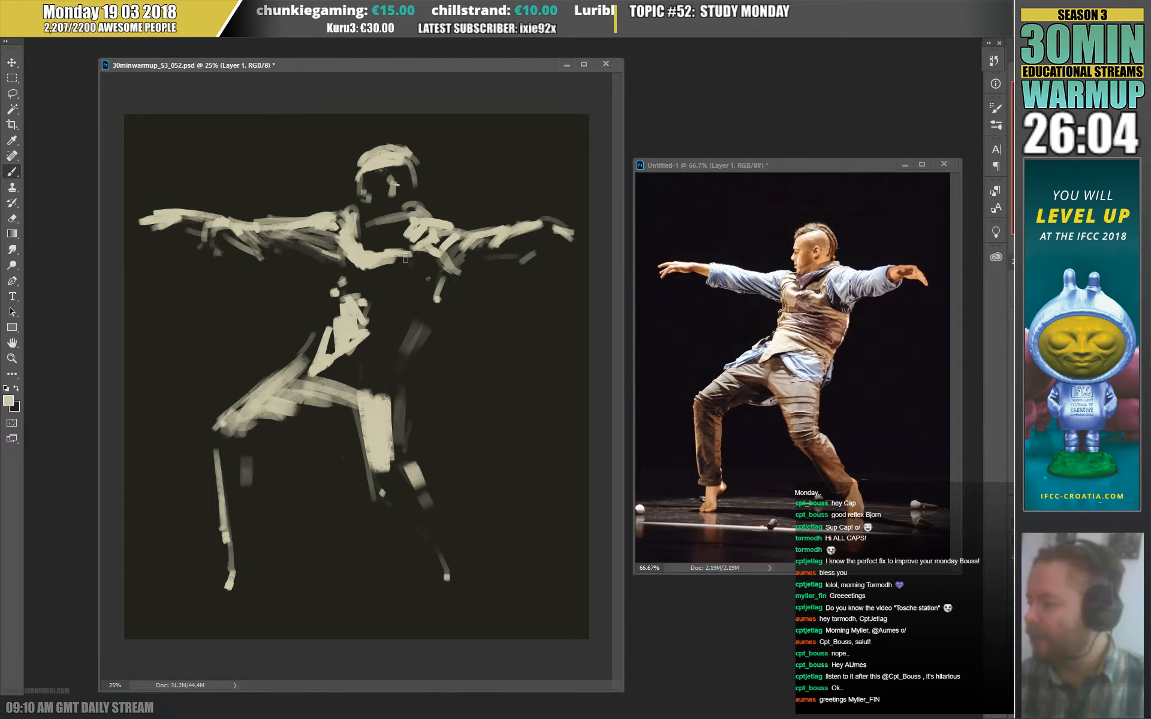
Brush light fabric folds onto the chest, the right side of the torso and across the waist.
{"action": "mouse_move", "coordinate": [407, 271]}
{"action": "left_mouse_down"}
{"action": "mouse_move", "coordinate": [415, 263]}
{"action": "mouse_move", "coordinate": [427, 278]}
{"action": "left_mouse_up"}
{"action": "mouse_move", "coordinate": [423, 292]}
{"action": "left_mouse_down"}
{"action": "mouse_move", "coordinate": [468, 266]}
{"action": "mouse_move", "coordinate": [433, 305]}
{"action": "left_mouse_up"}
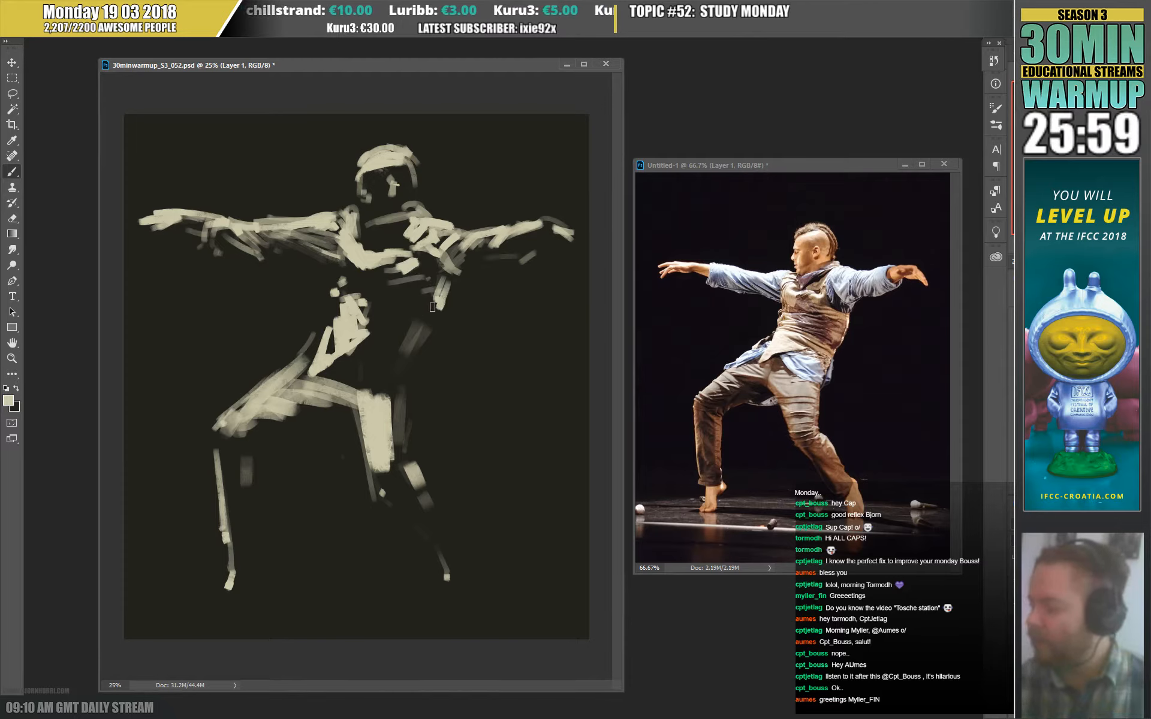
{"action": "mouse_move", "coordinate": [364, 324]}
{"action": "left_mouse_down"}
{"action": "mouse_move", "coordinate": [395, 317]}
{"action": "mouse_move", "coordinate": [364, 300]}
{"action": "mouse_move", "coordinate": [406, 314]}
{"action": "mouse_move", "coordinate": [352, 320]}
{"action": "mouse_move", "coordinate": [375, 336]}
{"action": "mouse_move", "coordinate": [350, 324]}
{"action": "mouse_move", "coordinate": [397, 332]}
{"action": "mouse_move", "coordinate": [369, 324]}
{"action": "mouse_move", "coordinate": [387, 314]}
{"action": "mouse_move", "coordinate": [346, 312]}
{"action": "mouse_move", "coordinate": [330, 351]}
{"action": "mouse_move", "coordinate": [345, 308]}
{"action": "left_mouse_up"}
Resize the eraser and carve cleaner edges into the light shape at the waist and its pointed lower tip.
{"action": "key", "text": "e"}
{"action": "key", "text": "b"}
{"action": "key", "text": "e"}
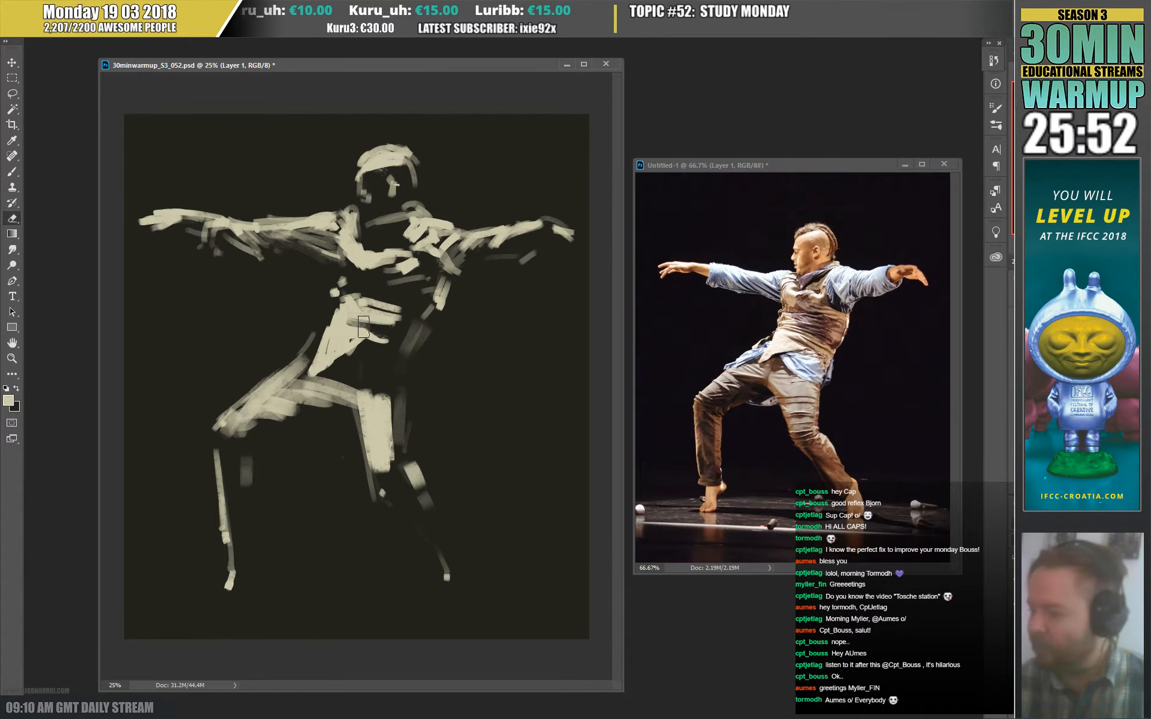
{"action": "right_click", "coordinate": [363, 327]}
{"action": "left_click", "coordinate": [312, 370]}
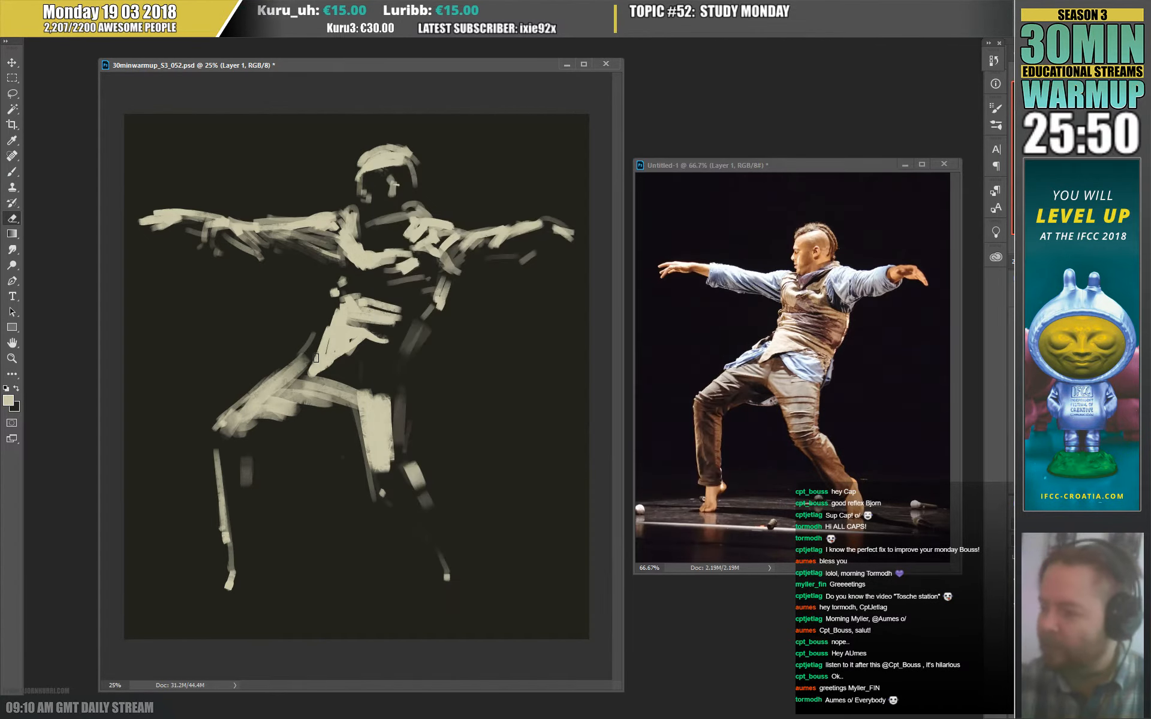
Paint the hip cloth folds flaring over the left thigh and across the lower waist.
{"action": "key", "text": "b"}
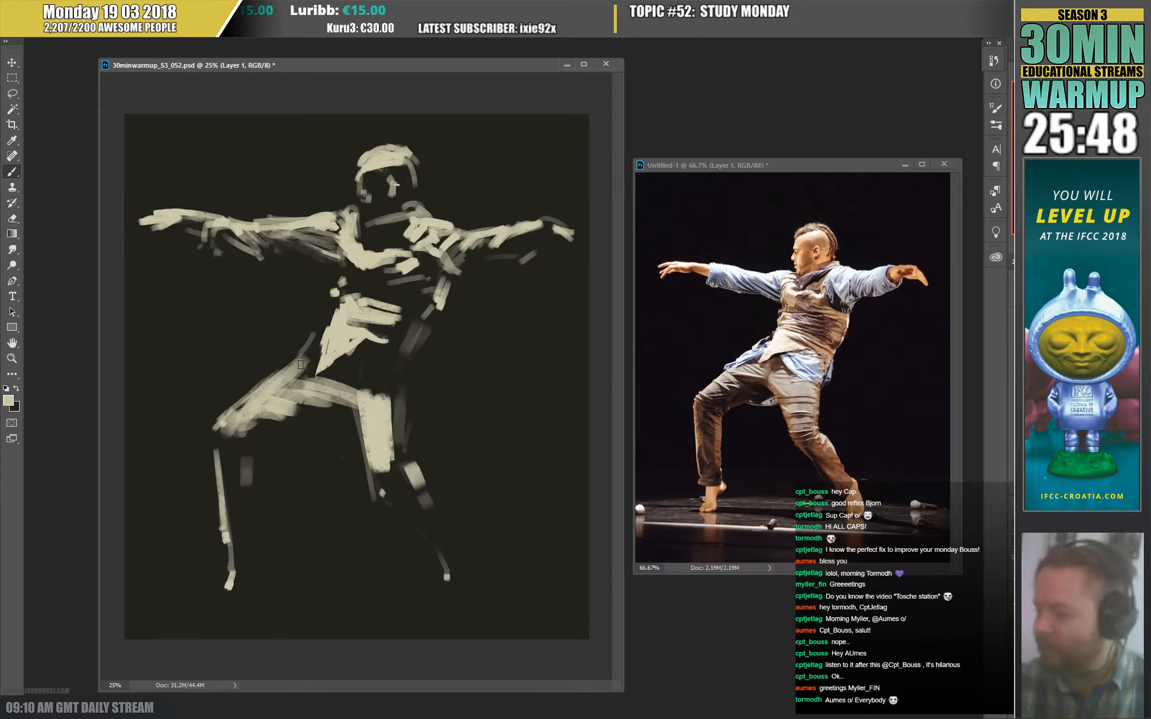
{"action": "mouse_move", "coordinate": [301, 365]}
{"action": "left_mouse_down"}
{"action": "mouse_move", "coordinate": [298, 353]}
{"action": "mouse_move", "coordinate": [253, 384]}
{"action": "mouse_move", "coordinate": [312, 343]}
{"action": "left_mouse_up"}
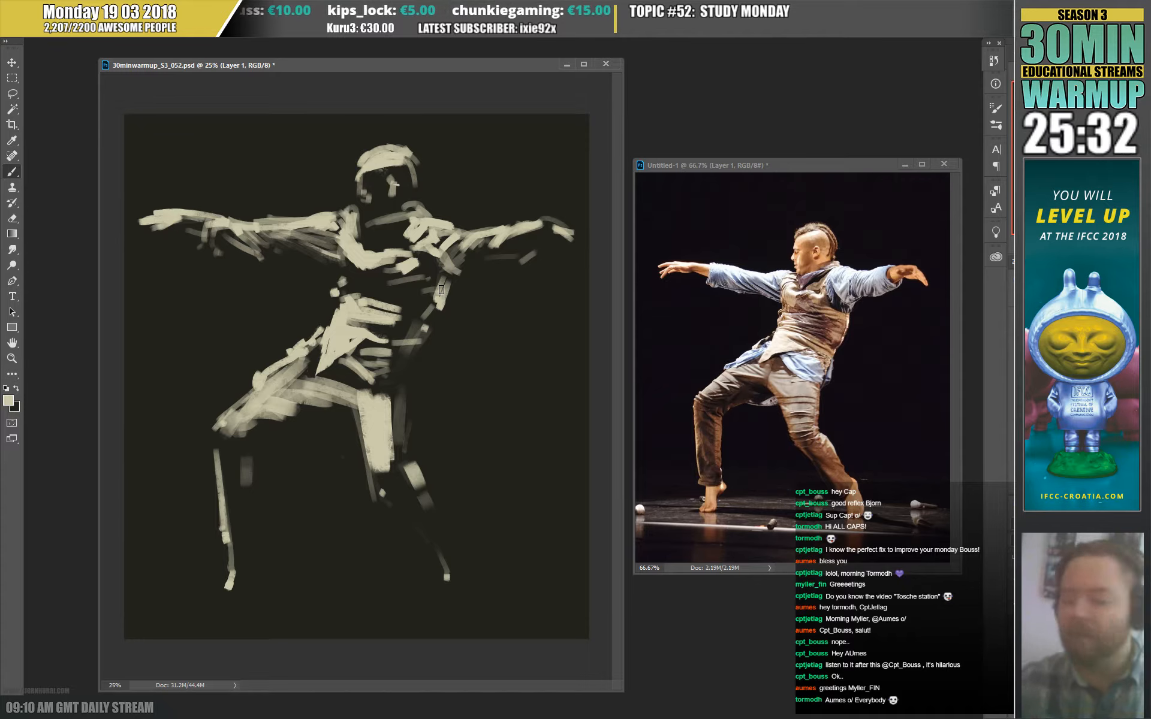
{"action": "left_click_drag", "start_coordinate": [346, 343], "coordinate": [328, 367]}
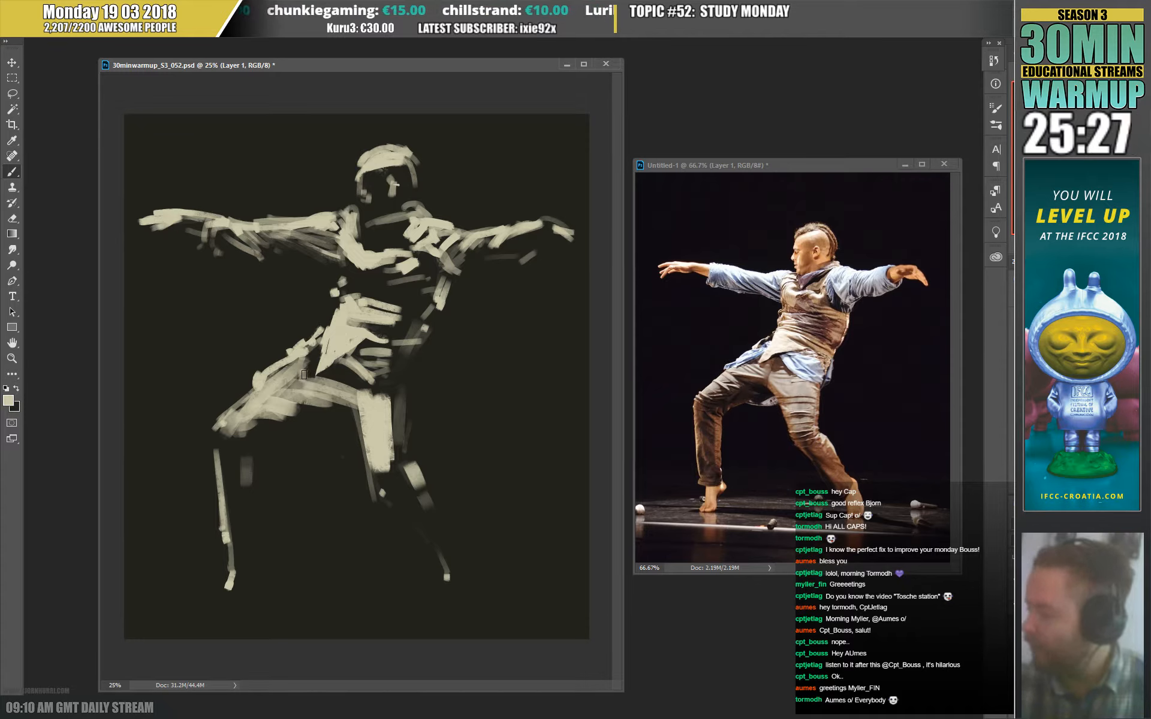
Erase along the upper edge and underside of the left thigh to slim it down to the knee.
{"action": "key", "text": "e"}
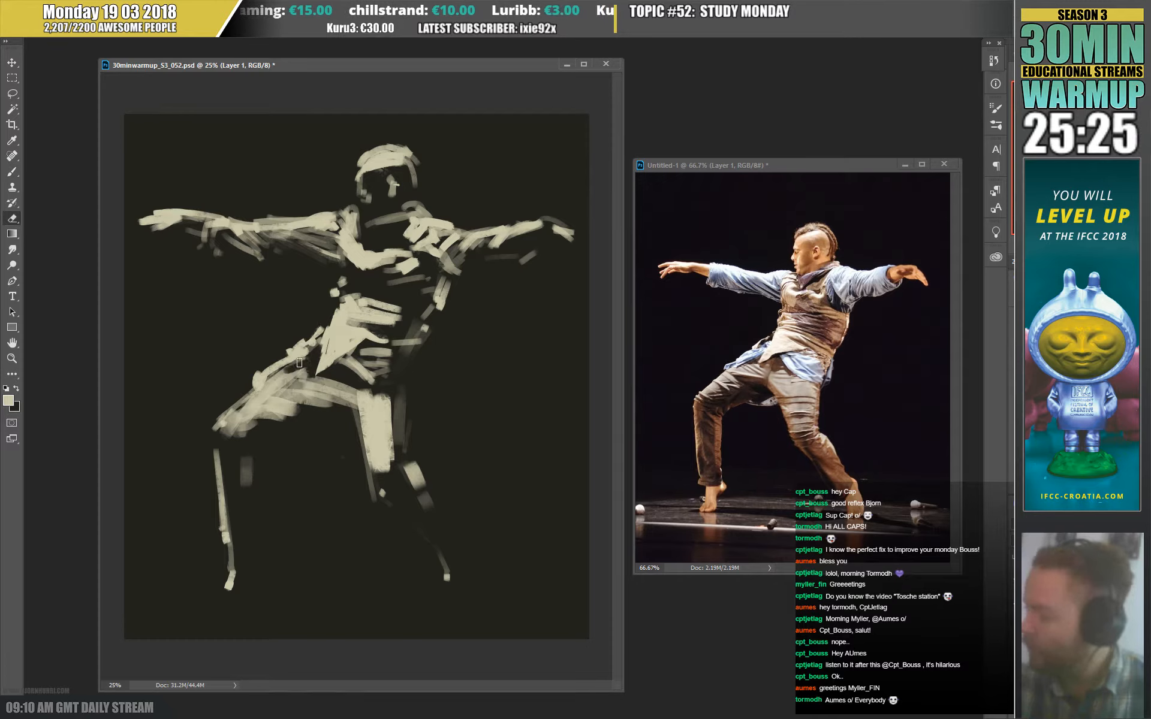
{"action": "key", "text": "b"}
{"action": "key", "text": "e"}
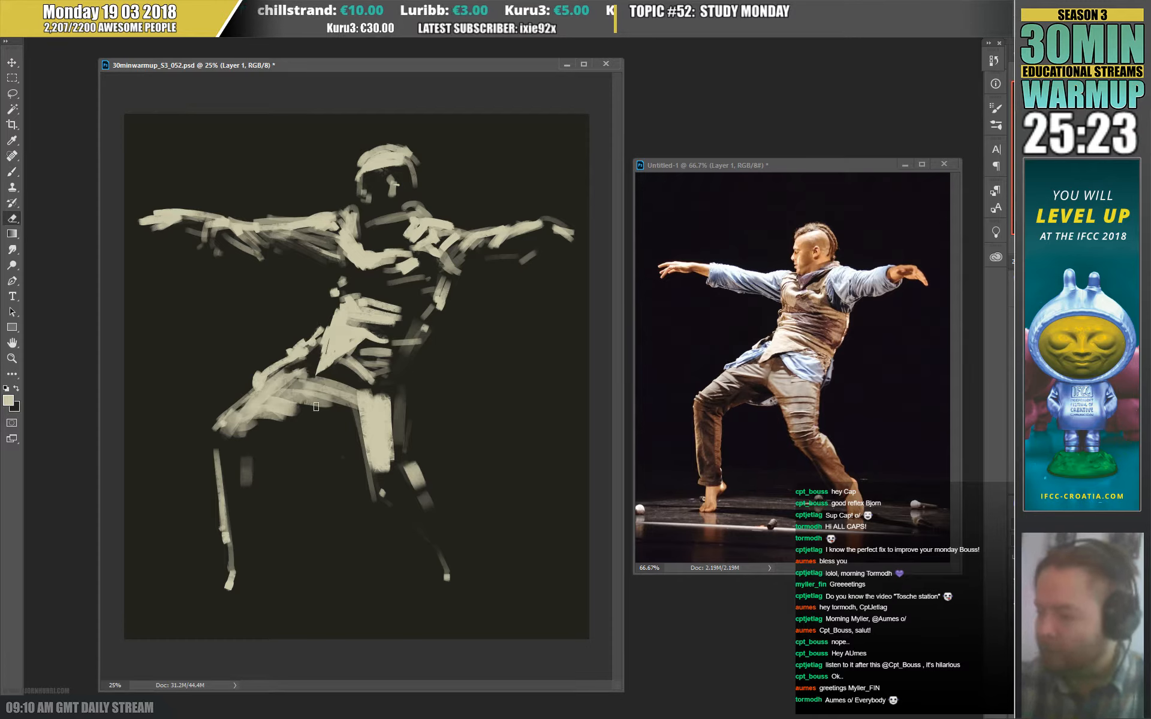
{"action": "mouse_move", "coordinate": [278, 394]}
{"action": "left_mouse_down"}
{"action": "mouse_move", "coordinate": [341, 417]}
{"action": "mouse_move", "coordinate": [269, 409]}
{"action": "left_mouse_up"}
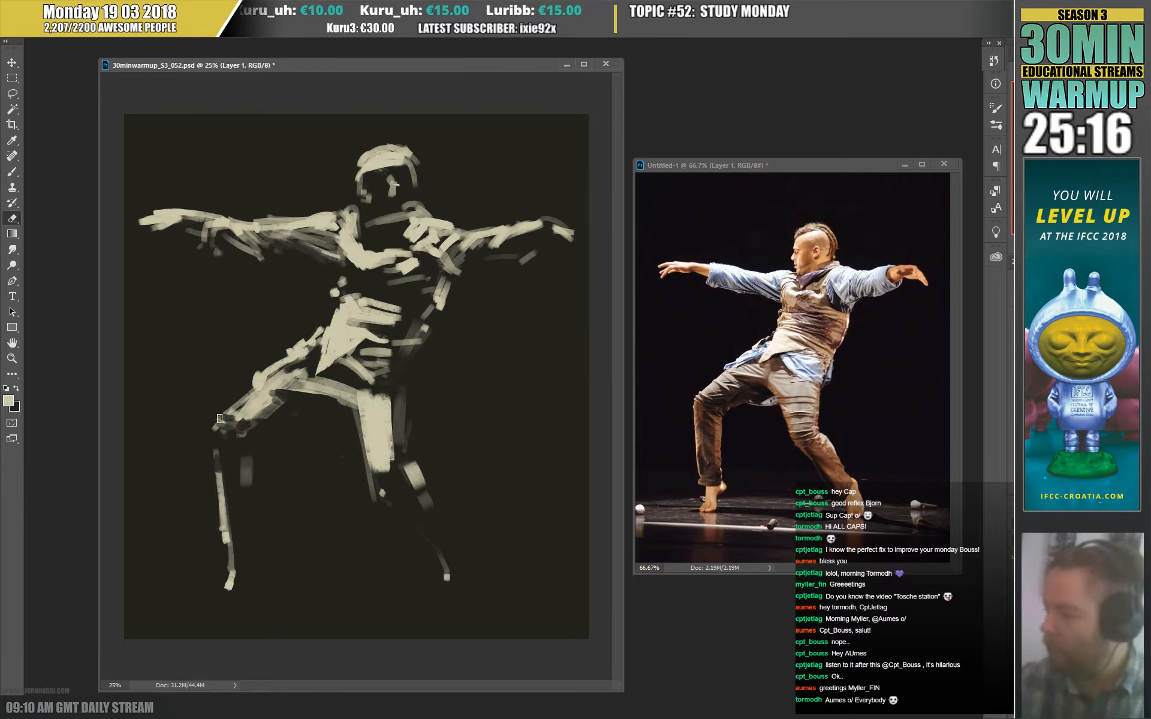
Sketch the back of the left calf, extend the left foot, and block in the right ankle and foot.
{"action": "key", "text": "b"}
{"action": "mouse_move", "coordinate": [254, 461]}
{"action": "left_mouse_down"}
{"action": "mouse_move", "coordinate": [246, 527]}
{"action": "mouse_move", "coordinate": [260, 570]}
{"action": "left_mouse_up"}
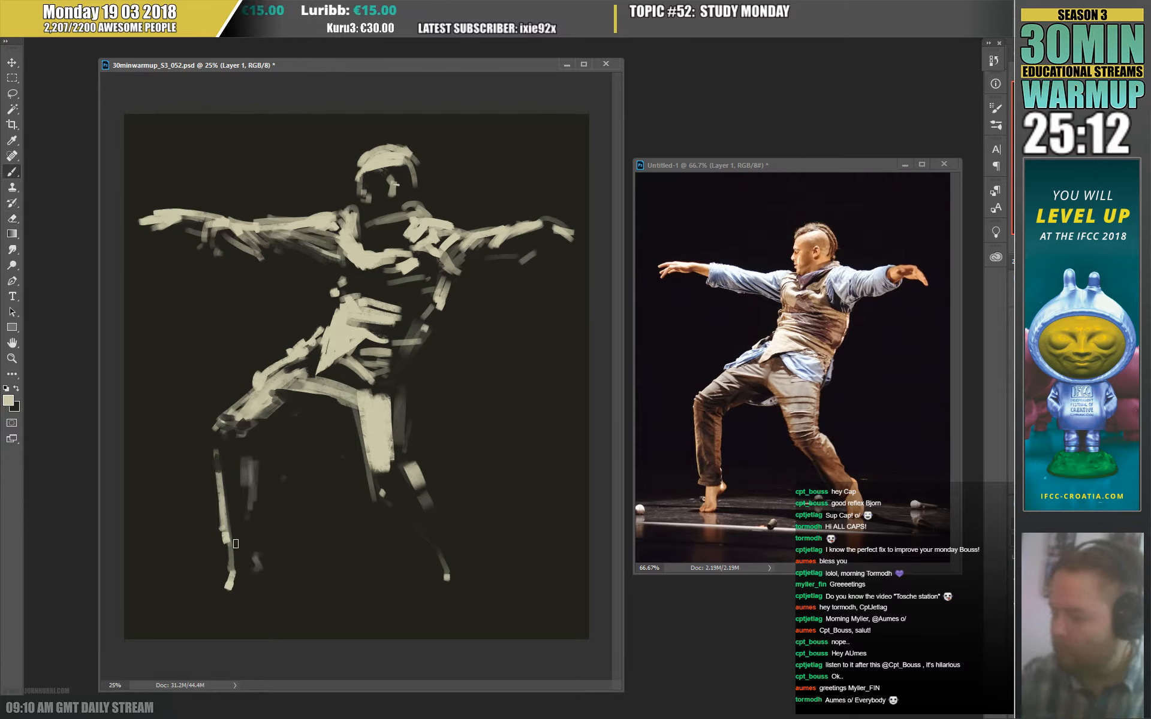
{"action": "left_click", "coordinate": [222, 614]}
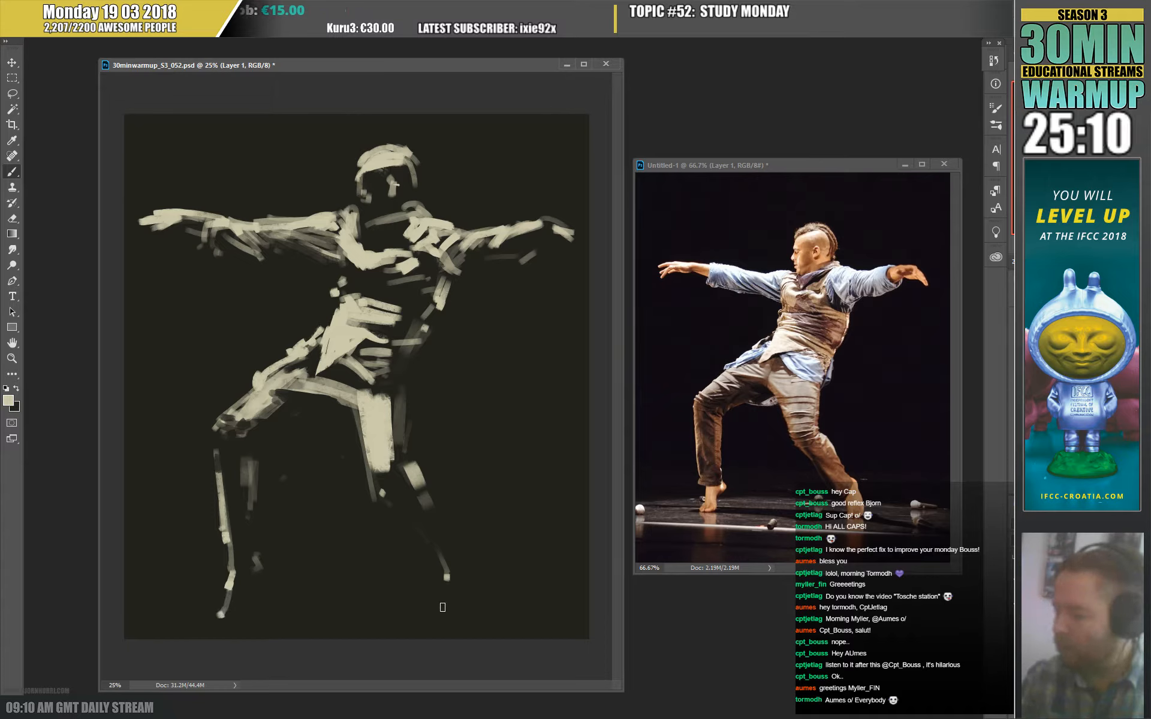
{"action": "left_click_drag", "start_coordinate": [439, 591], "coordinate": [440, 617]}
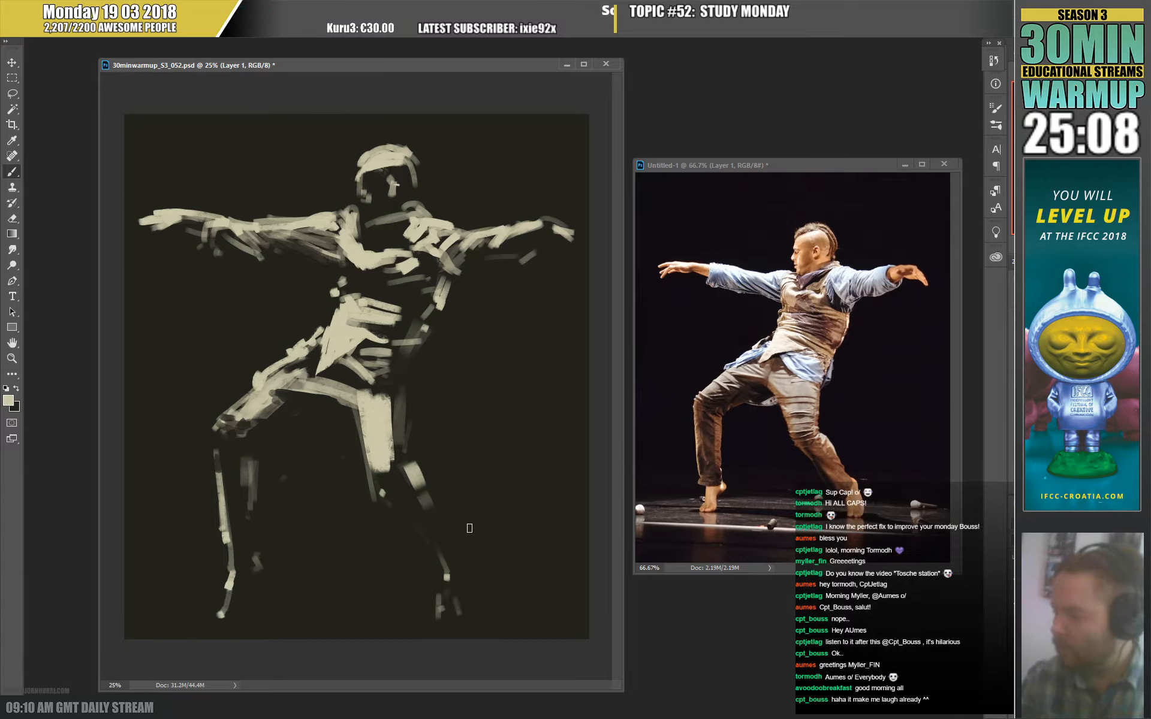
{"action": "mouse_move", "coordinate": [449, 540]}
{"action": "left_mouse_down"}
{"action": "mouse_move", "coordinate": [465, 594]}
{"action": "mouse_move", "coordinate": [454, 573]}
{"action": "mouse_move", "coordinate": [443, 593]}
{"action": "mouse_move", "coordinate": [460, 603]}
{"action": "left_mouse_up"}
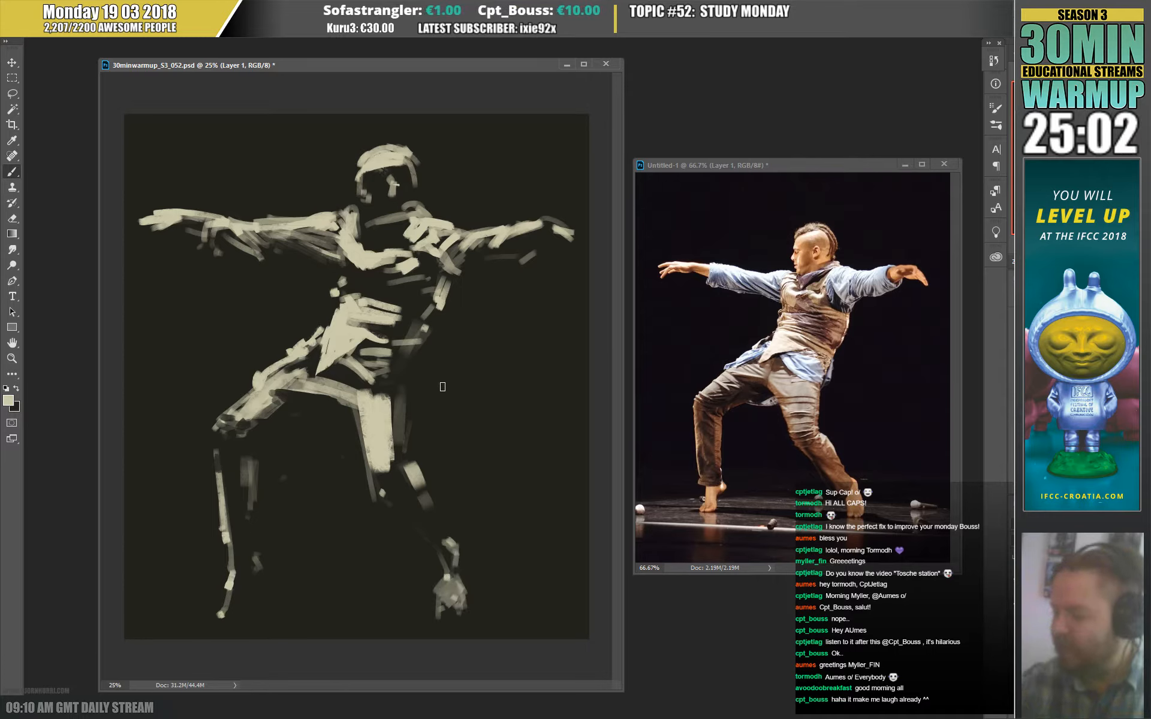
Trim the light patch below the right knee into a narrow tapered shape with the eraser.
{"action": "key", "text": "e"}
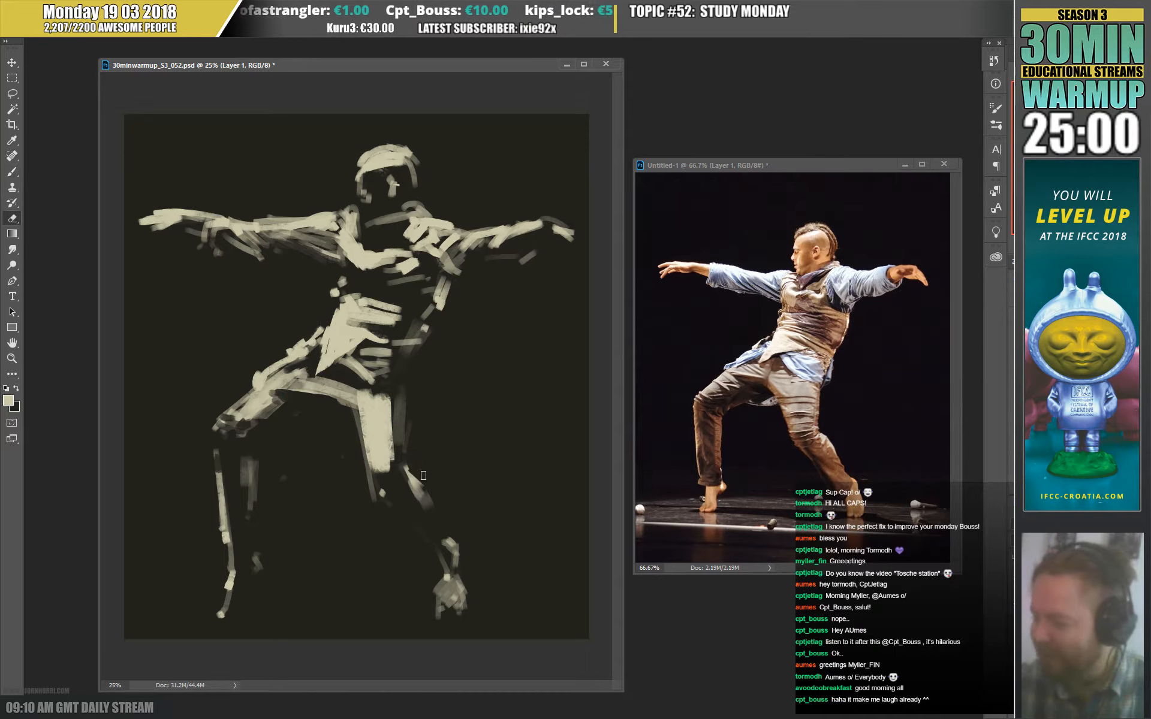
{"action": "key", "text": "b"}
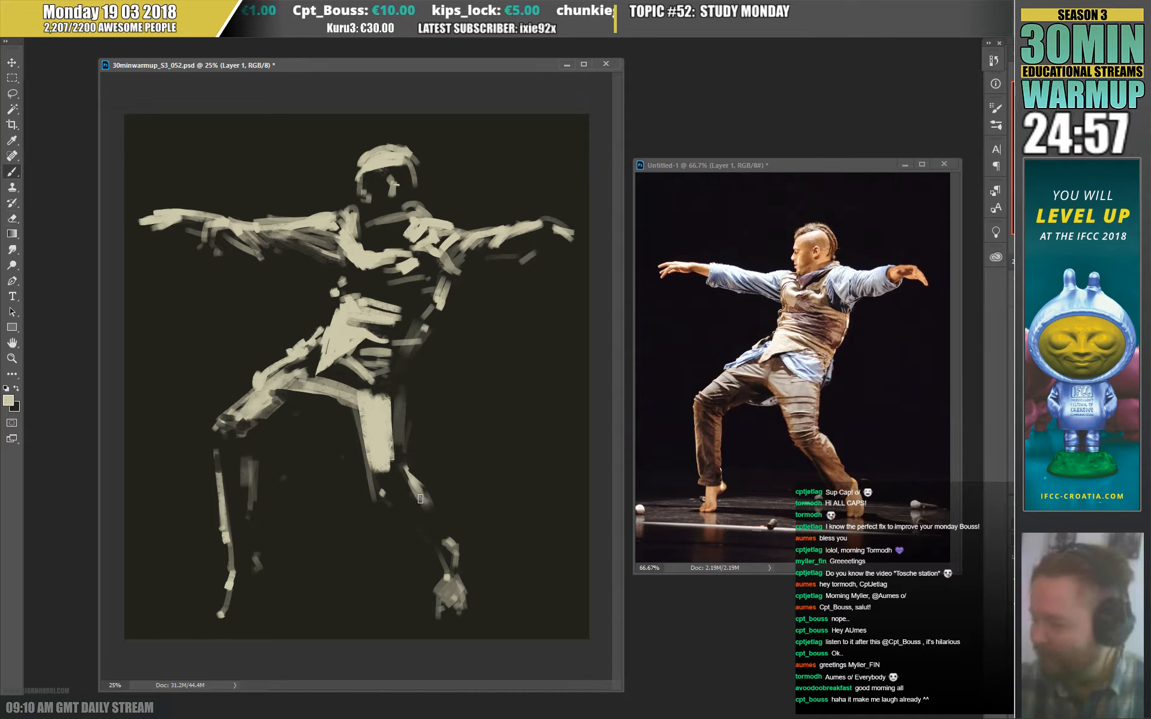
{"action": "key", "text": "e"}
{"action": "key", "text": "b"}
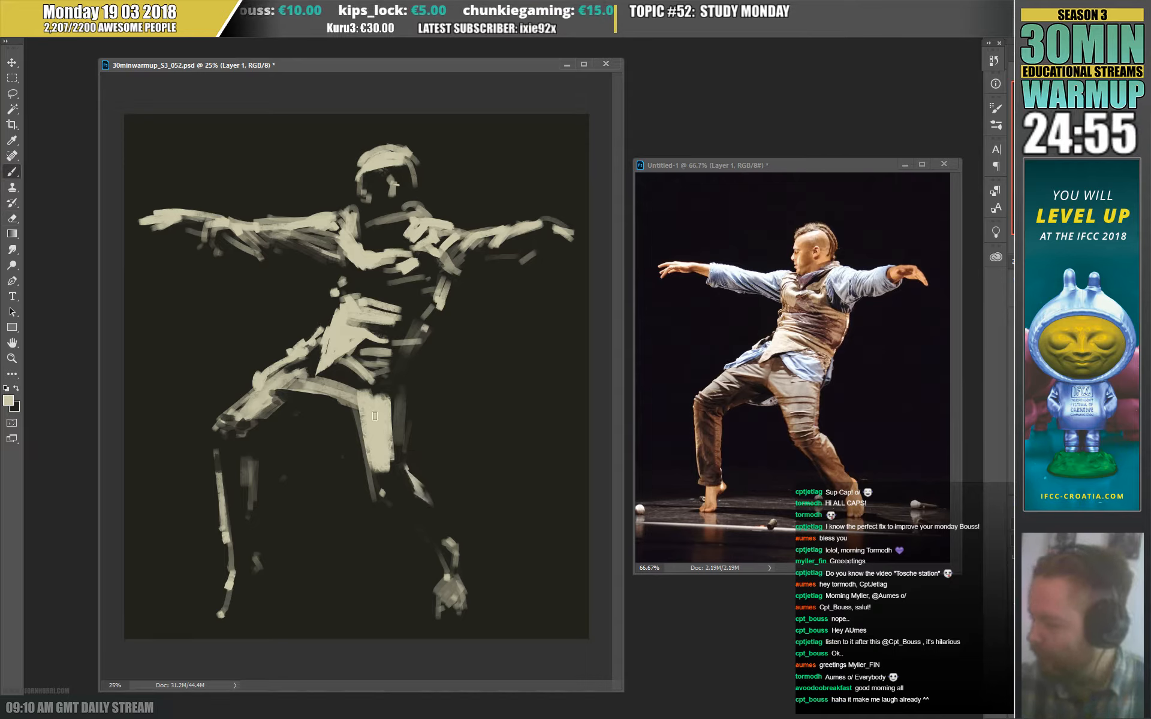
Widen the right thigh with light strokes, connect it to the hip, and add folds at the side of the waist.
{"action": "mouse_move", "coordinate": [387, 466]}
{"action": "left_mouse_down"}
{"action": "mouse_move", "coordinate": [395, 483]}
{"action": "mouse_move", "coordinate": [395, 447]}
{"action": "left_mouse_up"}
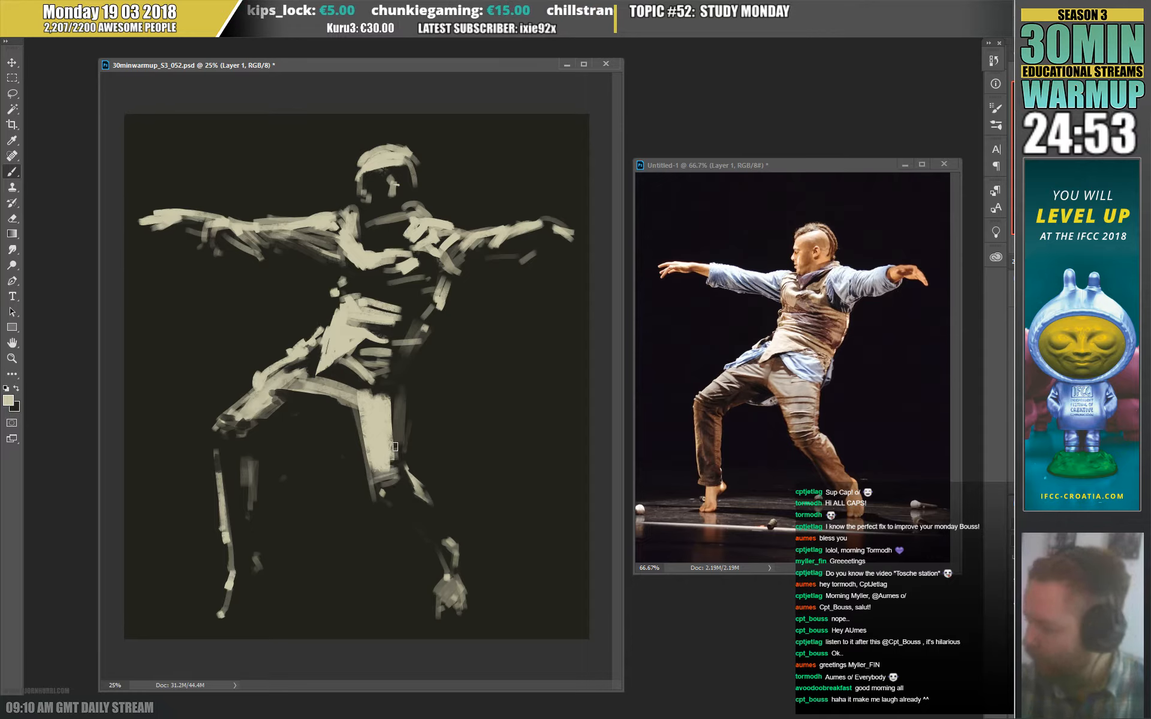
{"action": "left_click_drag", "start_coordinate": [394, 400], "coordinate": [396, 440]}
{"action": "mouse_move", "coordinate": [393, 394]}
{"action": "left_mouse_down"}
{"action": "mouse_move", "coordinate": [396, 449]}
{"action": "mouse_move", "coordinate": [397, 429]}
{"action": "left_mouse_up"}
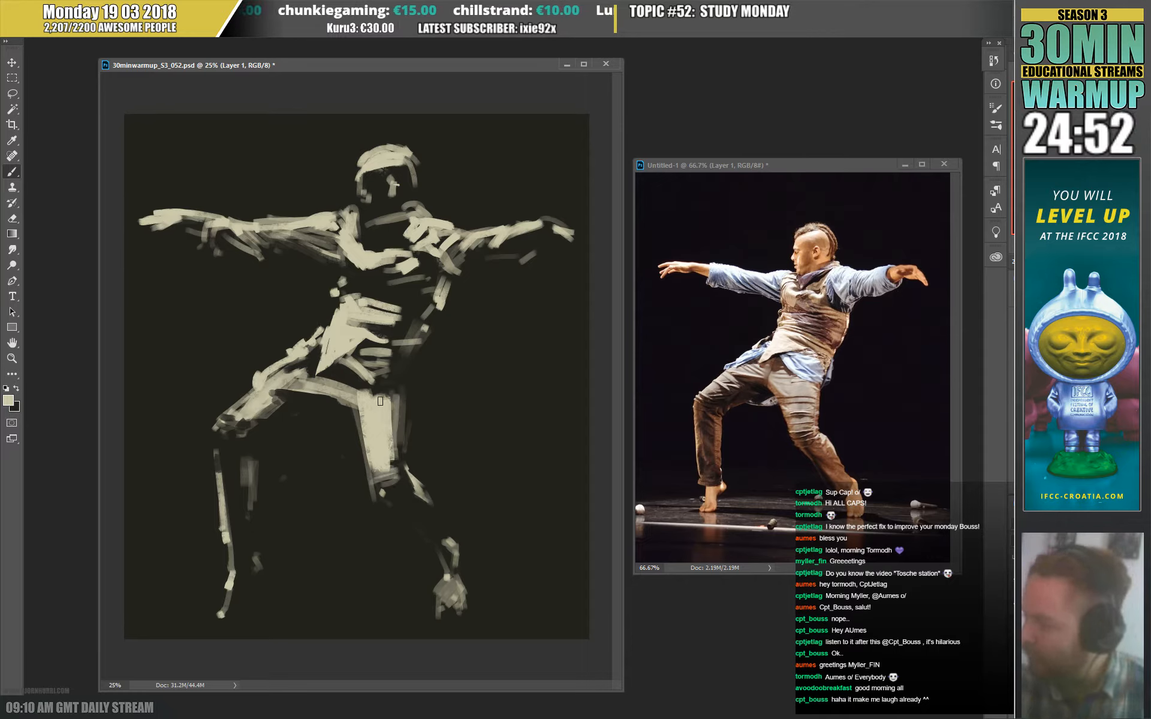
{"action": "left_click_drag", "start_coordinate": [353, 387], "coordinate": [387, 389]}
{"action": "left_click_drag", "start_coordinate": [356, 383], "coordinate": [383, 395]}
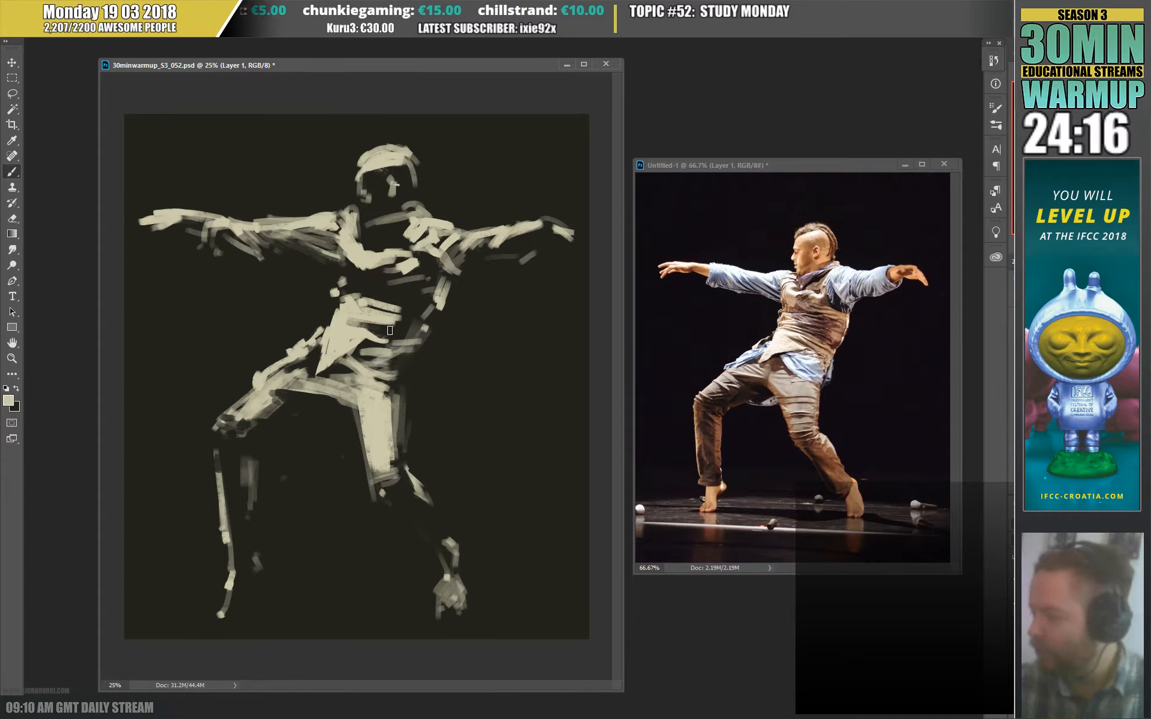
{"action": "left_click_drag", "start_coordinate": [403, 313], "coordinate": [423, 327]}
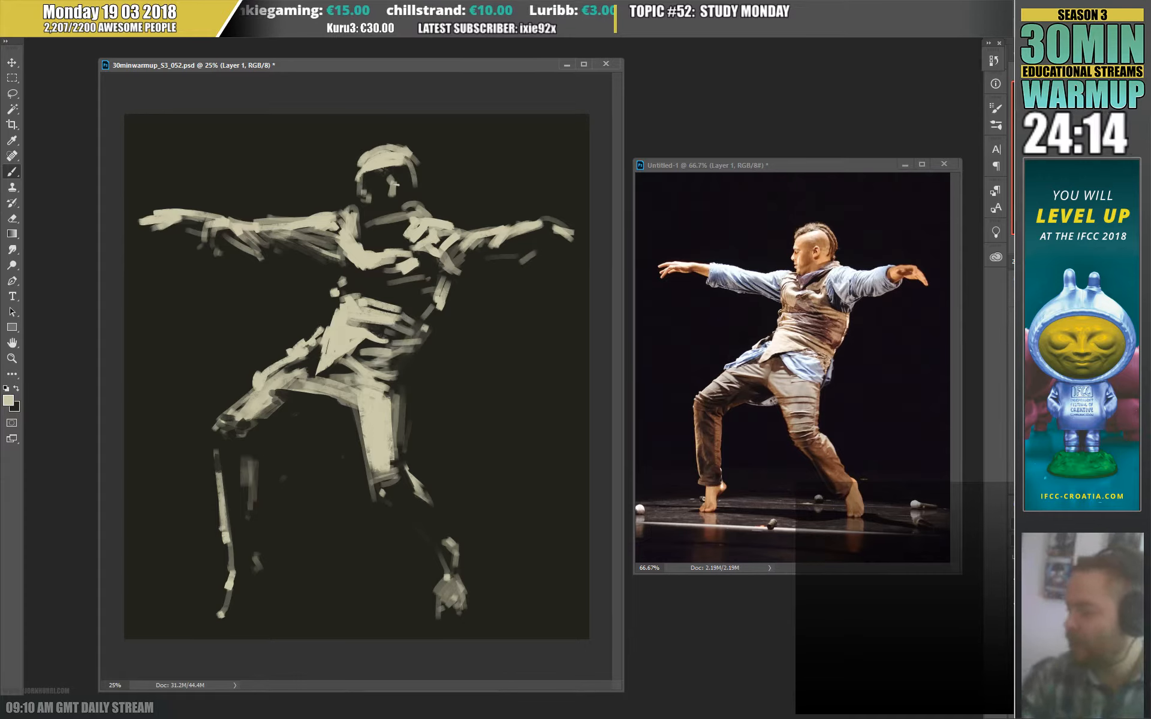
Add a new layer above the sketch and swap the foreground and background colours.
{"action": "left_click", "coordinate": [1067, 575]}
{"action": "key", "text": "ctrl+shift+alt+n"}
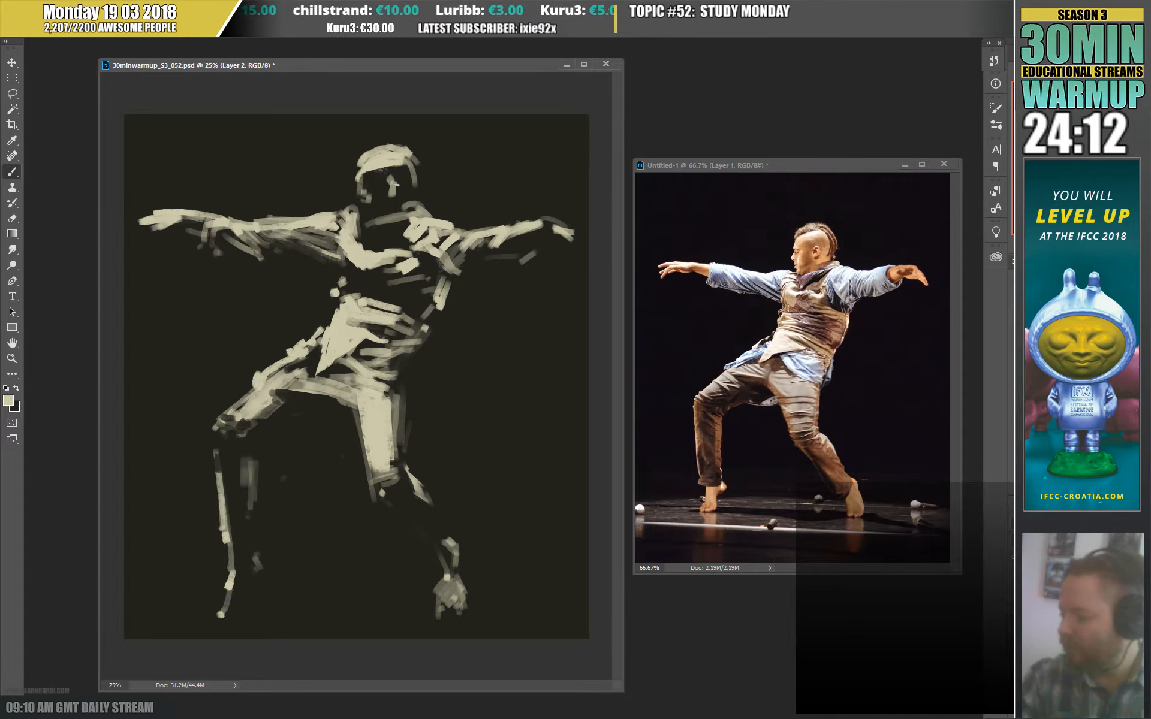
{"action": "key", "text": "x"}
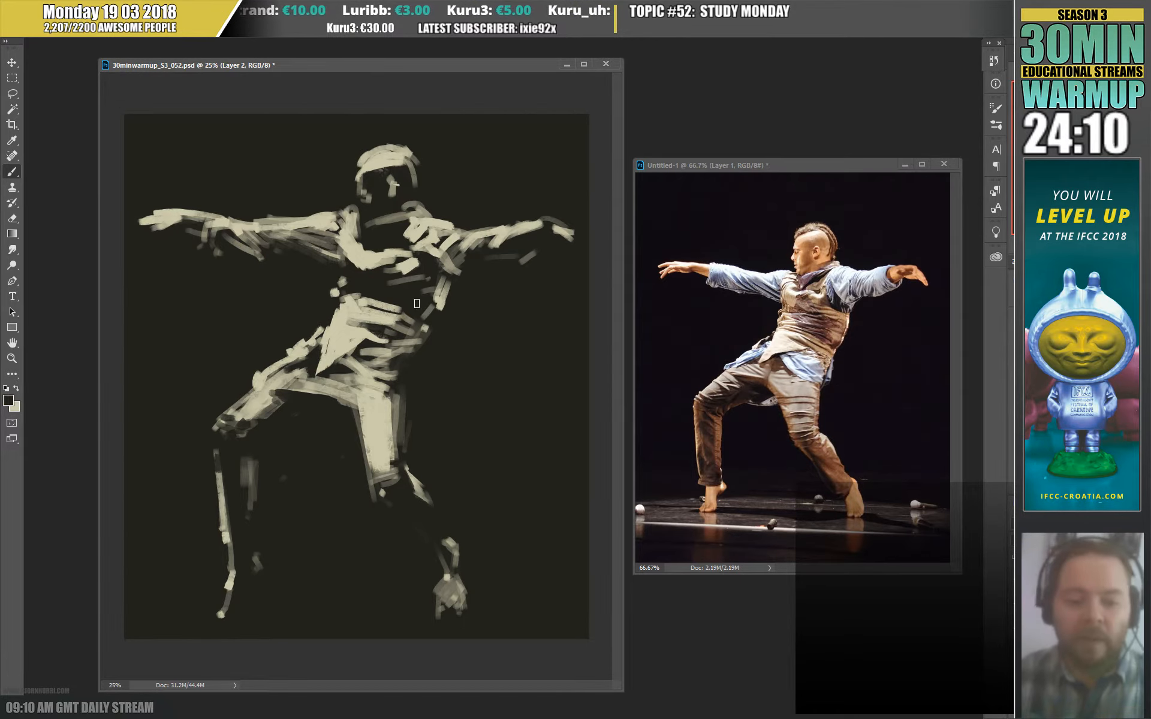
{"action": "right_click", "coordinate": [415, 304]}
{"action": "key", "text": "Escape"}
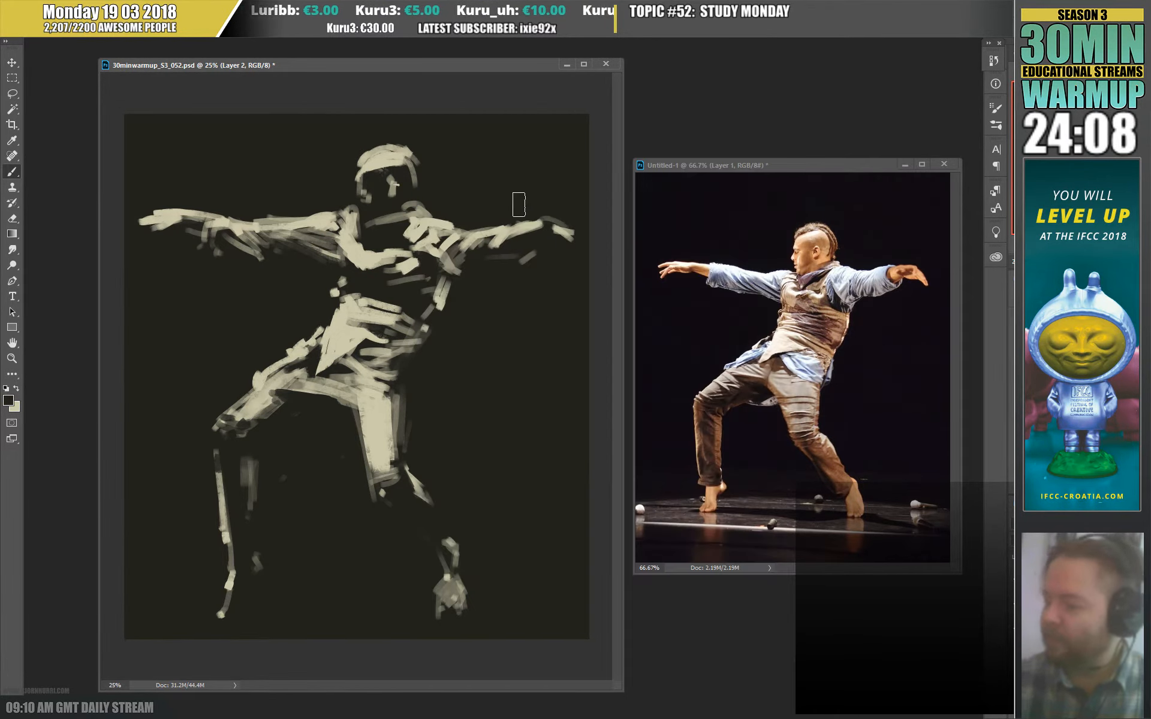
Set the foreground to dark brown #593e24 and paint the shadowed areas of the vest across the chest and waist.
{"action": "left_click", "coordinate": [9, 402]}
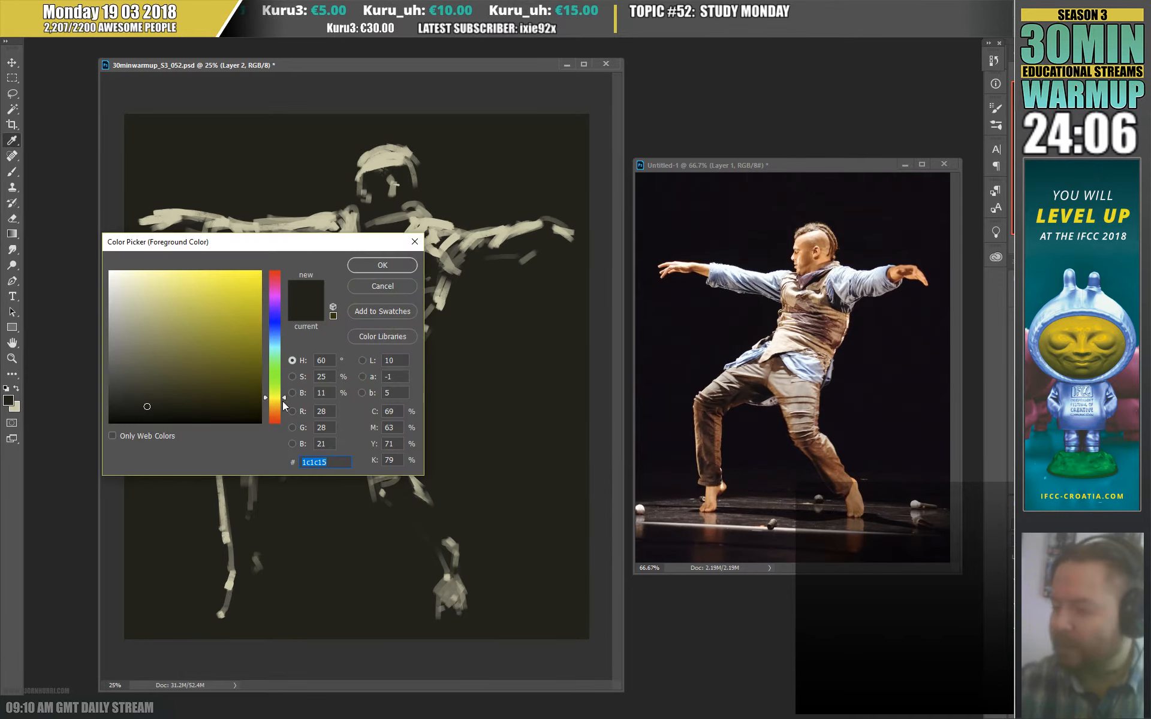
{"action": "left_click_drag", "start_coordinate": [283, 401], "coordinate": [276, 412]}
{"action": "left_click", "coordinate": [200, 370]}
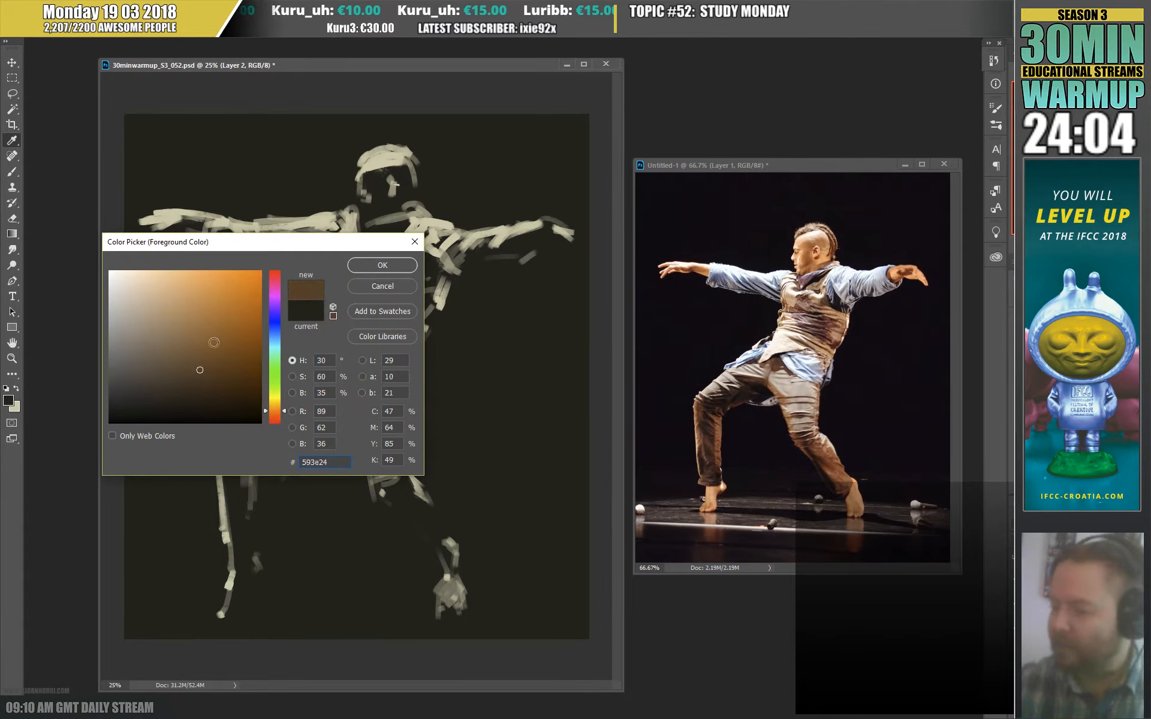
{"action": "left_click", "coordinate": [384, 265]}
{"action": "mouse_move", "coordinate": [348, 294]}
{"action": "left_mouse_down"}
{"action": "mouse_move", "coordinate": [363, 270]}
{"action": "mouse_move", "coordinate": [377, 284]}
{"action": "mouse_move", "coordinate": [373, 338]}
{"action": "mouse_move", "coordinate": [425, 276]}
{"action": "mouse_move", "coordinate": [425, 315]}
{"action": "left_mouse_up"}
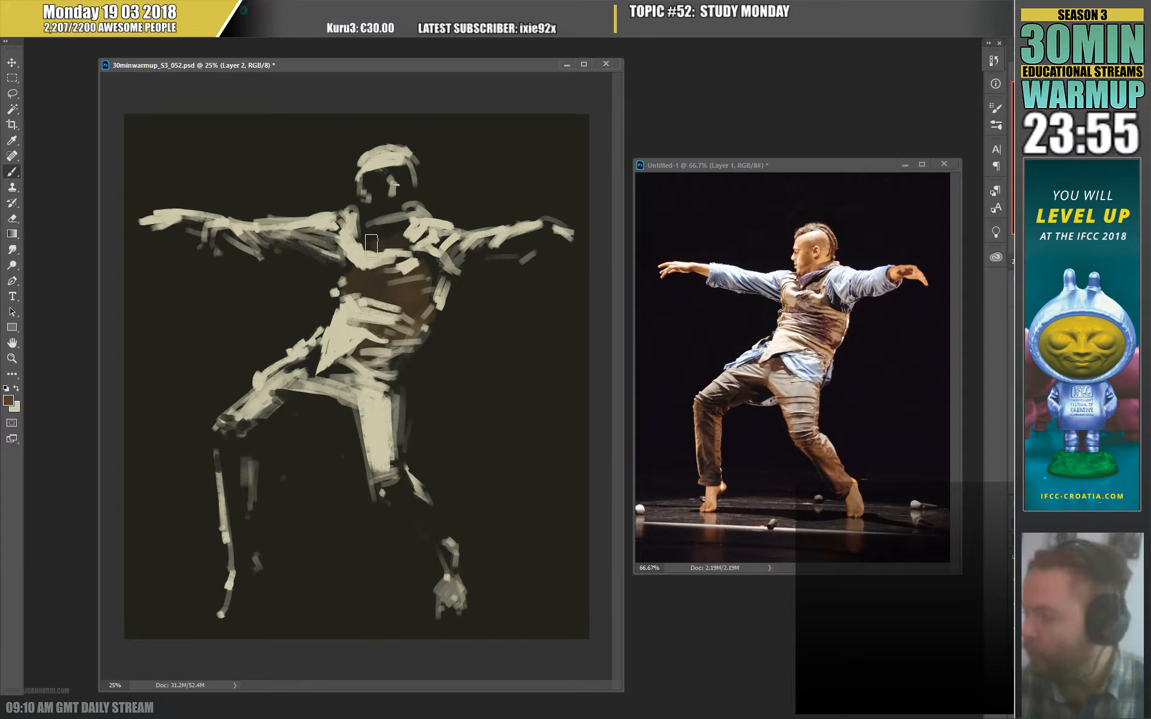
{"action": "left_click_drag", "start_coordinate": [407, 239], "coordinate": [428, 230]}
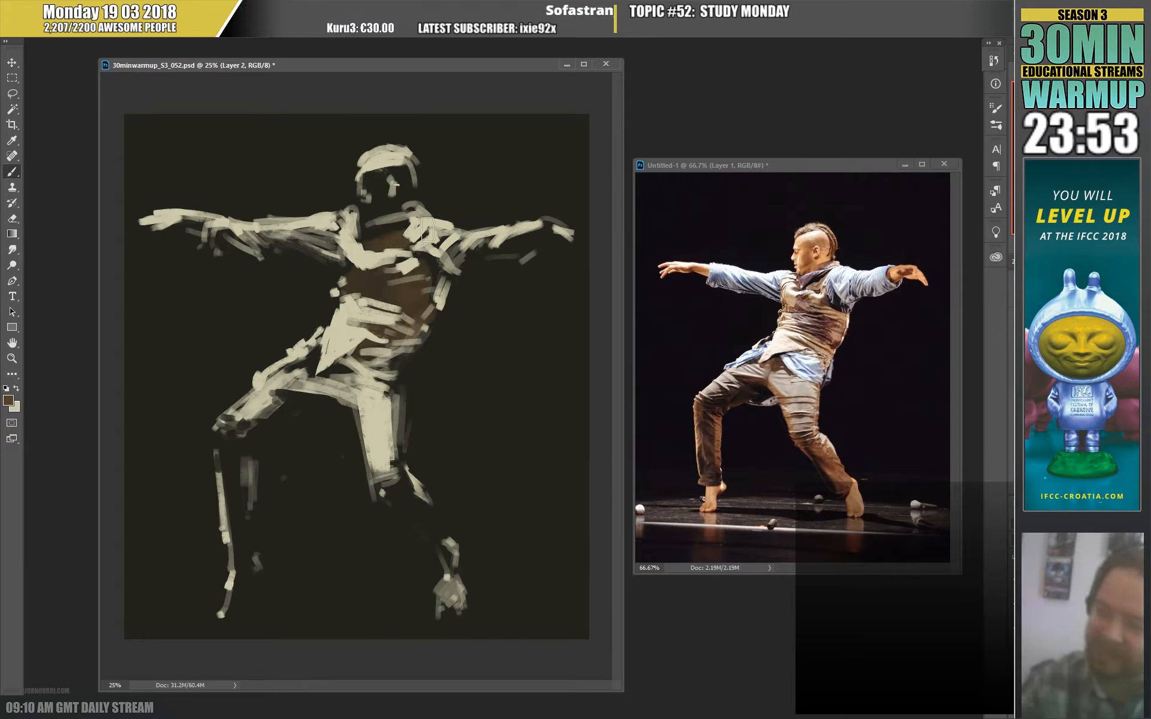
Set the foreground to muted blue #2d6f80 and paint the shaded undersides of both shirt sleeves up to the armhole.
{"action": "left_click", "coordinate": [9, 400]}
{"action": "left_click", "coordinate": [271, 339]}
{"action": "left_click_drag", "start_coordinate": [271, 338], "coordinate": [273, 342]}
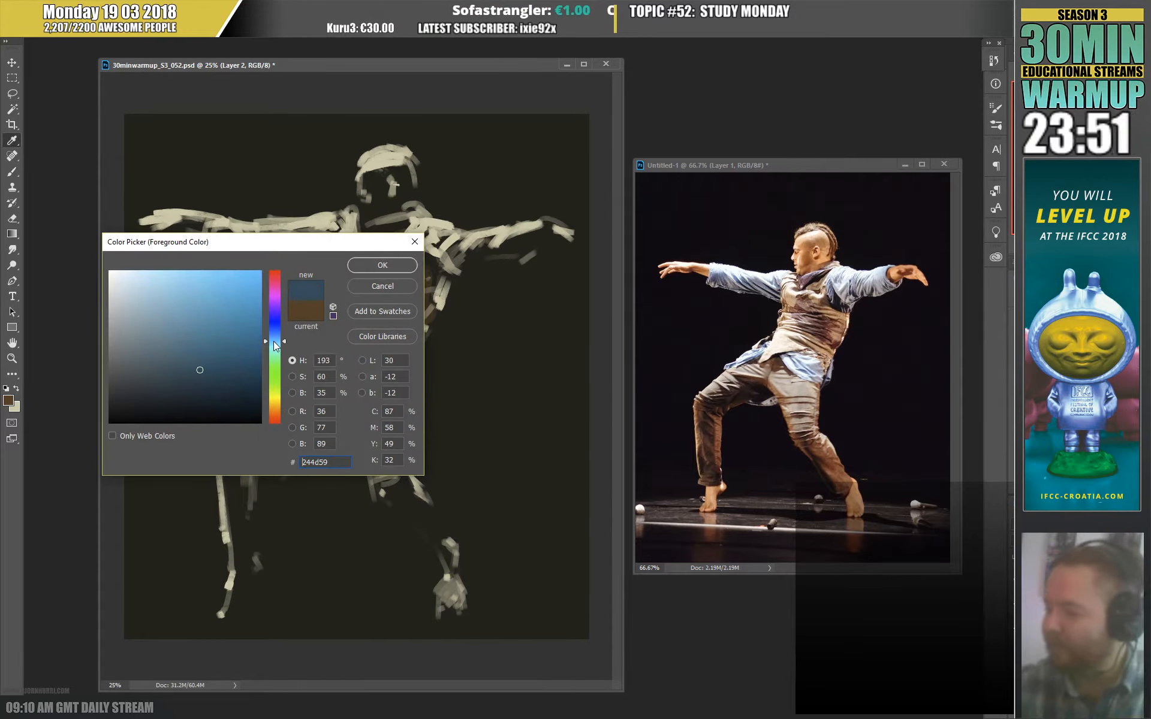
{"action": "left_click_drag", "start_coordinate": [201, 338], "coordinate": [205, 348]}
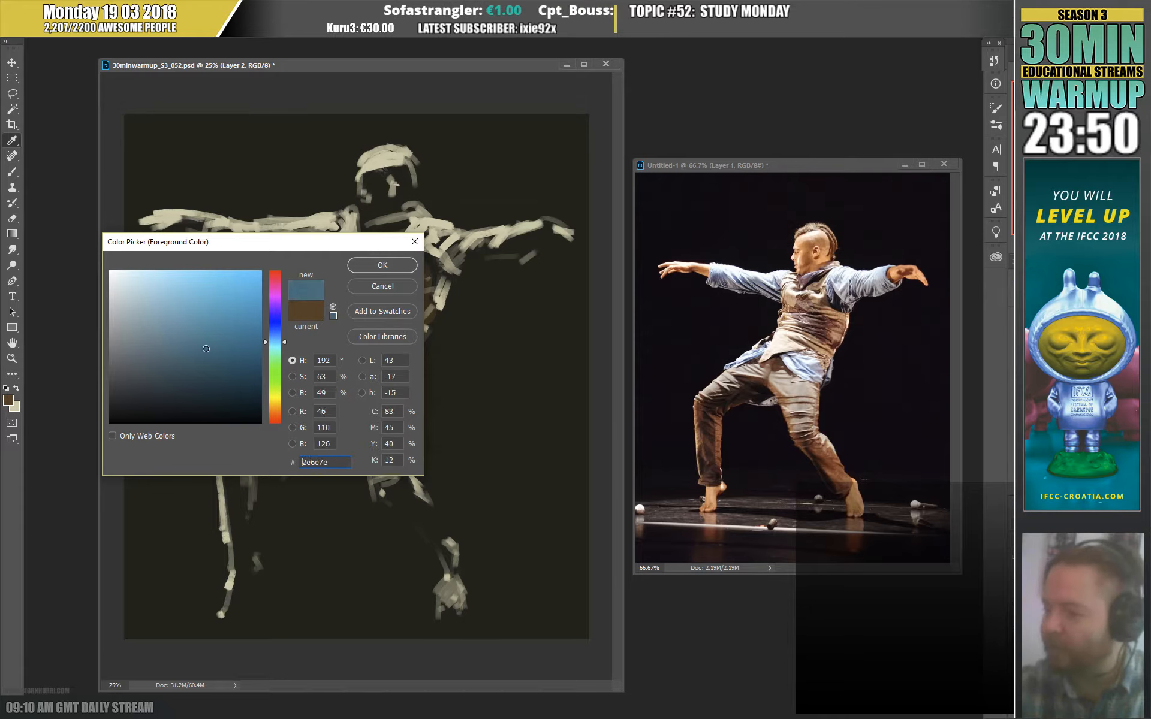
{"action": "left_click", "coordinate": [395, 266]}
{"action": "mouse_move", "coordinate": [223, 228]}
{"action": "left_mouse_down"}
{"action": "mouse_move", "coordinate": [321, 251]}
{"action": "mouse_move", "coordinate": [284, 236]}
{"action": "mouse_move", "coordinate": [332, 220]}
{"action": "left_mouse_up"}
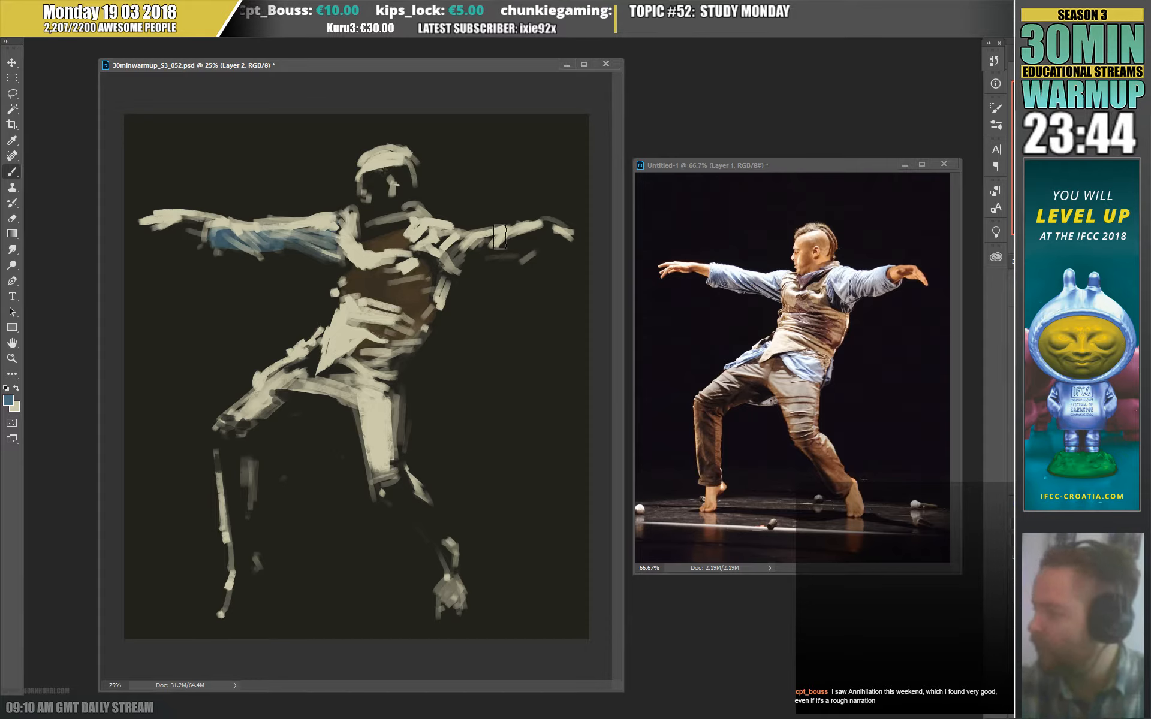
{"action": "mouse_move", "coordinate": [500, 236]}
{"action": "left_mouse_down"}
{"action": "mouse_move", "coordinate": [424, 248]}
{"action": "mouse_move", "coordinate": [430, 267]}
{"action": "mouse_move", "coordinate": [429, 236]}
{"action": "mouse_move", "coordinate": [543, 236]}
{"action": "mouse_move", "coordinate": [487, 242]}
{"action": "mouse_move", "coordinate": [532, 245]}
{"action": "left_mouse_up"}
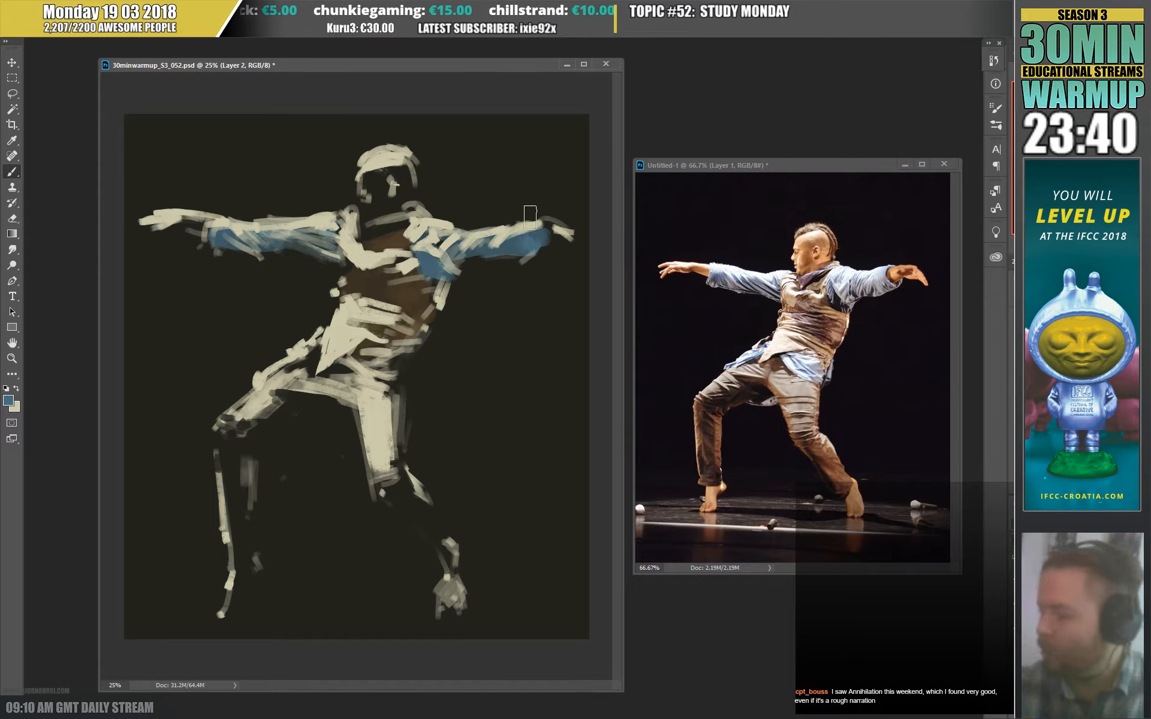
Set the foreground to warm brown #7d4e2b and paint the trousers at the hips, around the pale shirt point.
{"action": "left_click", "coordinate": [8, 400]}
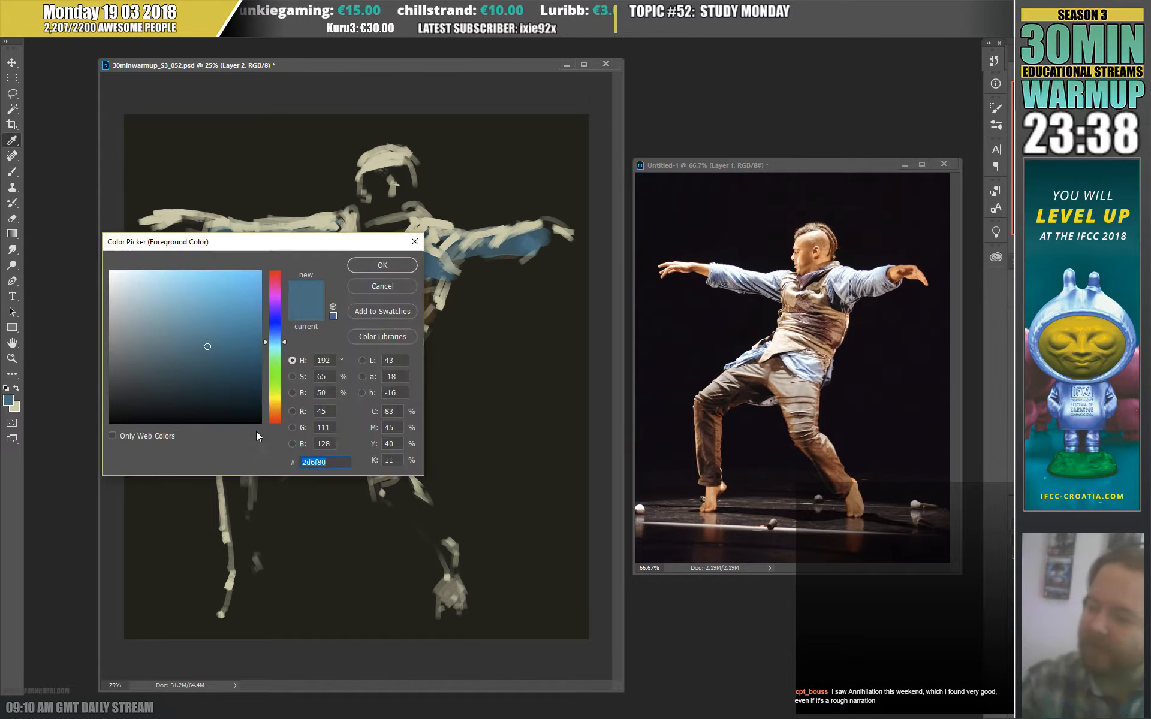
{"action": "left_click", "coordinate": [276, 412]}
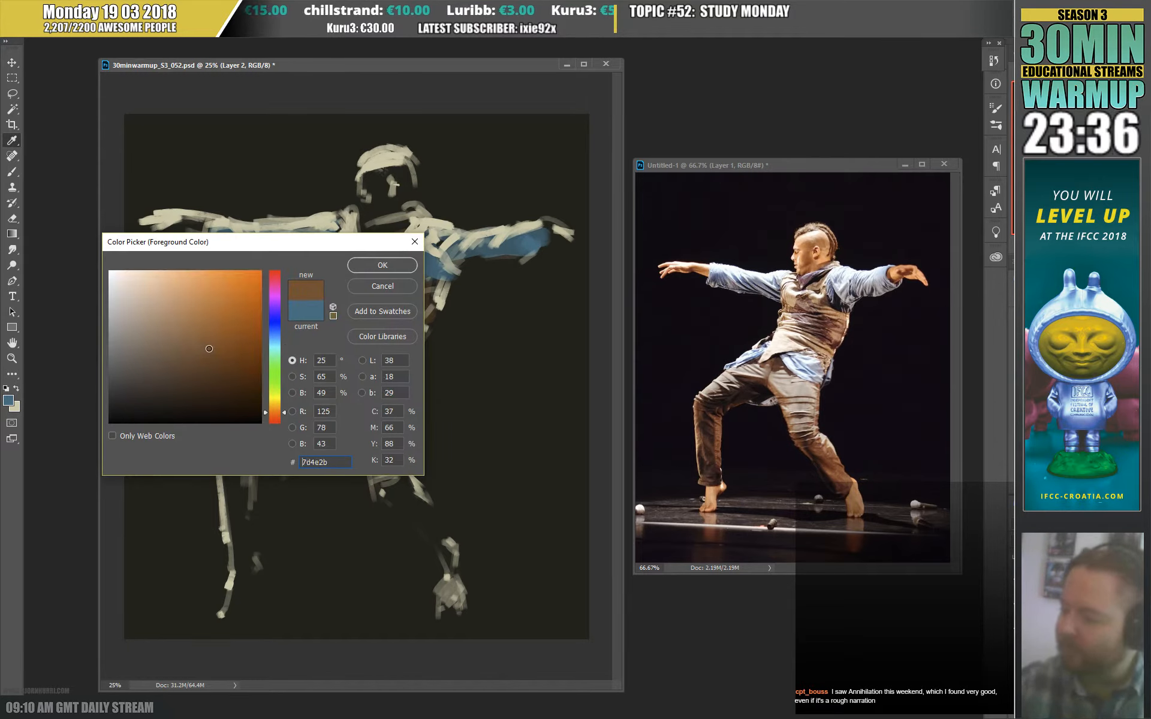
{"action": "left_click", "coordinate": [370, 265]}
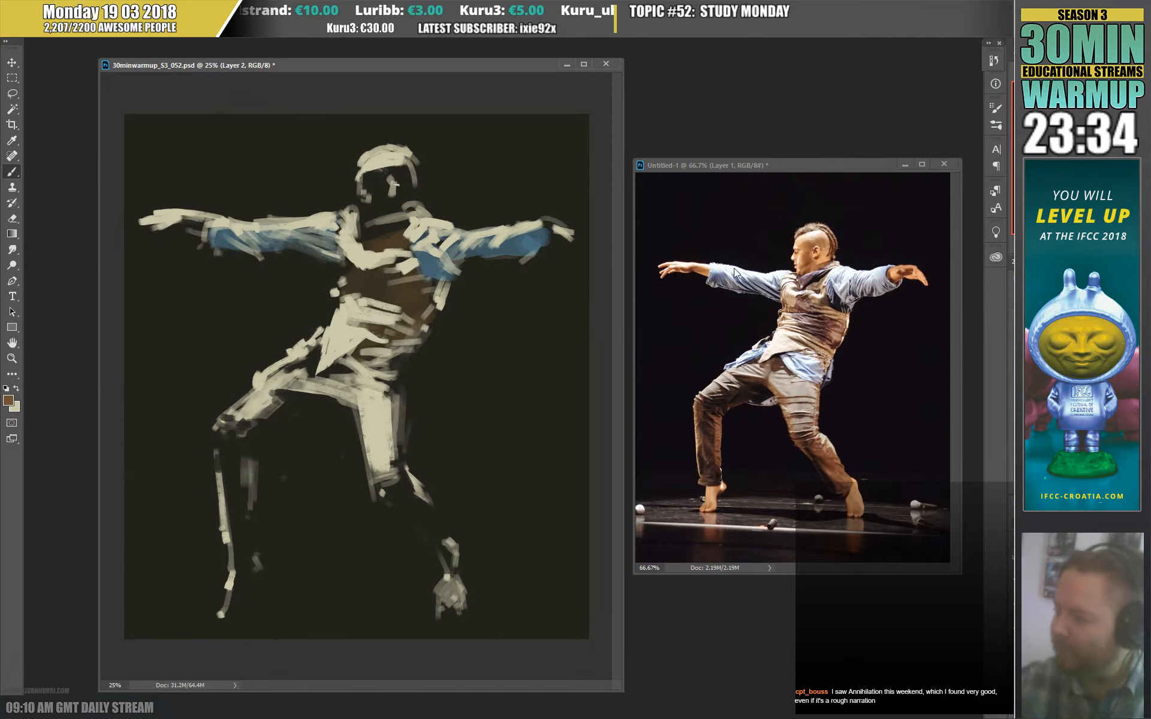
{"action": "mouse_move", "coordinate": [262, 397]}
{"action": "left_mouse_down"}
{"action": "mouse_move", "coordinate": [284, 385]}
{"action": "mouse_move", "coordinate": [257, 410]}
{"action": "mouse_move", "coordinate": [320, 363]}
{"action": "mouse_move", "coordinate": [352, 374]}
{"action": "left_mouse_up"}
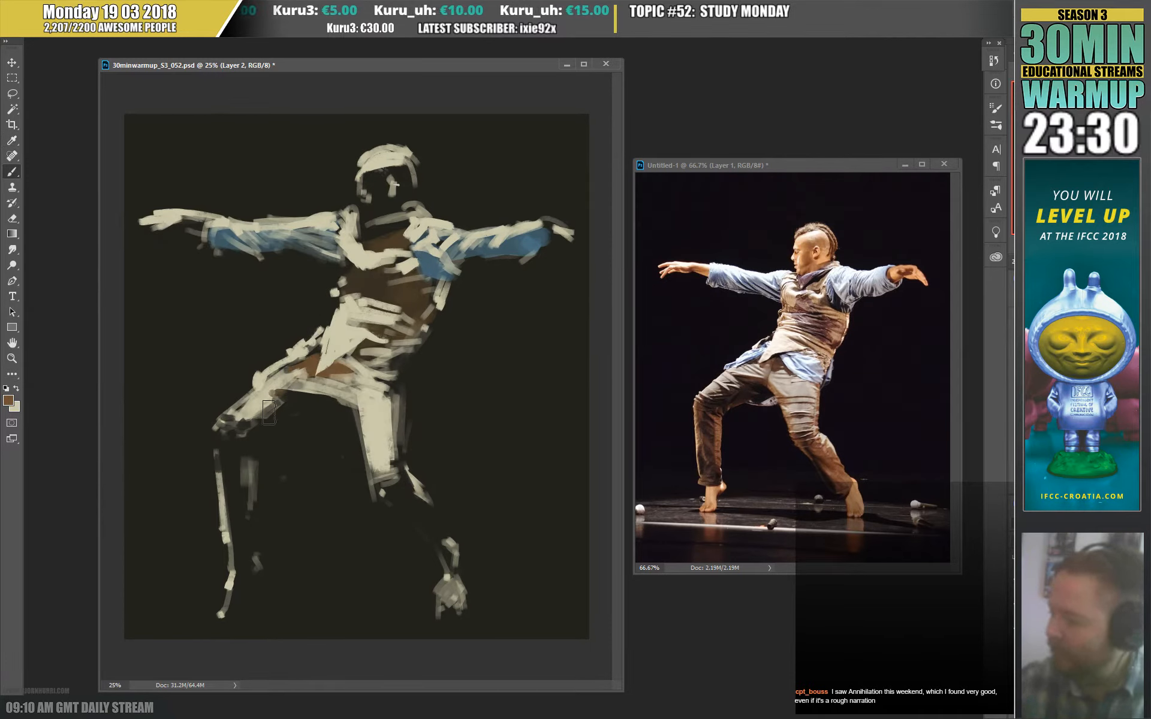
Sample a darker brown from the painting and fill the underside of the left thigh down to the knee.
{"action": "left_click", "coordinate": [277, 412], "text": "alt"}
{"action": "left_click", "coordinate": [243, 446], "text": "alt"}
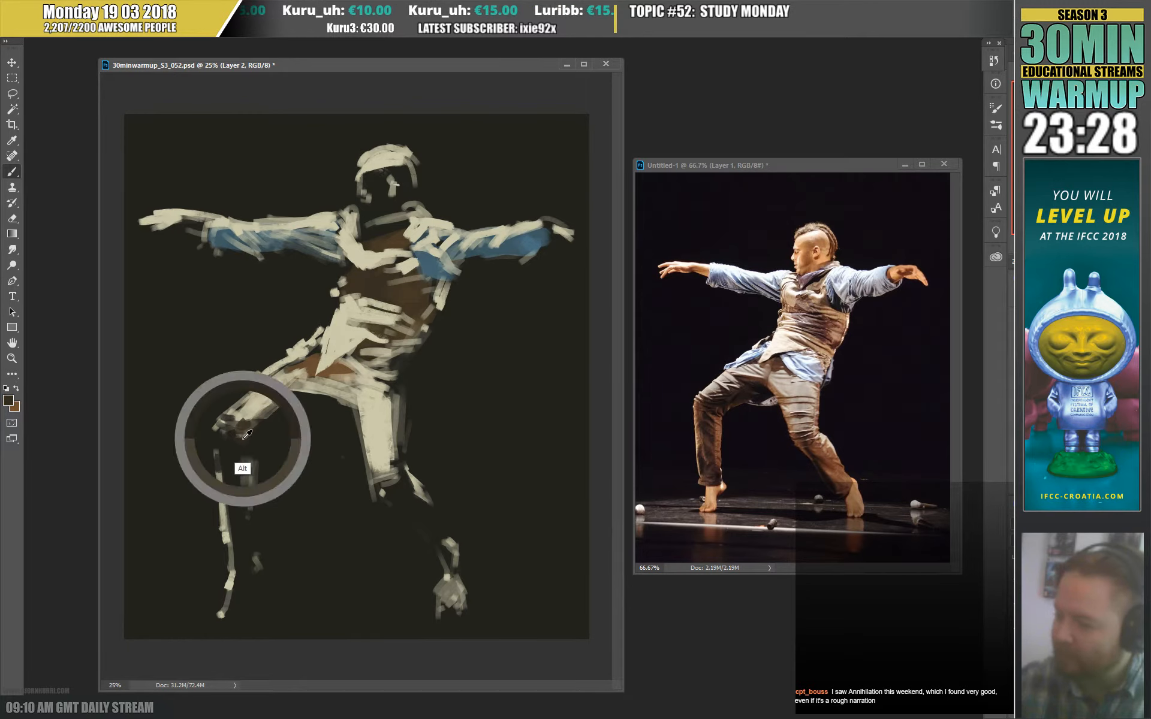
{"action": "left_click", "coordinate": [315, 366], "text": "alt"}
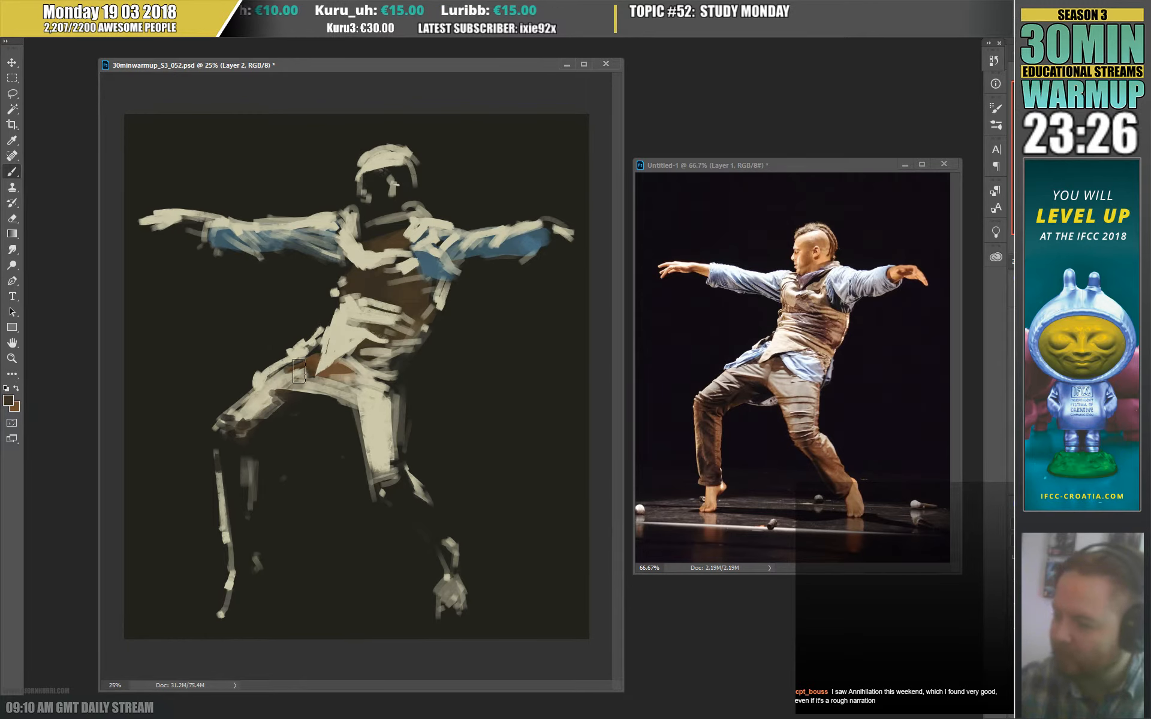
{"action": "left_click_drag", "start_coordinate": [243, 414], "coordinate": [222, 423]}
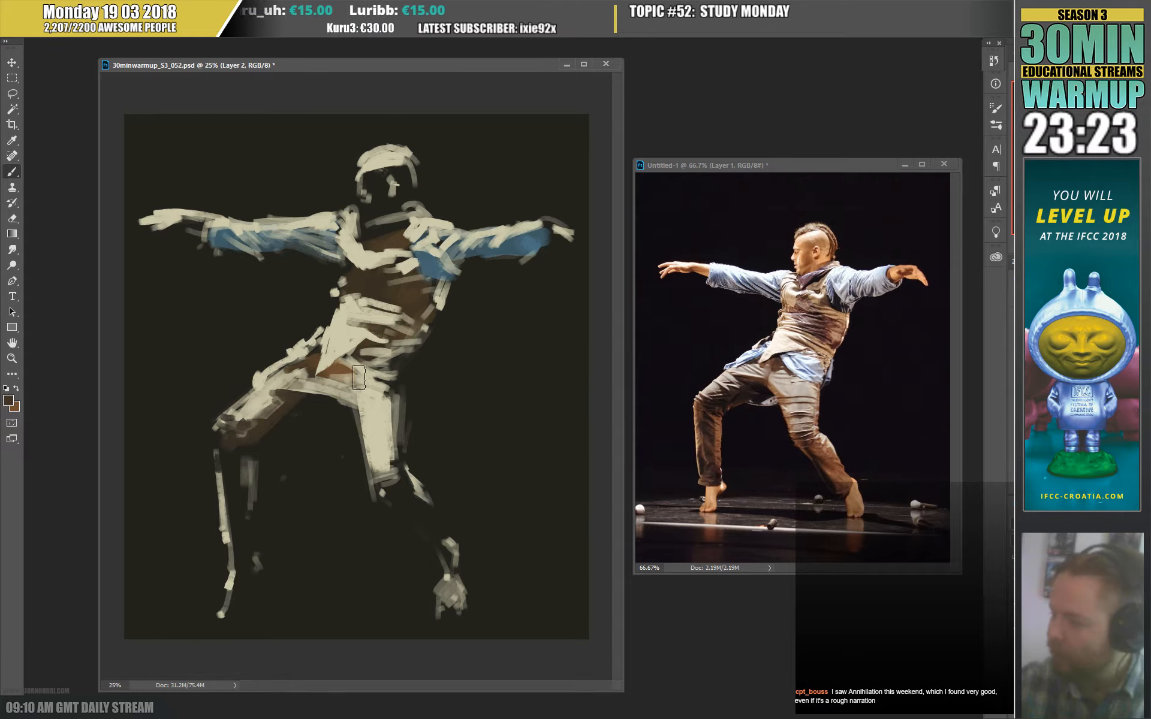
Paint brown shadow along the right thigh's edges and fill both lower trouser legs down to the ankles.
{"action": "left_click_drag", "start_coordinate": [394, 366], "coordinate": [398, 459]}
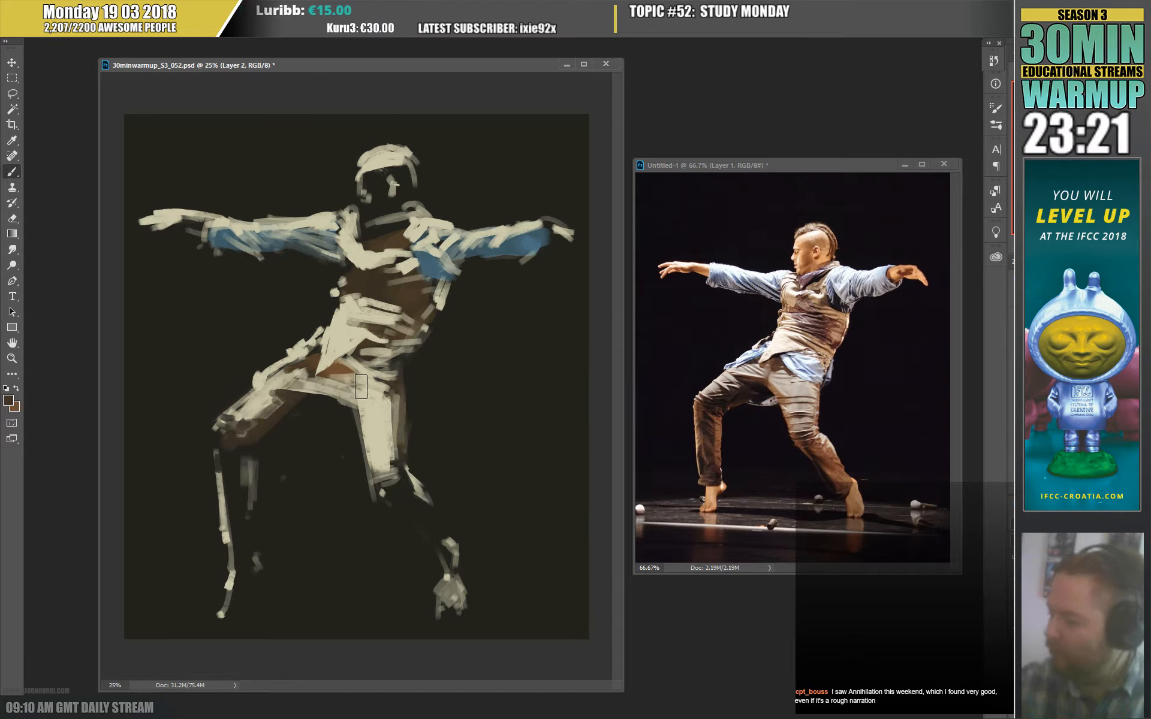
{"action": "mouse_move", "coordinate": [348, 383]}
{"action": "left_mouse_down"}
{"action": "mouse_move", "coordinate": [429, 539]}
{"action": "mouse_move", "coordinate": [404, 506]}
{"action": "mouse_move", "coordinate": [432, 533]}
{"action": "mouse_move", "coordinate": [400, 489]}
{"action": "mouse_move", "coordinate": [417, 523]}
{"action": "mouse_move", "coordinate": [400, 438]}
{"action": "mouse_move", "coordinate": [439, 558]}
{"action": "mouse_move", "coordinate": [398, 507]}
{"action": "mouse_move", "coordinate": [438, 553]}
{"action": "left_mouse_up"}
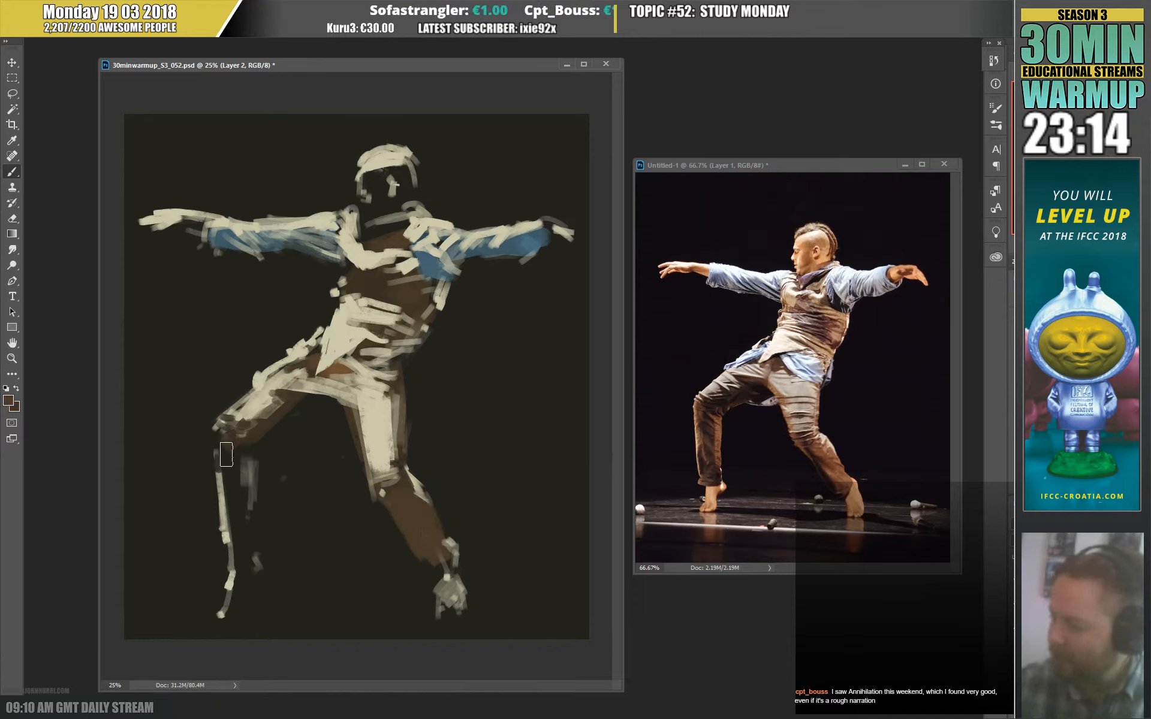
{"action": "mouse_move", "coordinate": [226, 454]}
{"action": "left_mouse_down"}
{"action": "mouse_move", "coordinate": [240, 473]}
{"action": "mouse_move", "coordinate": [237, 447]}
{"action": "mouse_move", "coordinate": [250, 494]}
{"action": "mouse_move", "coordinate": [244, 536]}
{"action": "mouse_move", "coordinate": [226, 485]}
{"action": "mouse_move", "coordinate": [251, 536]}
{"action": "left_mouse_up"}
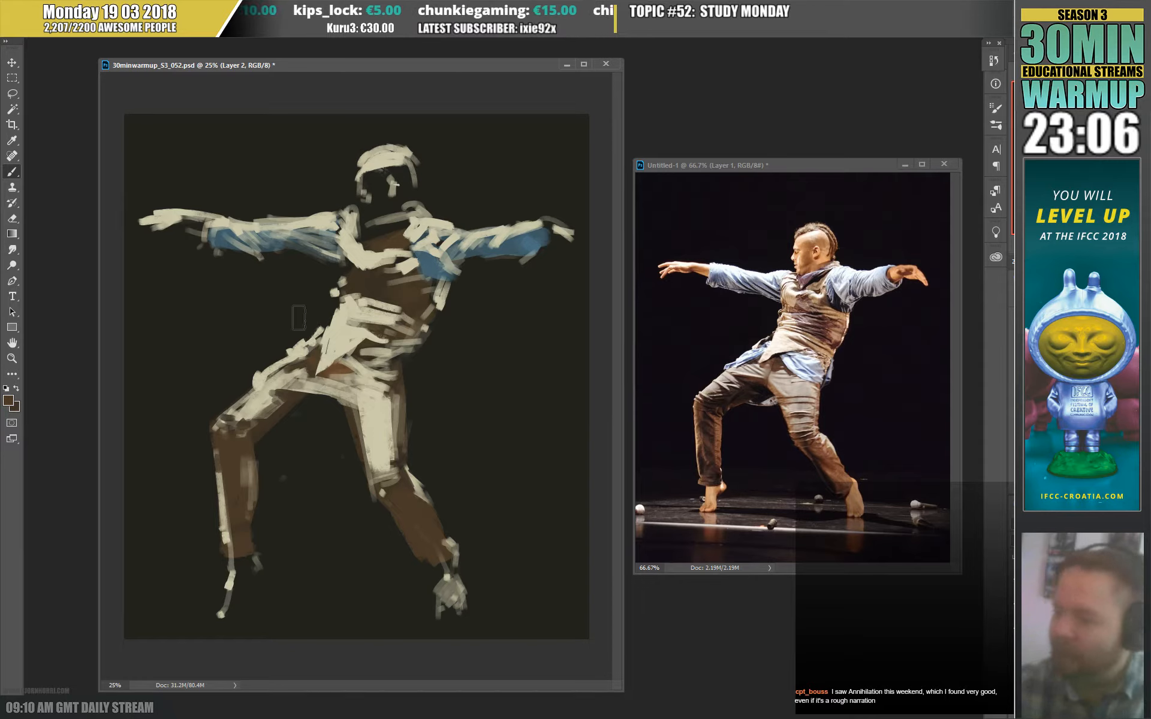
Sample the sleeve blue and paint the shirt tails showing below the vest on both sides of the hips.
{"action": "left_click", "coordinate": [221, 242], "text": "alt"}
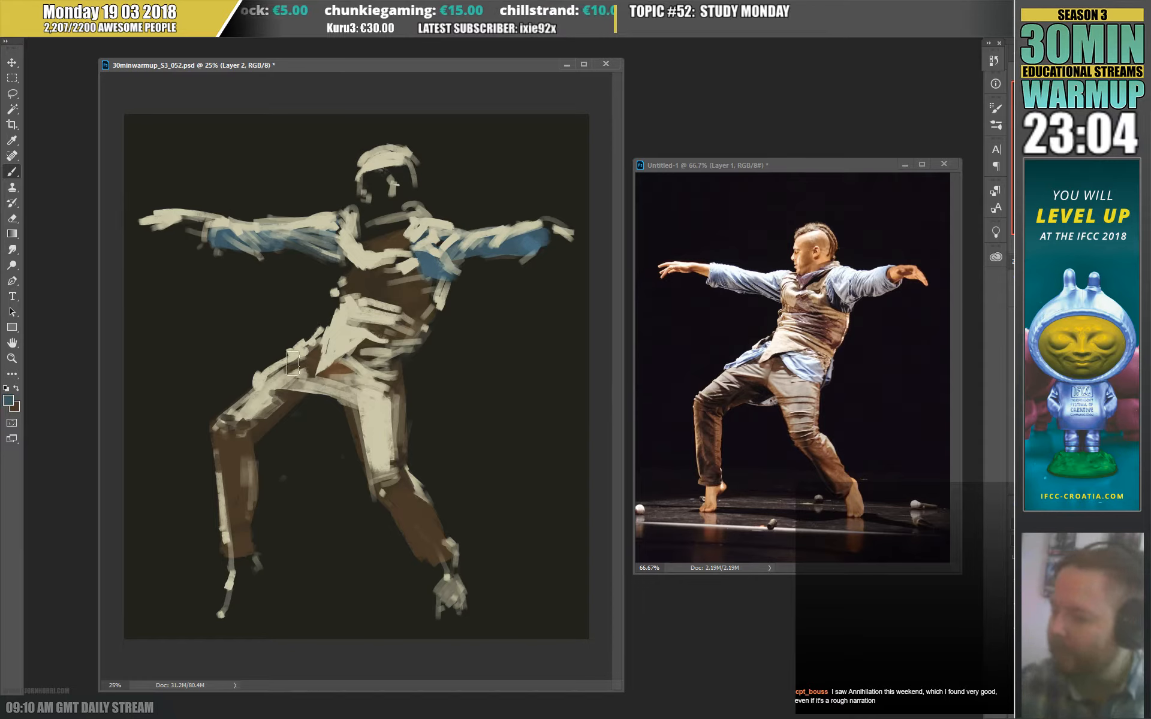
{"action": "mouse_move", "coordinate": [293, 363]}
{"action": "left_mouse_down"}
{"action": "mouse_move", "coordinate": [276, 367]}
{"action": "mouse_move", "coordinate": [321, 351]}
{"action": "mouse_move", "coordinate": [412, 359]}
{"action": "mouse_move", "coordinate": [409, 385]}
{"action": "mouse_move", "coordinate": [378, 350]}
{"action": "mouse_move", "coordinate": [396, 362]}
{"action": "left_mouse_up"}
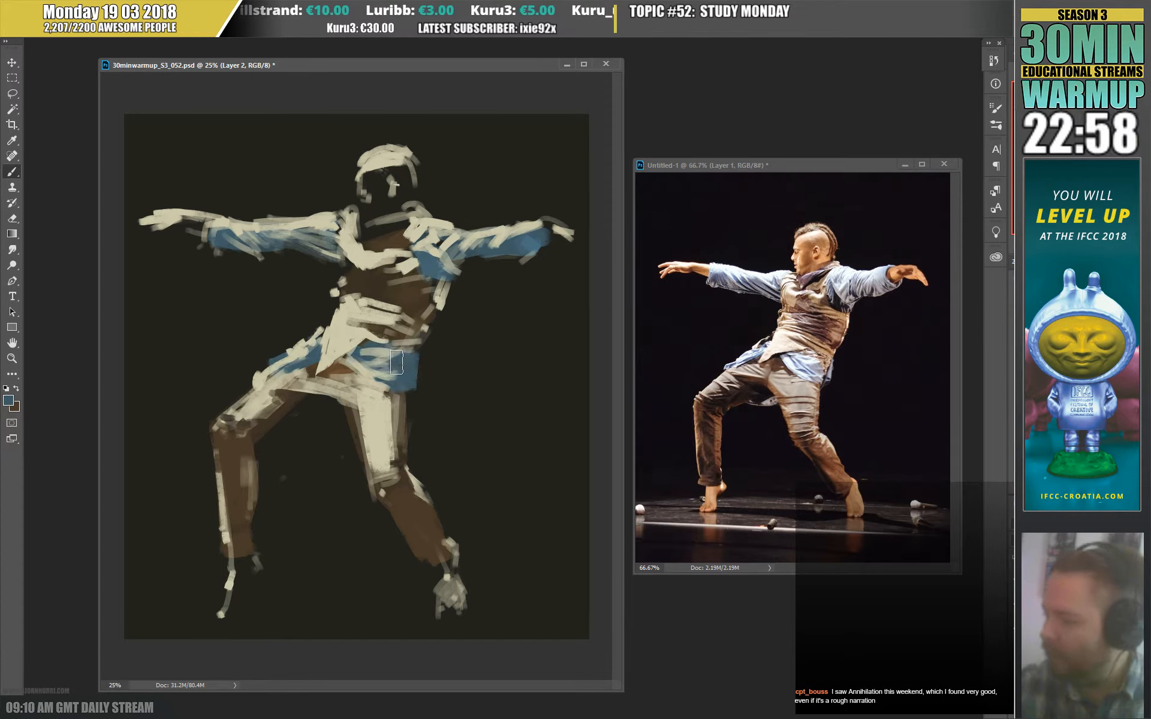
{"action": "right_click", "coordinate": [453, 359]}
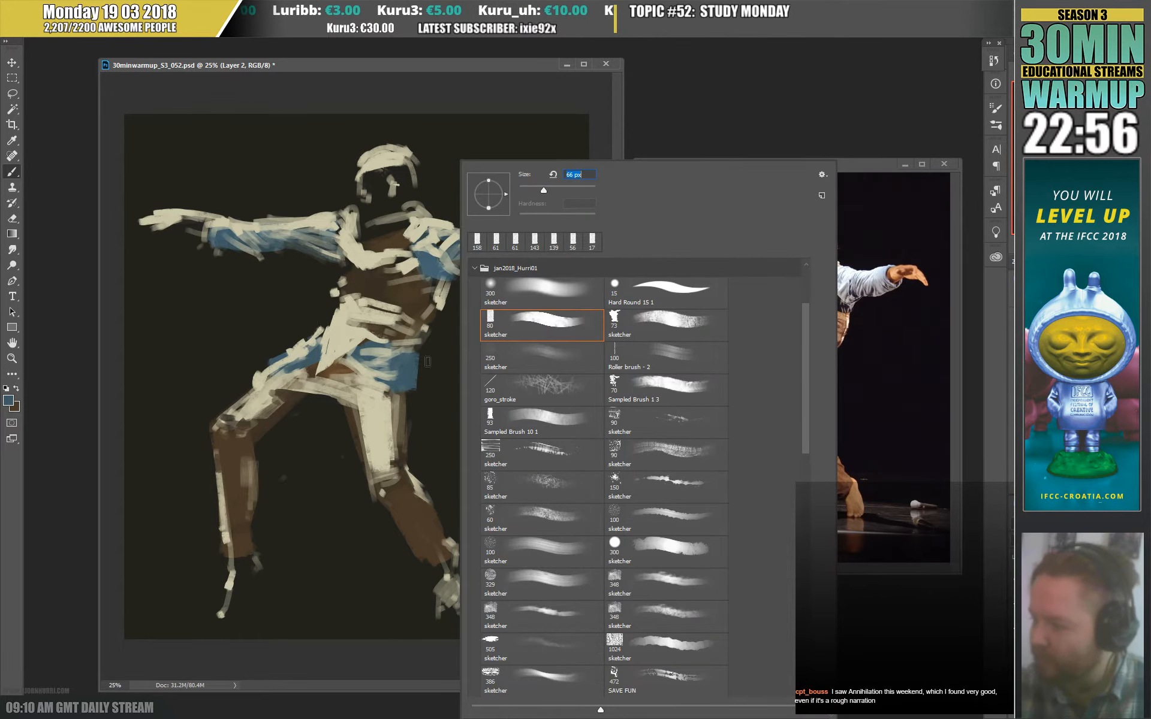
{"action": "key", "text": "Escape"}
{"action": "mouse_move", "coordinate": [419, 362]}
{"action": "left_mouse_down"}
{"action": "mouse_move", "coordinate": [406, 391]}
{"action": "mouse_move", "coordinate": [421, 352]}
{"action": "left_mouse_up"}
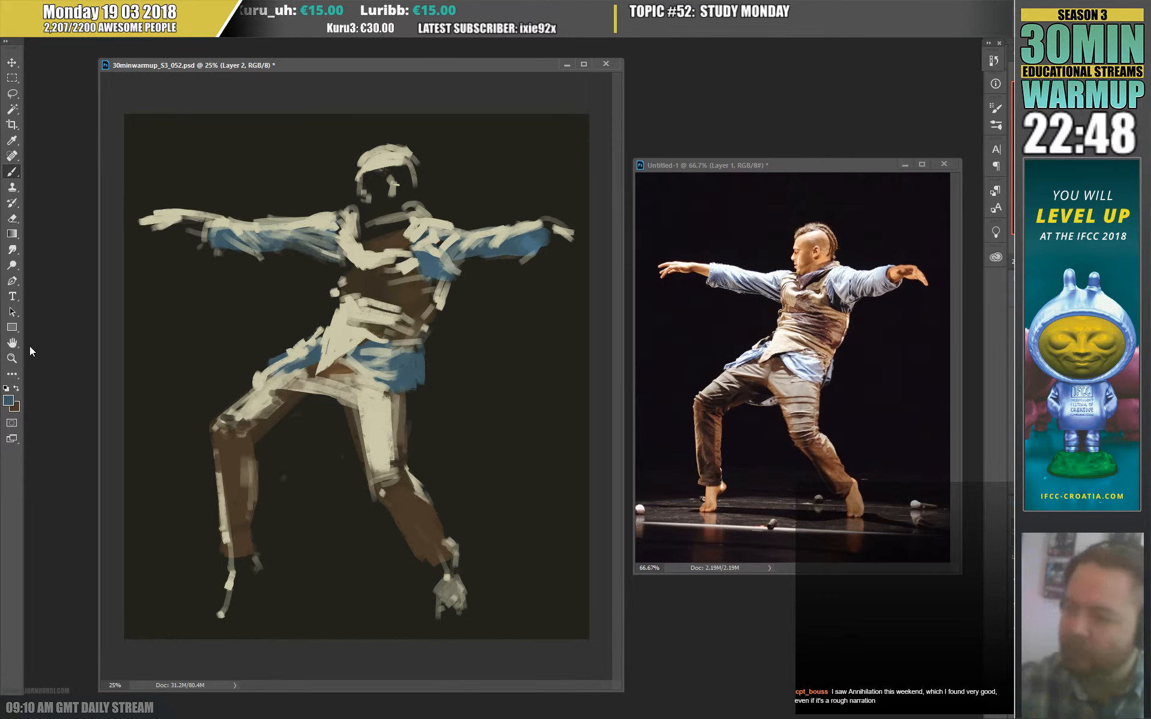
Choose a warm orange-brown skin tone and paint the left hand, the face and neck, and the right hand.
{"action": "left_click", "coordinate": [8, 400]}
{"action": "left_click_drag", "start_coordinate": [270, 418], "coordinate": [271, 413]}
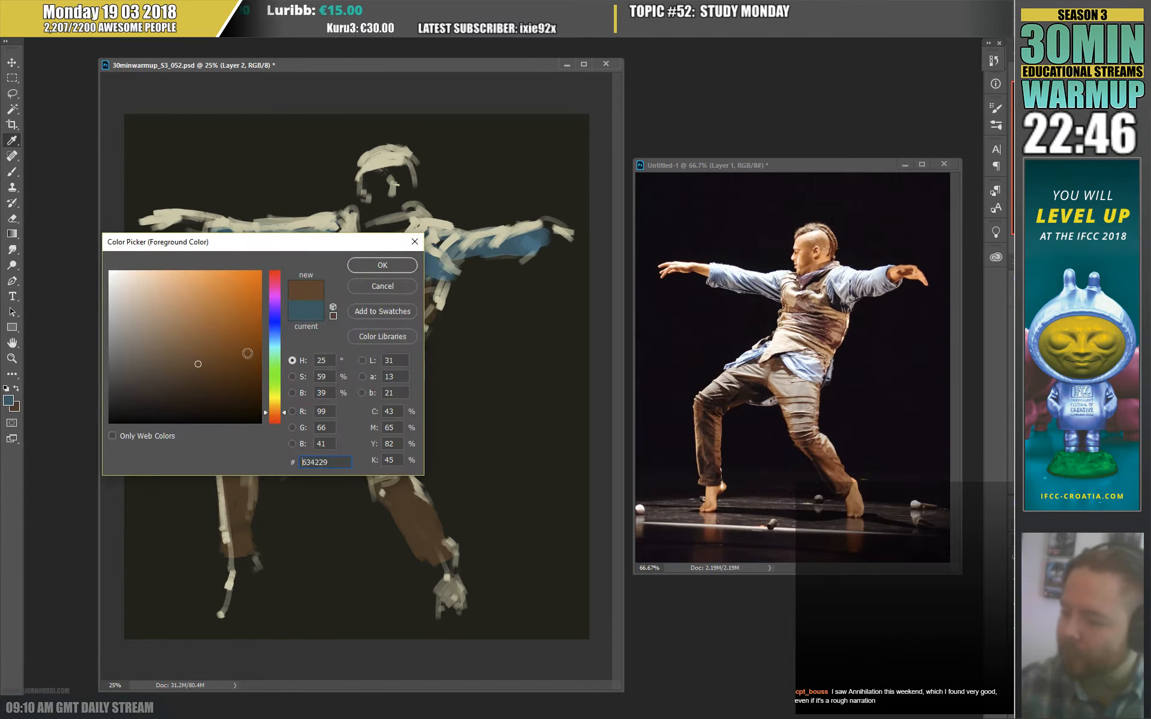
{"action": "left_click", "coordinate": [192, 322]}
{"action": "left_click_drag", "start_coordinate": [211, 318], "coordinate": [222, 323]}
{"action": "left_click", "coordinate": [379, 267]}
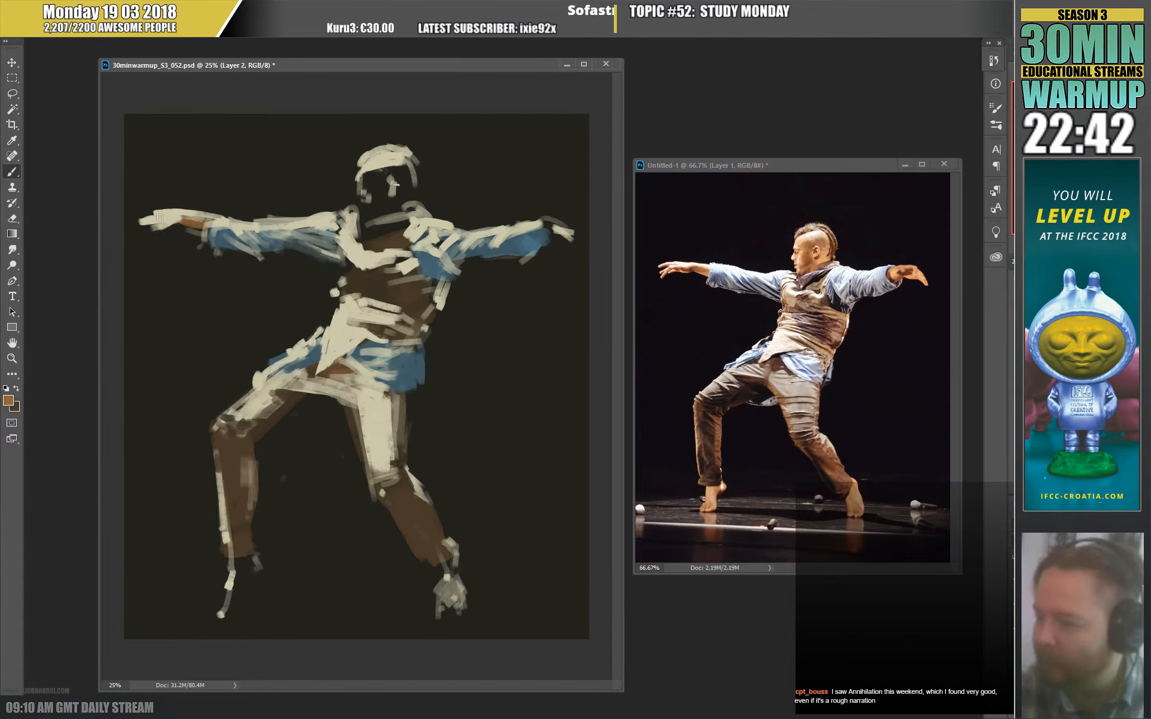
{"action": "left_click_drag", "start_coordinate": [143, 231], "coordinate": [159, 227]}
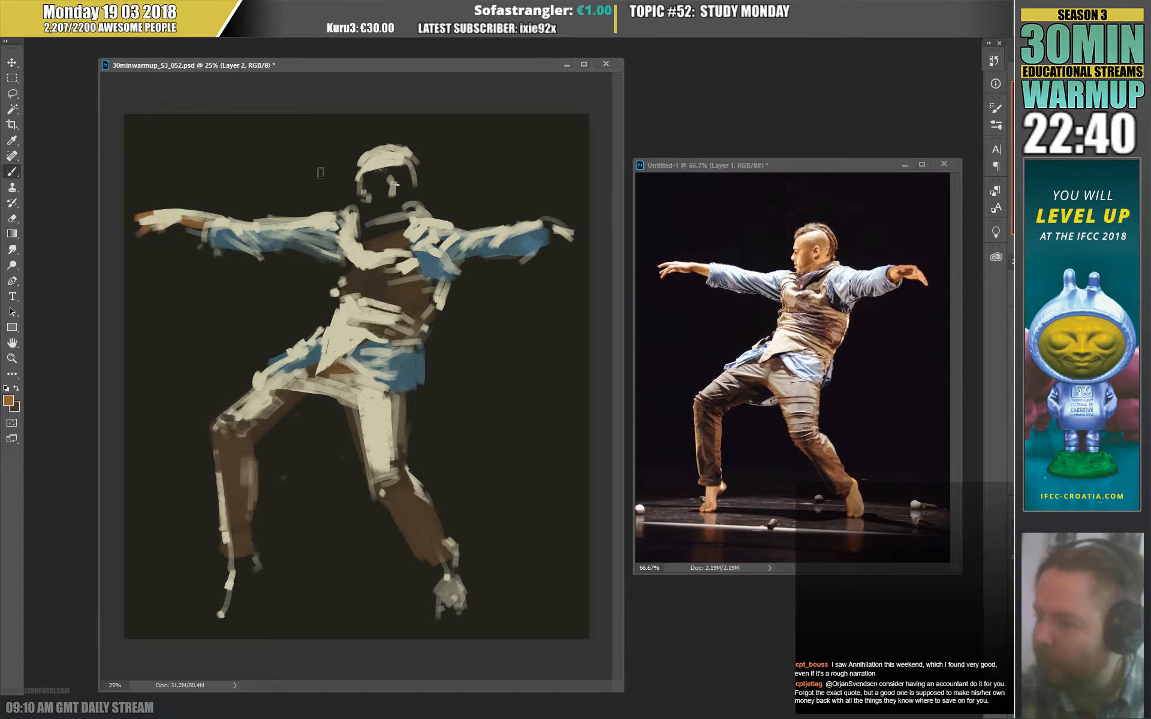
{"action": "mouse_move", "coordinate": [368, 171]}
{"action": "left_mouse_down"}
{"action": "mouse_move", "coordinate": [360, 207]}
{"action": "mouse_move", "coordinate": [390, 197]}
{"action": "mouse_move", "coordinate": [384, 186]}
{"action": "mouse_move", "coordinate": [411, 196]}
{"action": "left_mouse_up"}
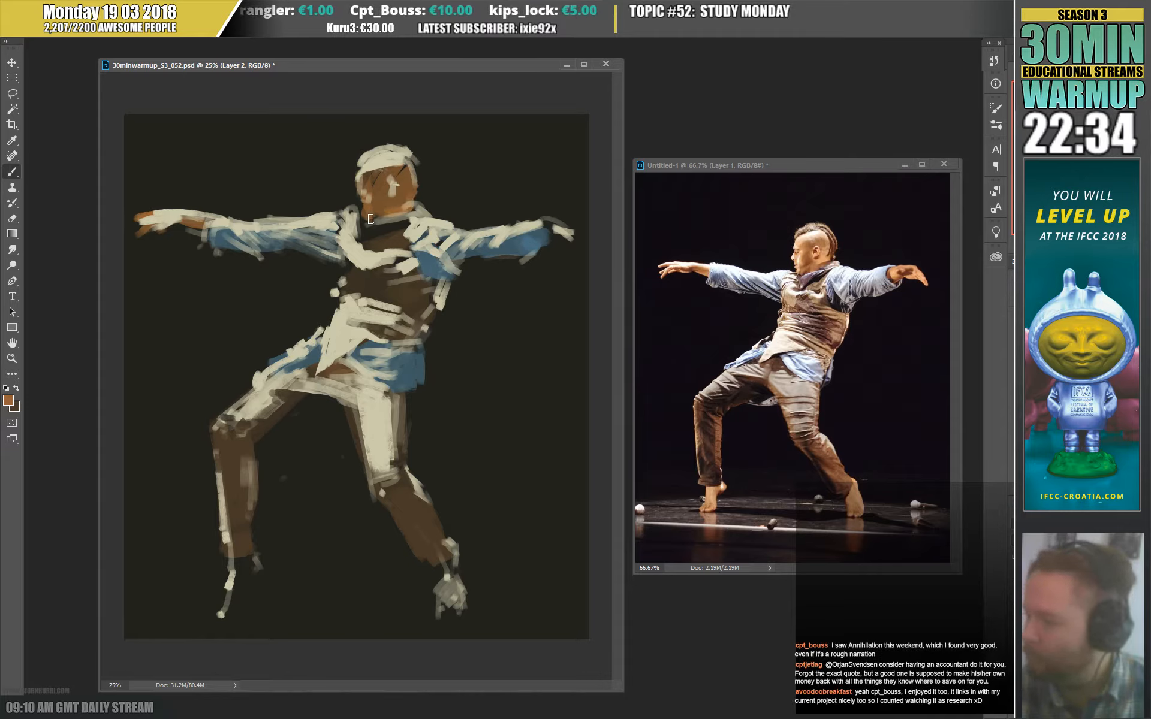
{"action": "left_click_drag", "start_coordinate": [543, 232], "coordinate": [582, 246]}
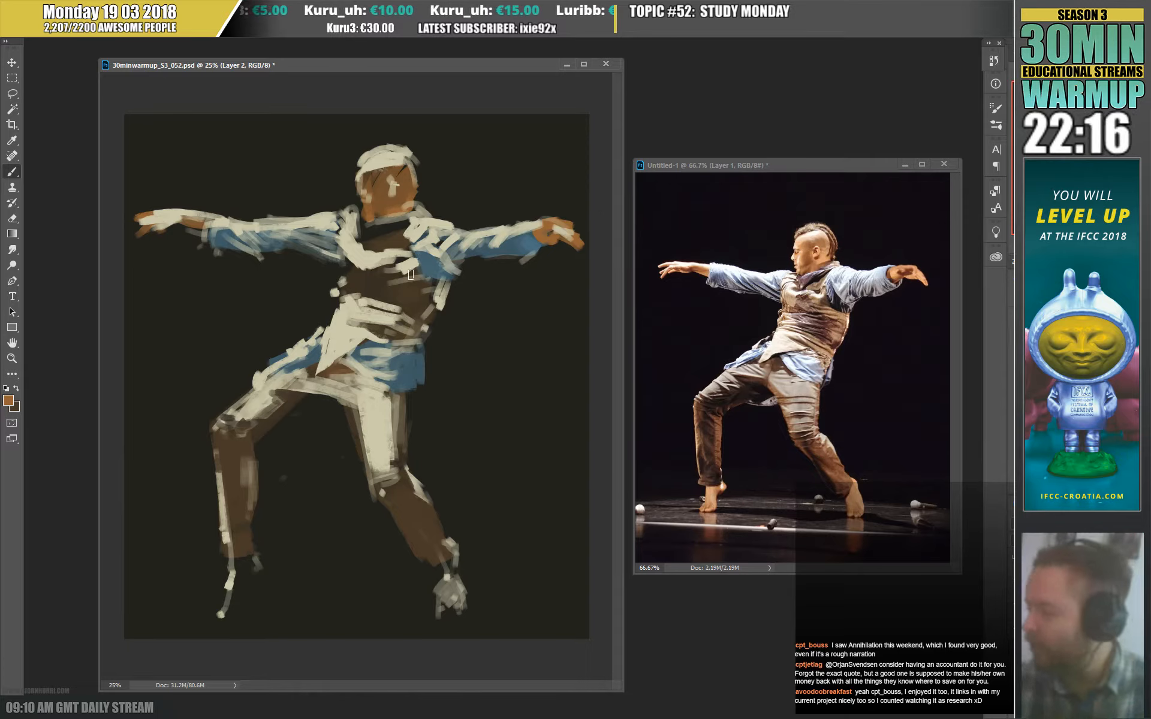
Sample light and dark browns from the painting and build up the shading and folds across the vest's torso and side edge.
{"action": "left_click", "coordinate": [360, 266], "text": "alt"}
{"action": "left_click", "coordinate": [387, 187], "text": "alt"}
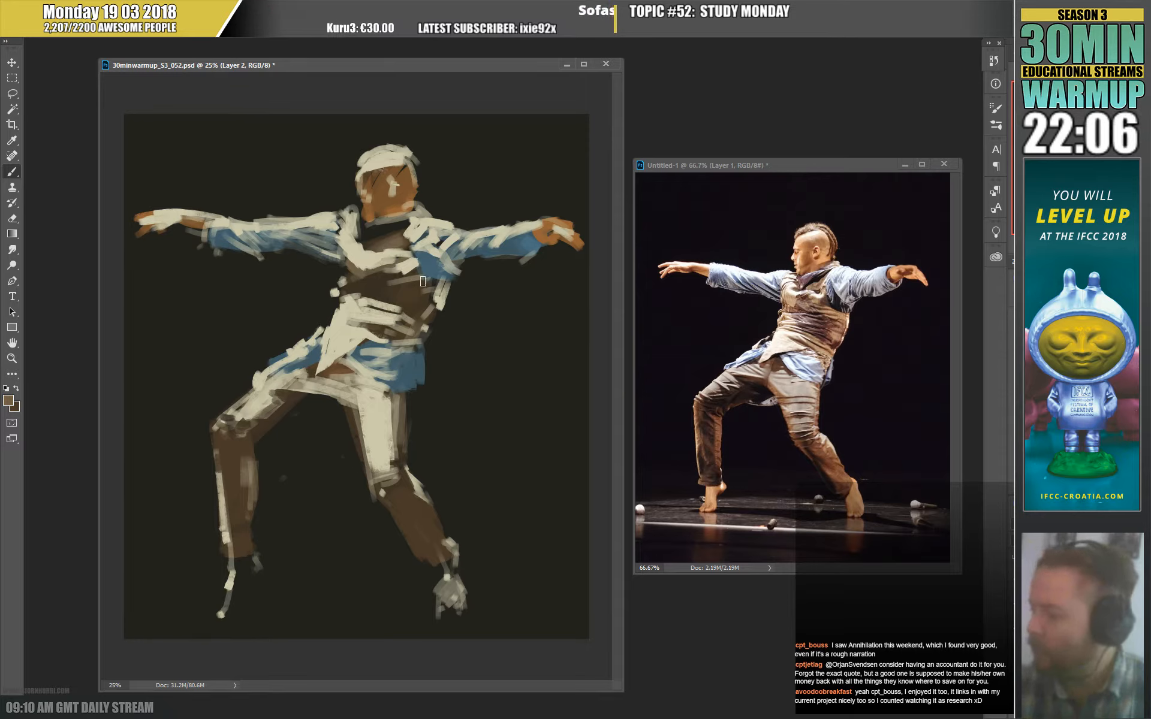
{"action": "left_click", "coordinate": [540, 262], "text": "alt"}
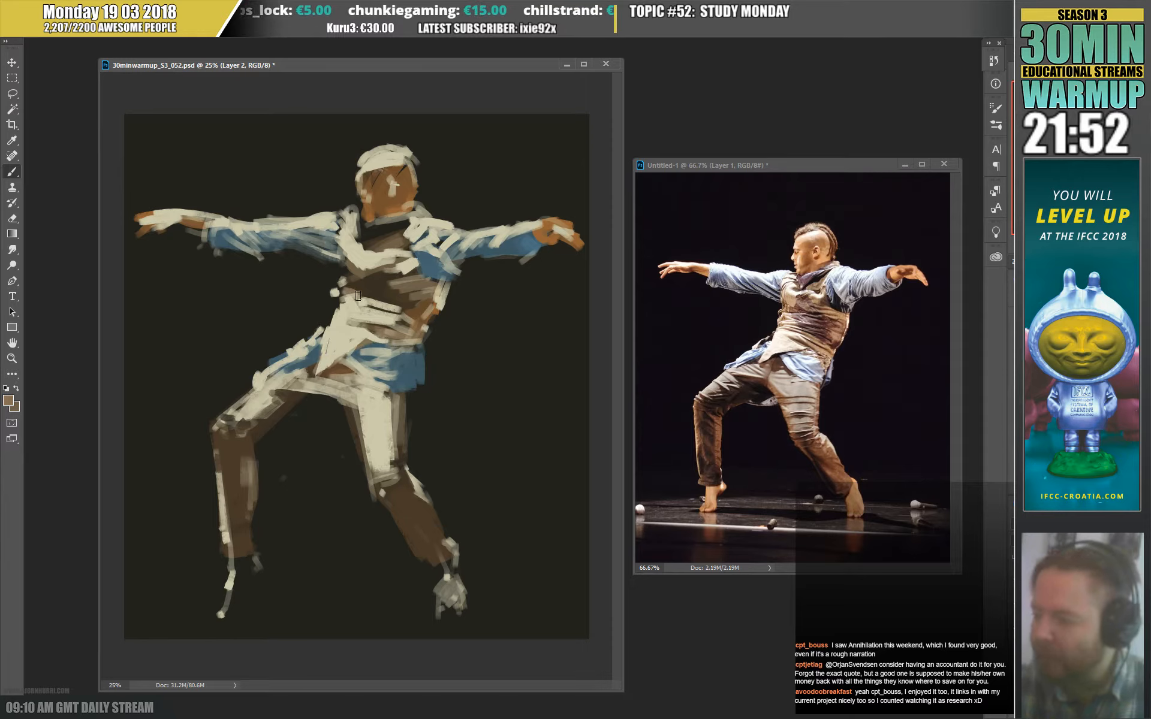
{"action": "left_click", "coordinate": [389, 297], "text": "alt"}
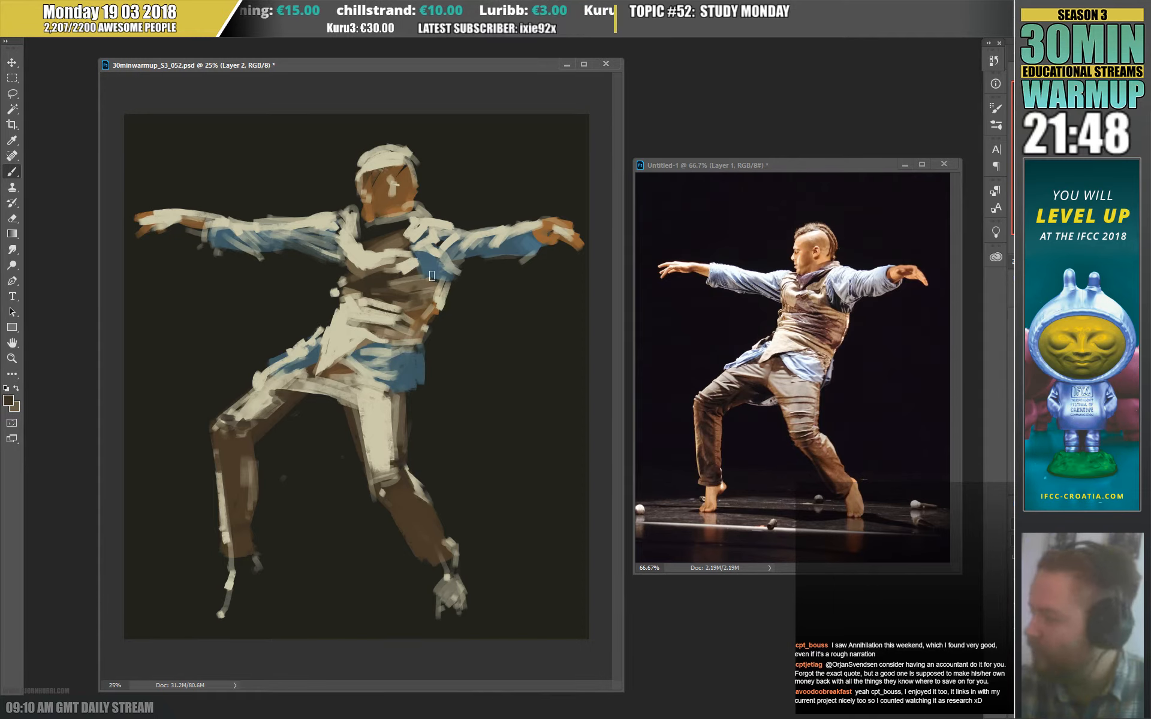
{"action": "left_click", "coordinate": [438, 302], "text": "alt"}
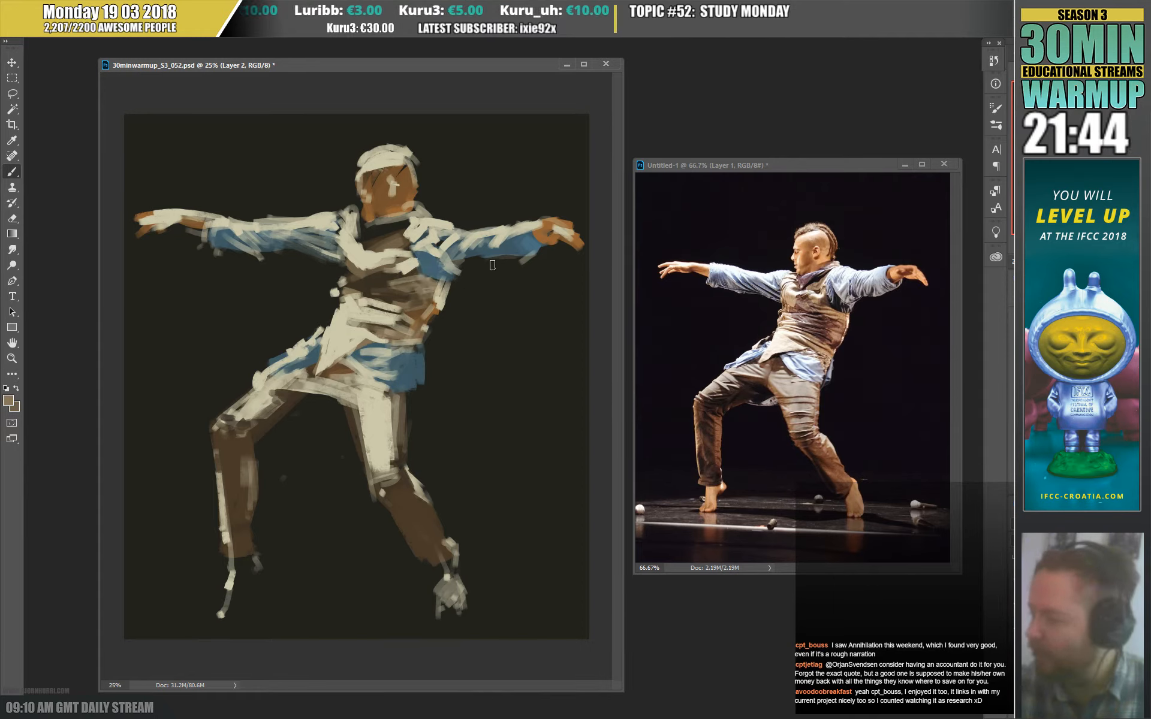
Sample the shirt blue and nearby skin and dark tones, and paint a dark blue-grey collar below the neck.
{"action": "left_click", "coordinate": [432, 257], "text": "alt"}
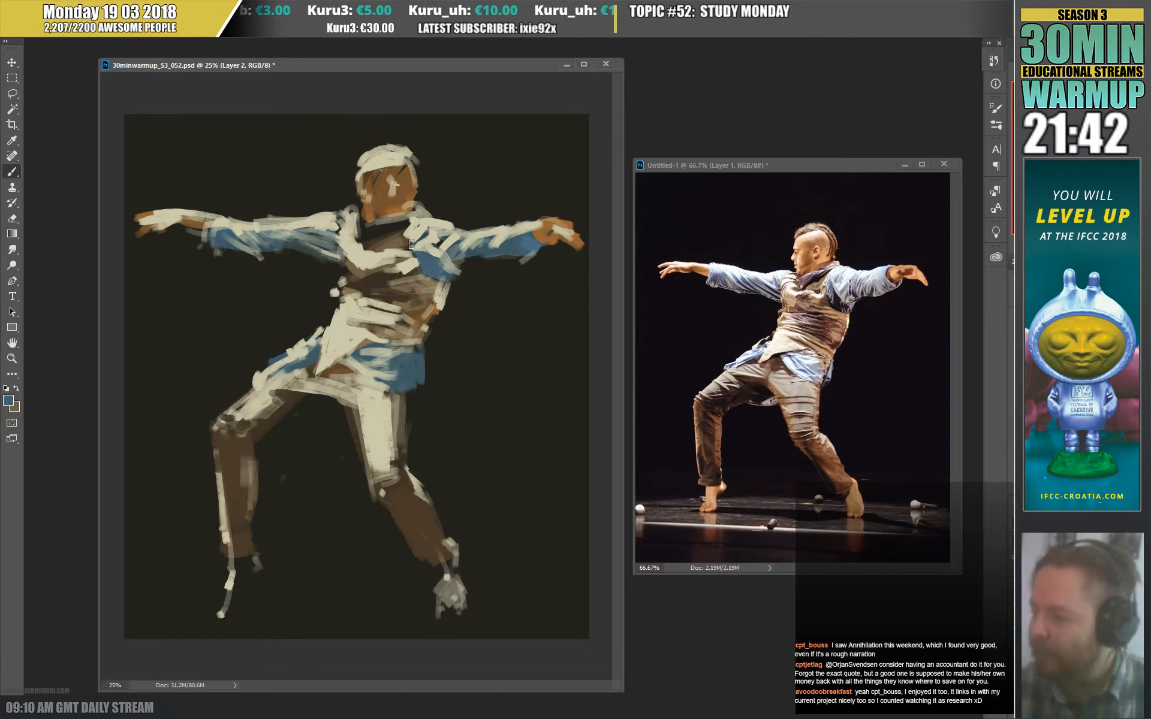
{"action": "left_click", "coordinate": [385, 216], "text": "alt"}
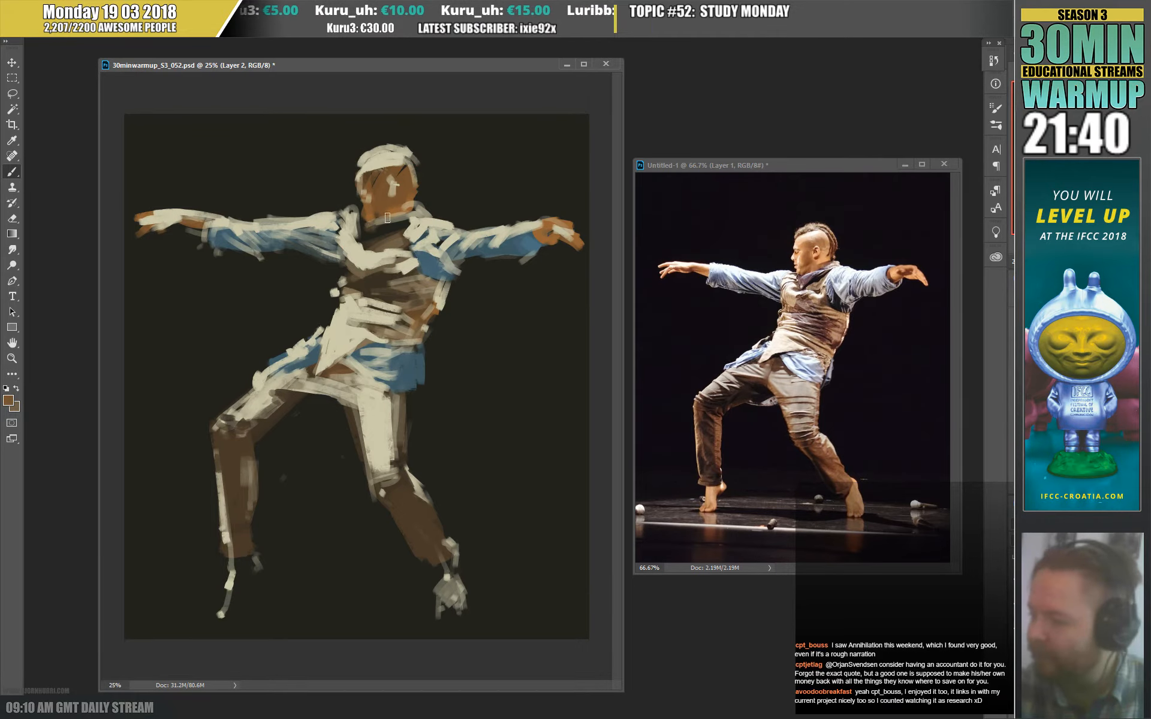
{"action": "left_click", "coordinate": [420, 258], "text": "alt"}
{"action": "mouse_move", "coordinate": [367, 243]}
{"action": "left_mouse_down"}
{"action": "mouse_move", "coordinate": [398, 223]}
{"action": "mouse_move", "coordinate": [370, 237]}
{"action": "left_mouse_up"}
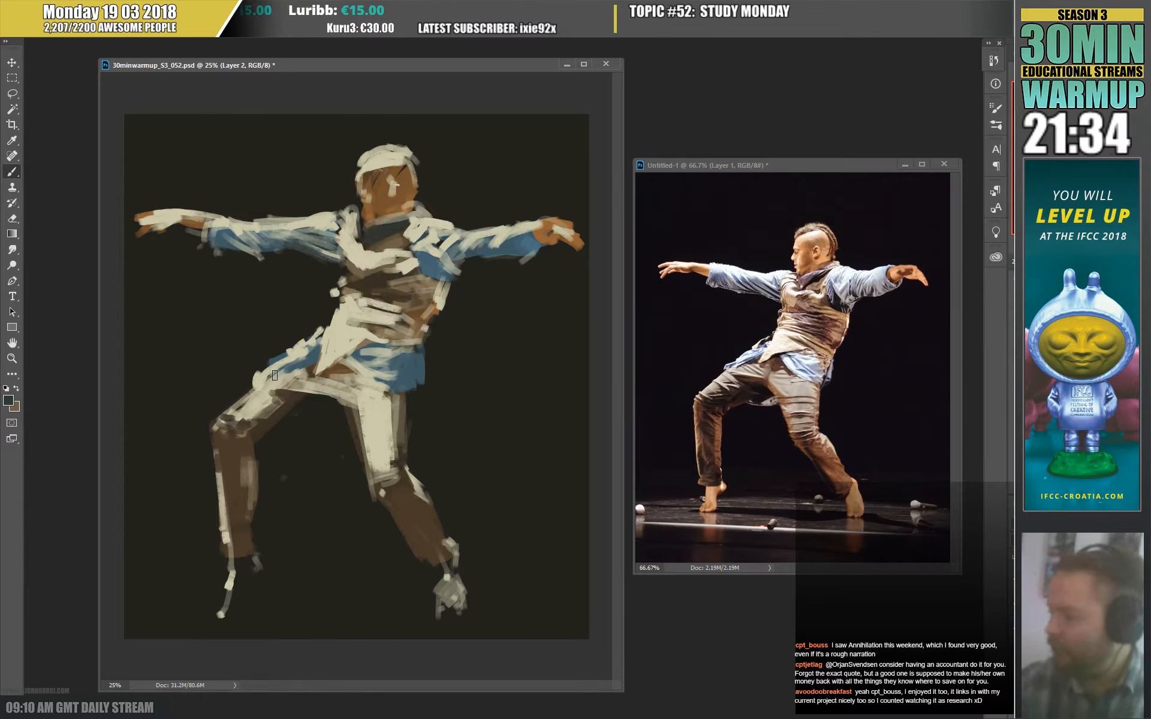
Paint the muted blue shirt tail hanging behind the crotch between the thighs, shaping its edge with sampled dark background tones.
{"action": "left_click", "coordinate": [333, 398], "text": "alt"}
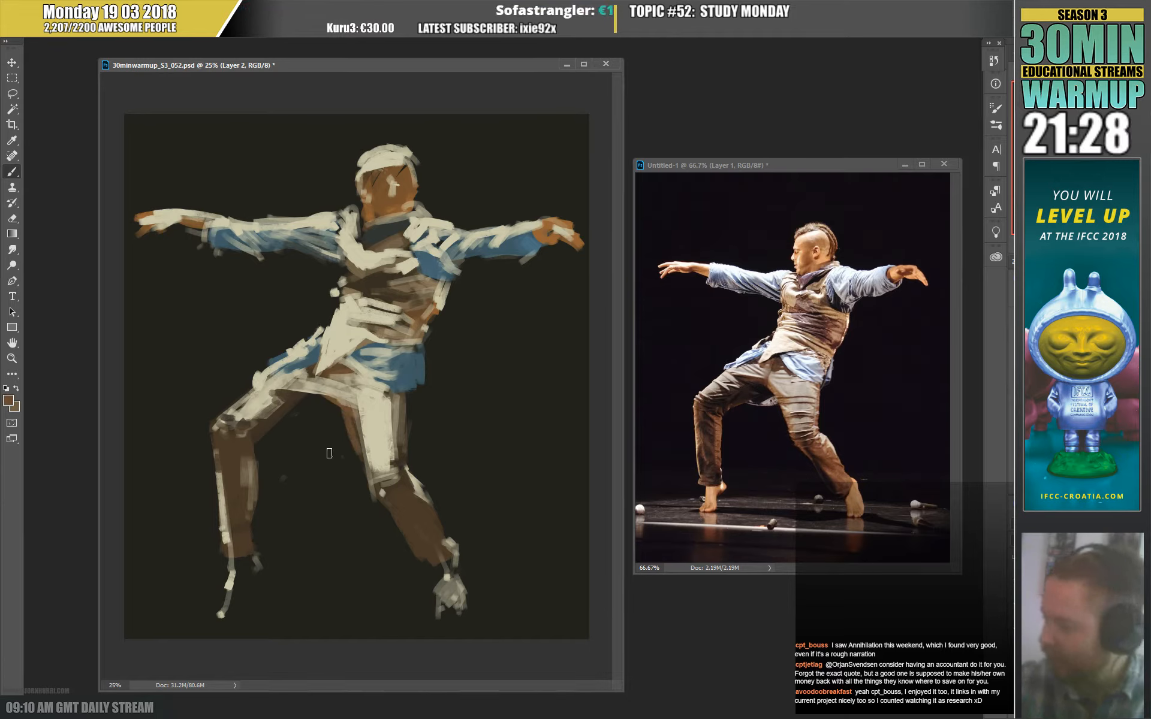
{"action": "left_click", "coordinate": [396, 372], "text": "alt"}
{"action": "left_click_drag", "start_coordinate": [306, 418], "coordinate": [325, 419]}
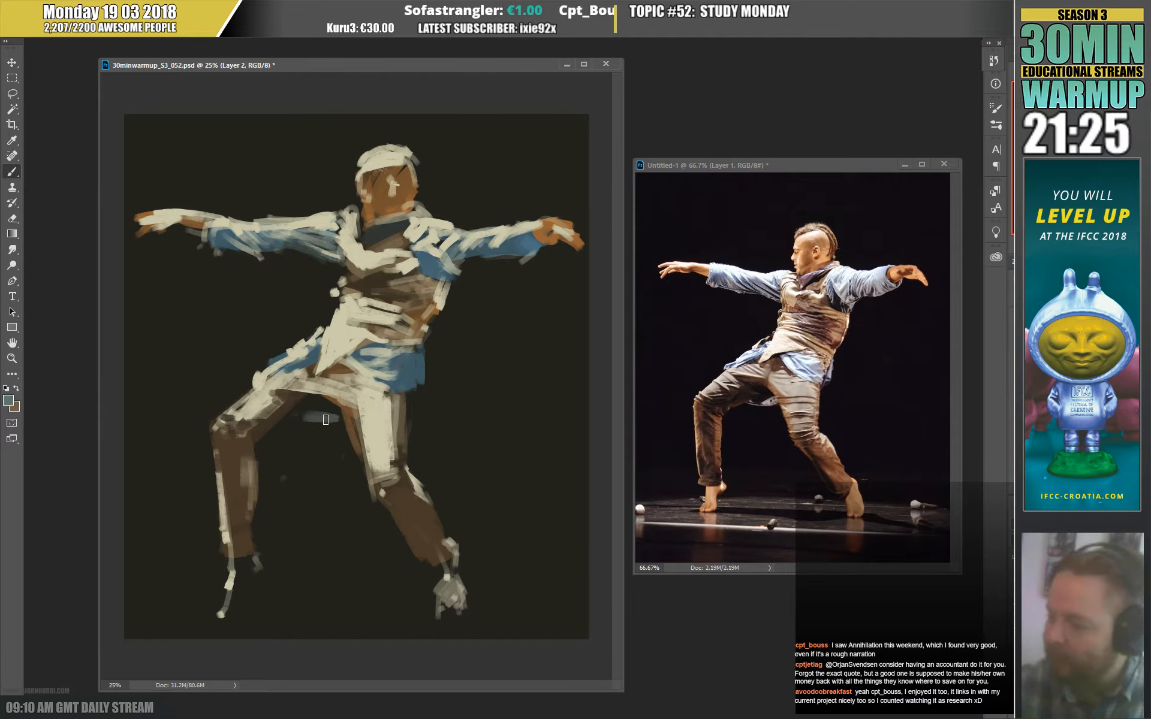
{"action": "left_click", "coordinate": [302, 420], "text": "alt"}
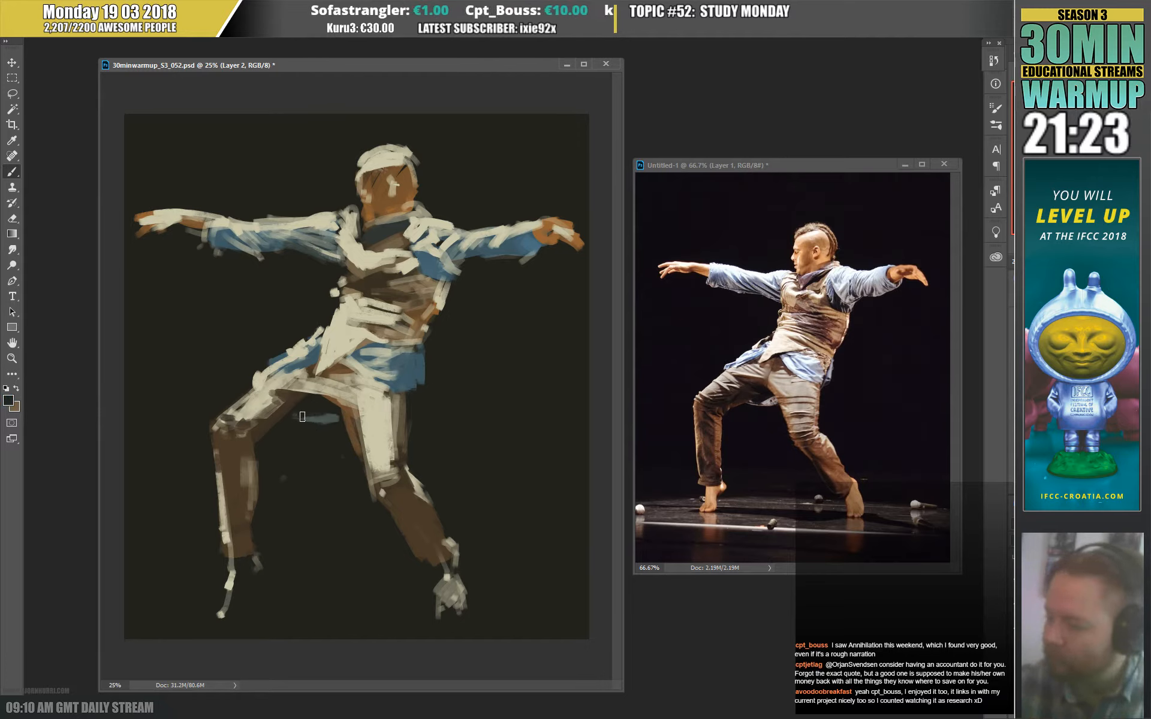
{"action": "left_click", "coordinate": [305, 445], "text": "alt"}
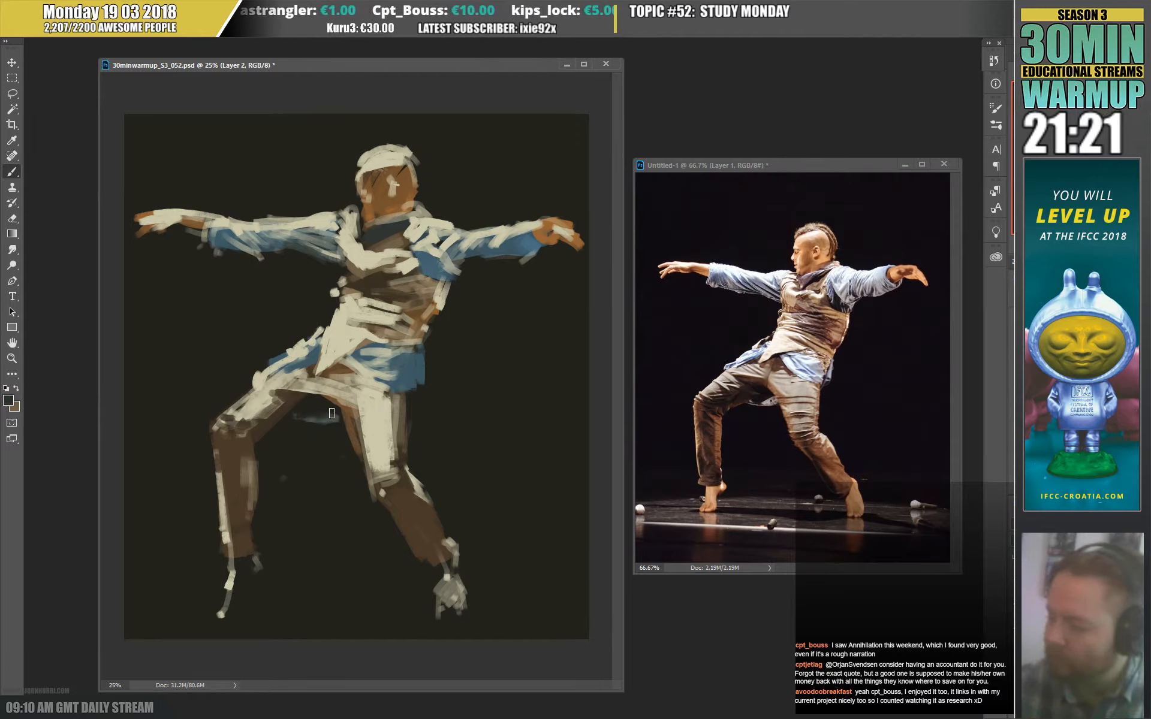
{"action": "left_click", "coordinate": [324, 446], "text": "alt"}
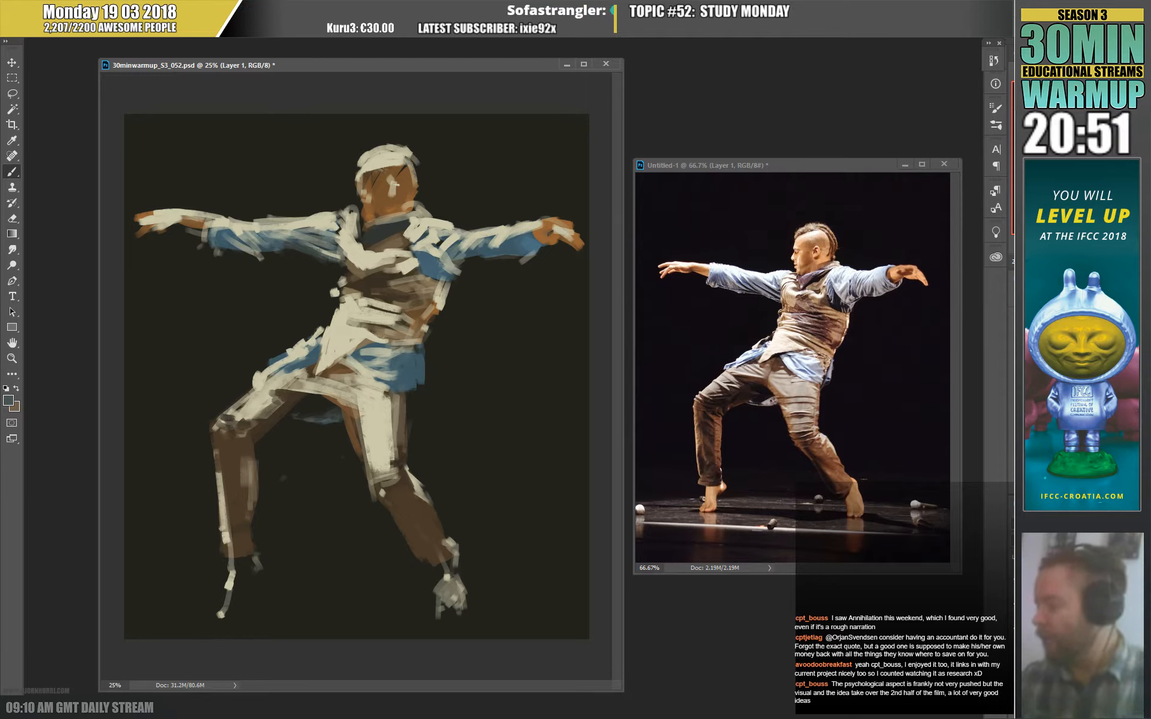
Add a new layer and glaze sampled light and darker browns over the pale lower vest, reducing the brush size for its folds.
{"action": "key", "text": "ctrl+shift+alt+n"}
{"action": "left_click", "coordinate": [385, 333], "text": "alt"}
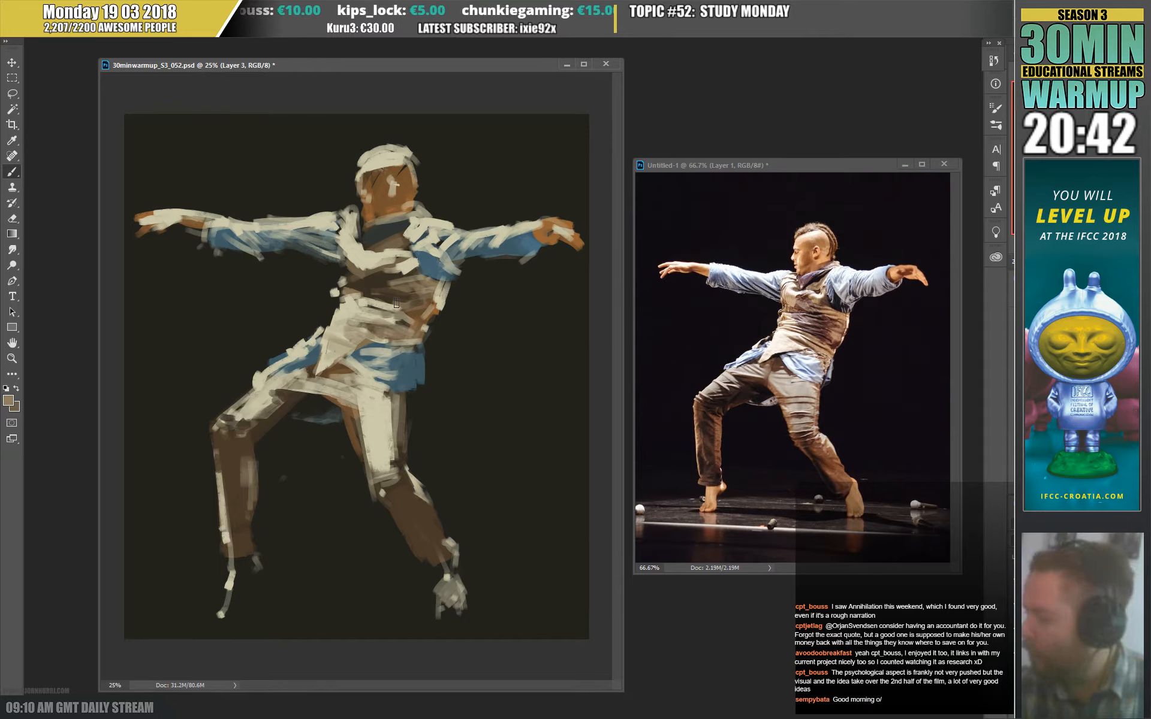
{"action": "left_click", "coordinate": [425, 309], "text": "alt"}
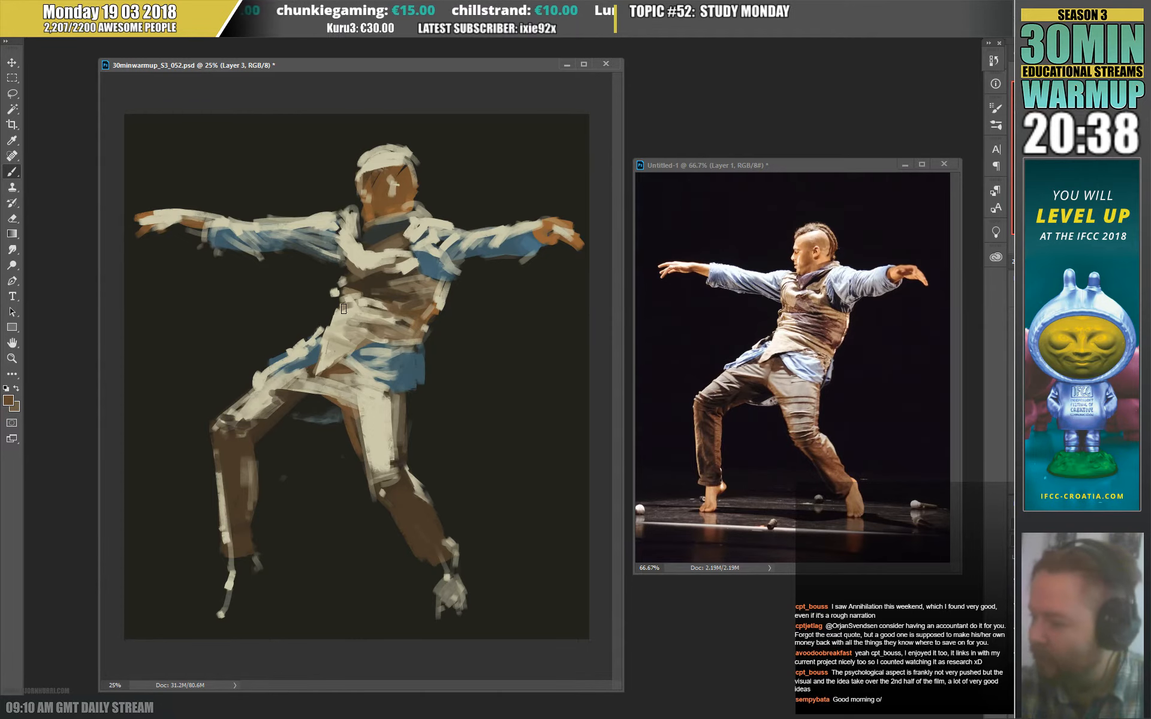
{"action": "right_click", "coordinate": [380, 304]}
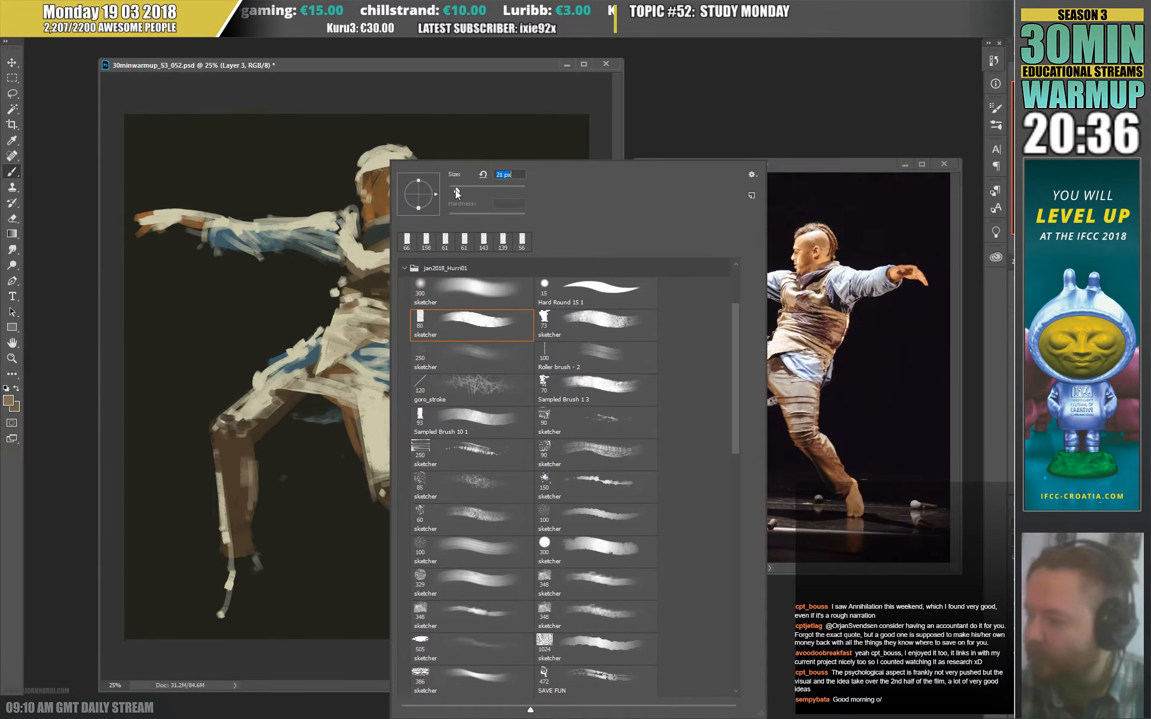
{"action": "left_click", "coordinate": [337, 315]}
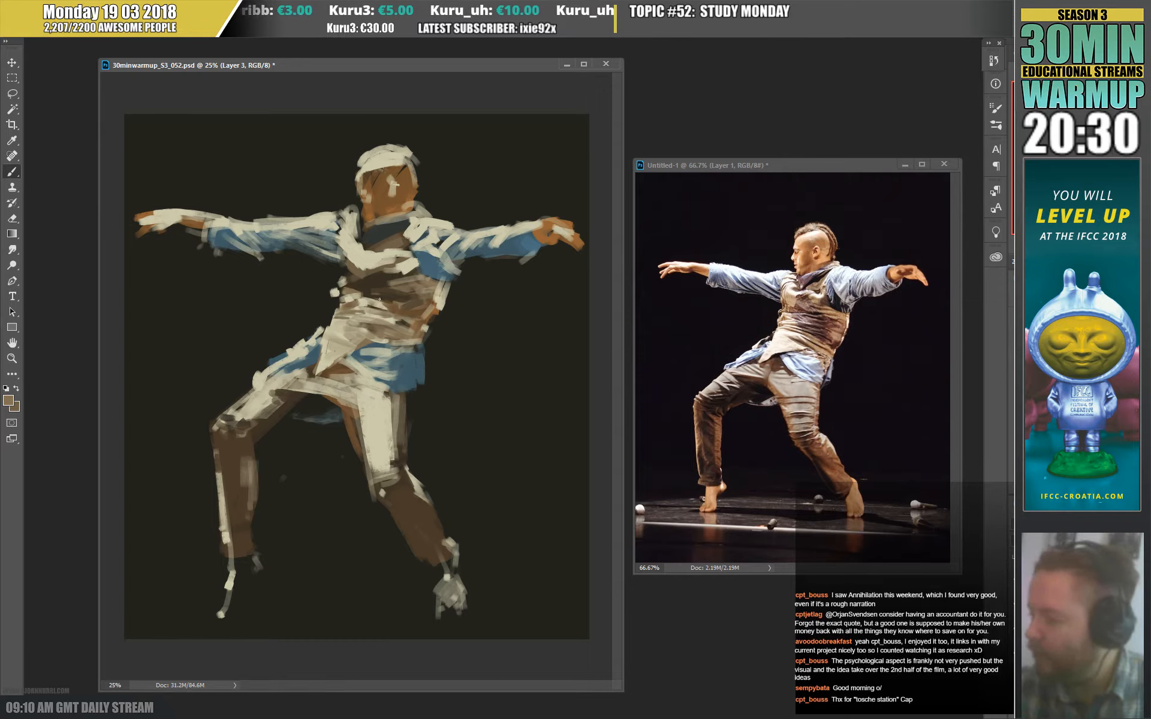
Set the brush size to 78 px and paint cream highlights and brown folds across the middle of the vest.
{"action": "right_click", "coordinate": [432, 280]}
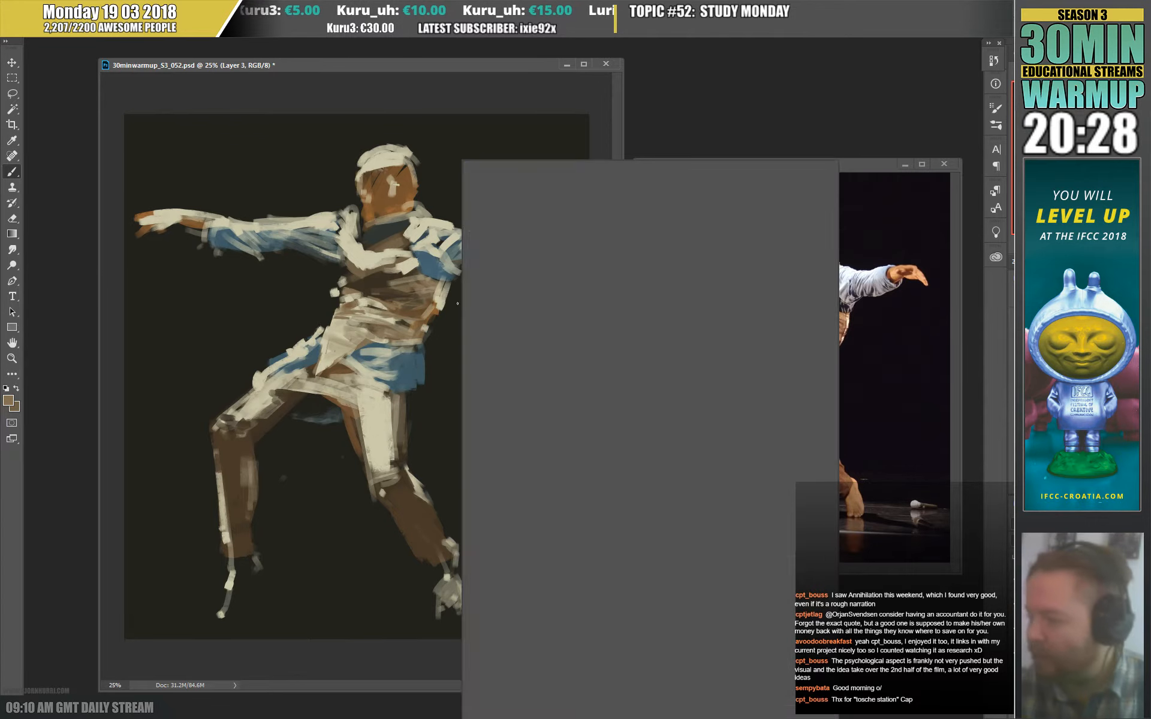
{"action": "left_click", "coordinate": [409, 271], "text": "alt"}
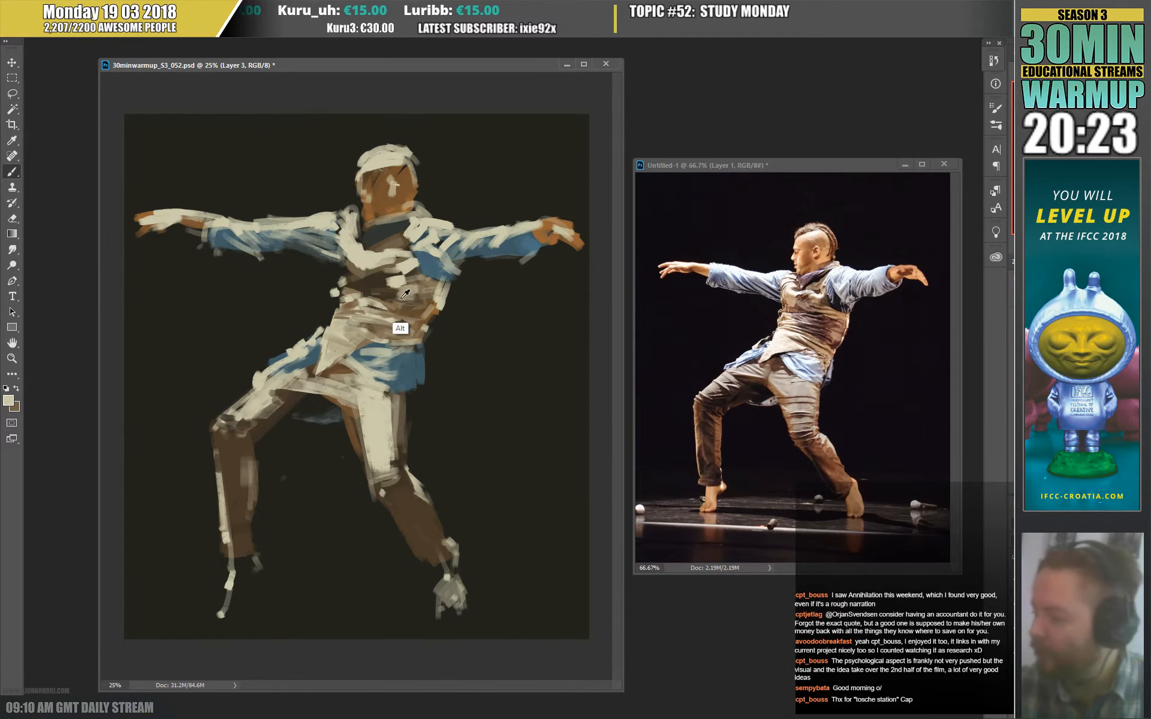
{"action": "left_click", "coordinate": [401, 311], "text": "alt"}
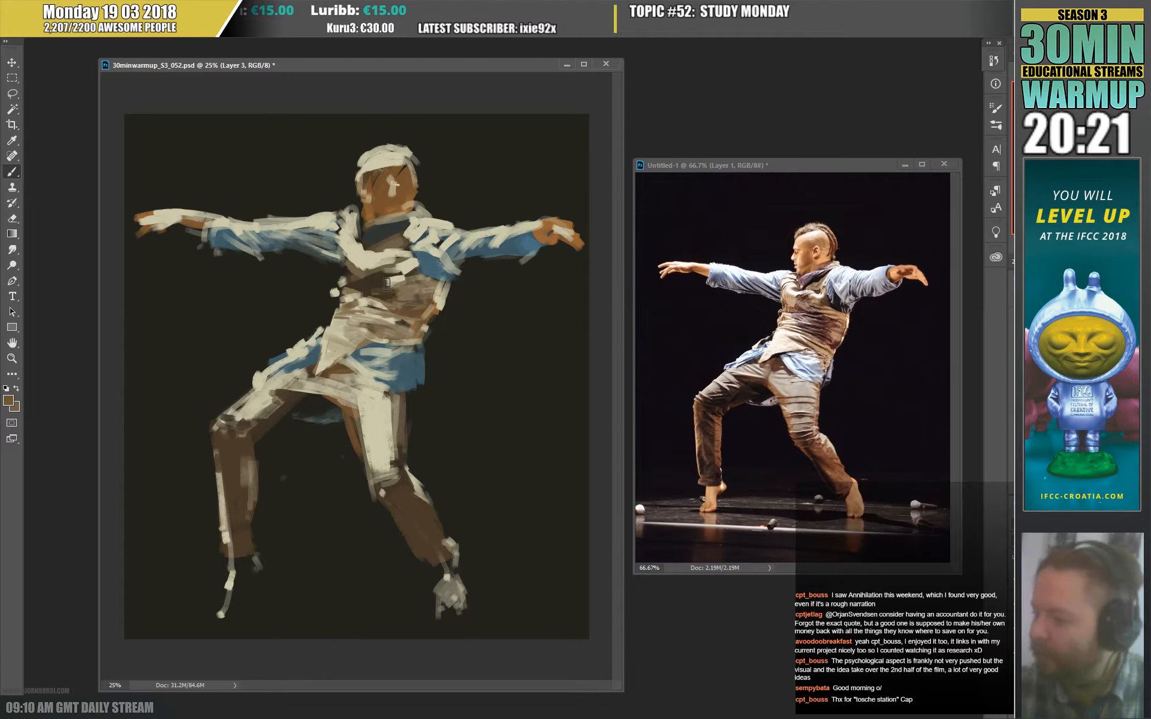
Sample vest browns and cream and rework the pale chest strokes into softer light and shadow up to the neckline.
{"action": "left_click", "coordinate": [351, 274], "text": "alt"}
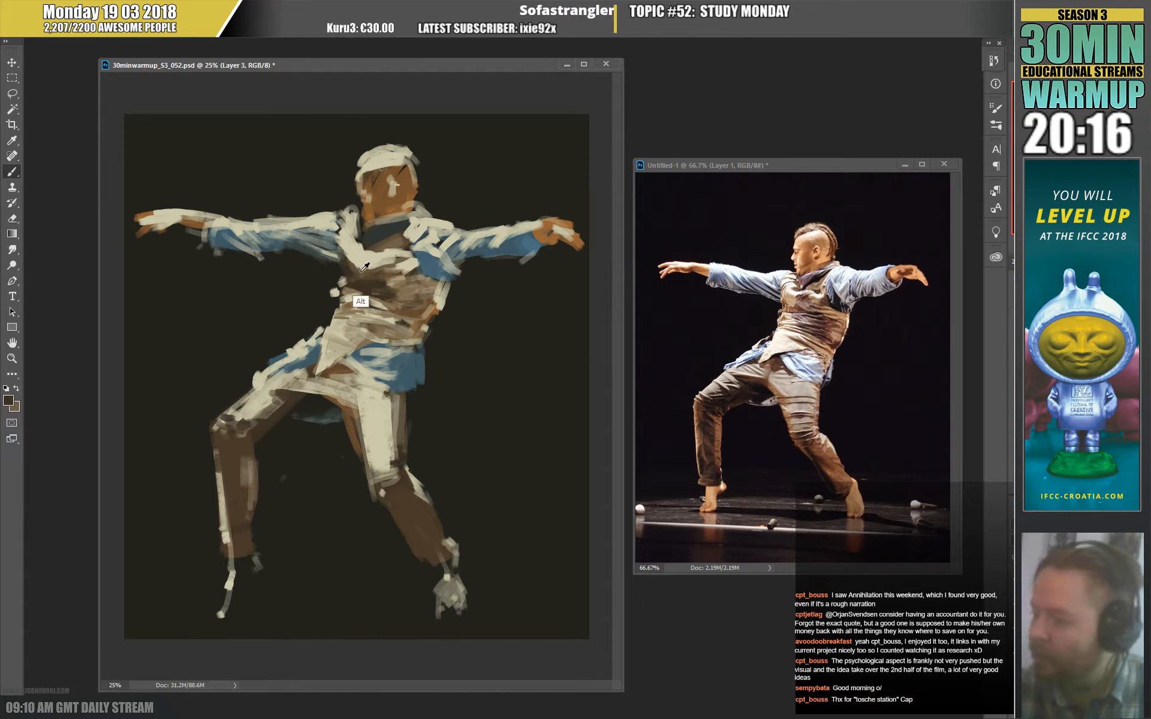
{"action": "left_click_drag", "start_coordinate": [357, 262], "coordinate": [408, 235]}
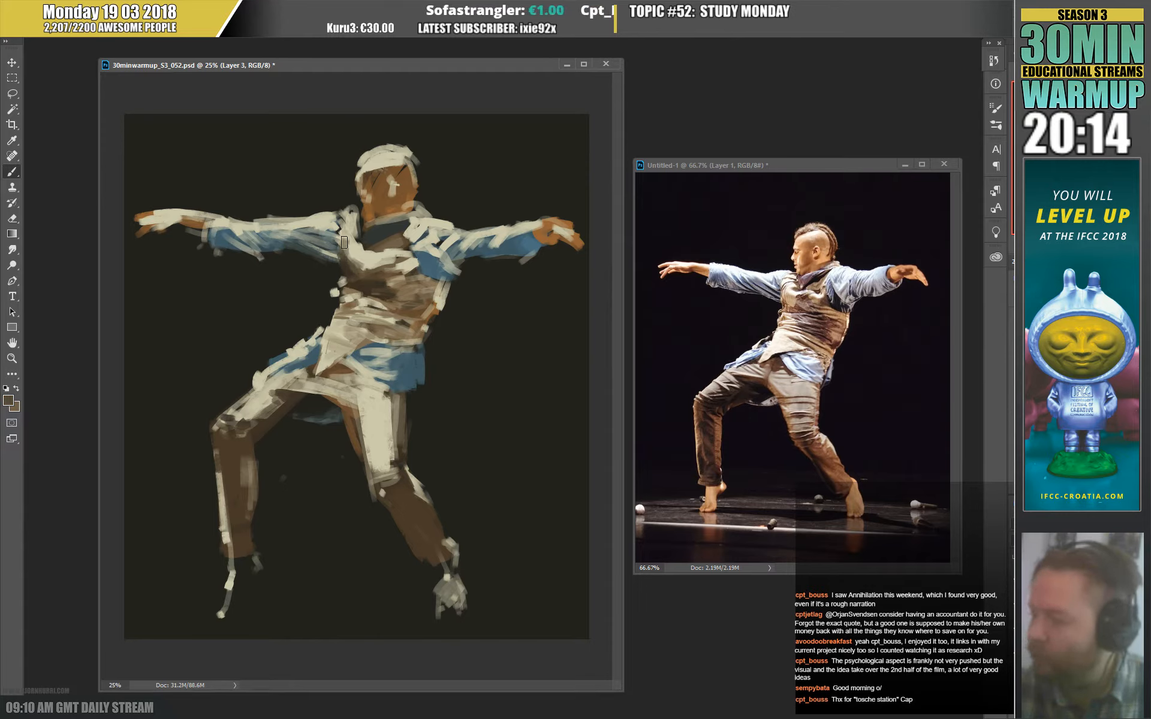
{"action": "left_click", "coordinate": [357, 254], "text": "alt"}
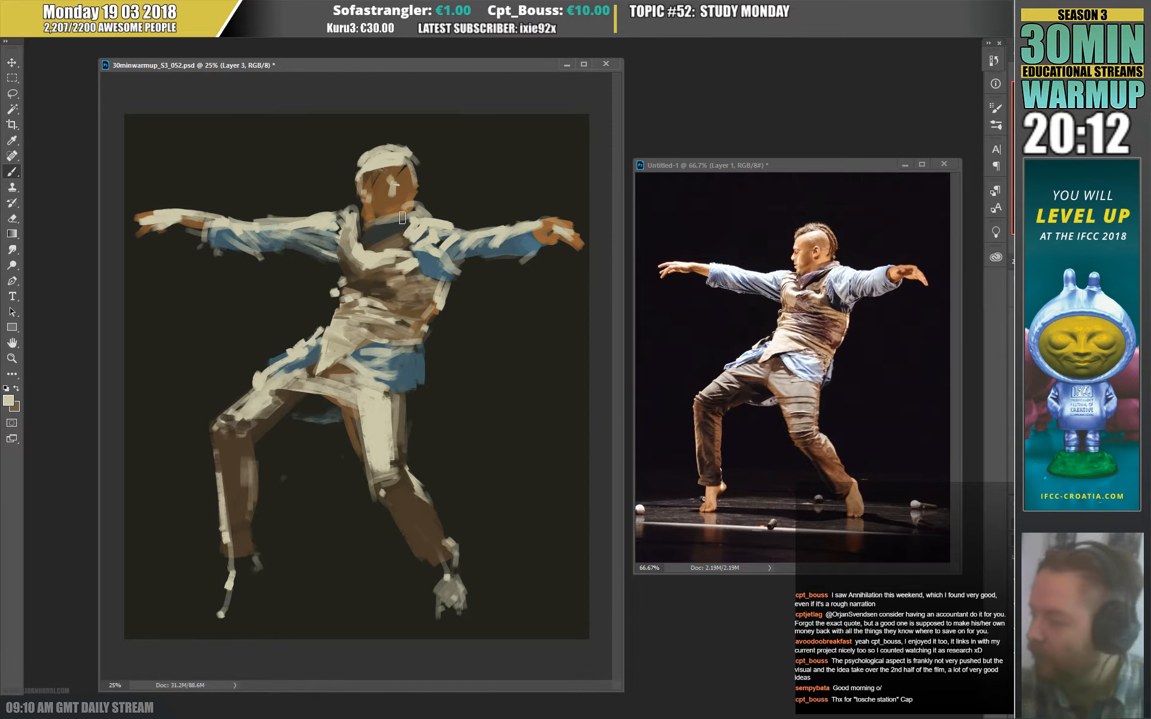
{"action": "left_click", "coordinate": [371, 244], "text": "alt"}
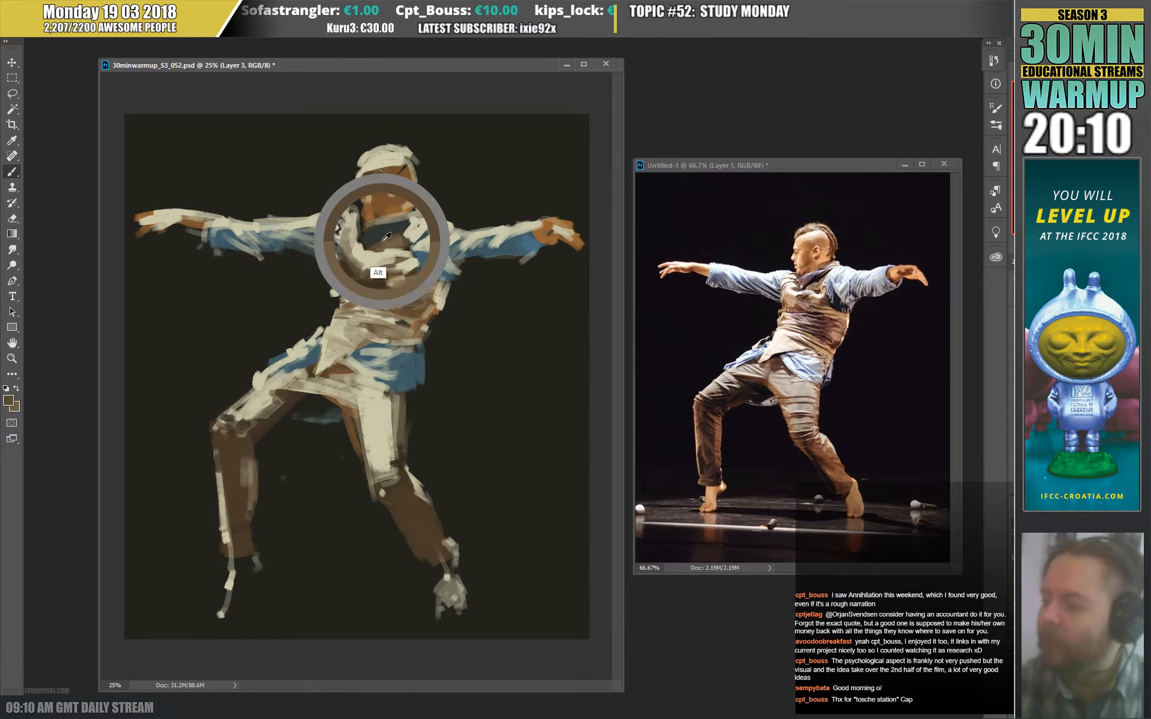
Reduce the brush size and paint fine brown accents along the vest's shoulder edge where it meets the left sleeve.
{"action": "right_click", "coordinate": [415, 232]}
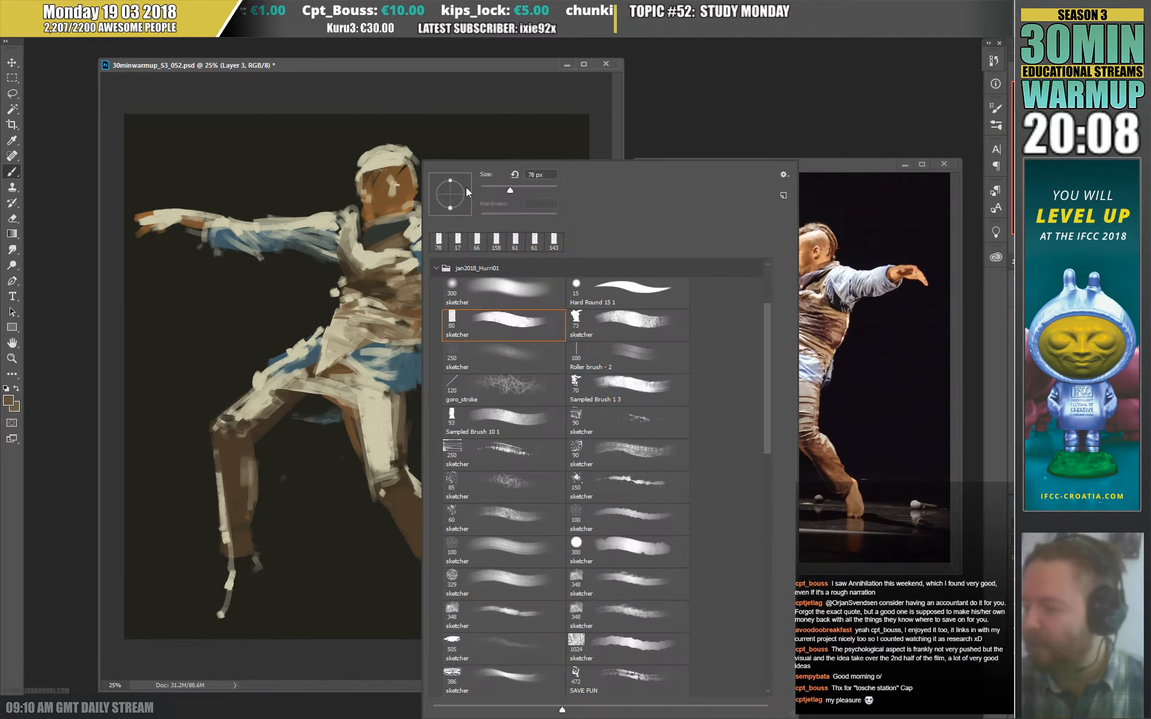
{"action": "left_click", "coordinate": [348, 251]}
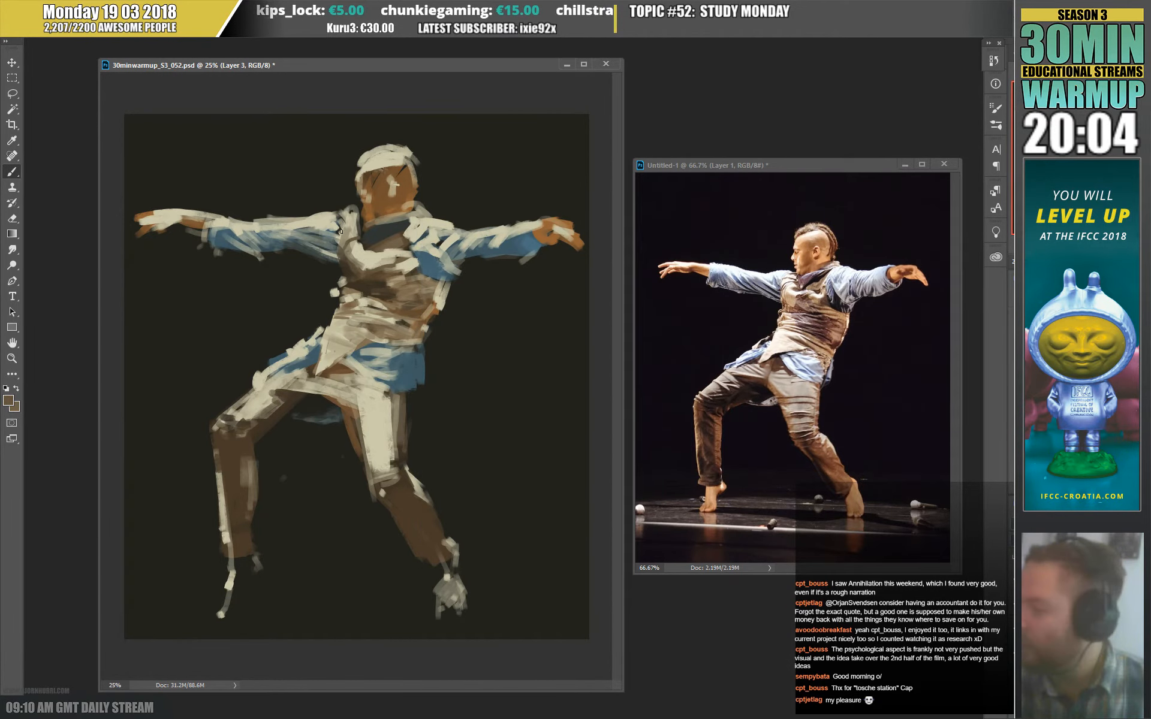
{"action": "left_click_drag", "start_coordinate": [343, 232], "coordinate": [354, 229]}
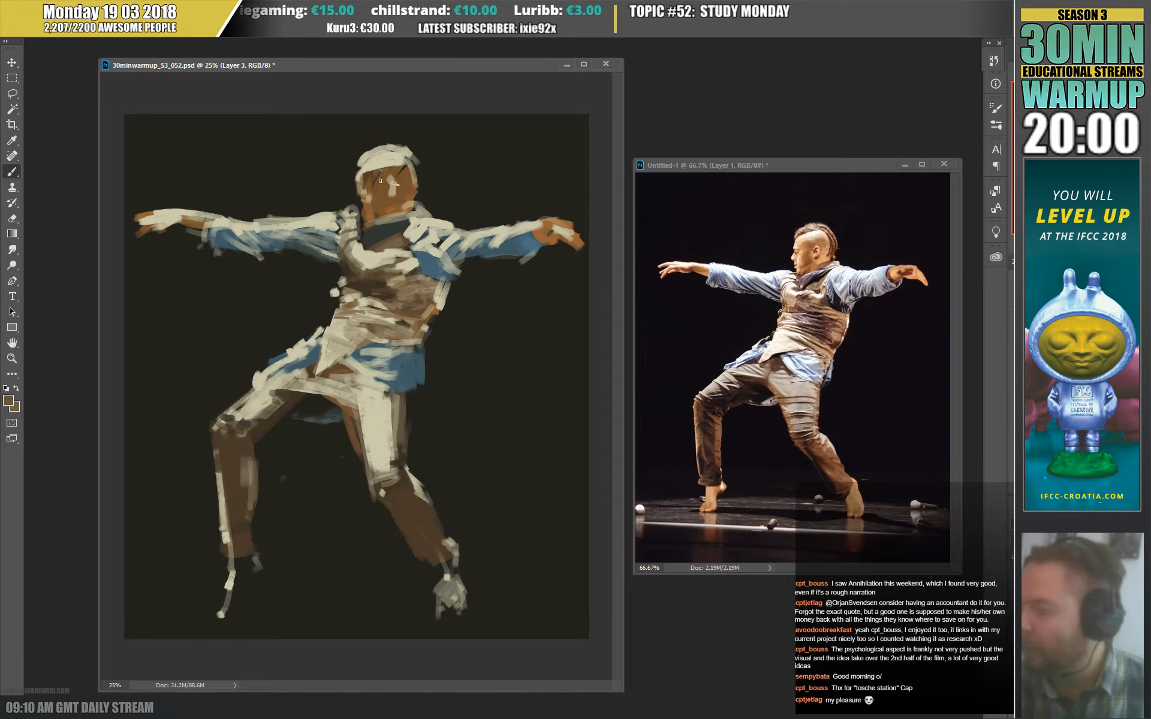
Sample vest, background and skin tones and refine the left side of the neckline and the dark edge beneath the collar.
{"action": "left_click", "coordinate": [353, 252], "text": "alt"}
{"action": "left_click", "coordinate": [350, 203], "text": "alt"}
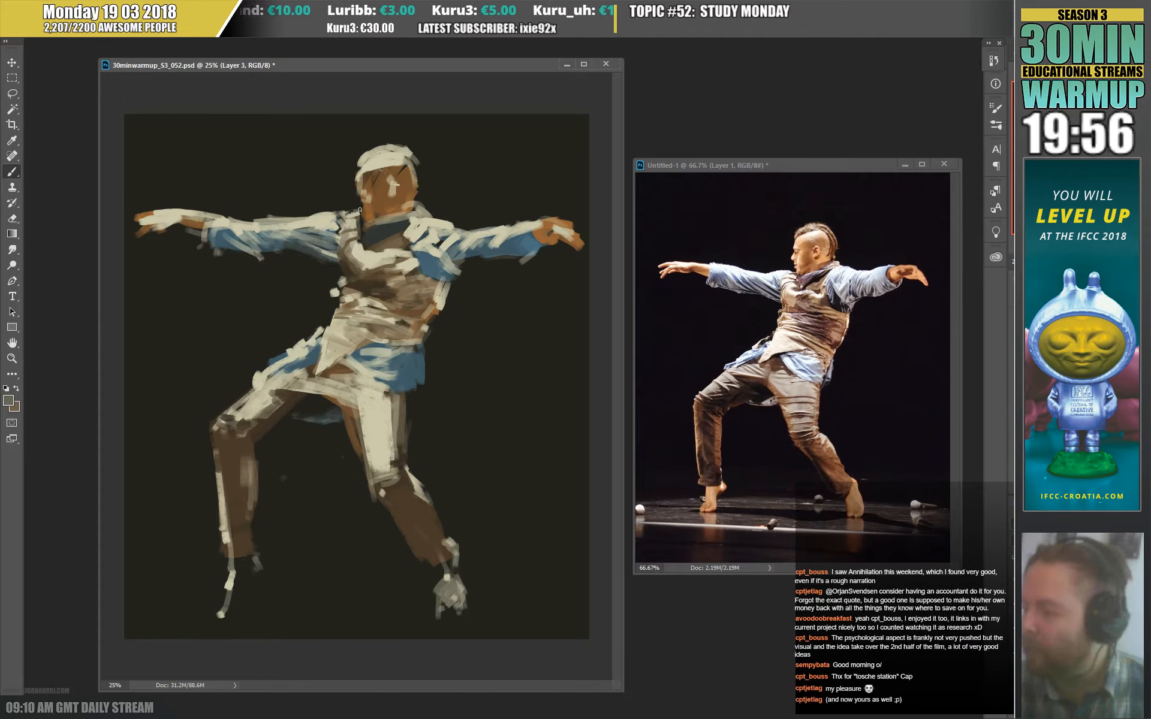
{"action": "left_click", "coordinate": [392, 166], "text": "alt"}
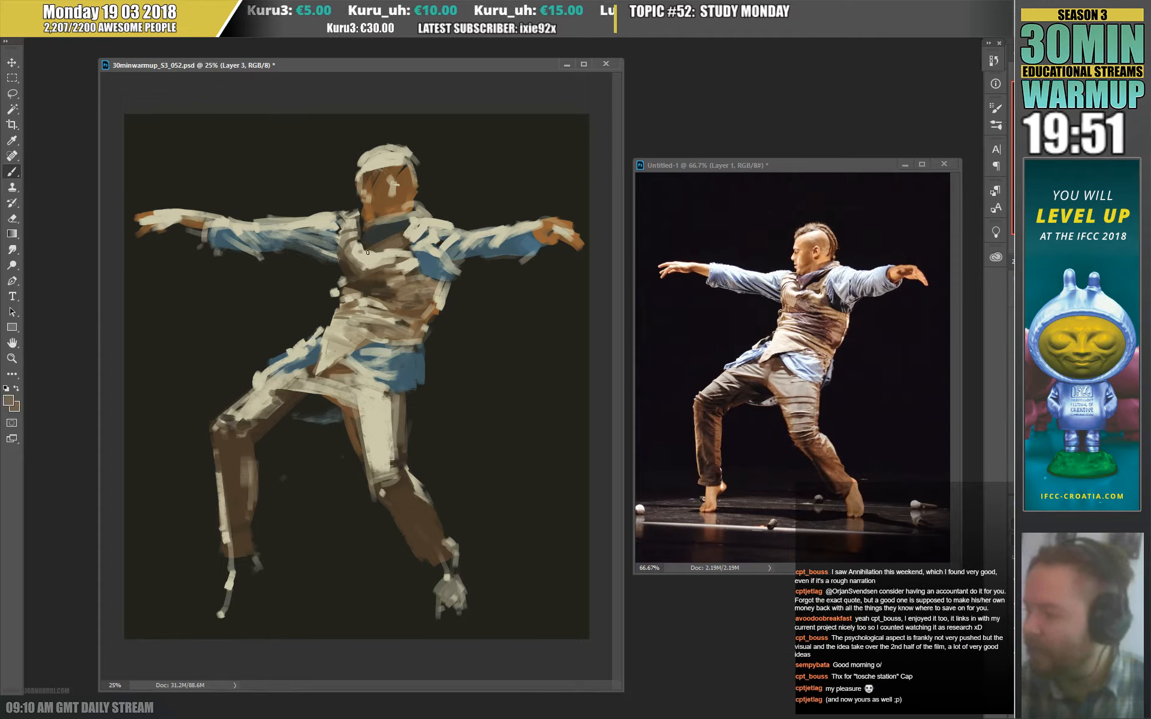
{"action": "left_click", "coordinate": [369, 274], "text": "alt"}
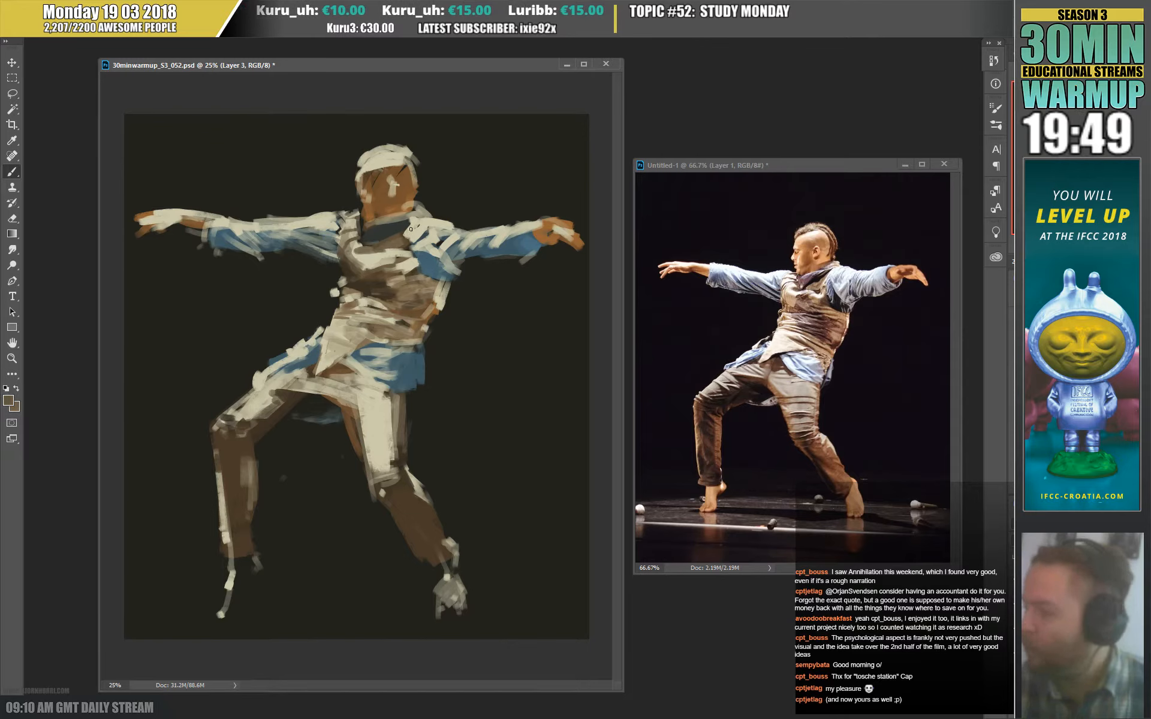
{"action": "left_click", "coordinate": [398, 231], "text": "alt"}
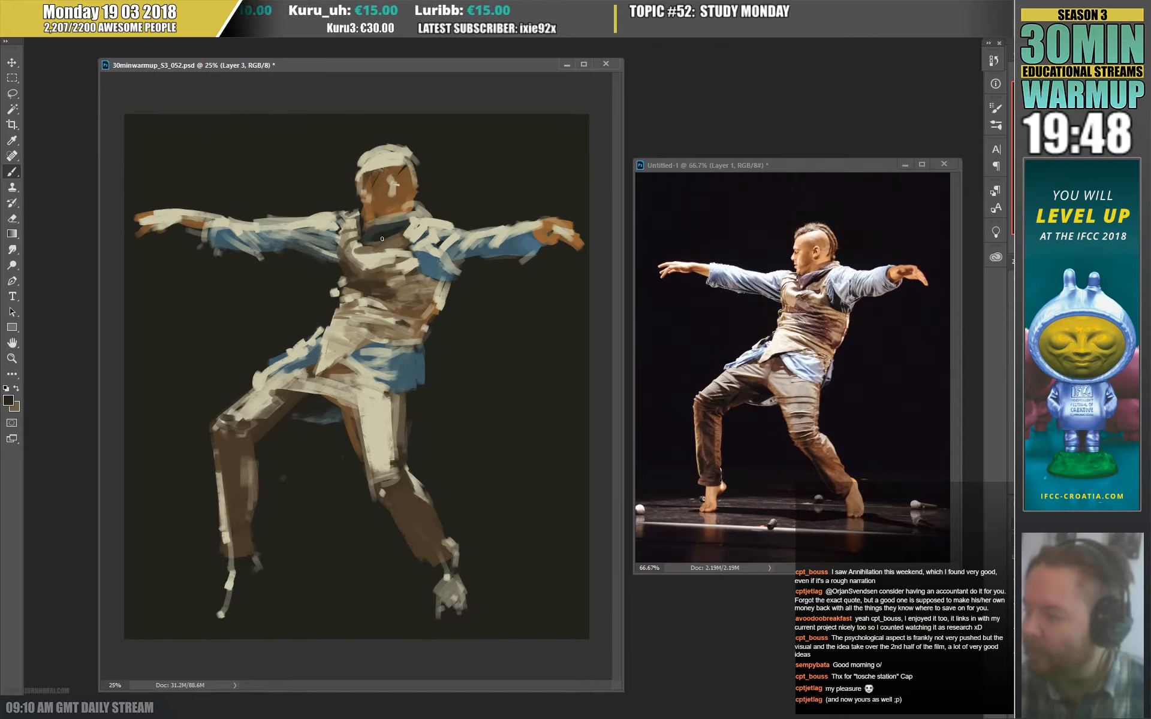
Choose a dark muted purple and paint it over the collar below the neck, then sample a dark brown from the vest.
{"action": "left_click", "coordinate": [7, 400]}
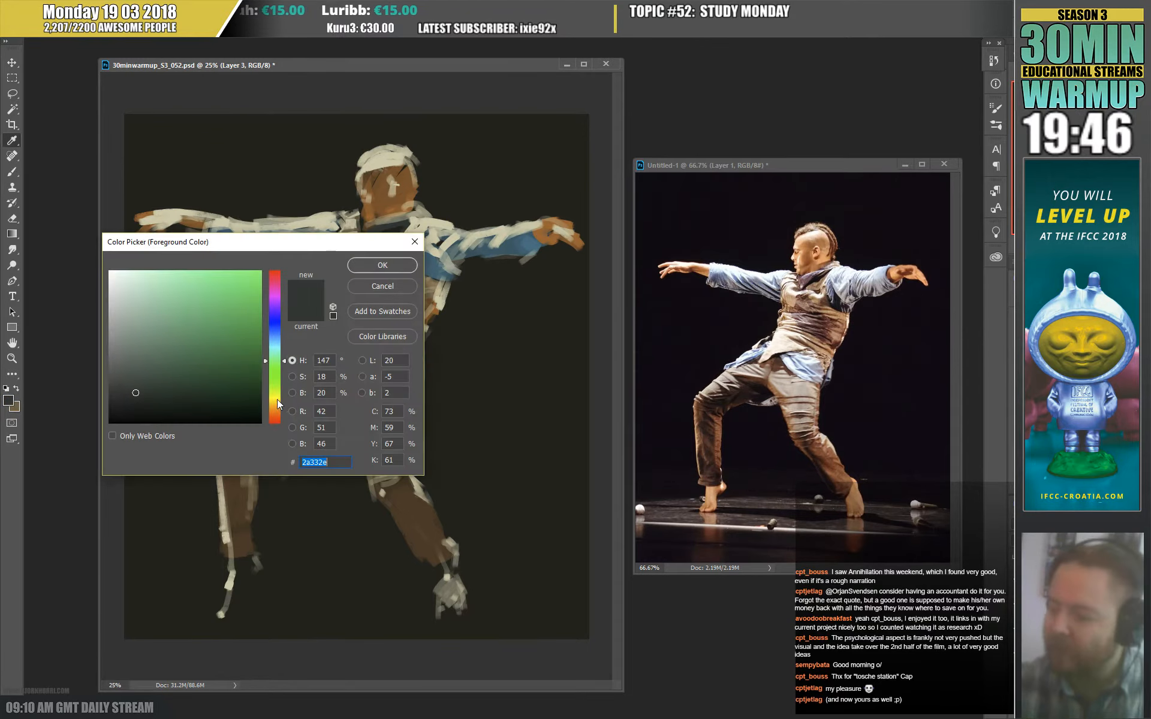
{"action": "left_click", "coordinate": [271, 297]}
{"action": "left_click", "coordinate": [152, 382]}
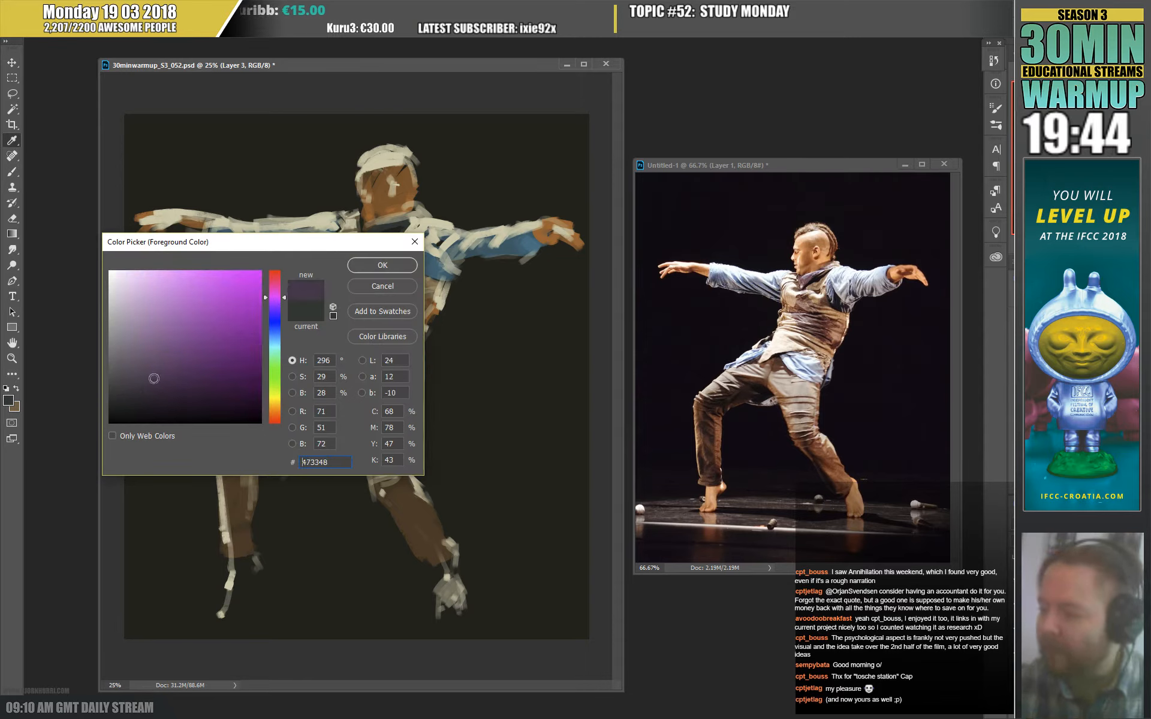
{"action": "left_click", "coordinate": [375, 265]}
{"action": "key", "text": "b"}
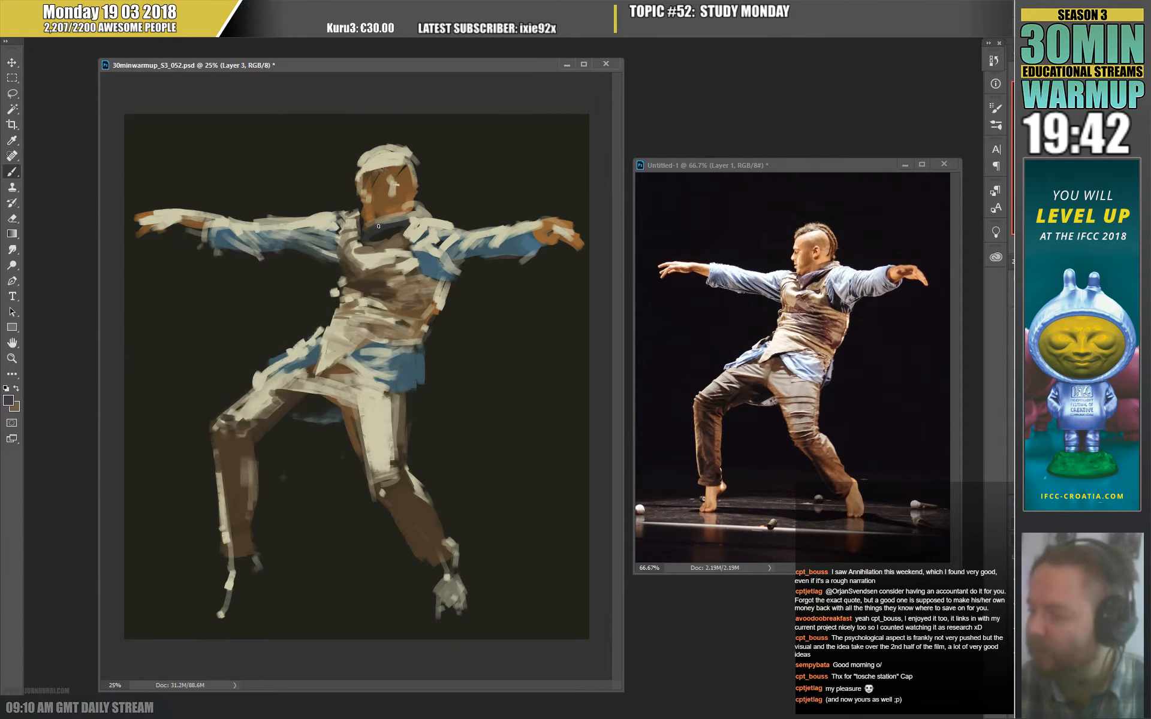
{"action": "left_click", "coordinate": [384, 222], "text": "alt"}
{"action": "left_click_drag", "start_coordinate": [377, 227], "coordinate": [383, 228]}
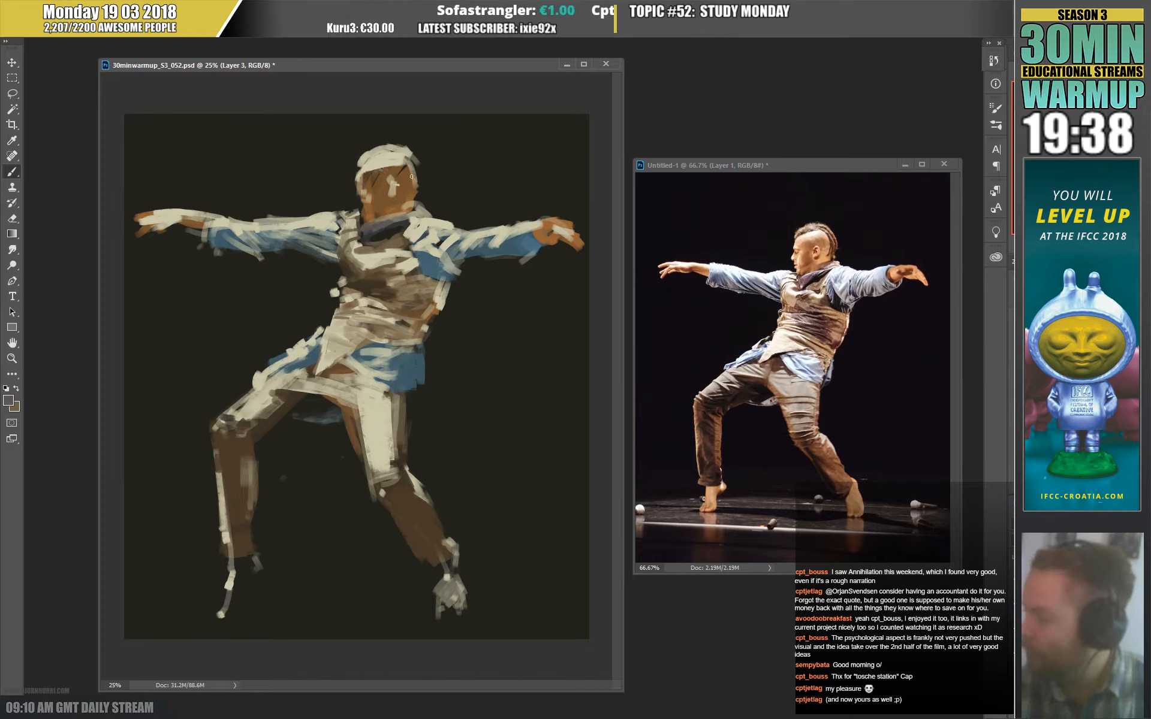
{"action": "left_click", "coordinate": [365, 251], "text": "alt"}
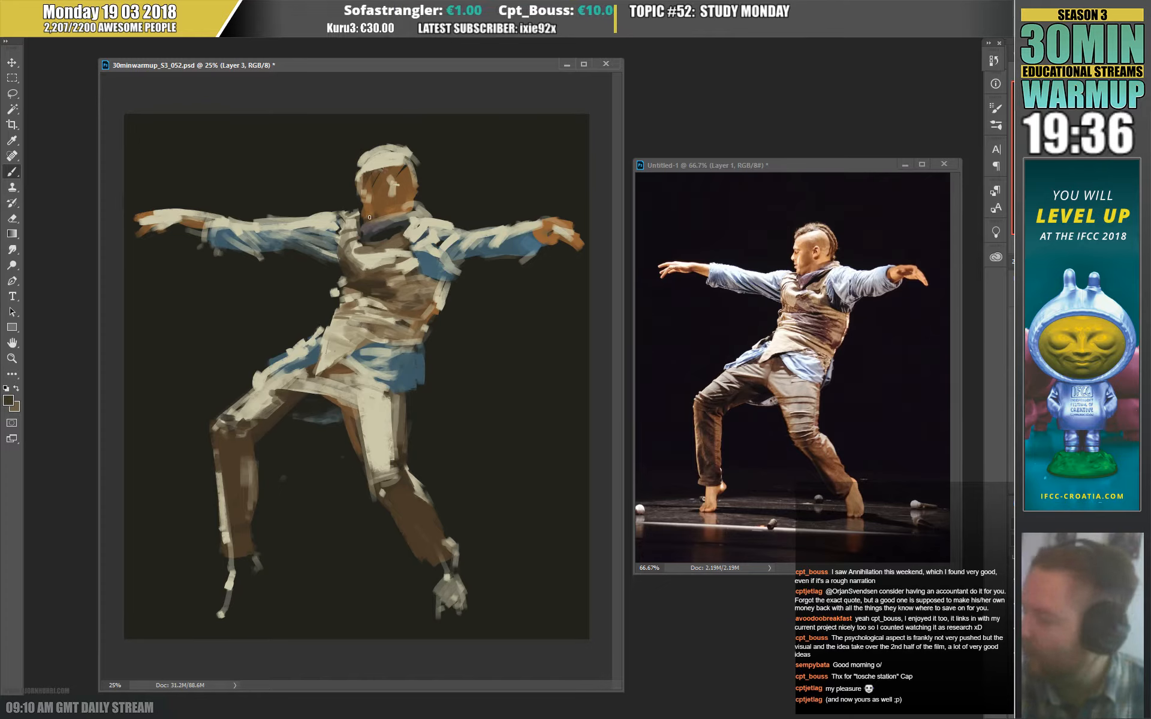
Sample brown skin, cream and dark background tones and refine the face's front profile from the chin up to the forehead.
{"action": "left_click", "coordinate": [367, 240], "text": "alt"}
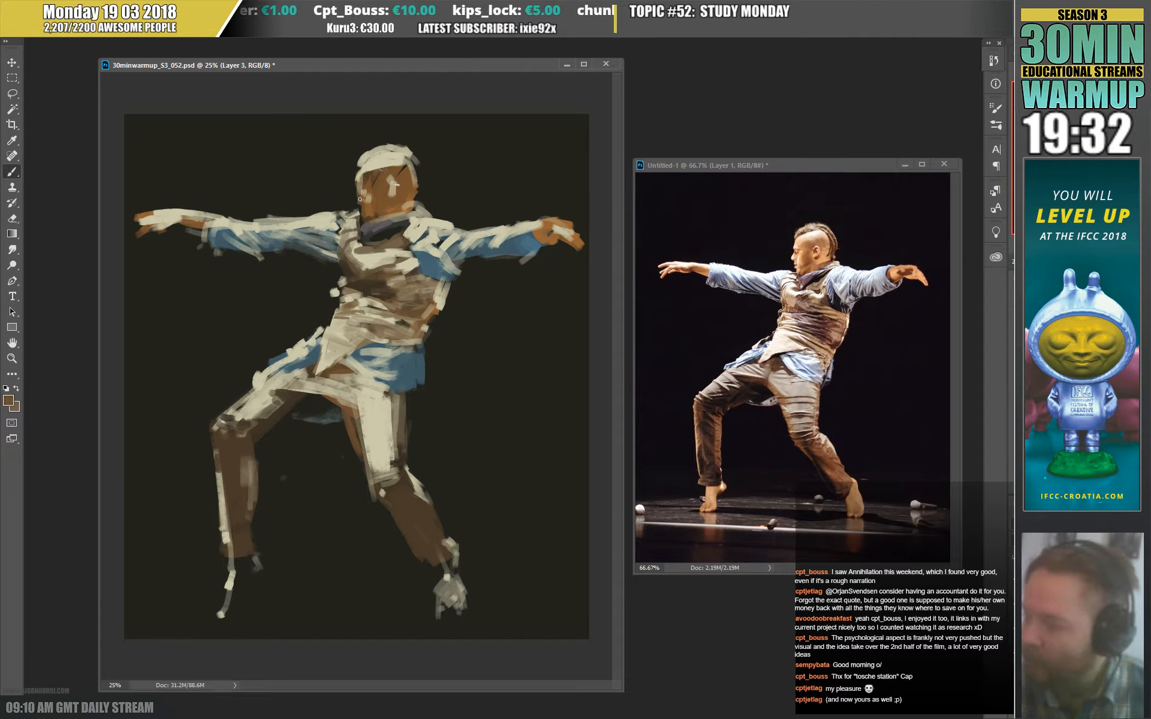
{"action": "left_click", "coordinate": [362, 216], "text": "alt"}
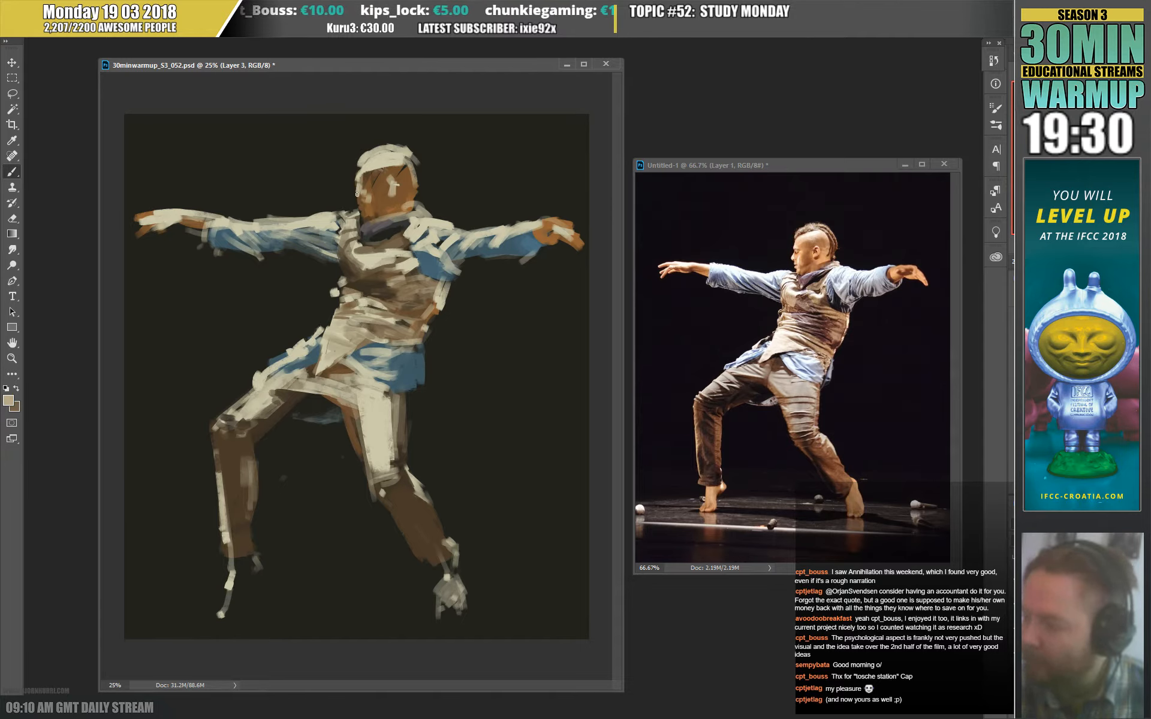
{"action": "left_click", "coordinate": [354, 180], "text": "alt"}
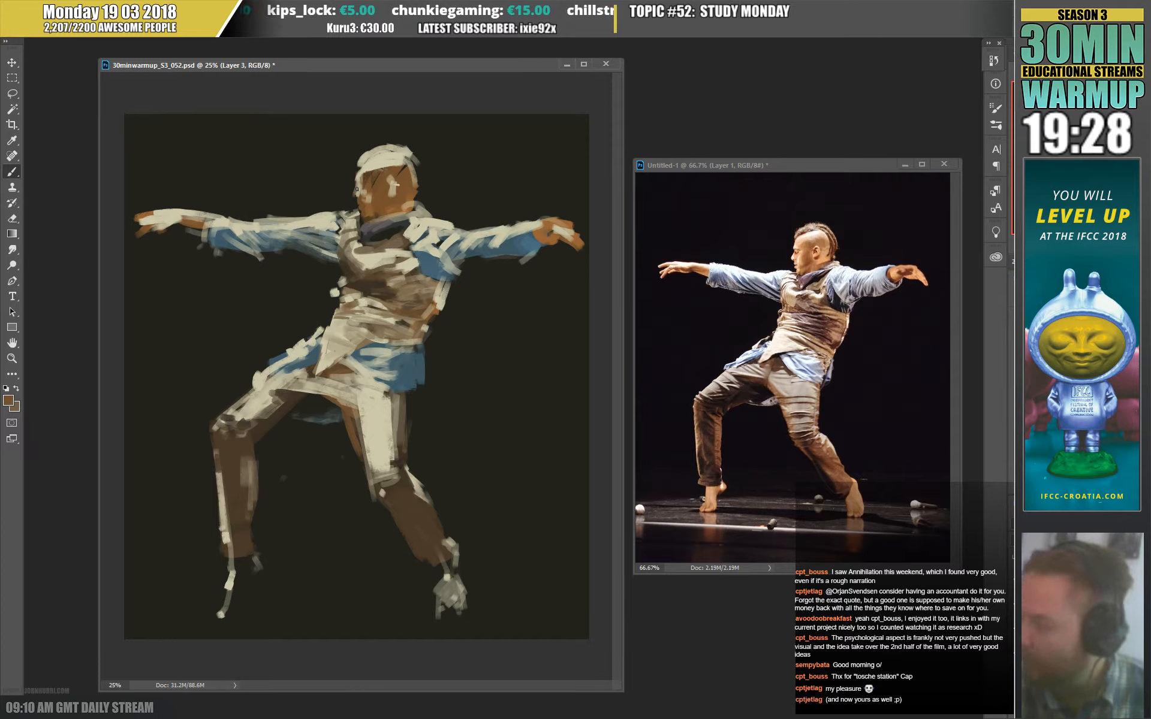
{"action": "left_click", "coordinate": [353, 181], "text": "alt"}
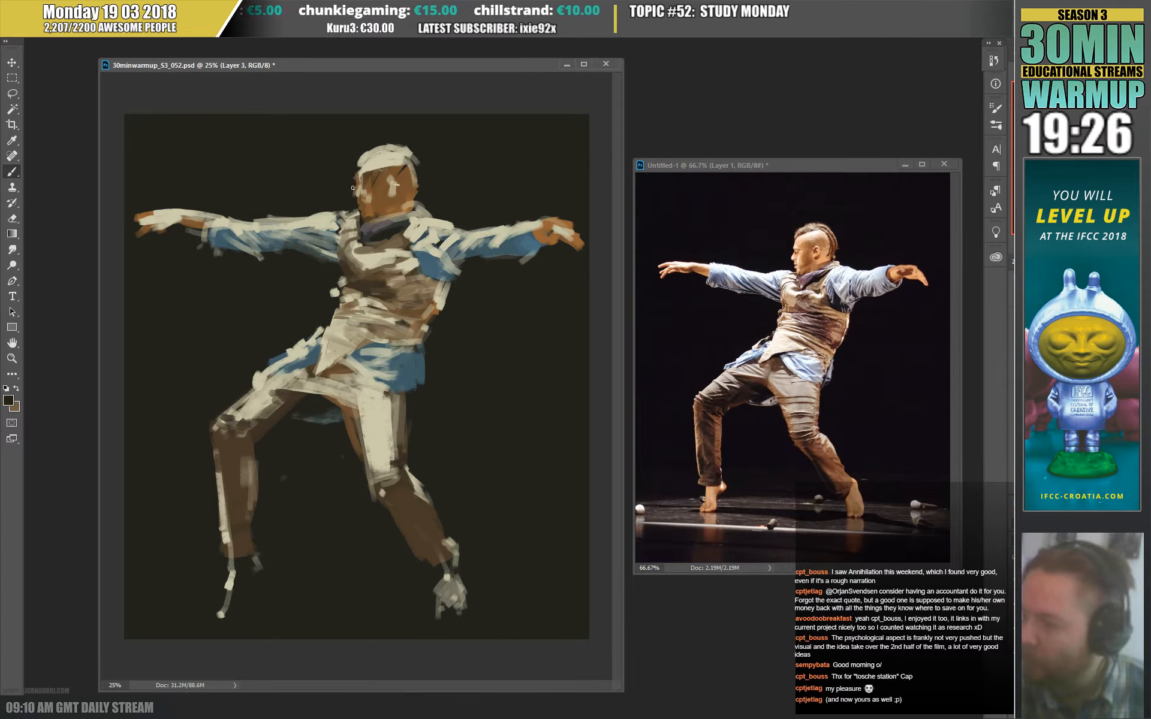
{"action": "left_click", "coordinate": [364, 181], "text": "alt"}
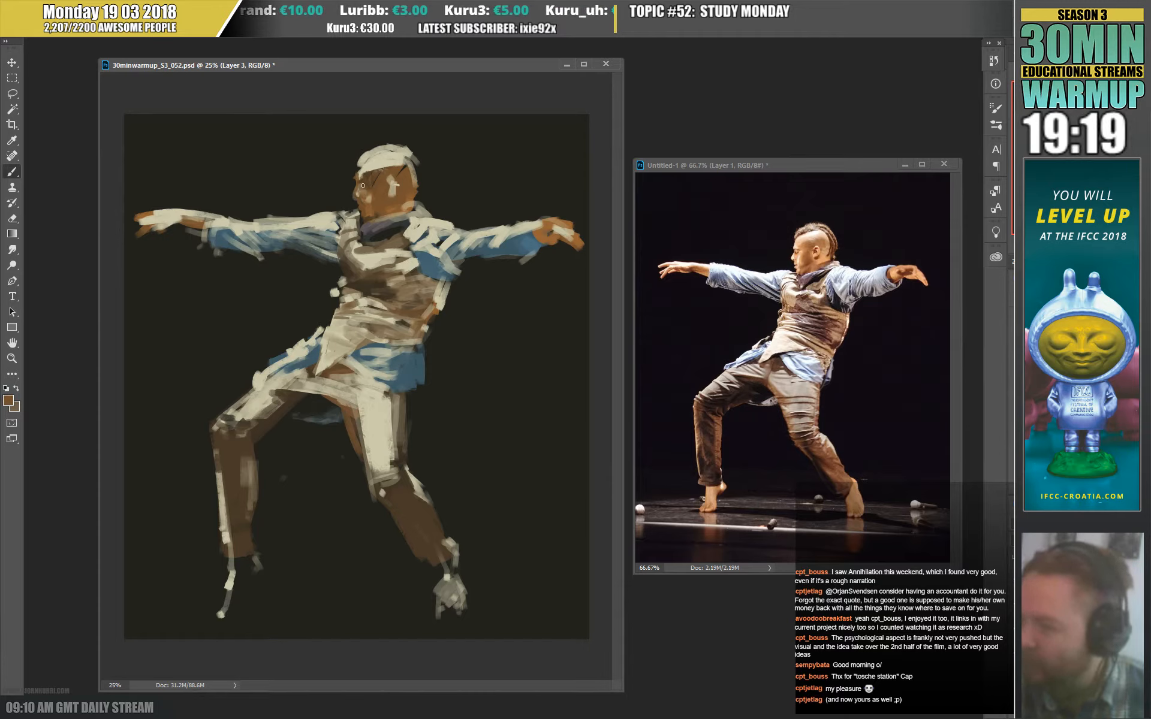
{"action": "left_click", "coordinate": [360, 170], "text": "alt"}
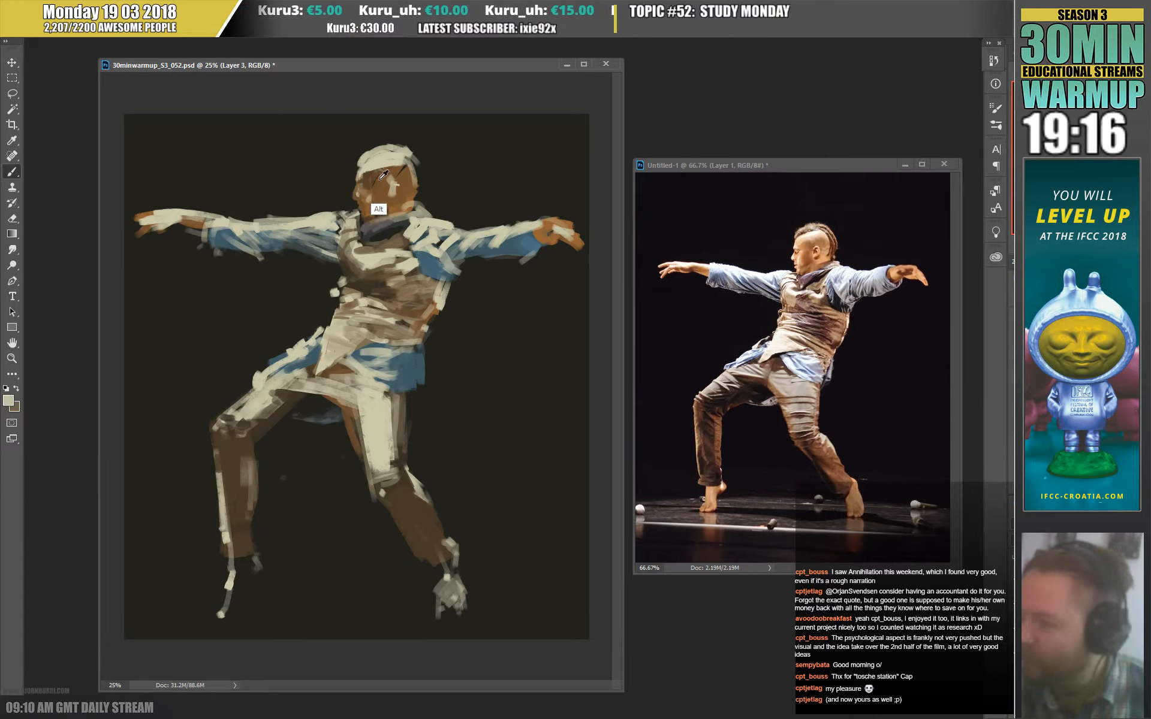
{"action": "left_click", "coordinate": [376, 179], "text": "alt"}
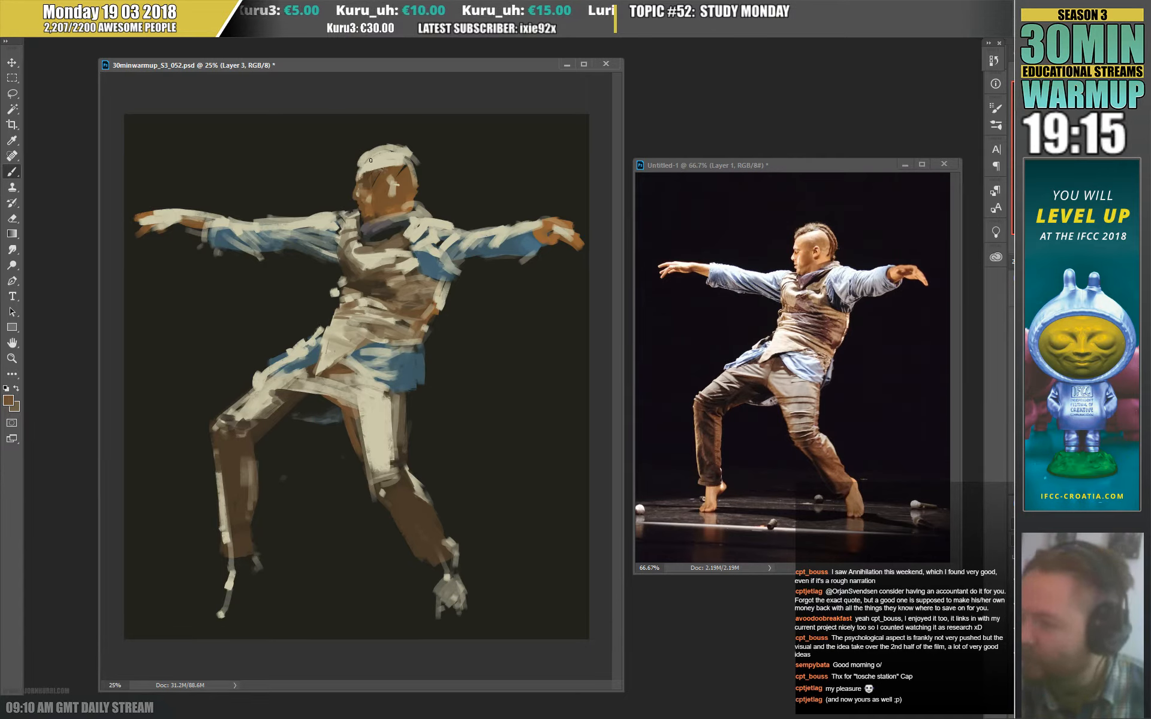
Sample cream, grey-brown and dark tones from the head and paint the braided hair along the back of the skull.
{"action": "left_click", "coordinate": [403, 155], "text": "alt"}
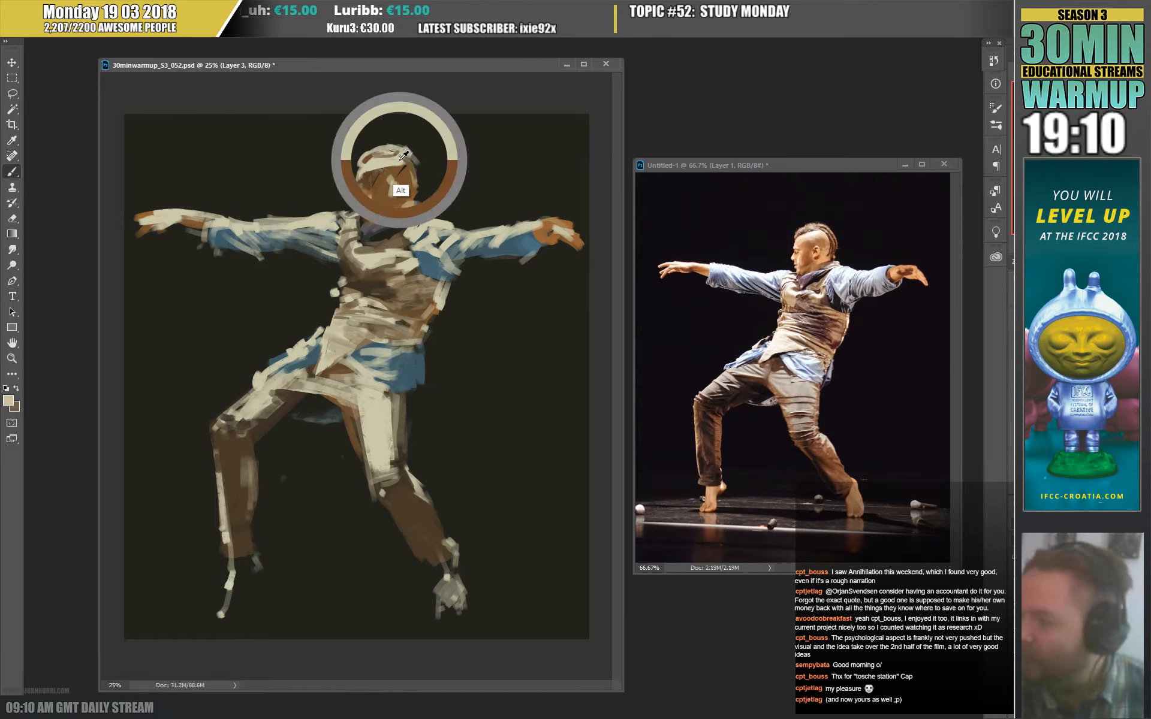
{"action": "mouse_move", "coordinate": [404, 155]}
{"action": "left_mouse_down"}
{"action": "mouse_move", "coordinate": [424, 170]}
{"action": "mouse_move", "coordinate": [417, 186]}
{"action": "left_mouse_up"}
{"action": "left_click", "coordinate": [412, 164], "text": "alt"}
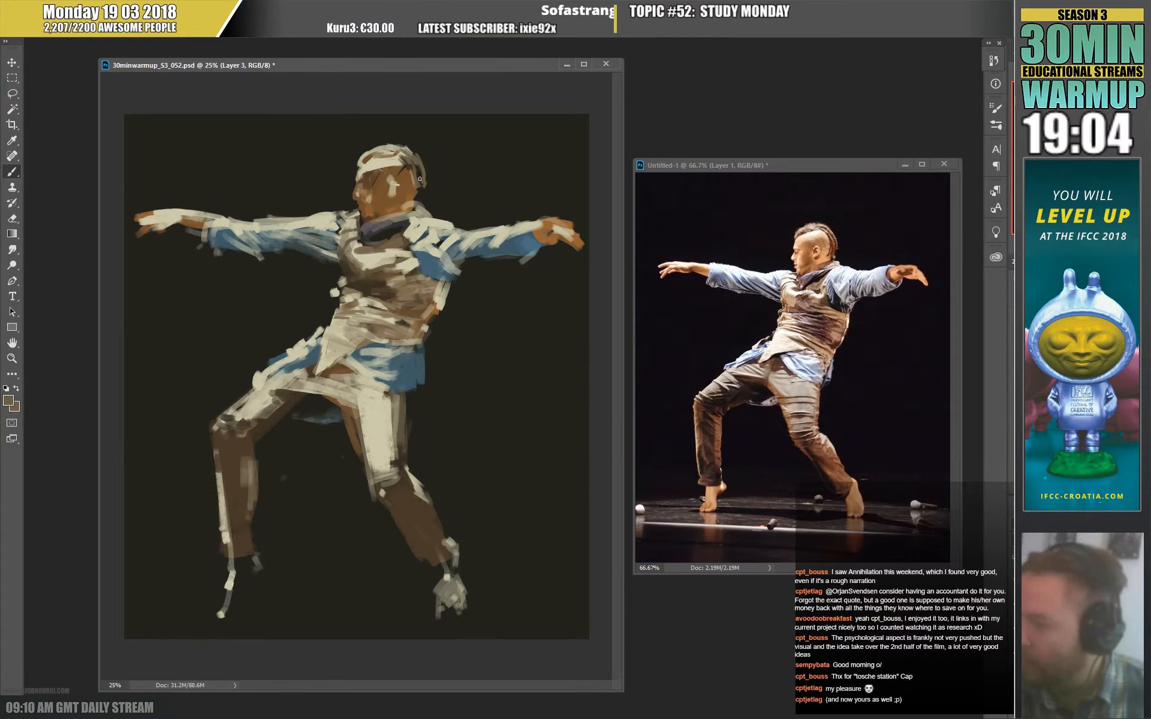
{"action": "left_click", "coordinate": [412, 176], "text": "alt"}
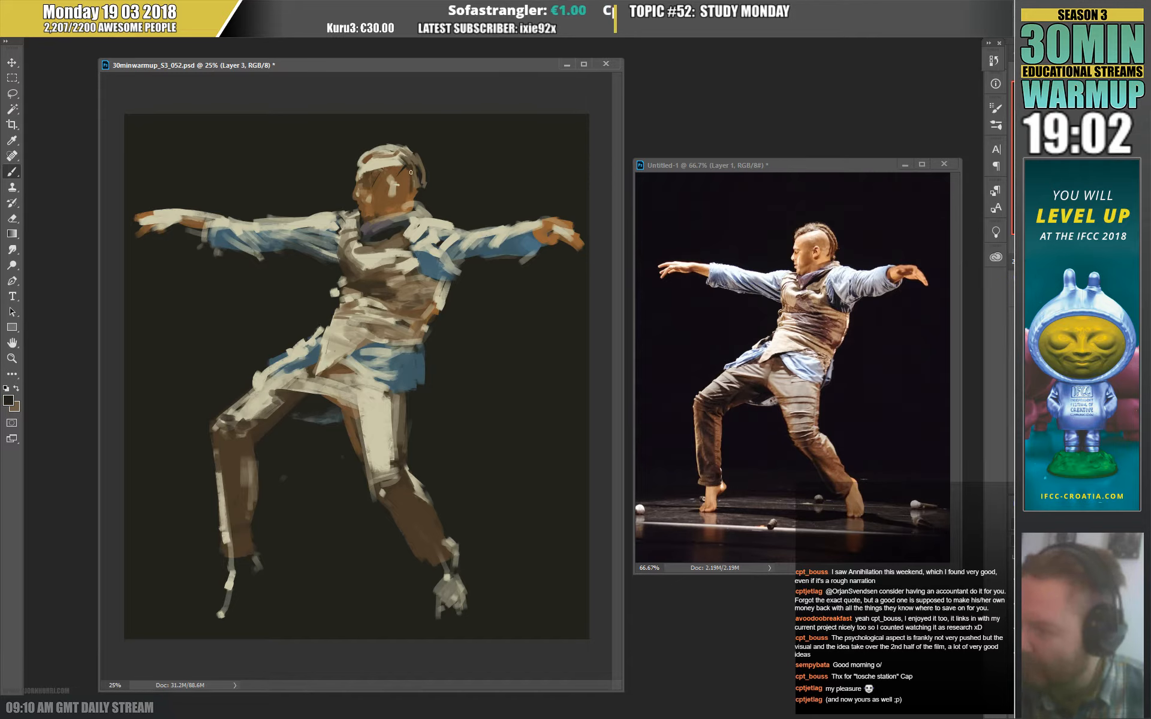
{"action": "left_click", "coordinate": [418, 166], "text": "alt"}
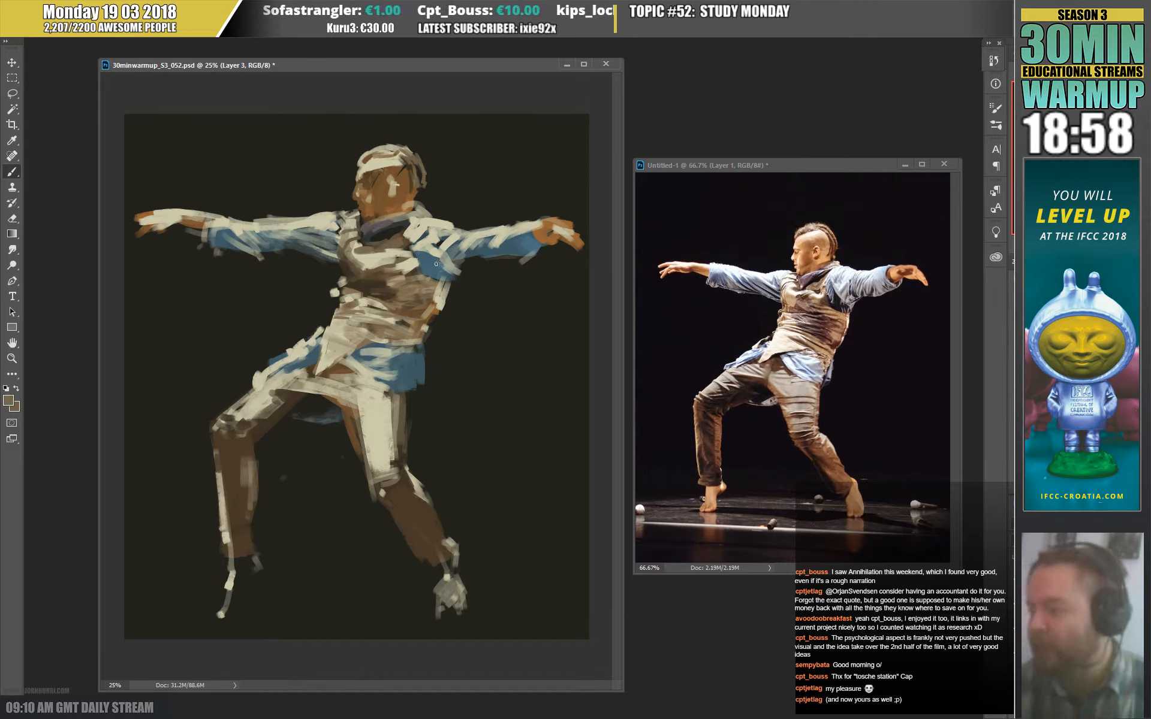
Sample dark tones around the temple and paint a dark brown shadow over the pale mark at the ear.
{"action": "left_click", "coordinate": [406, 170], "text": "alt"}
{"action": "left_click", "coordinate": [400, 171], "text": "alt"}
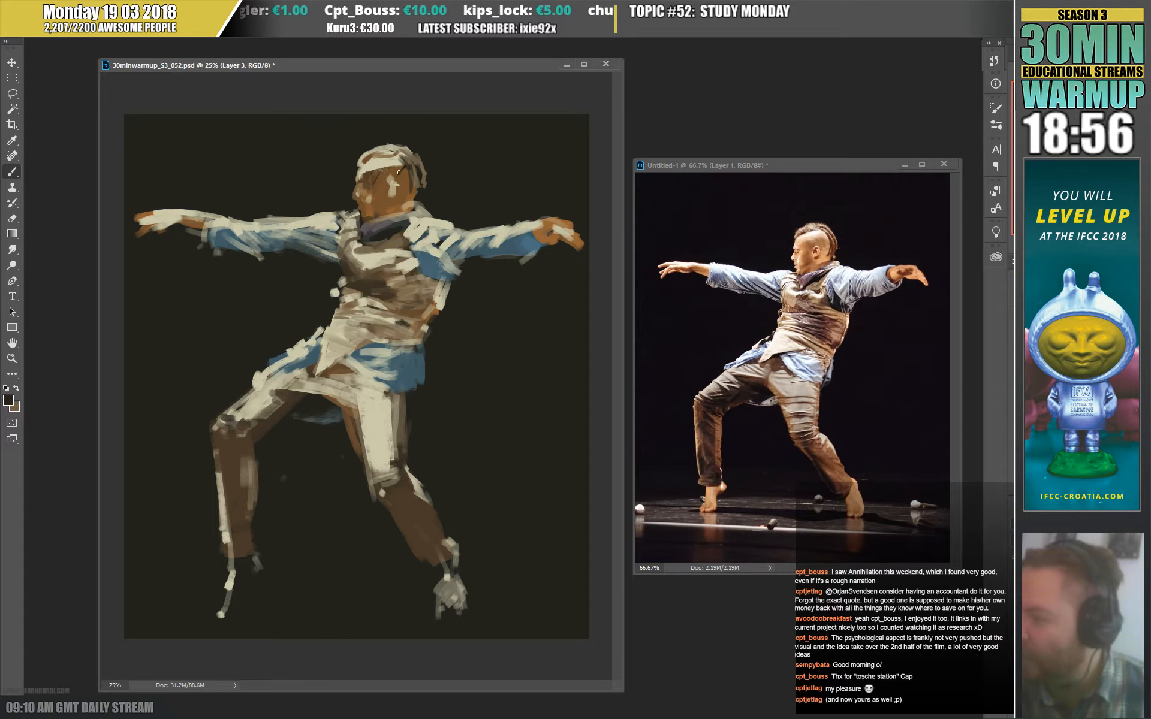
{"action": "left_click", "coordinate": [391, 180], "text": "alt"}
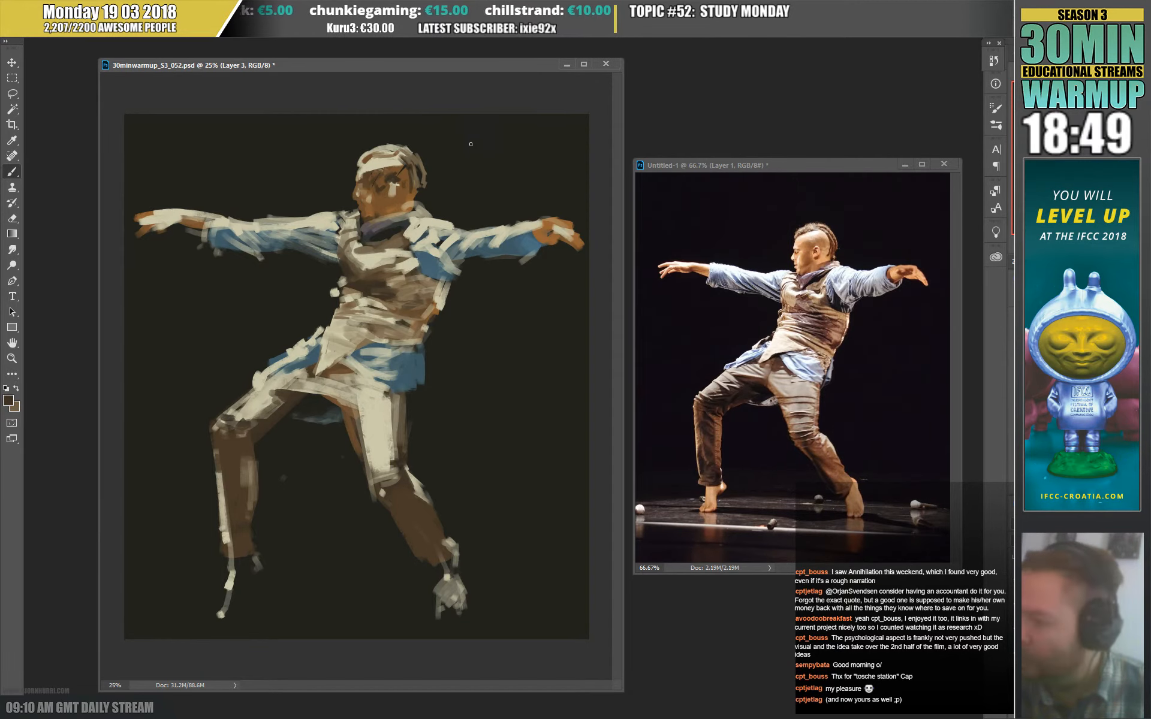
Switch to the rectangular sketcher brush at 31 px and sample a tan skin tone from the neck.
{"action": "right_click", "coordinate": [408, 190]}
{"action": "key", "text": "Return"}
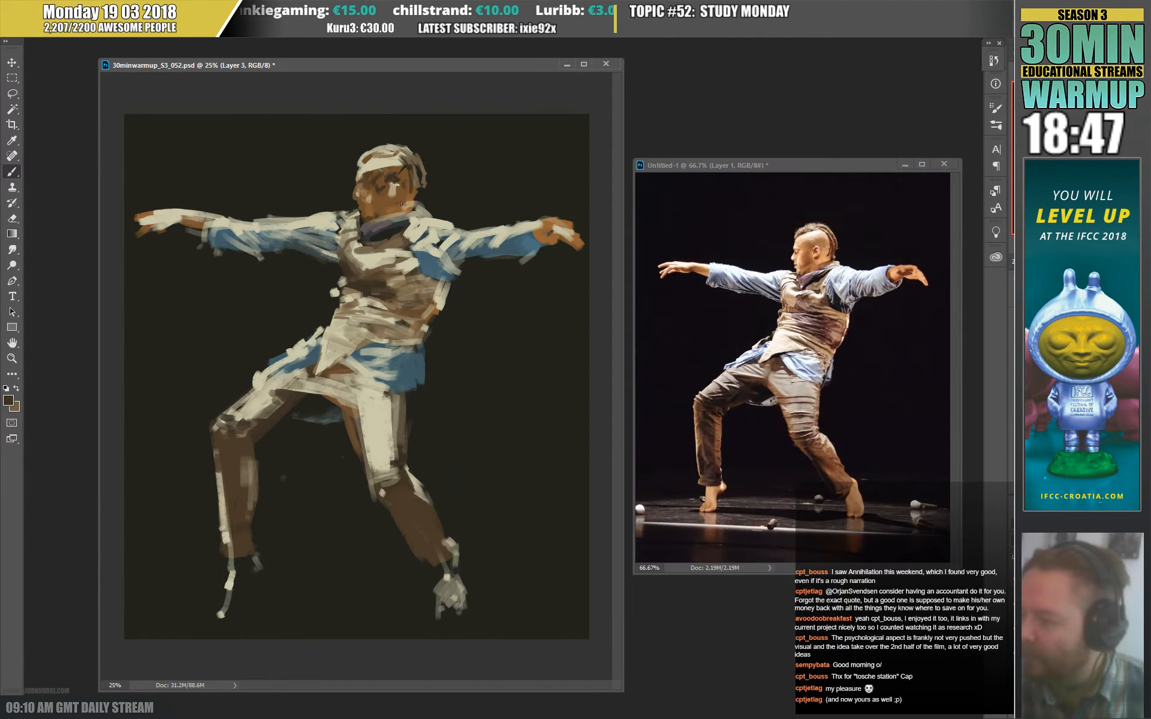
{"action": "left_click", "coordinate": [410, 200], "text": "alt"}
{"action": "right_click", "coordinate": [411, 200]}
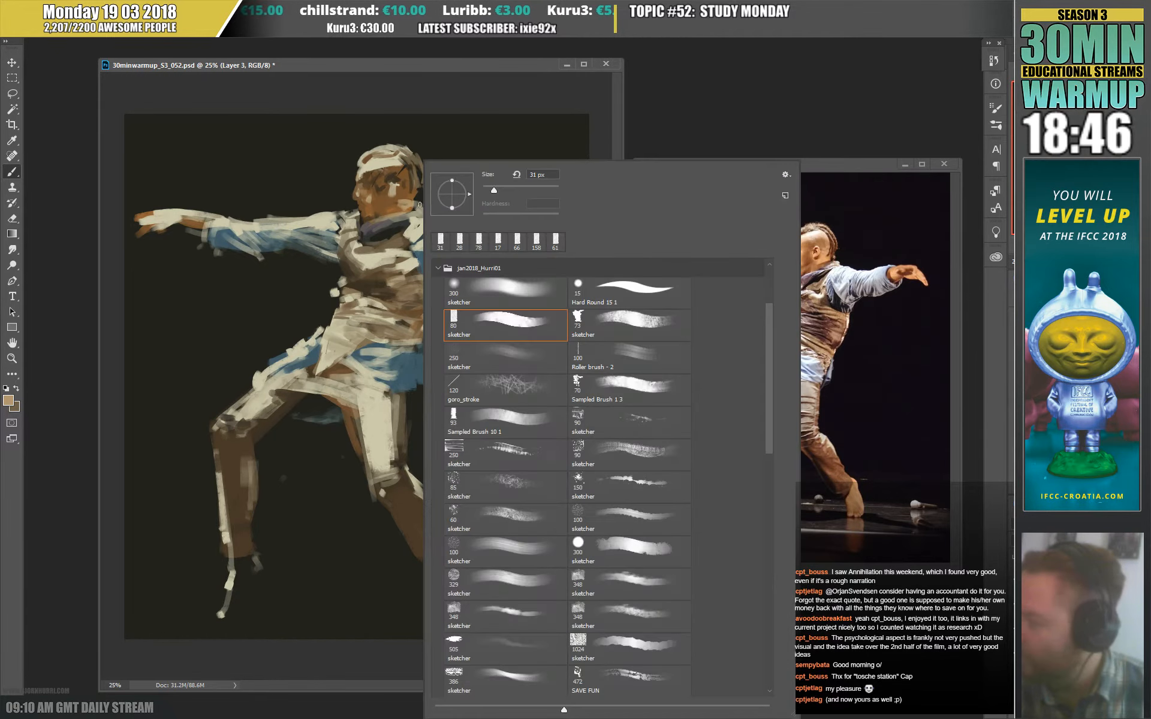
{"action": "key", "text": "Return"}
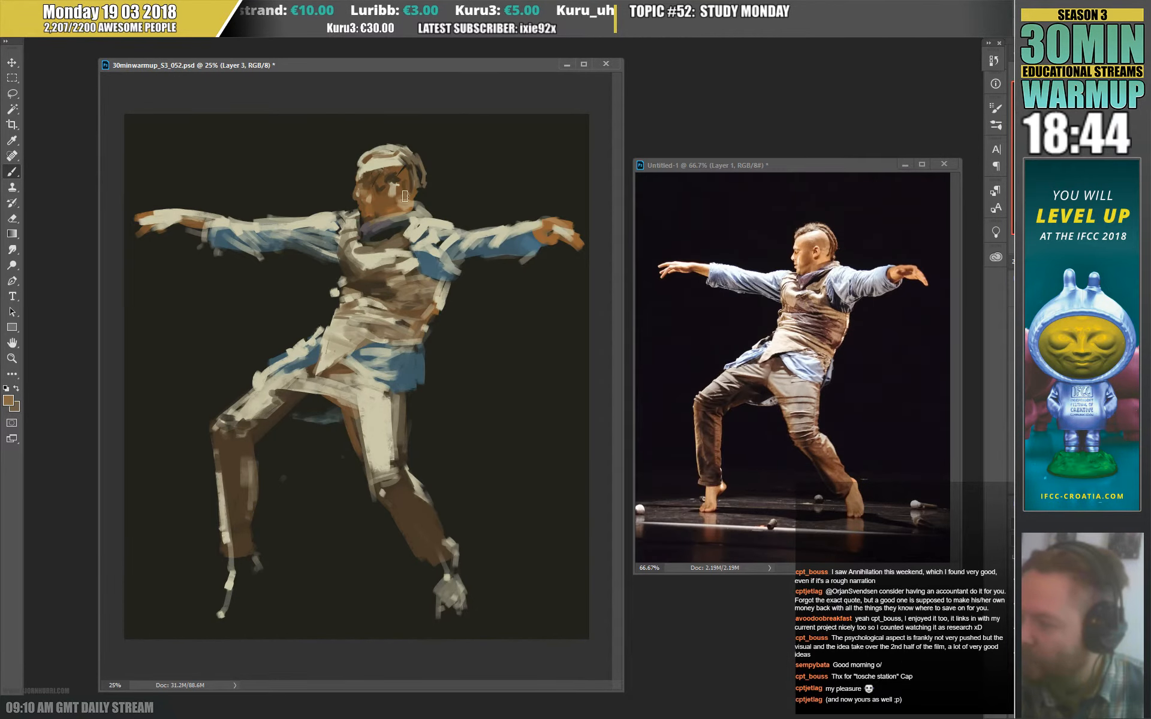
Set the foreground colour to orange-brown b47634 and paint it along the jaw and the side of the neck.
{"action": "left_click", "coordinate": [9, 401]}
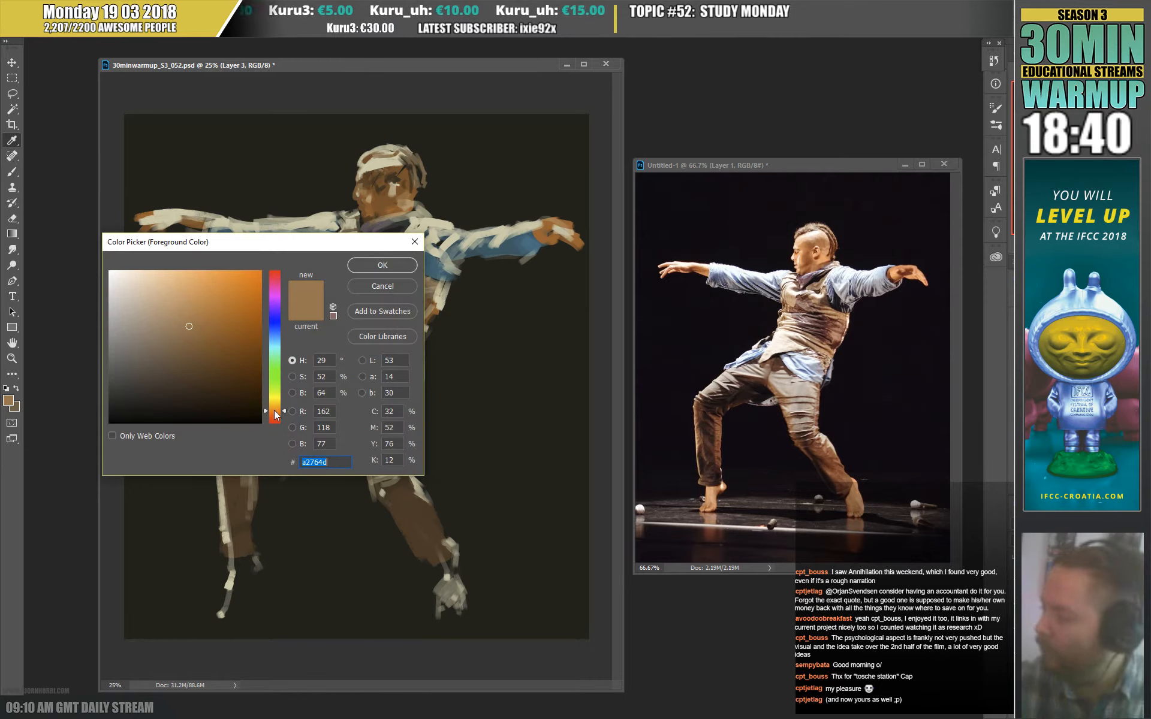
{"action": "left_click", "coordinate": [218, 316]}
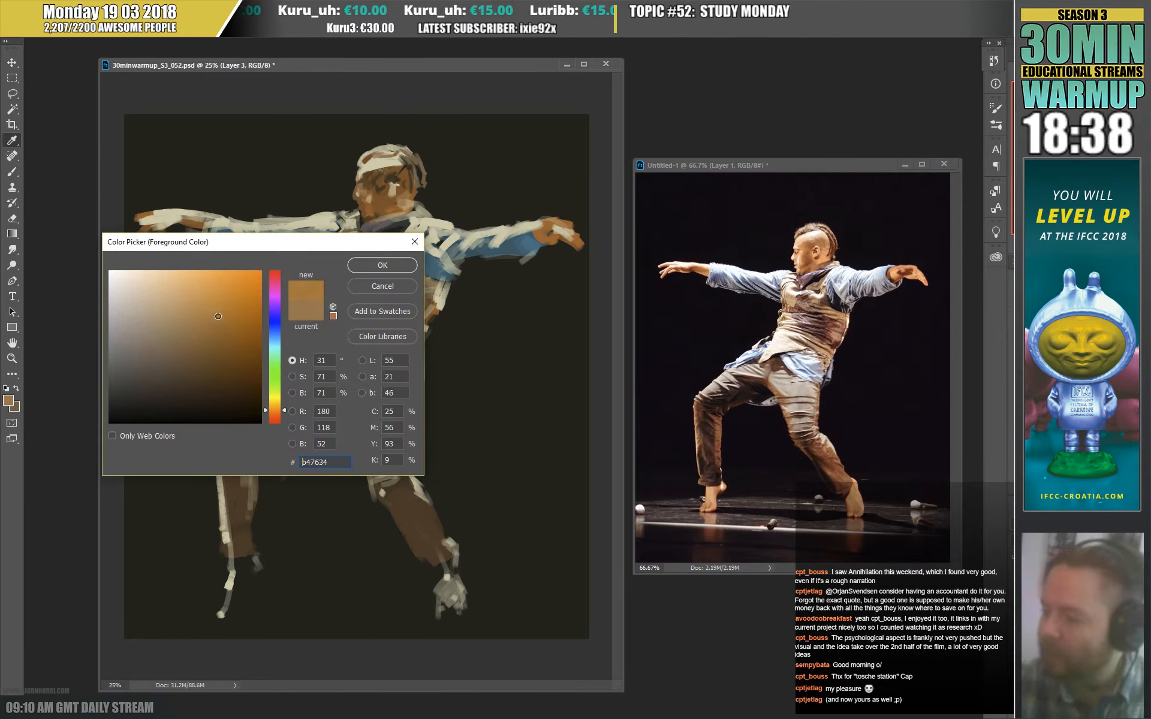
{"action": "left_click", "coordinate": [383, 265]}
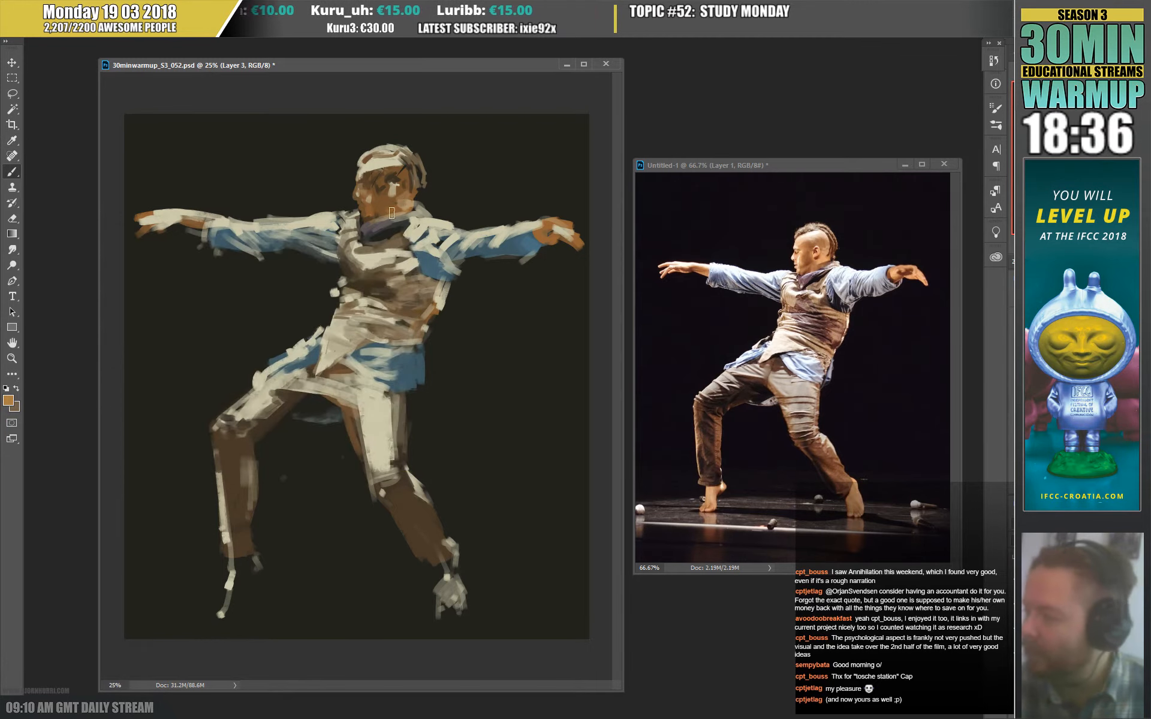
{"action": "left_click_drag", "start_coordinate": [396, 204], "coordinate": [405, 199]}
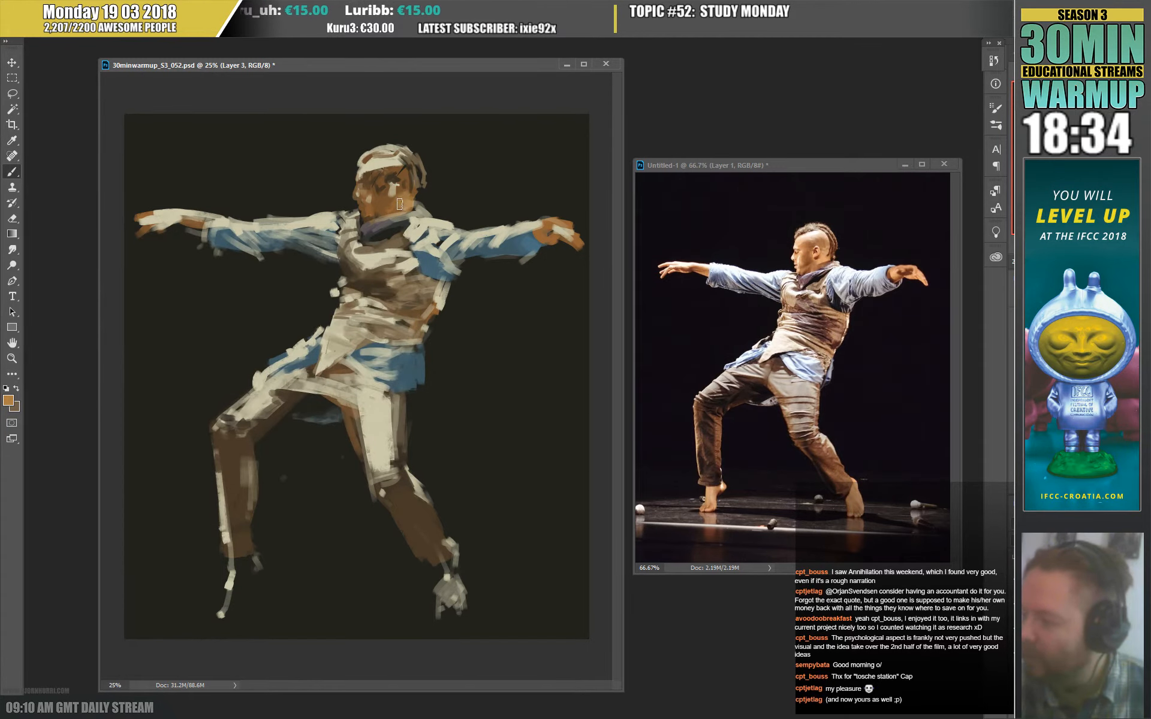
Sample cream and tan tones from the head and blend the light on the shaved side above the ear.
{"action": "right_click", "coordinate": [442, 189]}
{"action": "key", "text": "Escape"}
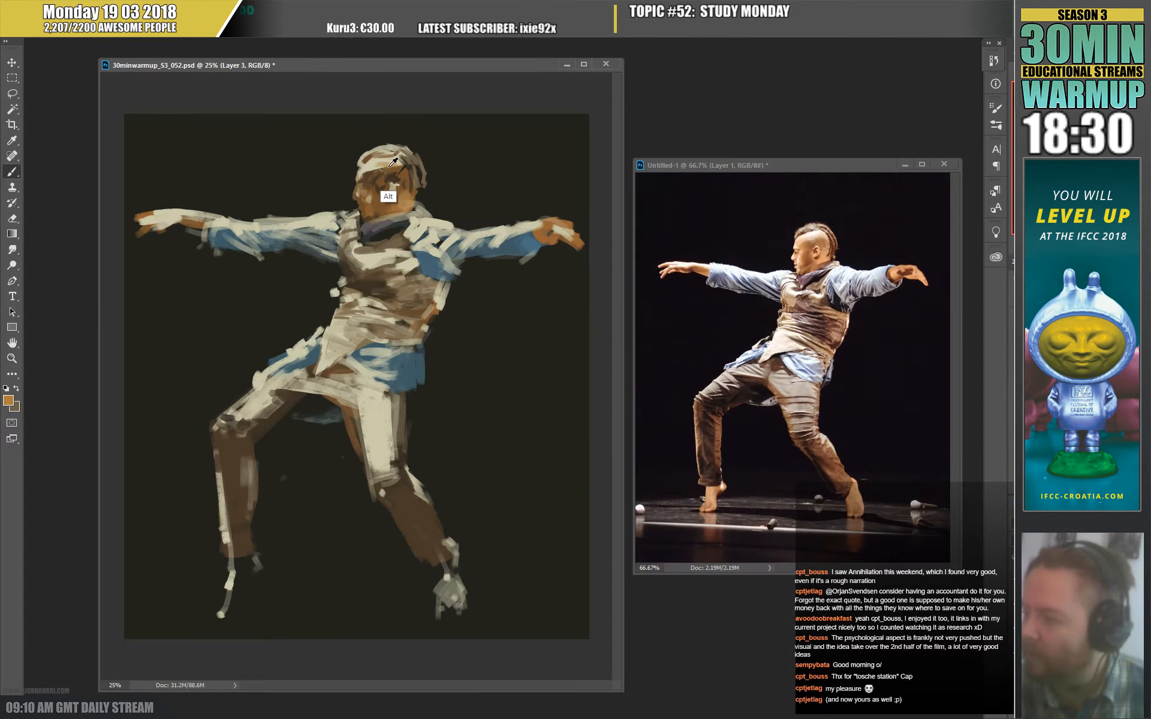
{"action": "left_click", "coordinate": [390, 168], "text": "alt"}
{"action": "left_click", "coordinate": [391, 161], "text": "alt"}
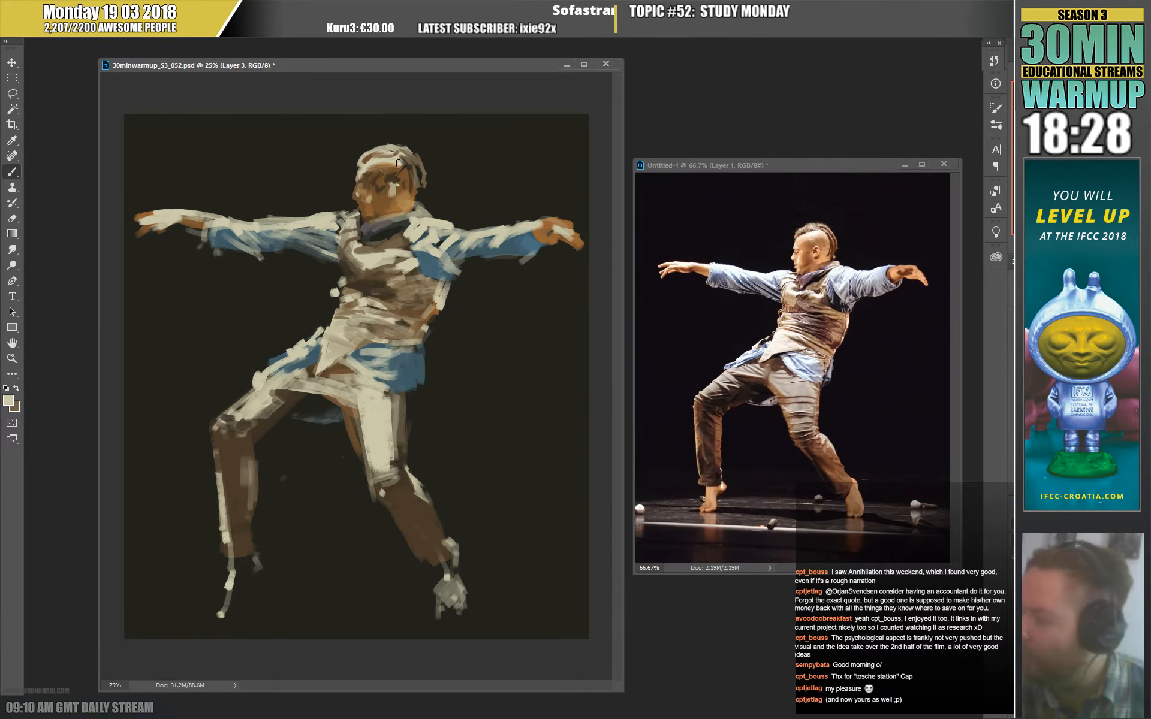
{"action": "left_click", "coordinate": [407, 171], "text": "alt"}
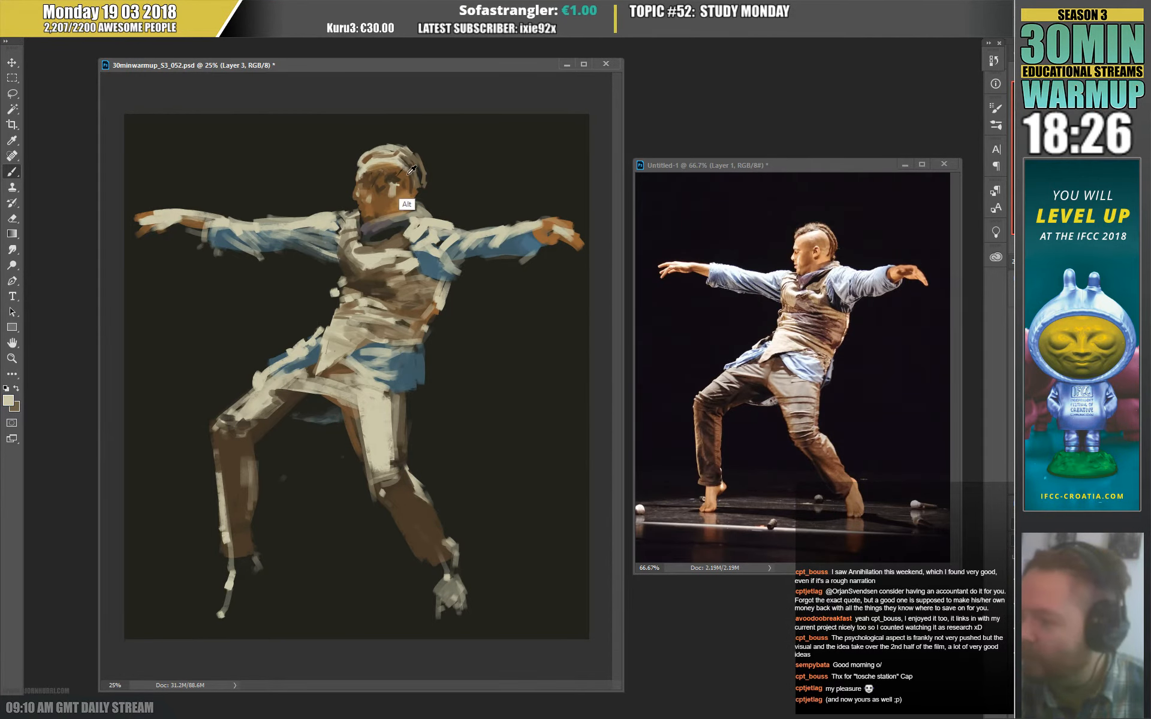
{"action": "left_click", "coordinate": [390, 162], "text": "alt"}
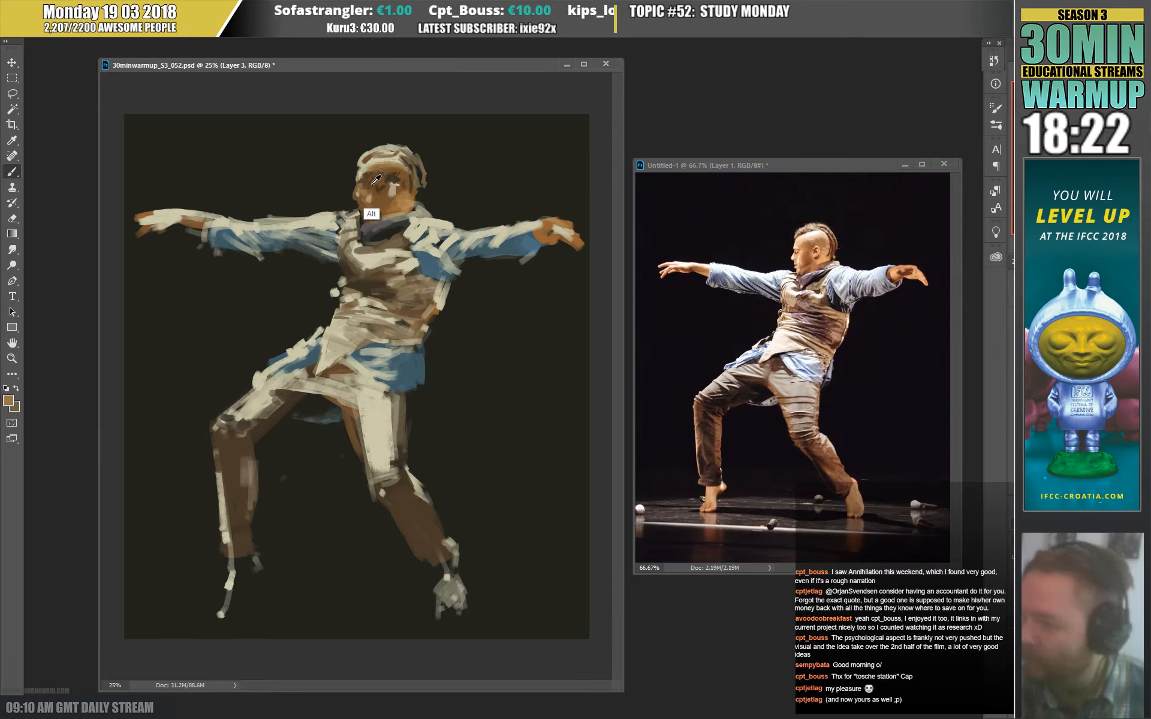
Sample brown from the forehead and cream from the hair and refine the hairline above the forehead.
{"action": "left_click", "coordinate": [366, 172], "text": "alt"}
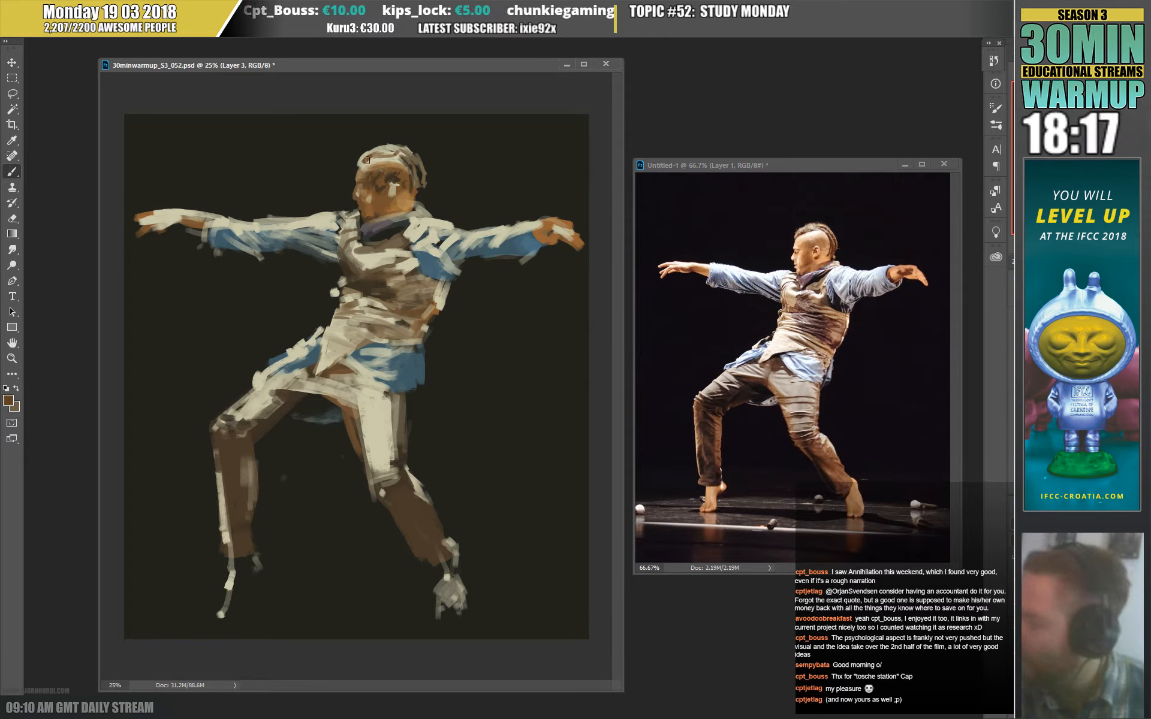
{"action": "left_click", "coordinate": [384, 156], "text": "alt"}
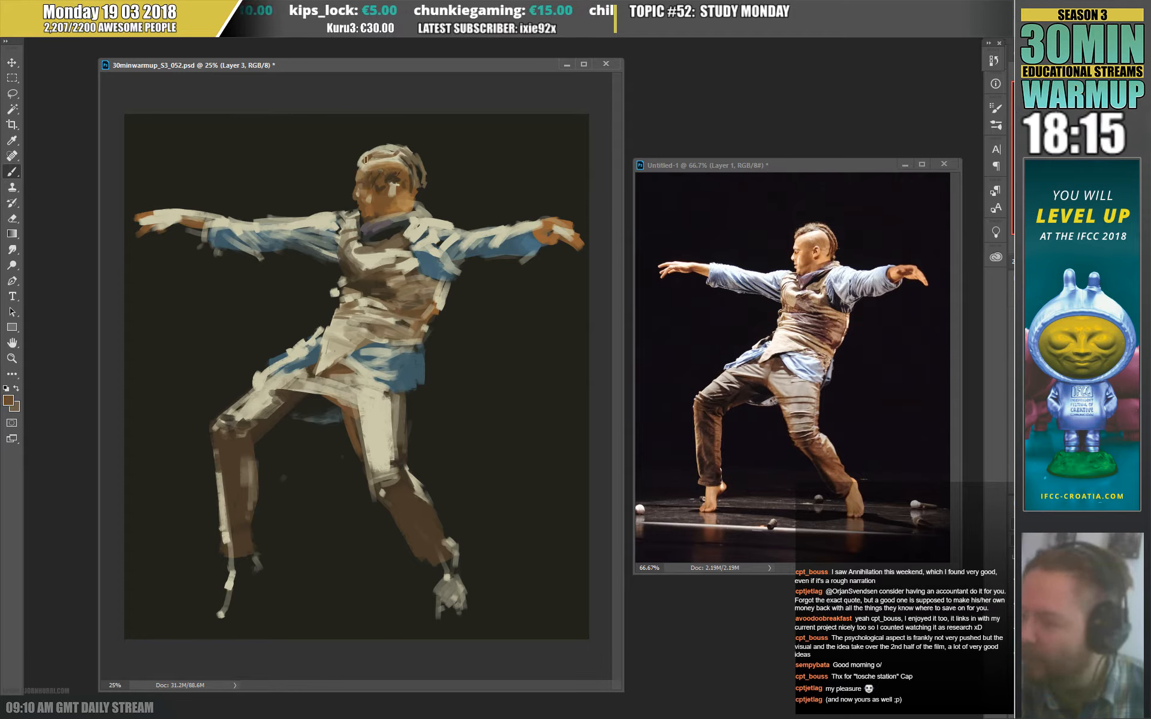
{"action": "left_click", "coordinate": [396, 154], "text": "alt"}
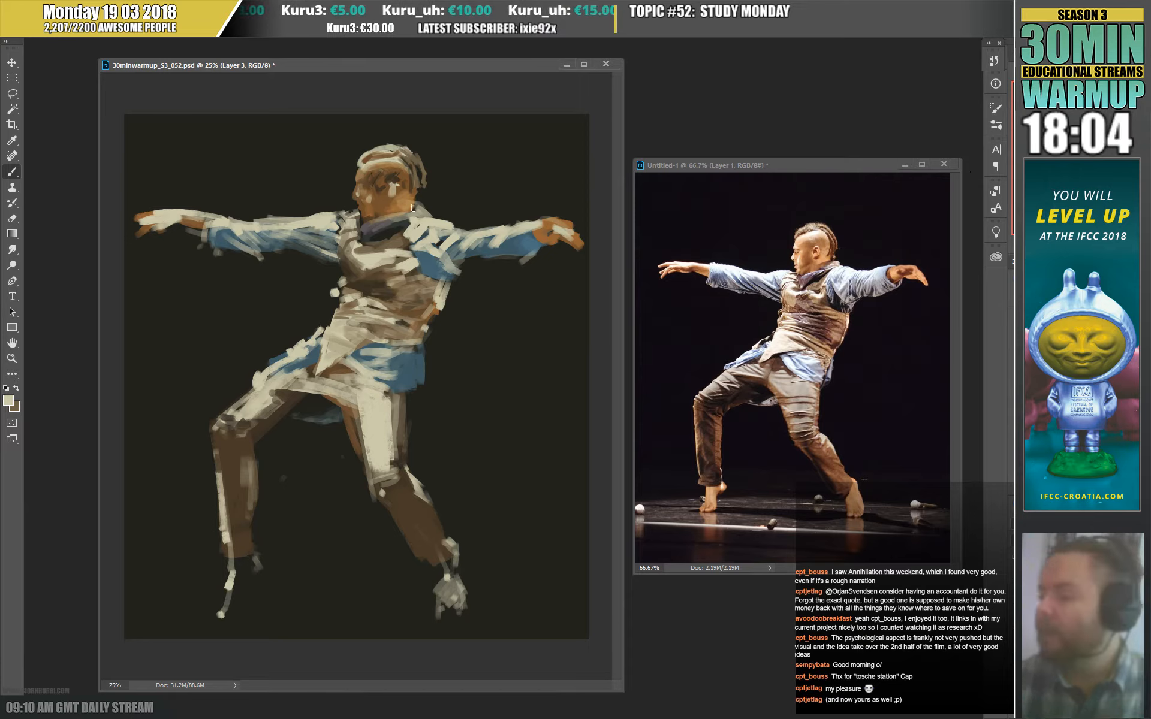
Sample skin browns and tan and paint over the pale marks on the cheek and jaw to soften the face.
{"action": "key", "text": "alt"}
{"action": "left_click", "coordinate": [392, 194], "text": "alt"}
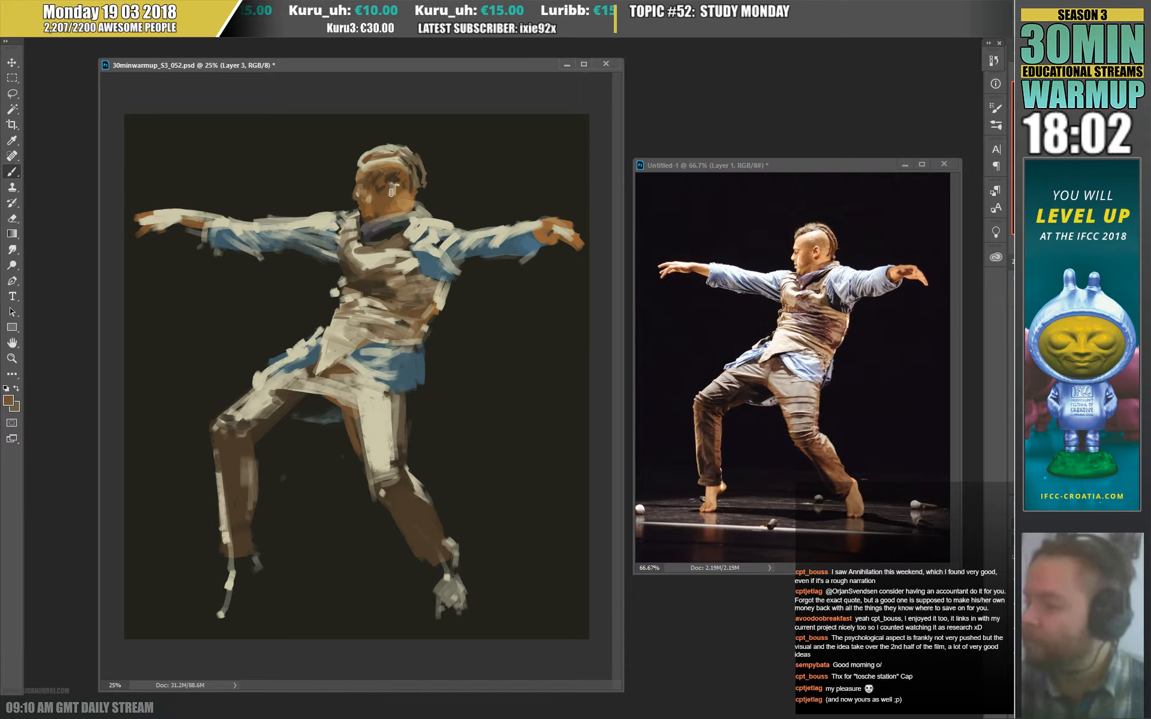
{"action": "left_click", "coordinate": [398, 174], "text": "alt"}
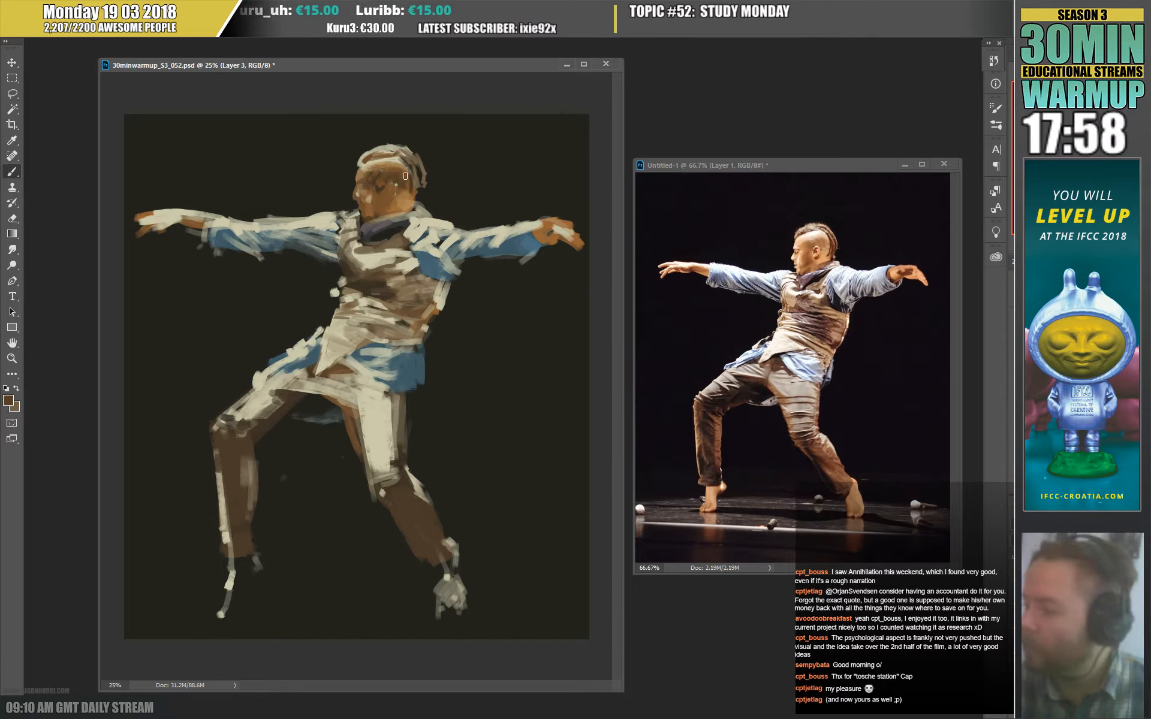
{"action": "left_click", "coordinate": [367, 194], "text": "alt"}
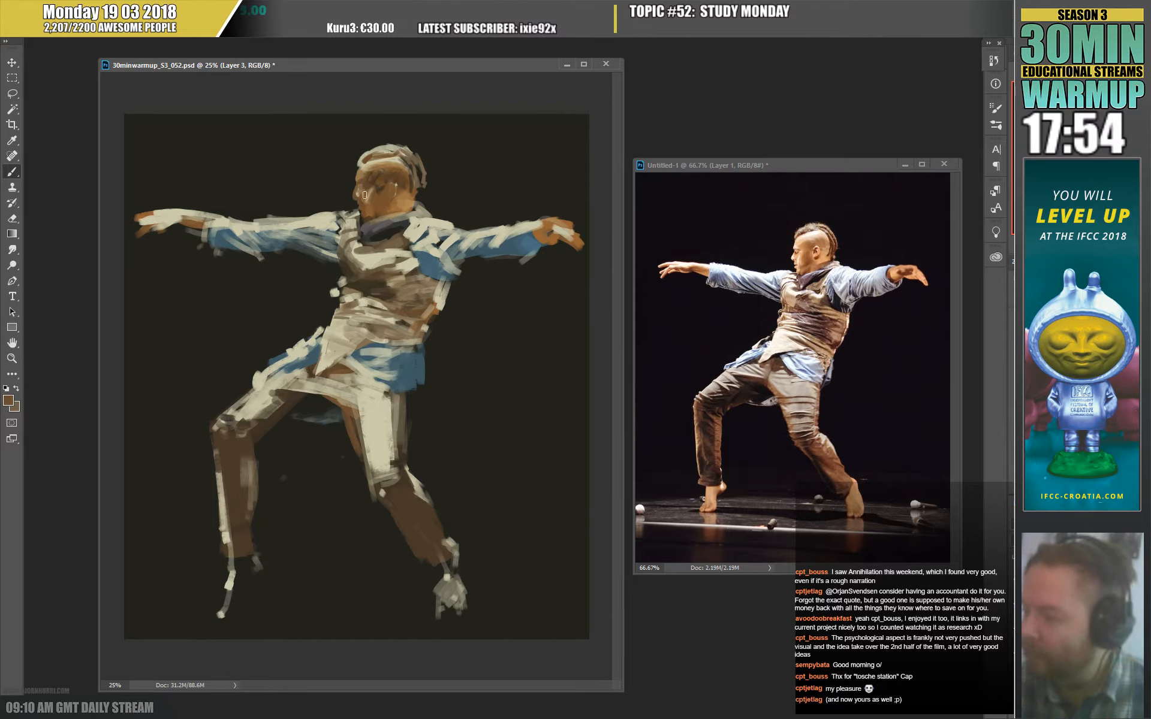
{"action": "left_click", "coordinate": [372, 195], "text": "alt"}
{"action": "left_click", "coordinate": [367, 208], "text": "alt"}
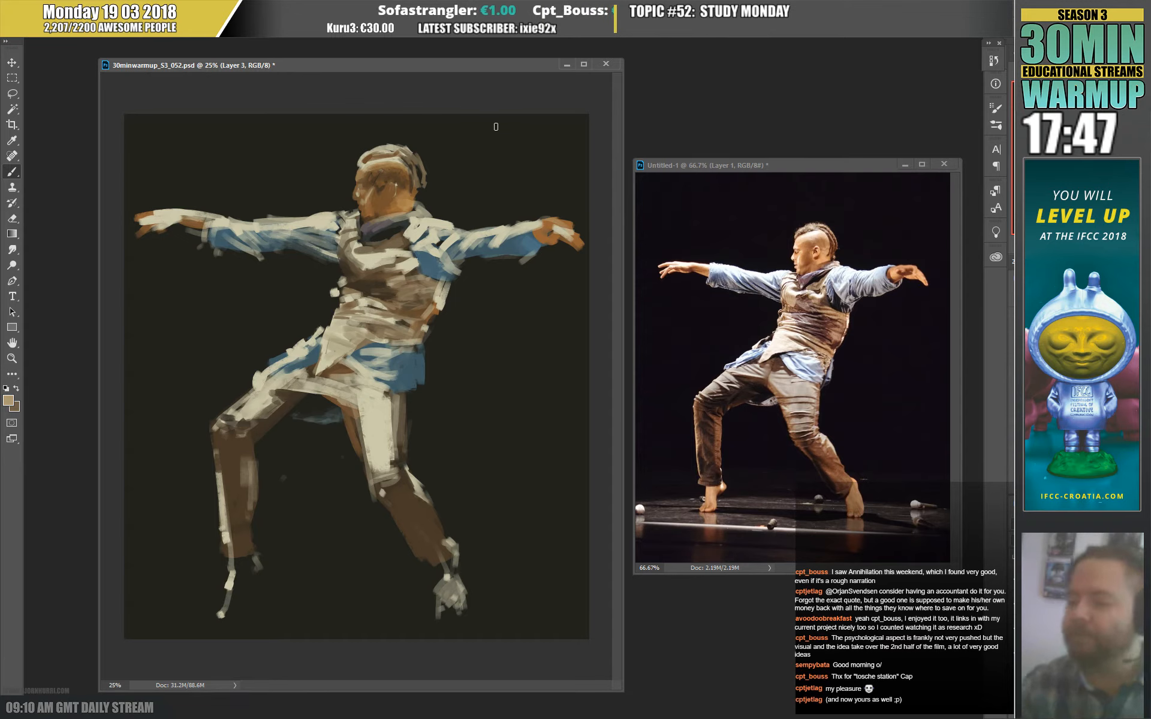
Set the foreground colour to blue 1e8395 and paint it over the sleeve of the front arm on the figure's left.
{"action": "left_click", "coordinate": [324, 234], "text": "alt"}
{"action": "left_click", "coordinate": [12, 402]}
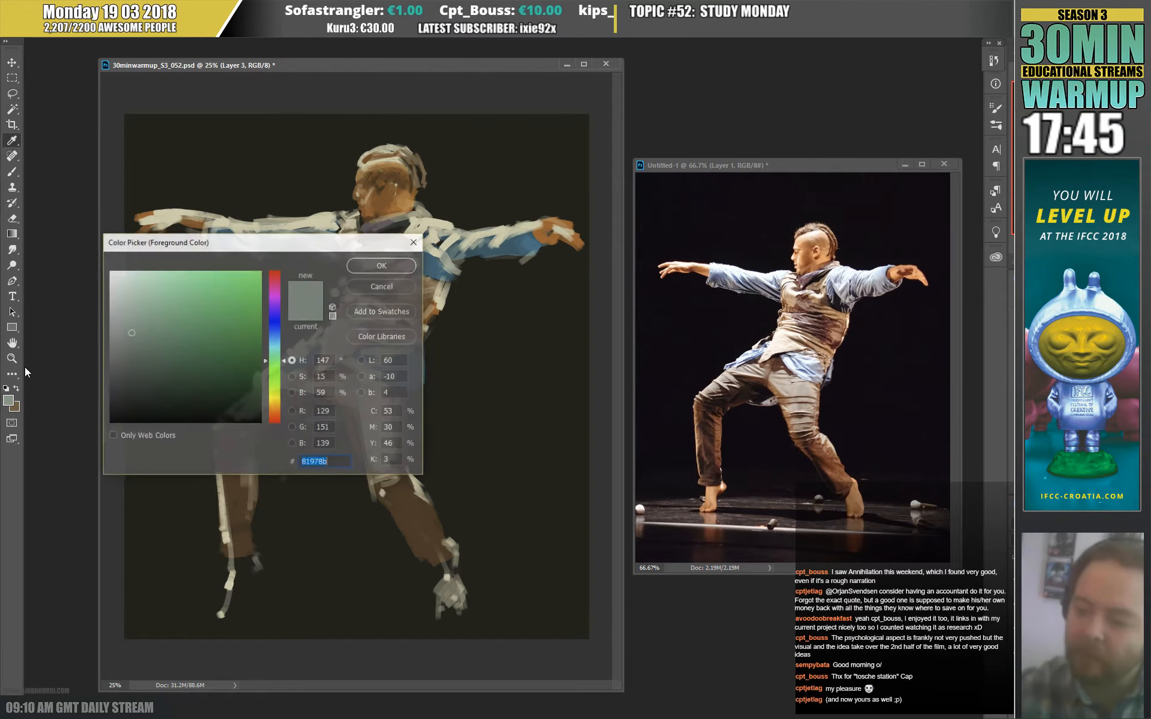
{"action": "left_click", "coordinate": [279, 349]}
{"action": "left_click_drag", "start_coordinate": [278, 349], "coordinate": [278, 346]}
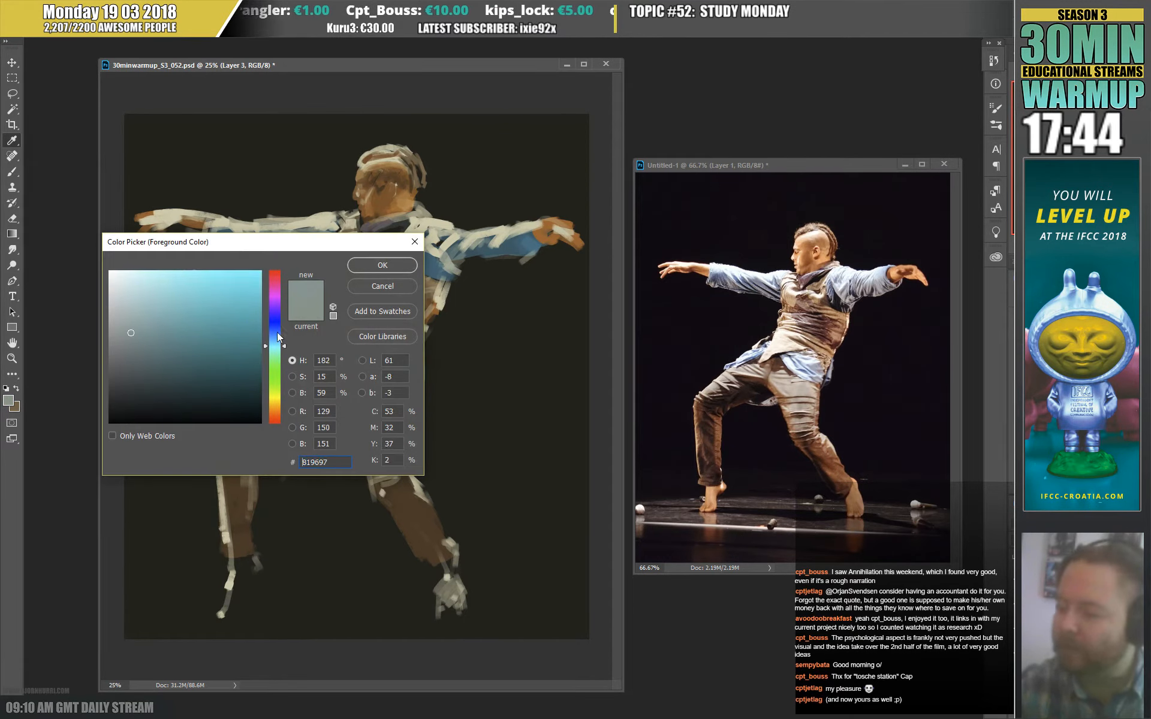
{"action": "left_click_drag", "start_coordinate": [170, 316], "coordinate": [201, 324]}
{"action": "left_click", "coordinate": [282, 343]}
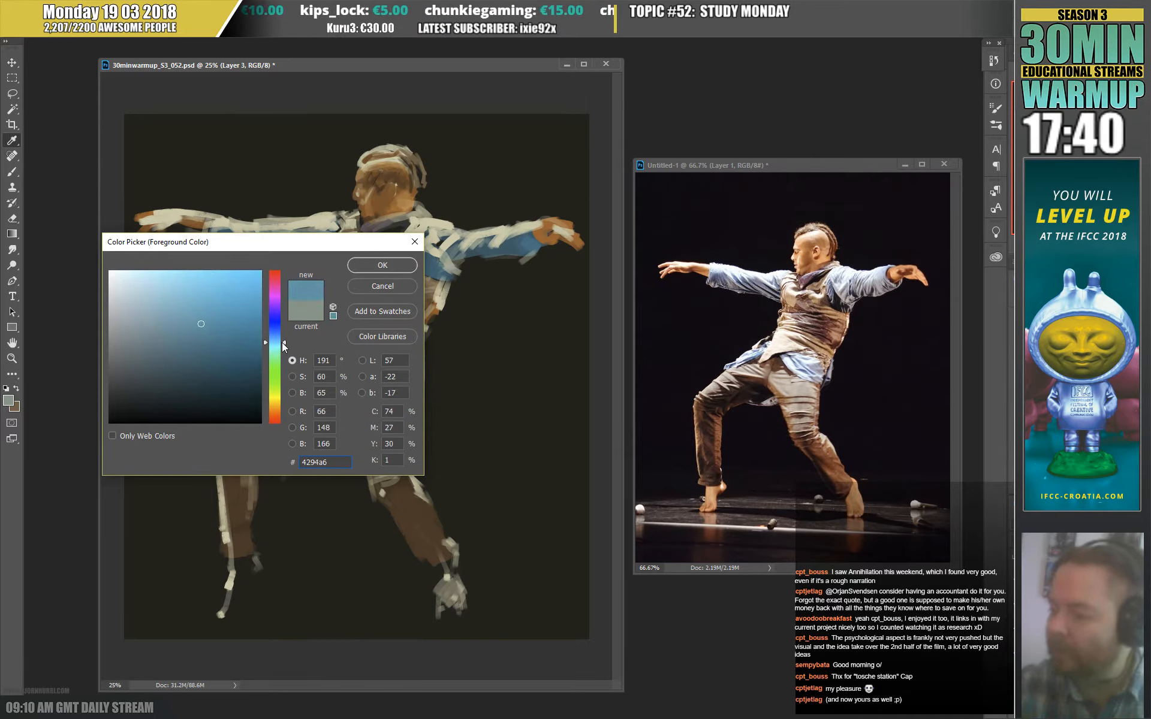
{"action": "left_click", "coordinate": [230, 335]}
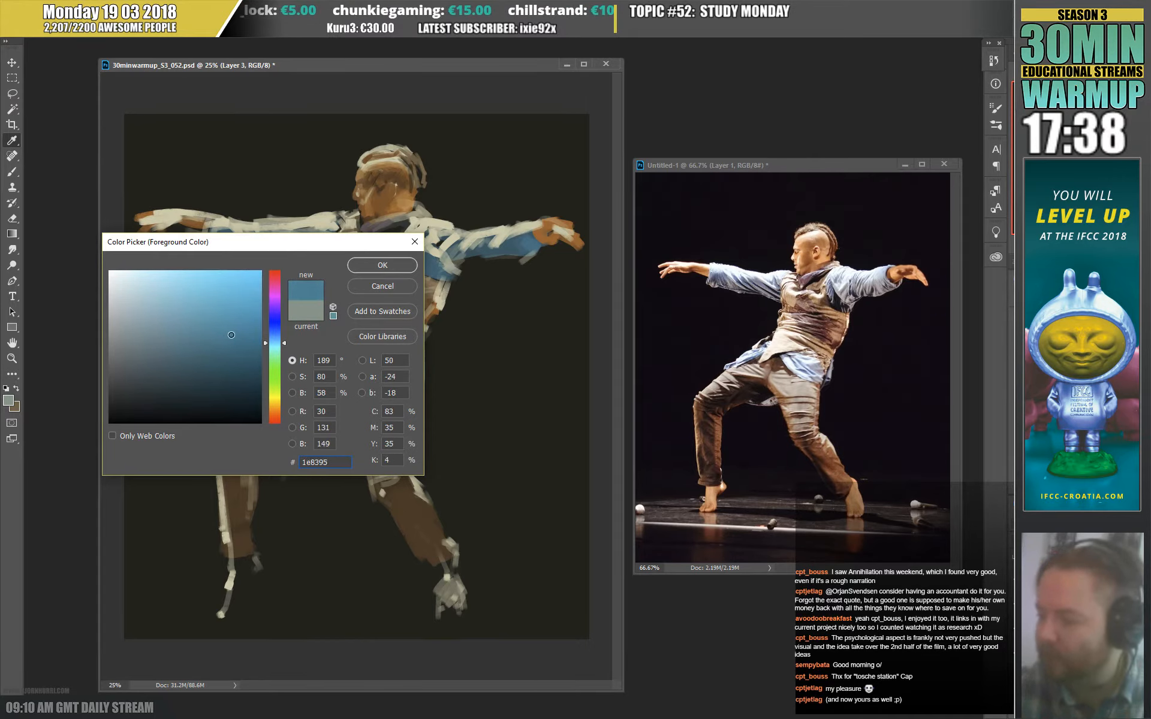
{"action": "left_click", "coordinate": [382, 266]}
{"action": "key", "text": "b"}
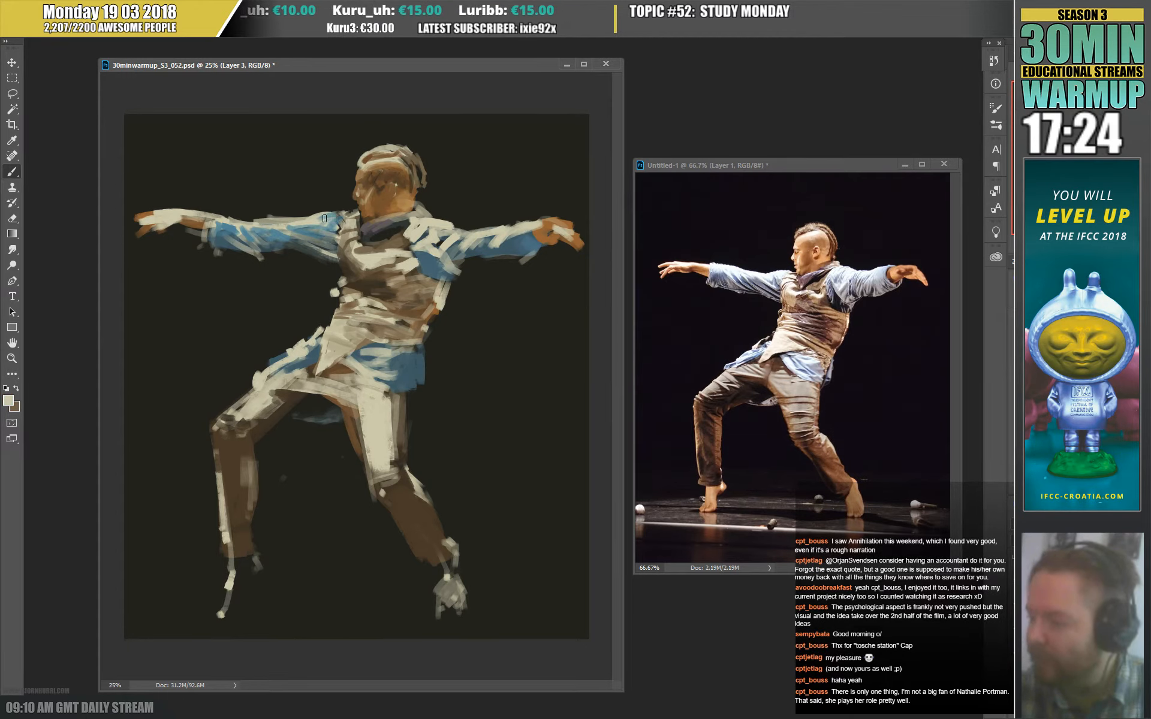
Sample pale and blue tones and refine the lit upper edge and folds of the front sleeve.
{"action": "left_click", "coordinate": [316, 202], "text": "alt"}
{"action": "left_click_drag", "start_coordinate": [317, 211], "coordinate": [262, 216]}
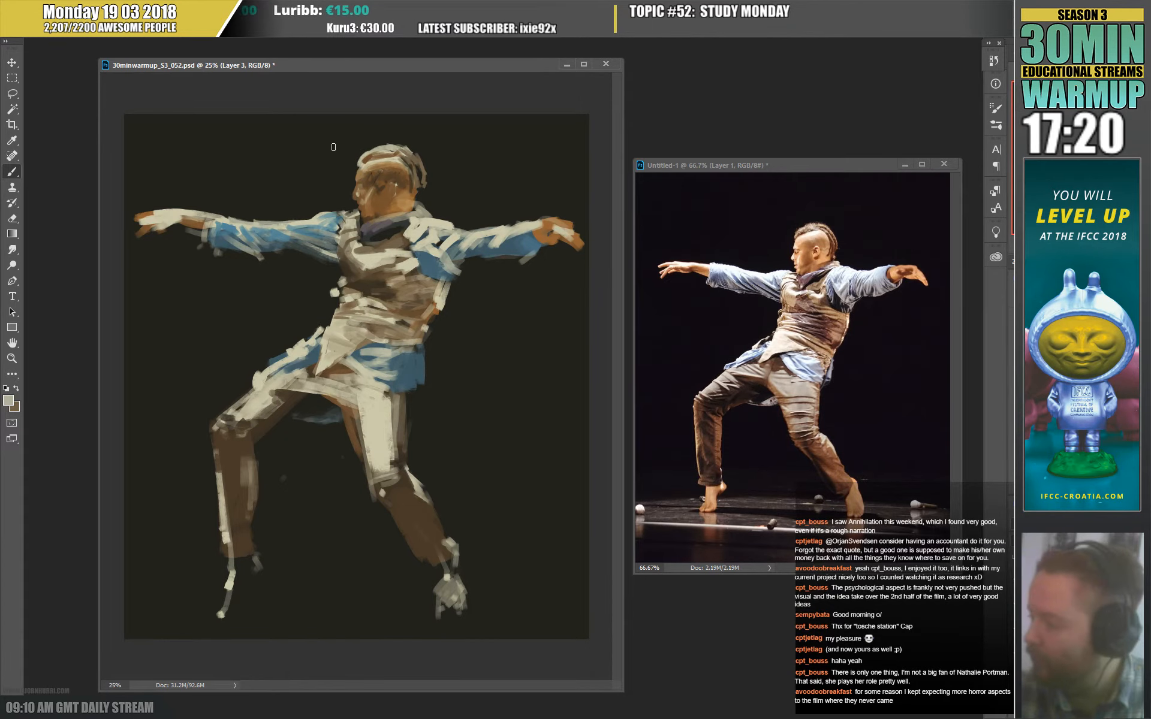
{"action": "left_click", "coordinate": [455, 277], "text": "alt"}
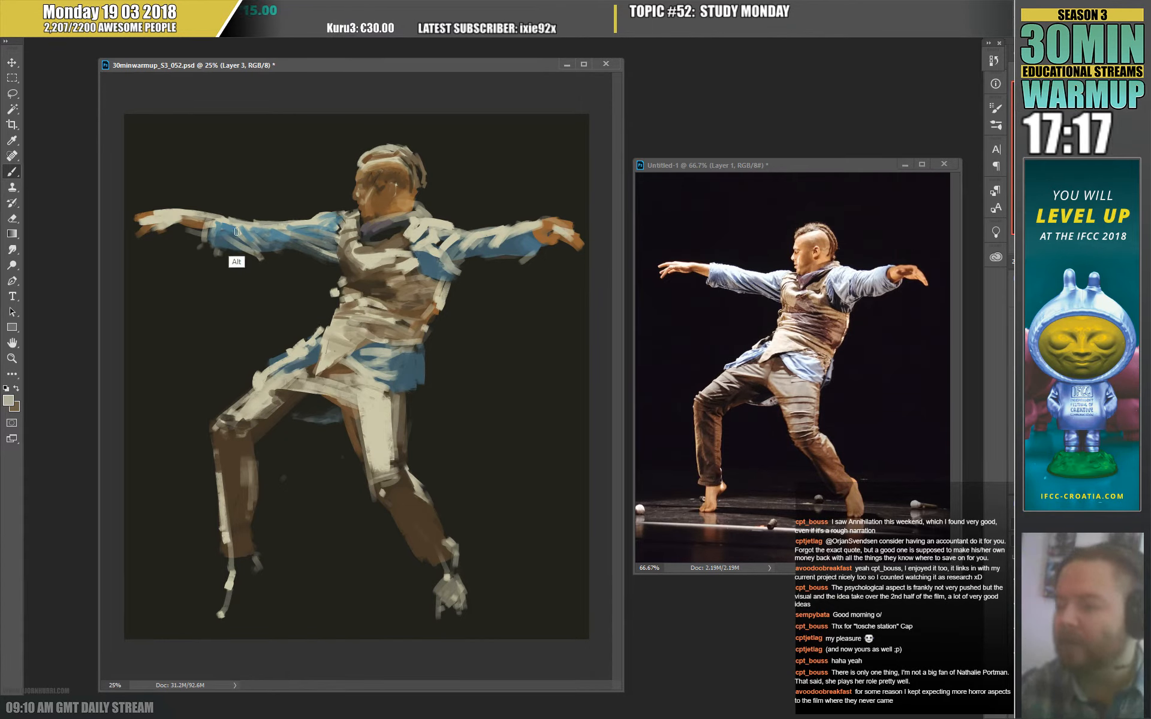
{"action": "left_click", "coordinate": [237, 259], "text": "alt"}
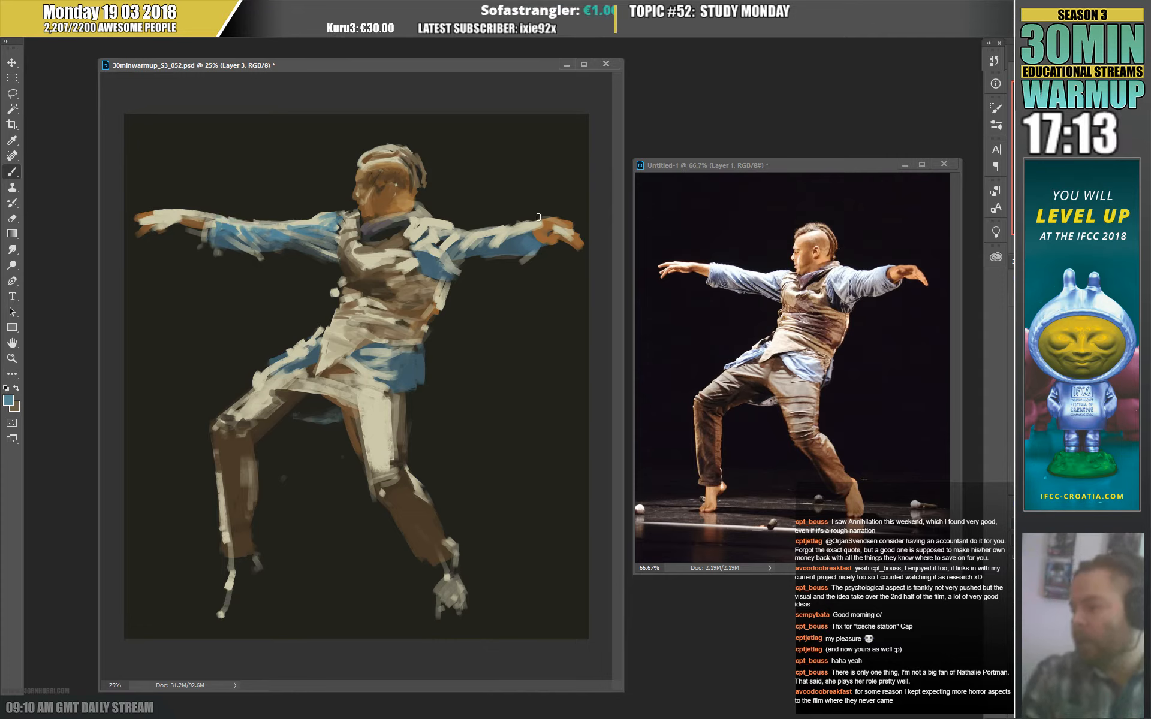
{"action": "left_click", "coordinate": [305, 224], "text": "alt"}
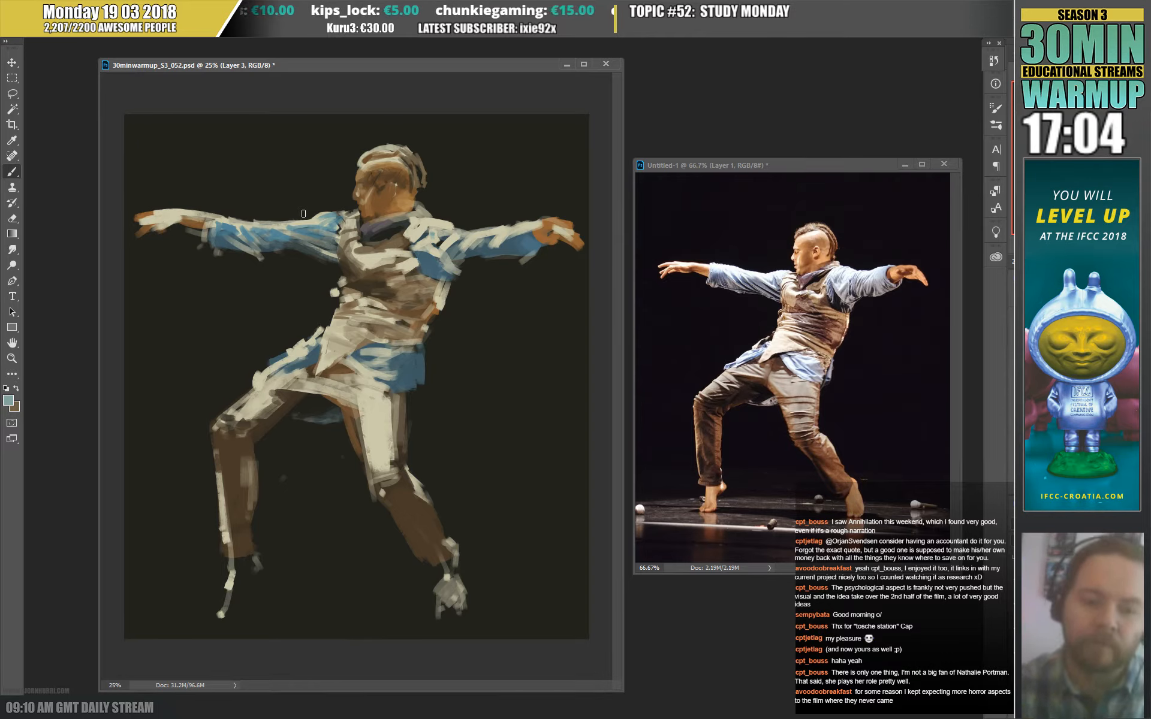
Sample dark blue, pale blue and background tones and paint the shoulder and underarm shadows of the rear sleeve.
{"action": "left_click", "coordinate": [421, 256], "text": "alt"}
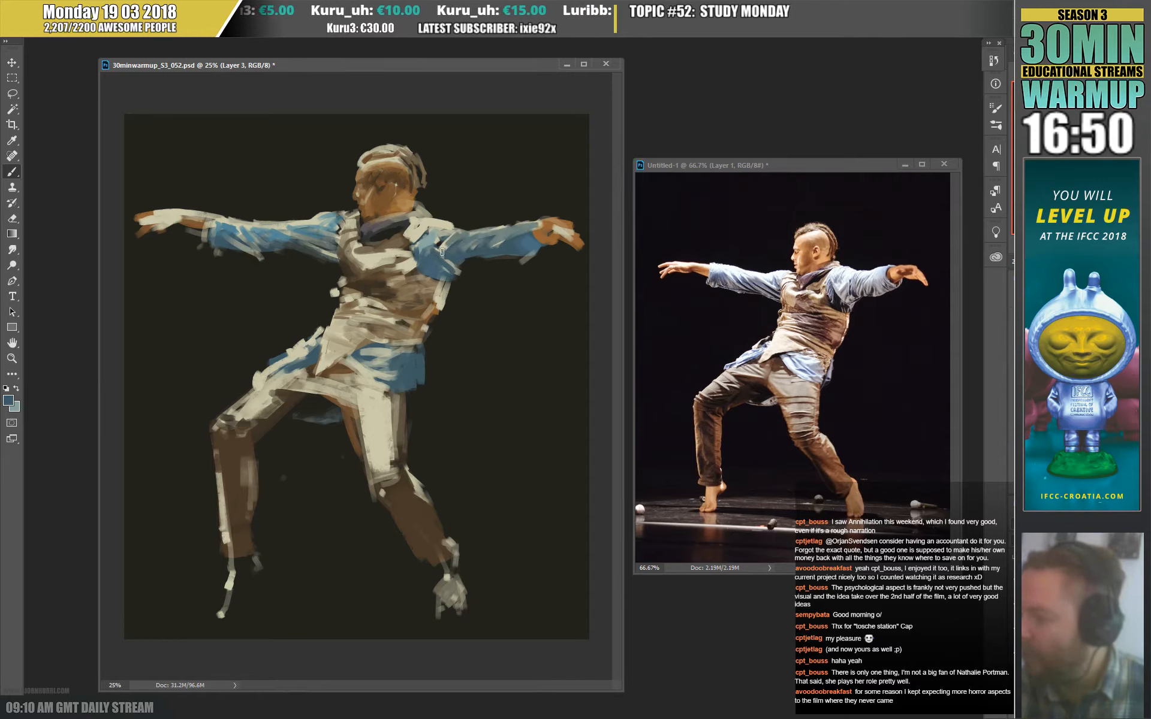
{"action": "left_click", "coordinate": [425, 230], "text": "alt"}
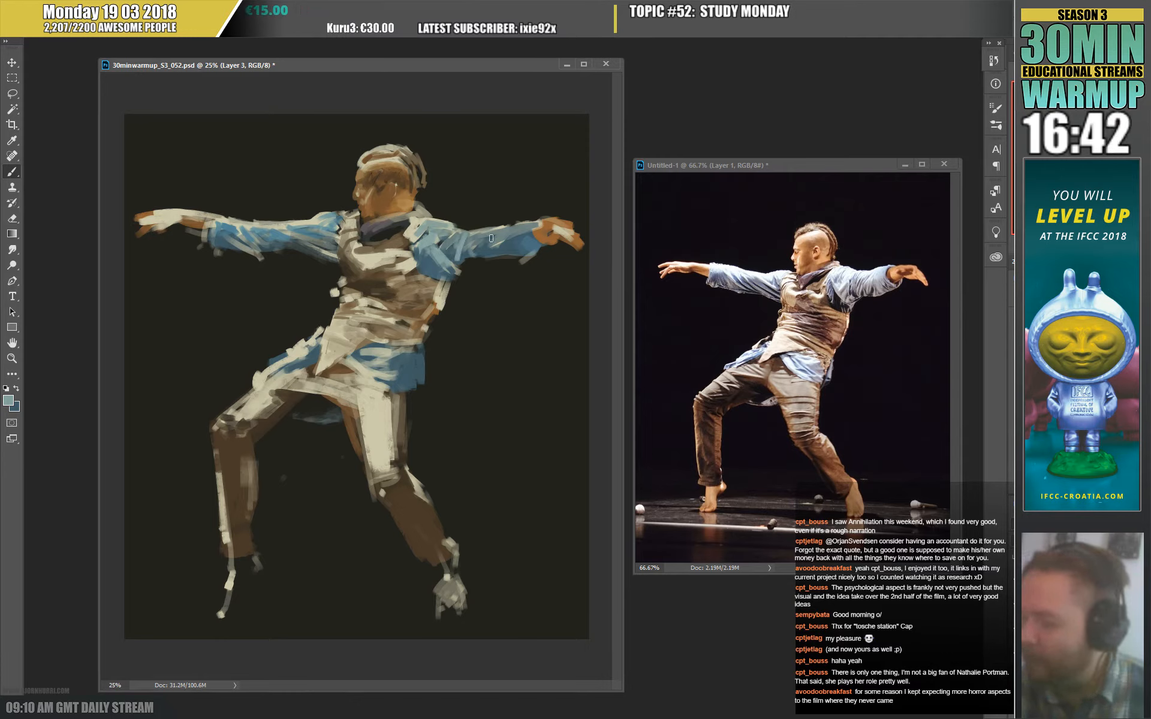
{"action": "left_click", "coordinate": [473, 256], "text": "alt"}
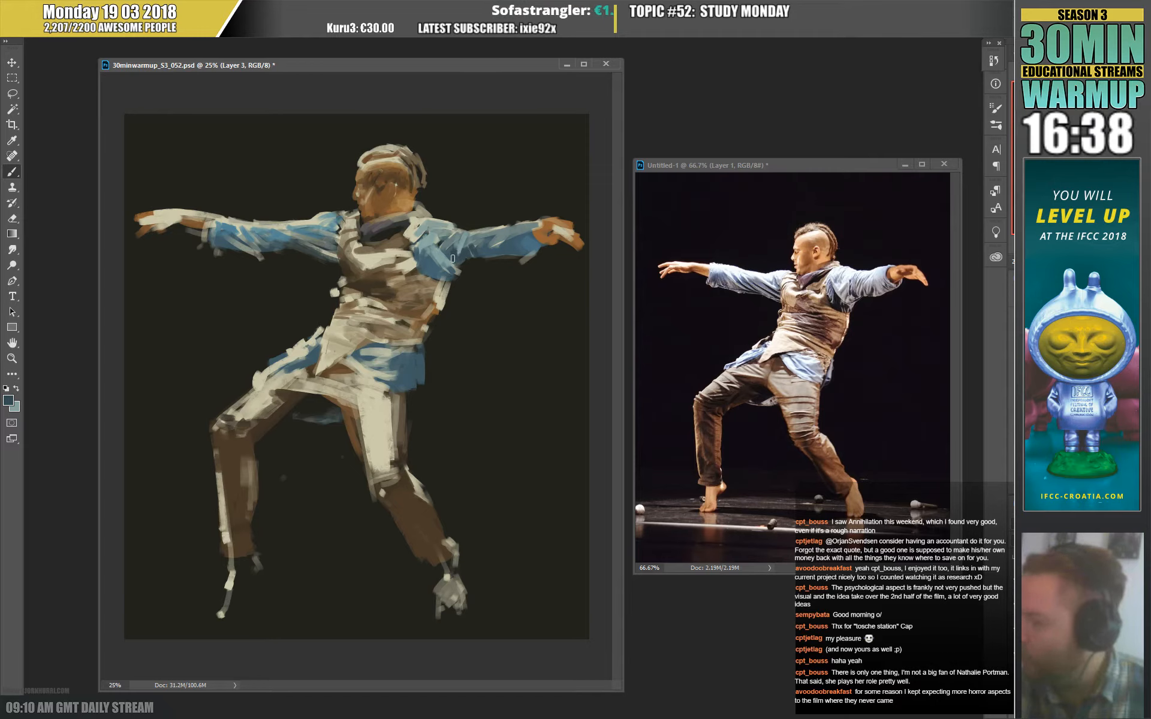
{"action": "left_click", "coordinate": [483, 258], "text": "alt"}
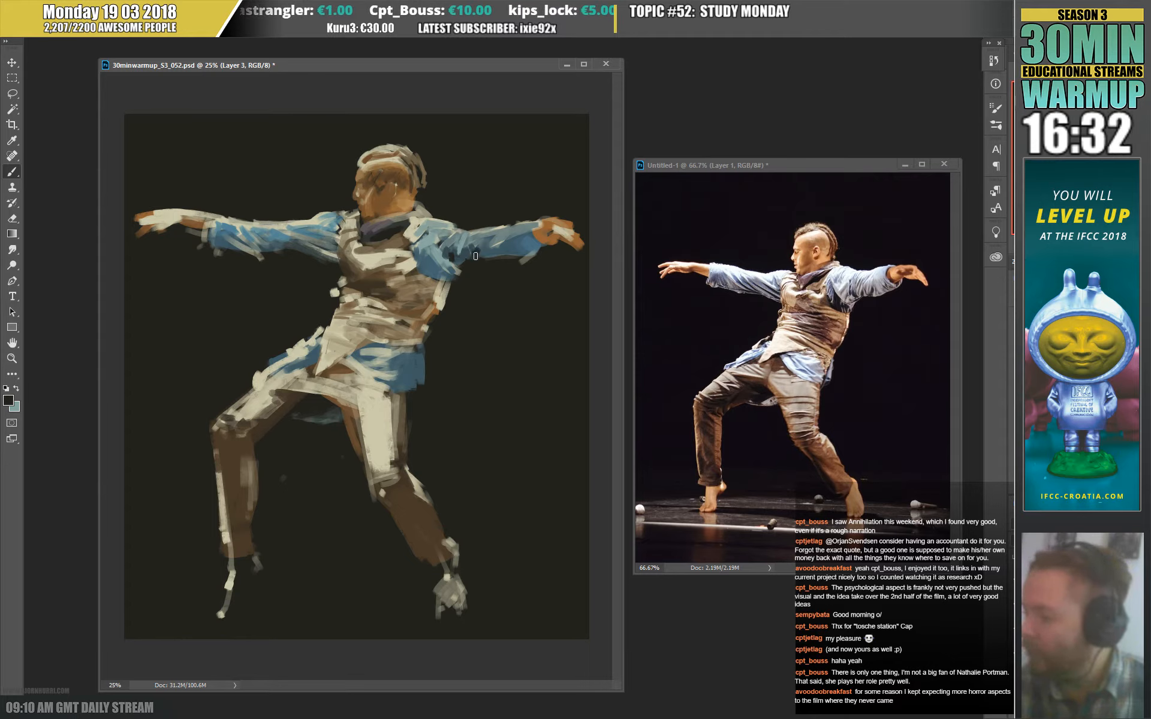
{"action": "left_click", "coordinate": [482, 240], "text": "alt"}
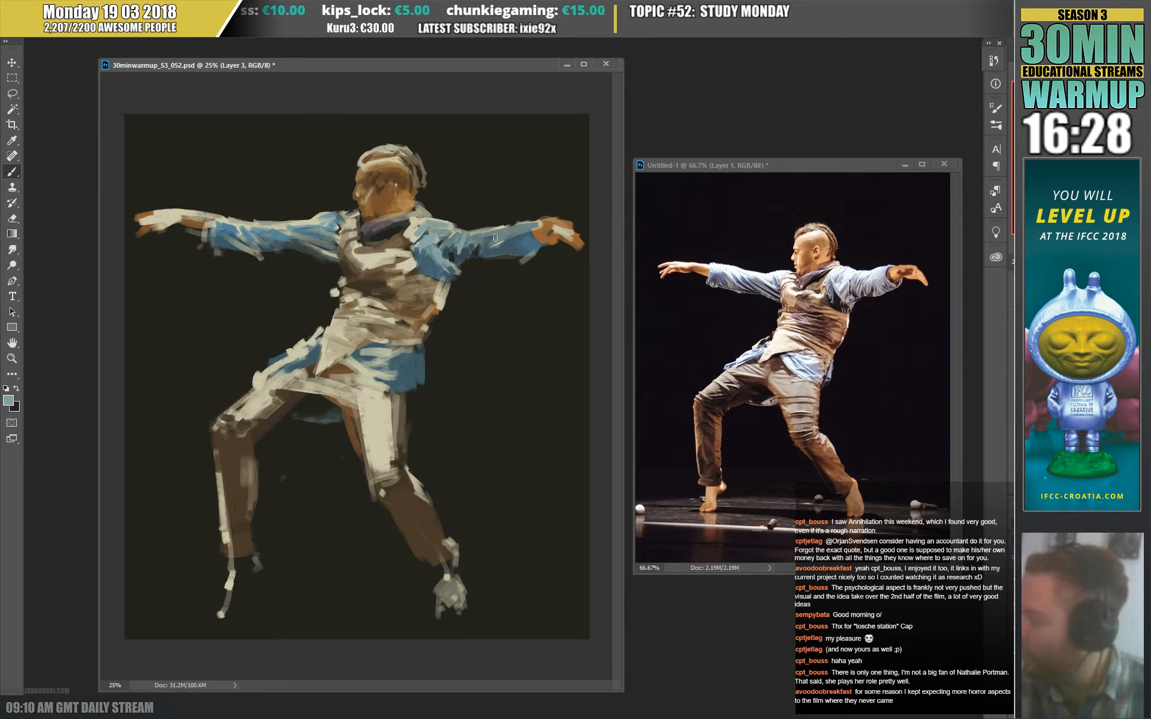
Alternate dark, pale and mid blue to paint the rear sleeve's folds and cuff, and sample the background around the cuff.
{"action": "key", "text": "x"}
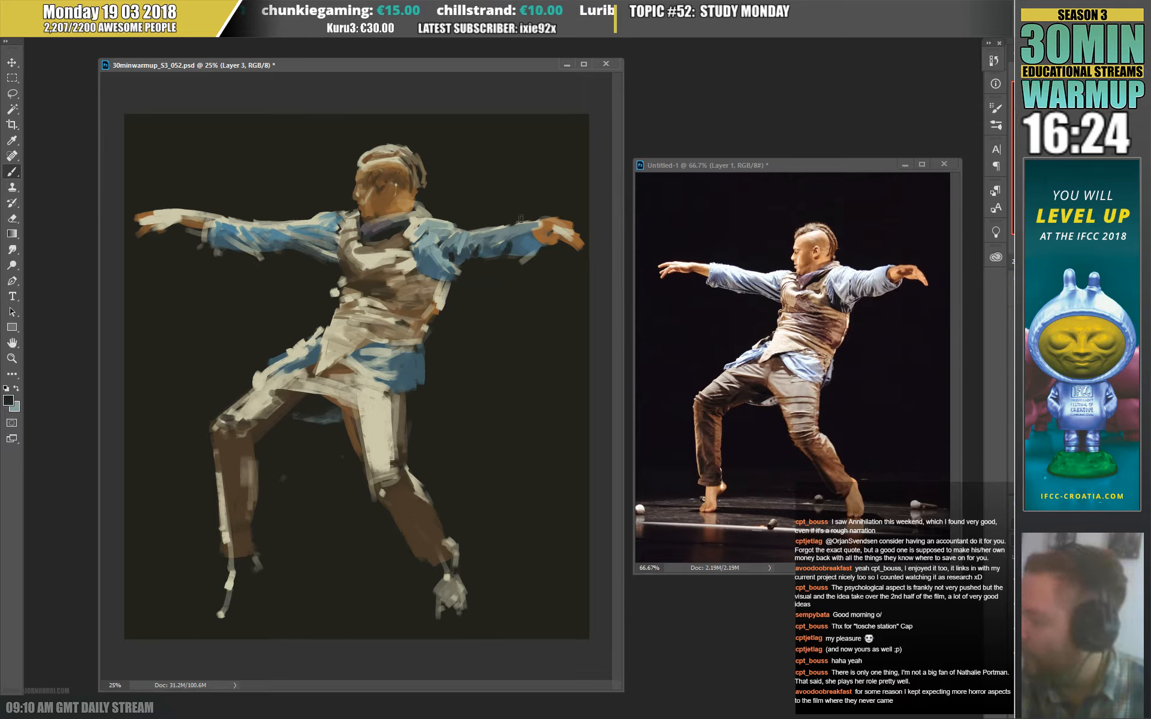
{"action": "key", "text": "x"}
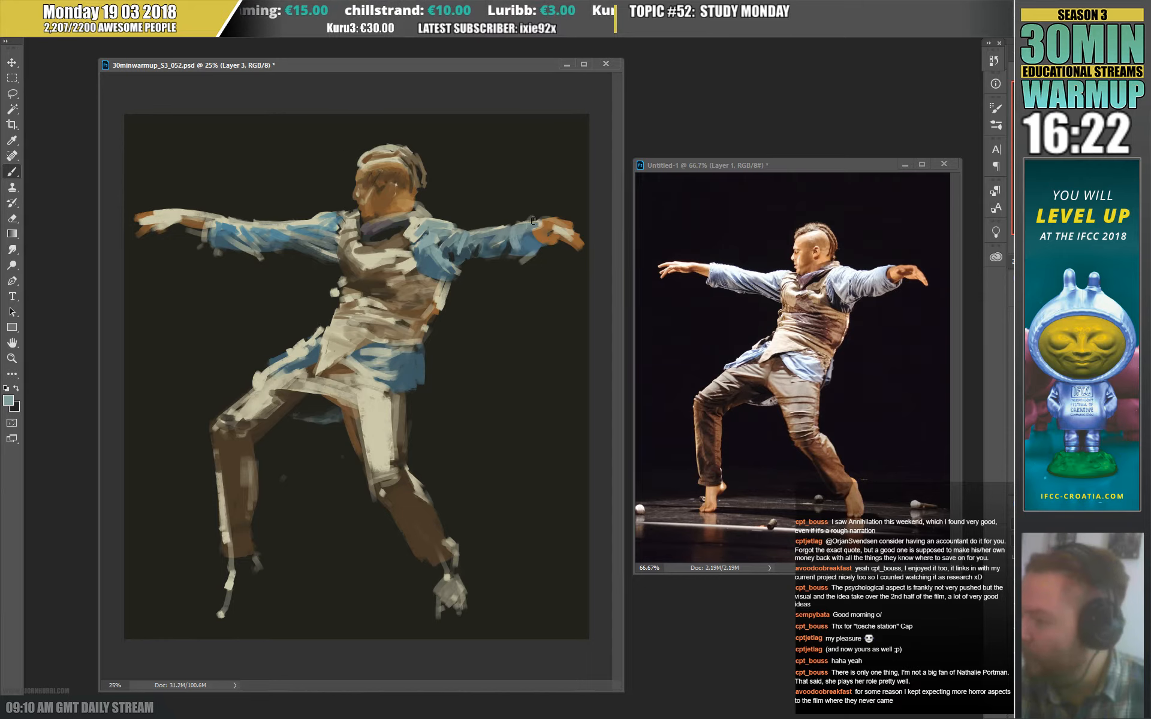
{"action": "key", "text": "x"}
{"action": "left_click_drag", "start_coordinate": [534, 225], "coordinate": [536, 244]}
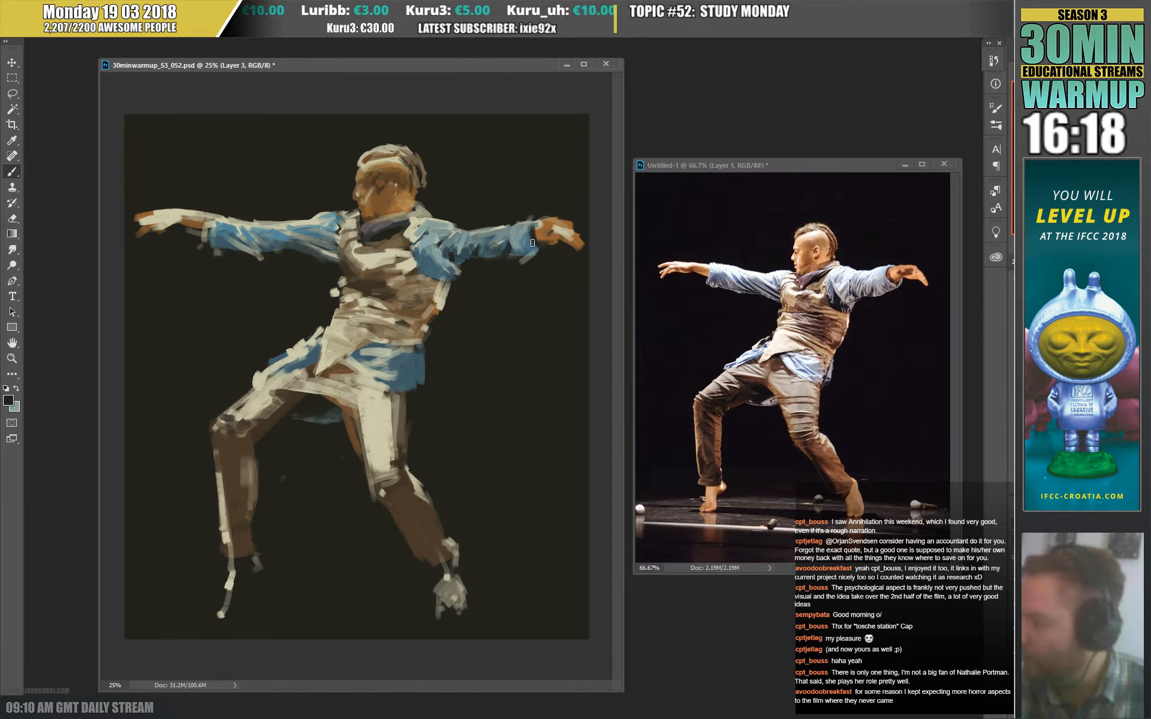
{"action": "key", "text": "x"}
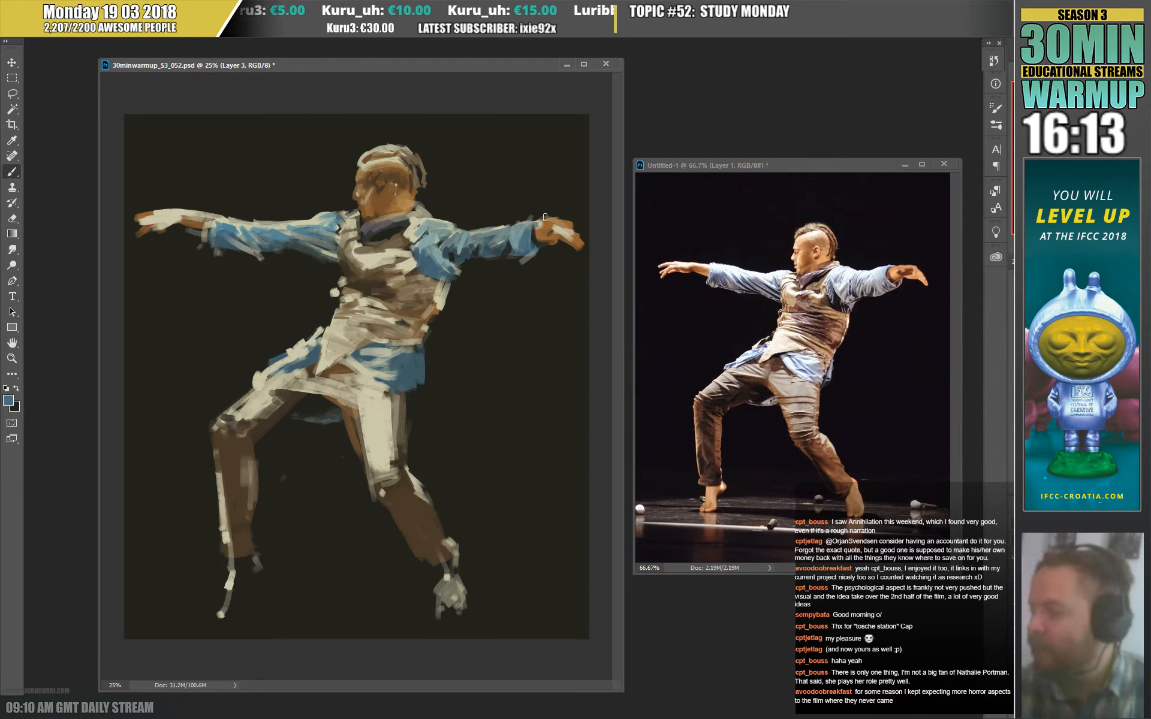
{"action": "left_click", "coordinate": [530, 258], "text": "alt"}
{"action": "left_click", "coordinate": [539, 212], "text": "alt"}
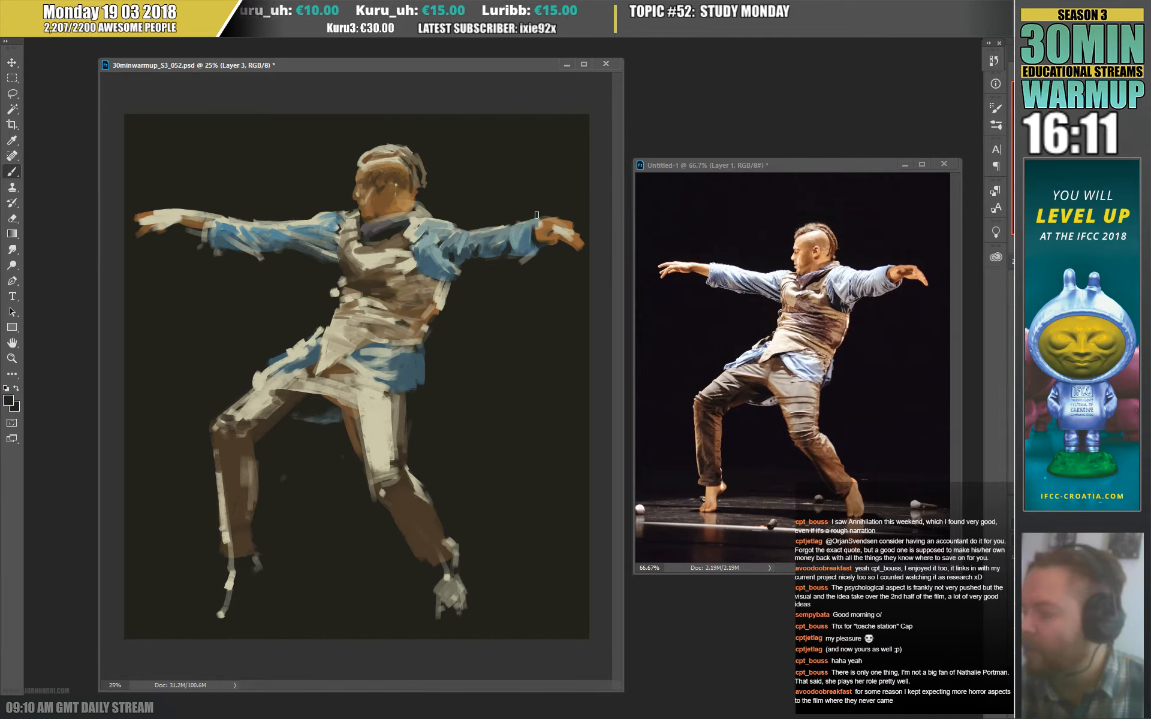
Sample browns and orange from the rear hand and the dark background and repaint the wrist and back of the hand.
{"action": "right_click", "coordinate": [563, 239]}
{"action": "key", "text": "Escape"}
{"action": "left_click", "coordinate": [550, 234], "text": "alt"}
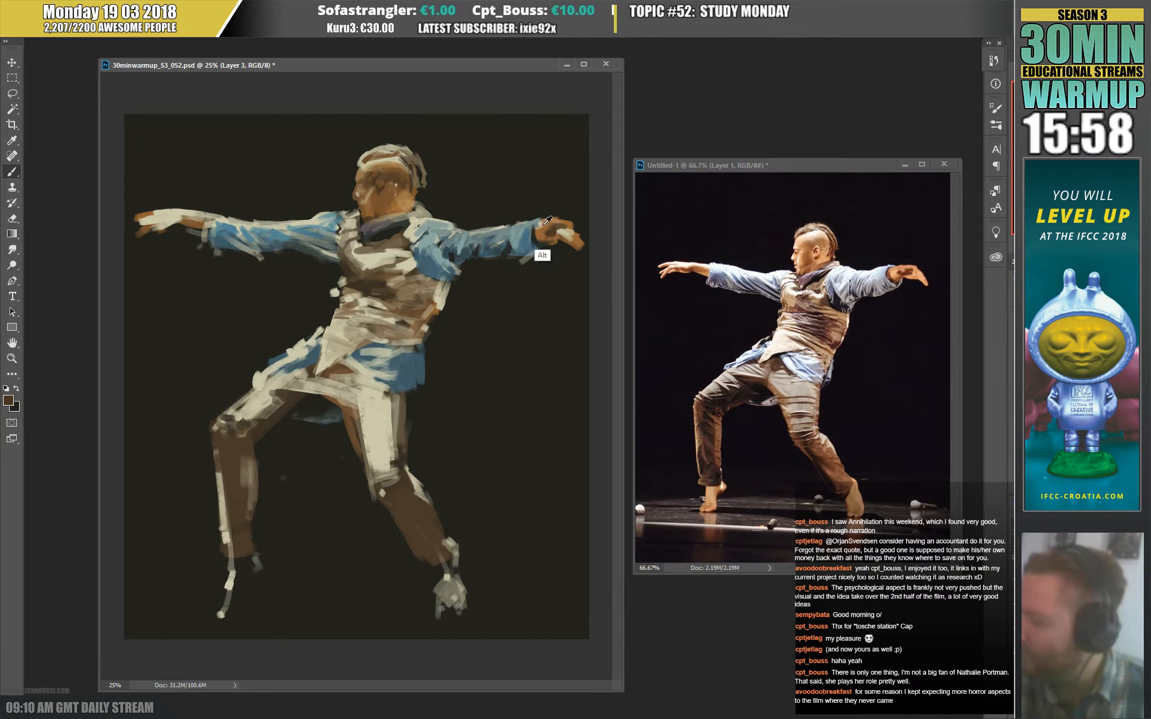
{"action": "left_click", "coordinate": [543, 228], "text": "alt"}
{"action": "left_click", "coordinate": [547, 228], "text": "alt"}
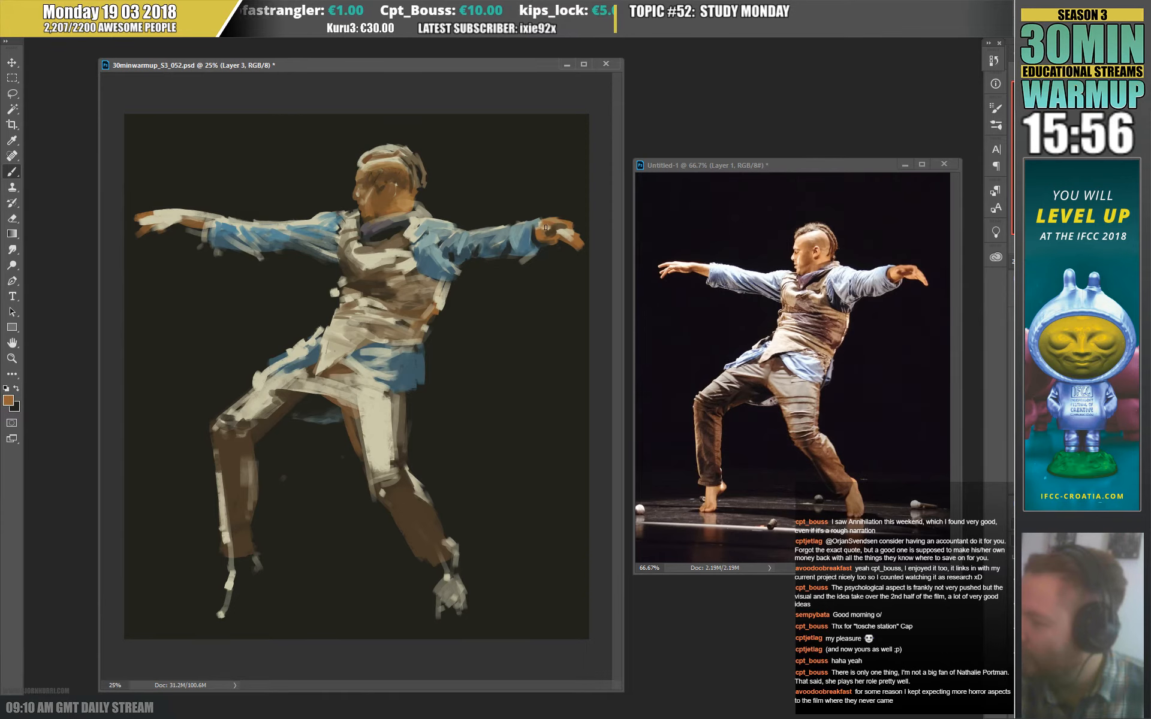
{"action": "left_click", "coordinate": [545, 226], "text": "alt"}
{"action": "left_click", "coordinate": [557, 213], "text": "alt"}
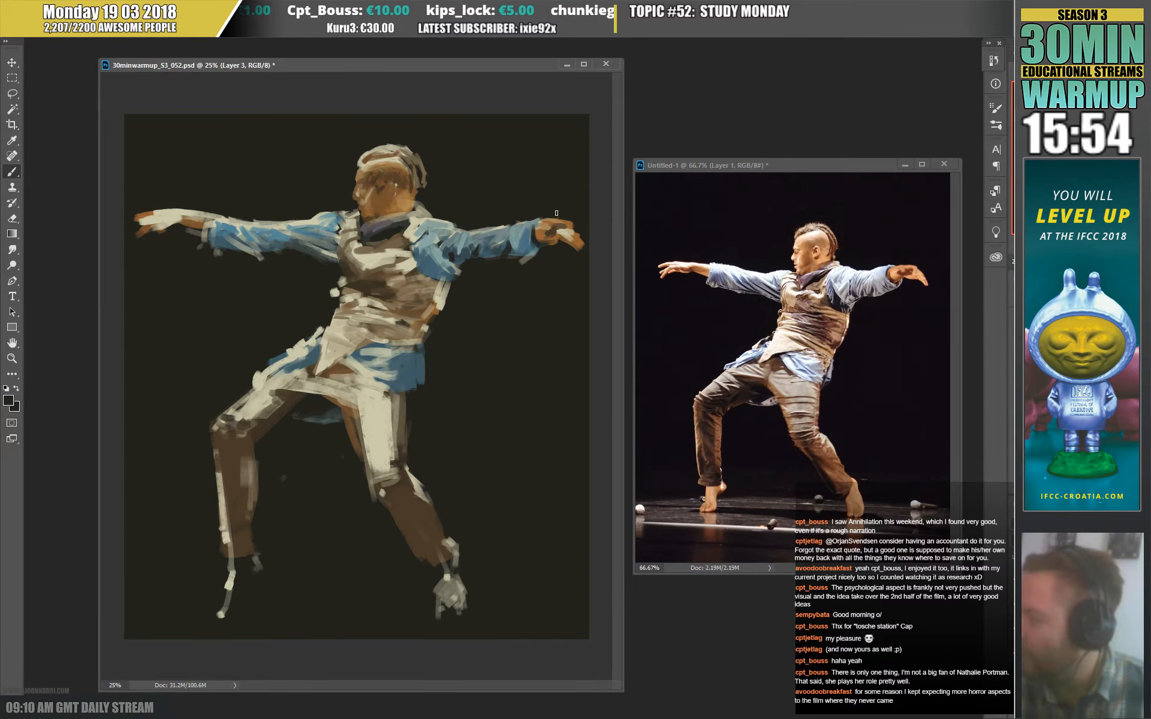
Sample skin browns and tan from the rear hand and paint over its pale marks to define the fingers.
{"action": "left_click", "coordinate": [580, 238], "text": "alt"}
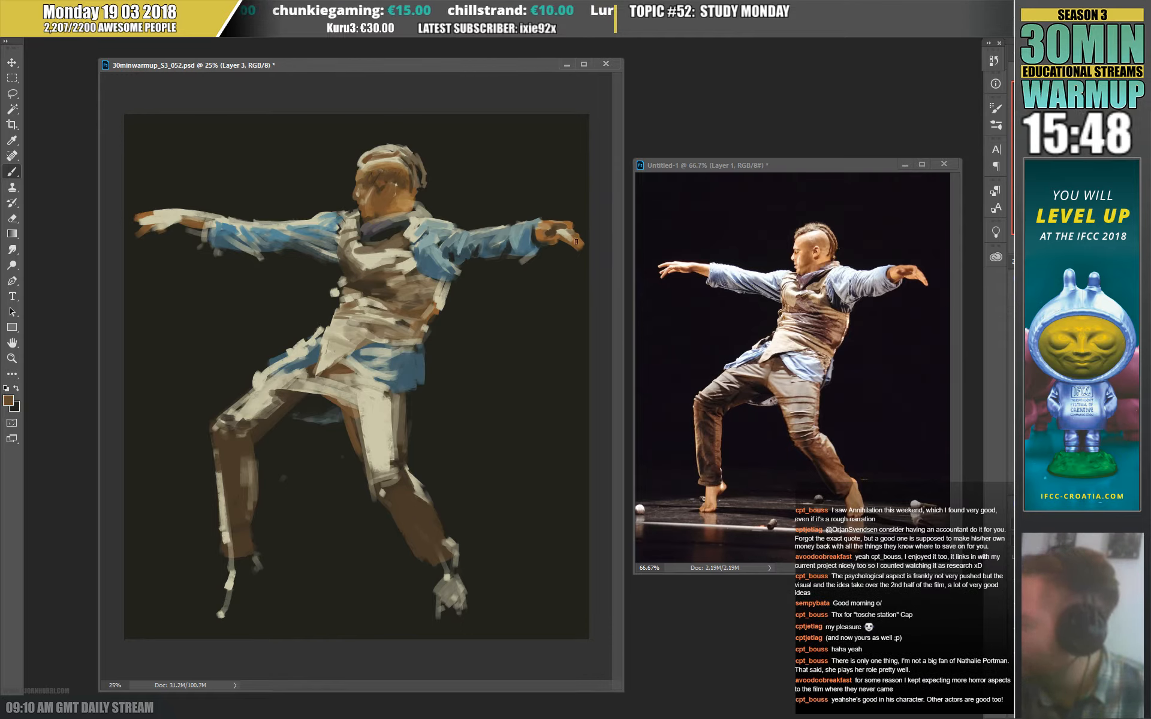
{"action": "left_click", "coordinate": [575, 240], "text": "alt"}
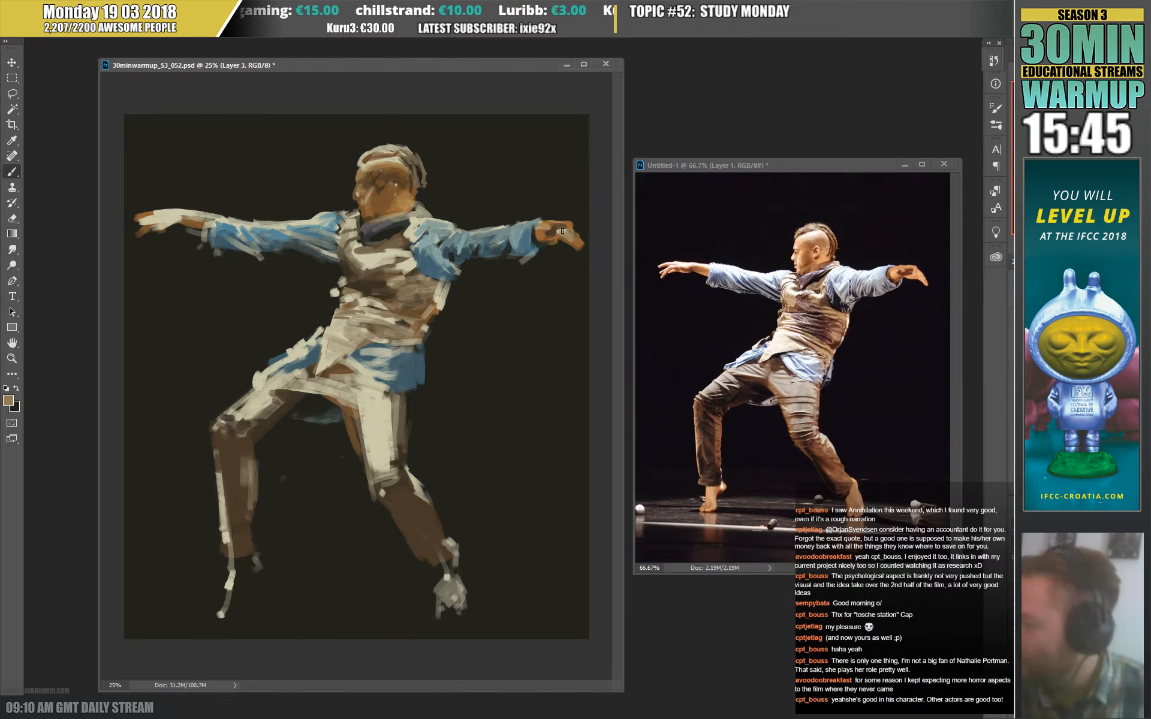
{"action": "left_click", "coordinate": [571, 226], "text": "alt"}
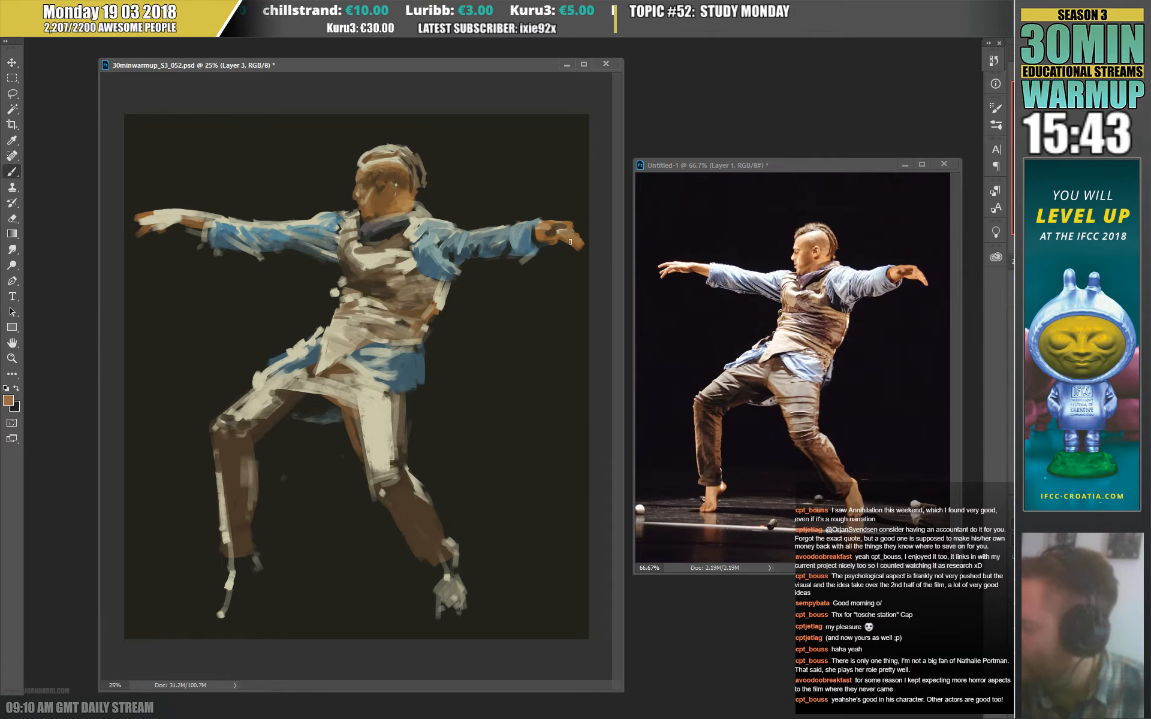
{"action": "key", "text": "alt"}
{"action": "left_click", "coordinate": [552, 232], "text": "alt"}
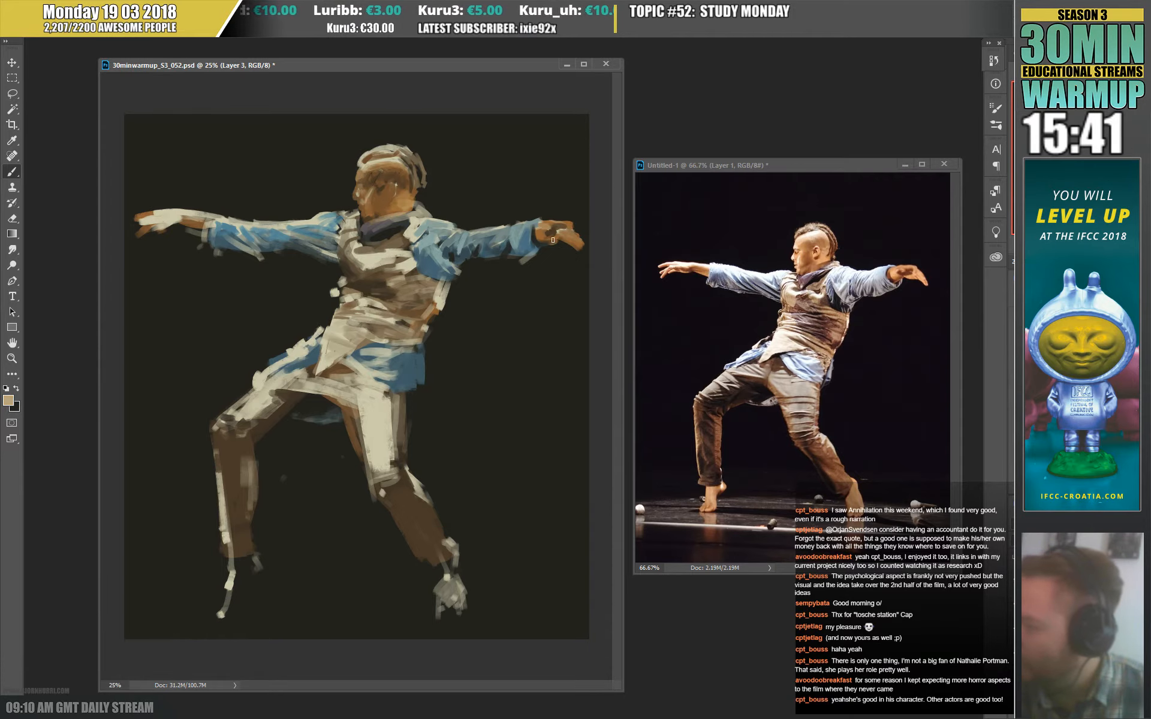
Sample the dark background and orange-brown skin tones and refine the rear hand's outline and palm.
{"action": "left_click", "coordinate": [550, 246], "text": "alt"}
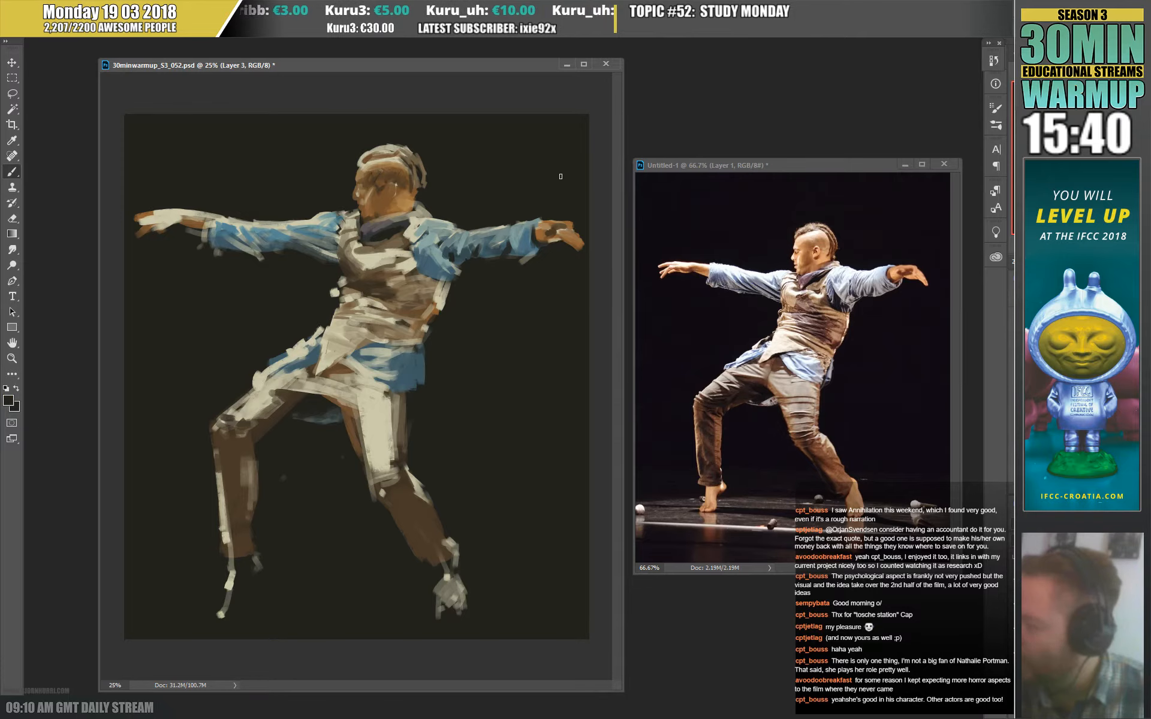
{"action": "left_click", "coordinate": [548, 250], "text": "alt"}
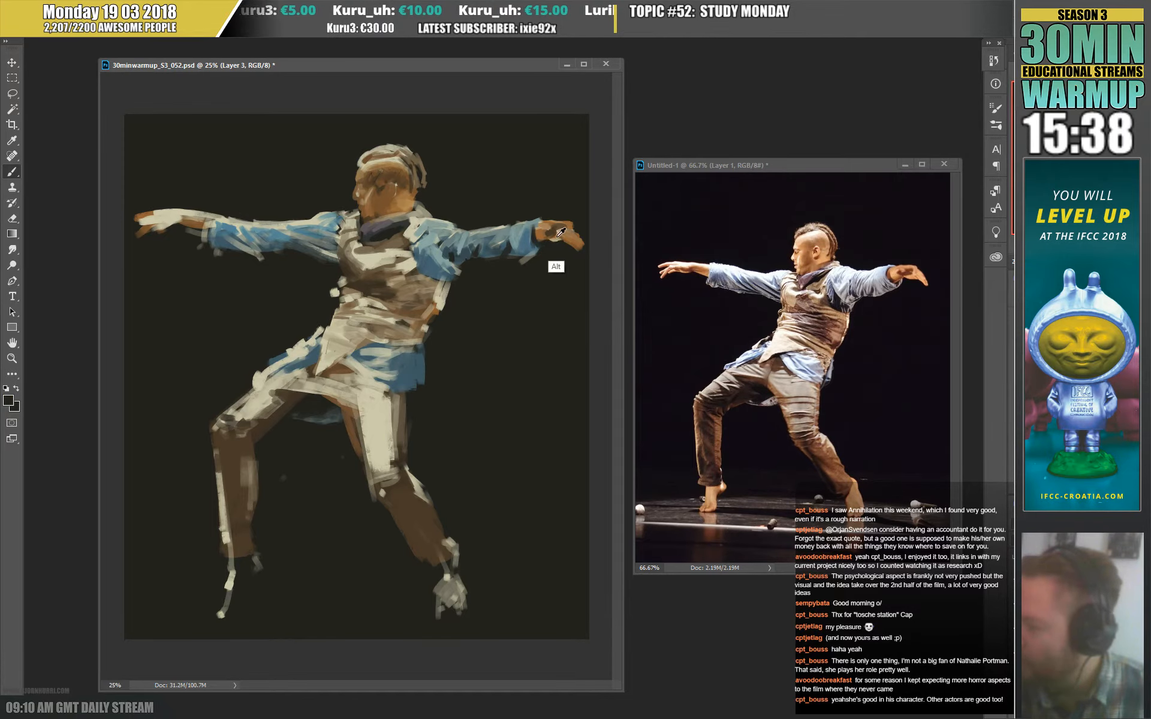
{"action": "left_click", "coordinate": [563, 234], "text": "alt"}
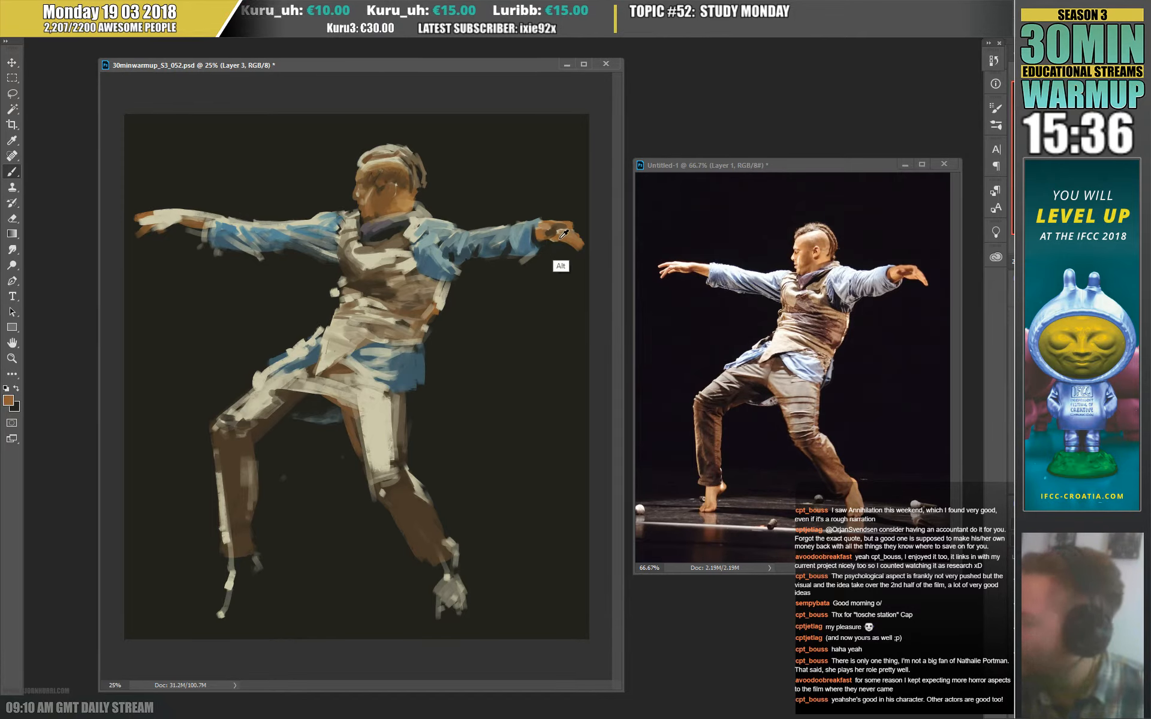
{"action": "left_click", "coordinate": [557, 235], "text": "alt"}
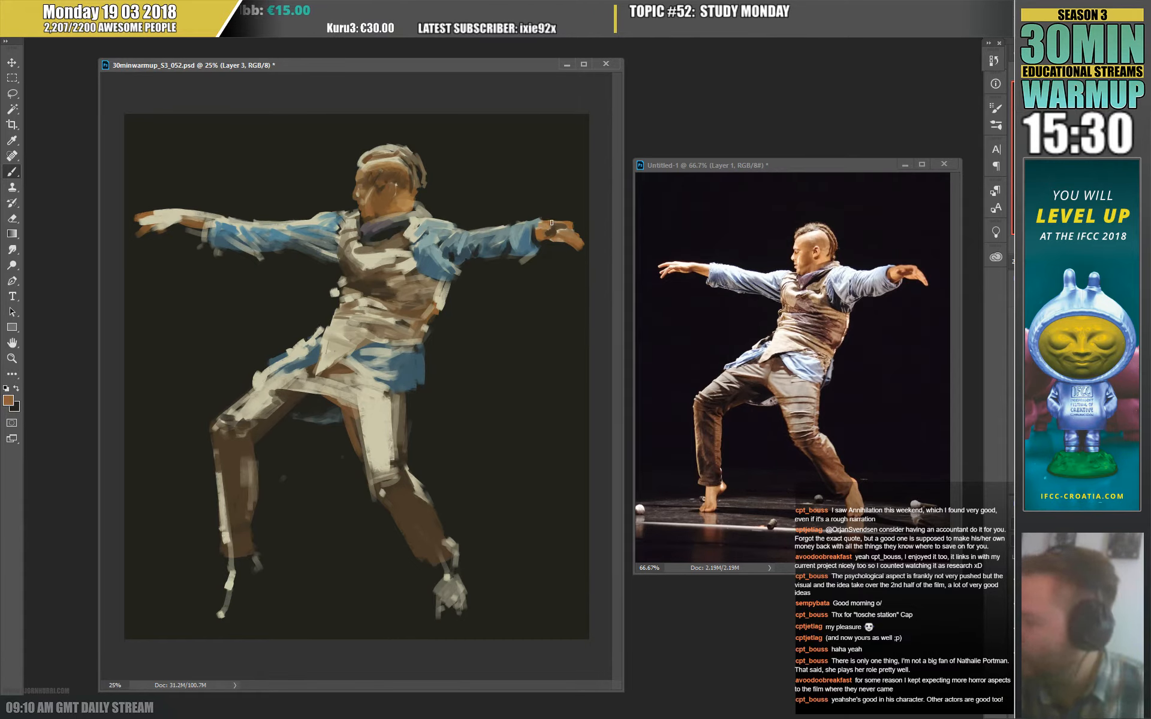
{"action": "left_click", "coordinate": [561, 261], "text": "alt"}
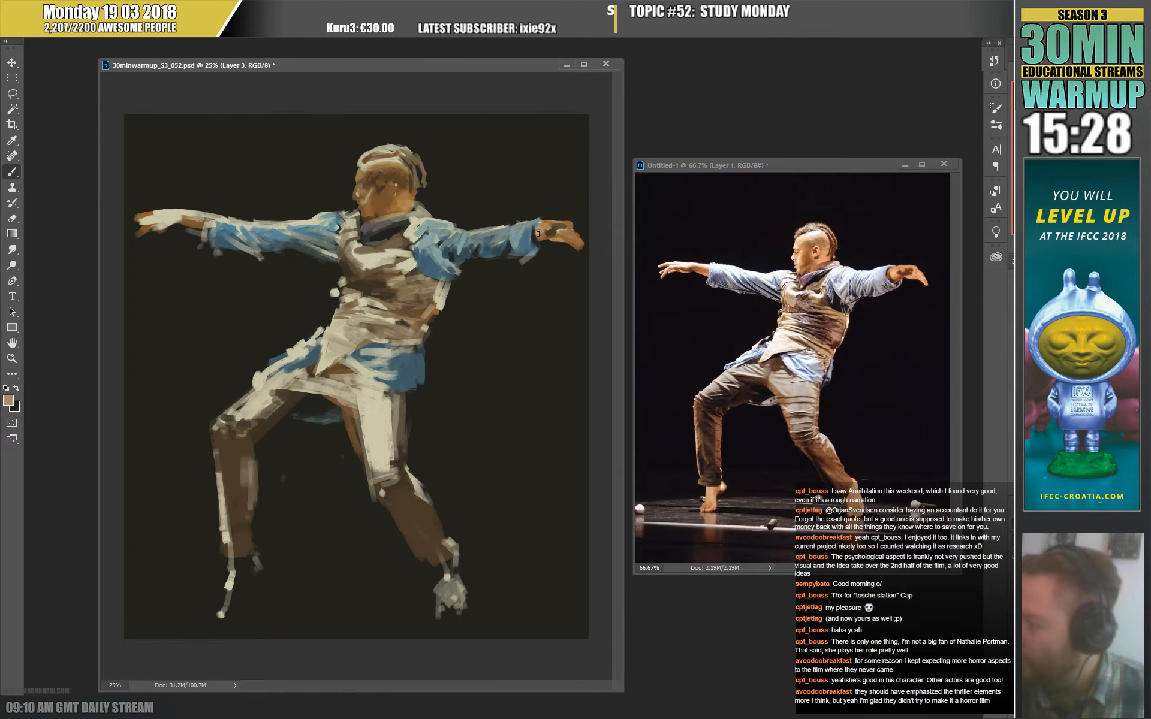
Sample browns near the wrist and the dark background and clean up the rear hand's wrist and lower edge.
{"action": "left_click", "coordinate": [538, 234], "text": "alt"}
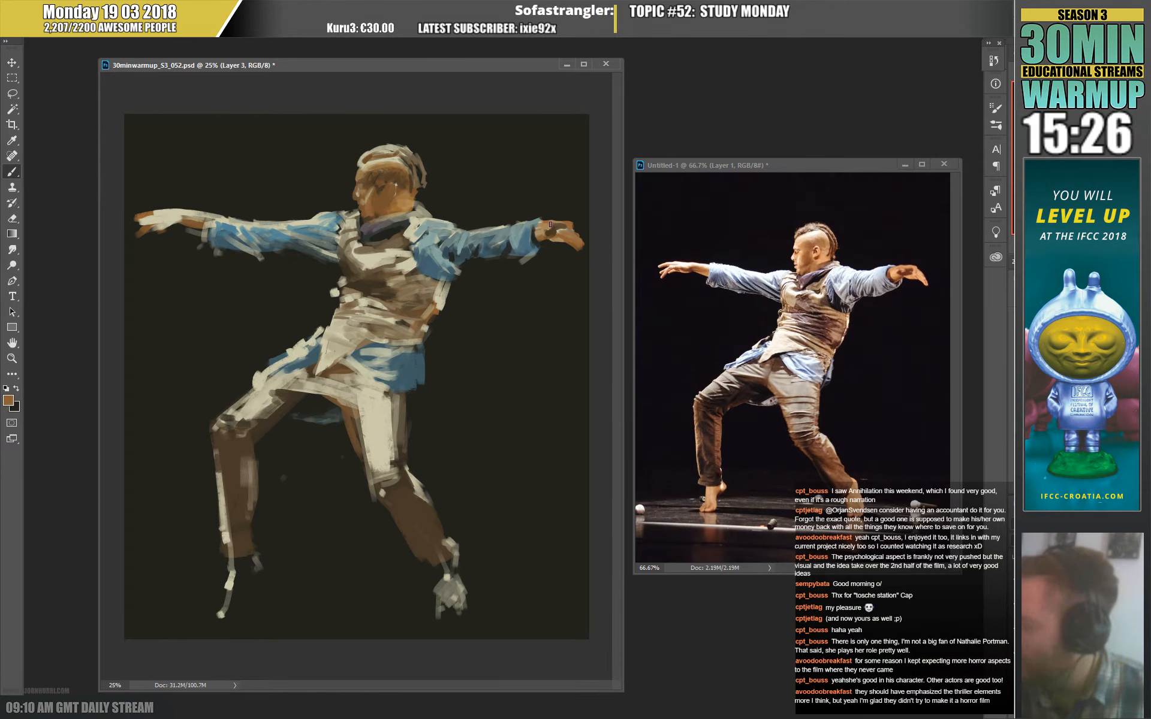
{"action": "left_click", "coordinate": [540, 240], "text": "alt"}
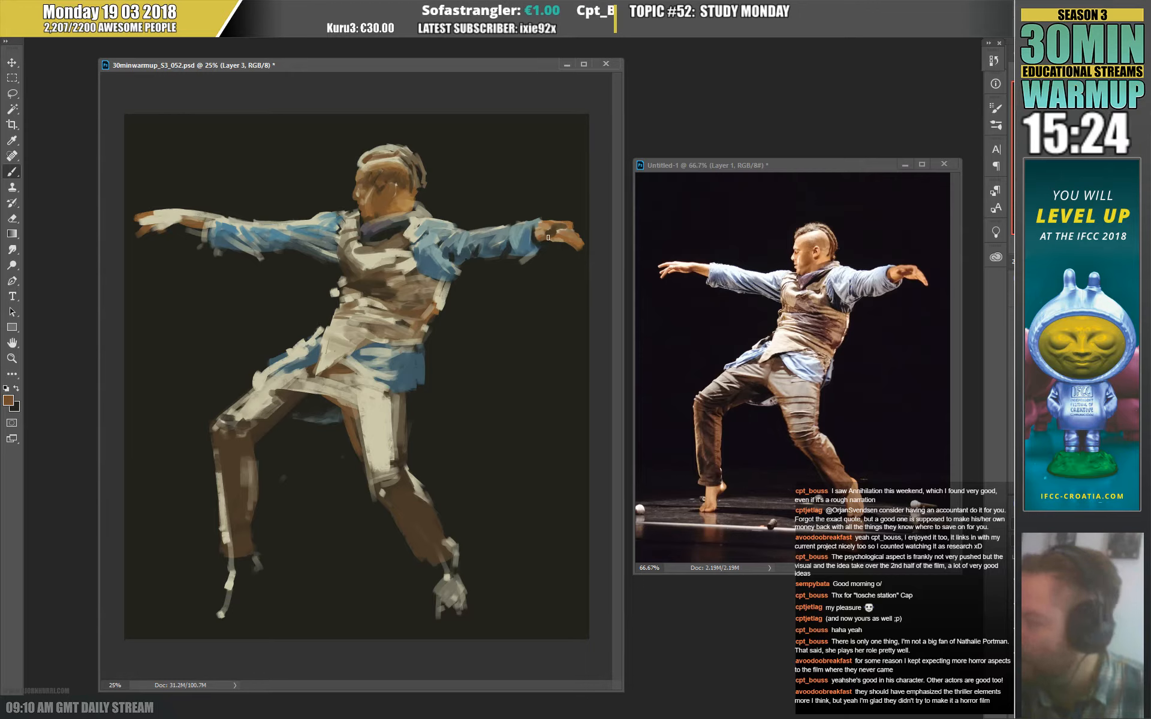
{"action": "left_click", "coordinate": [546, 259], "text": "alt"}
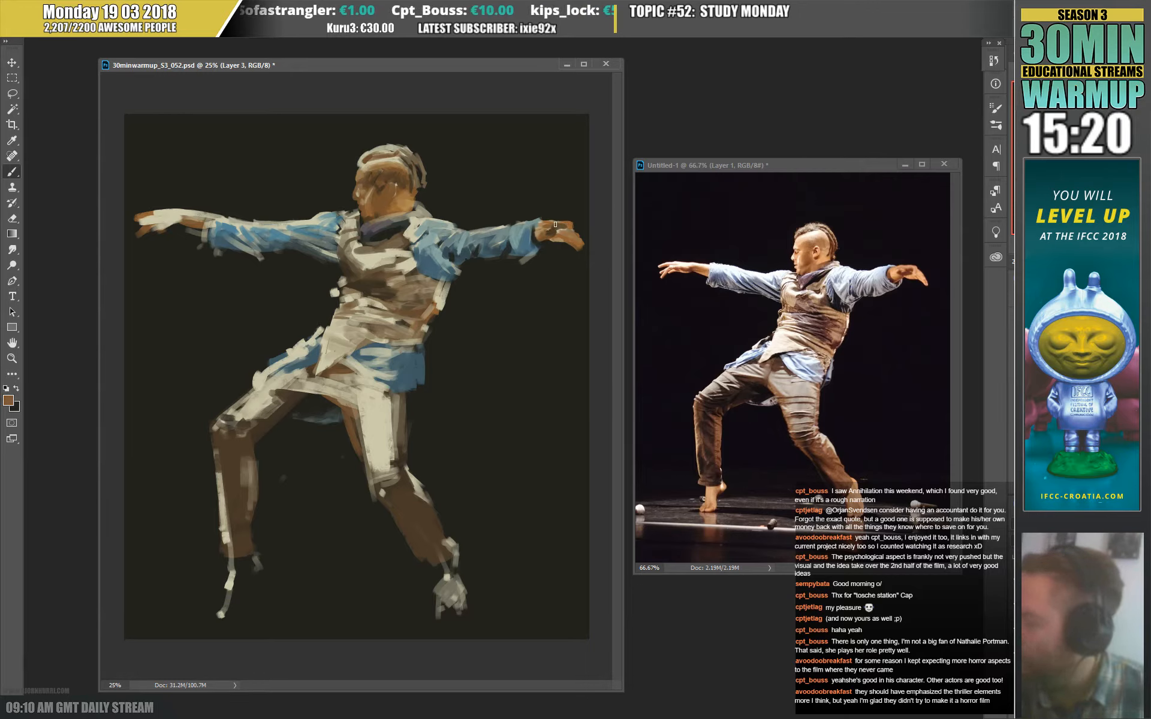
{"action": "left_click", "coordinate": [547, 247], "text": "alt"}
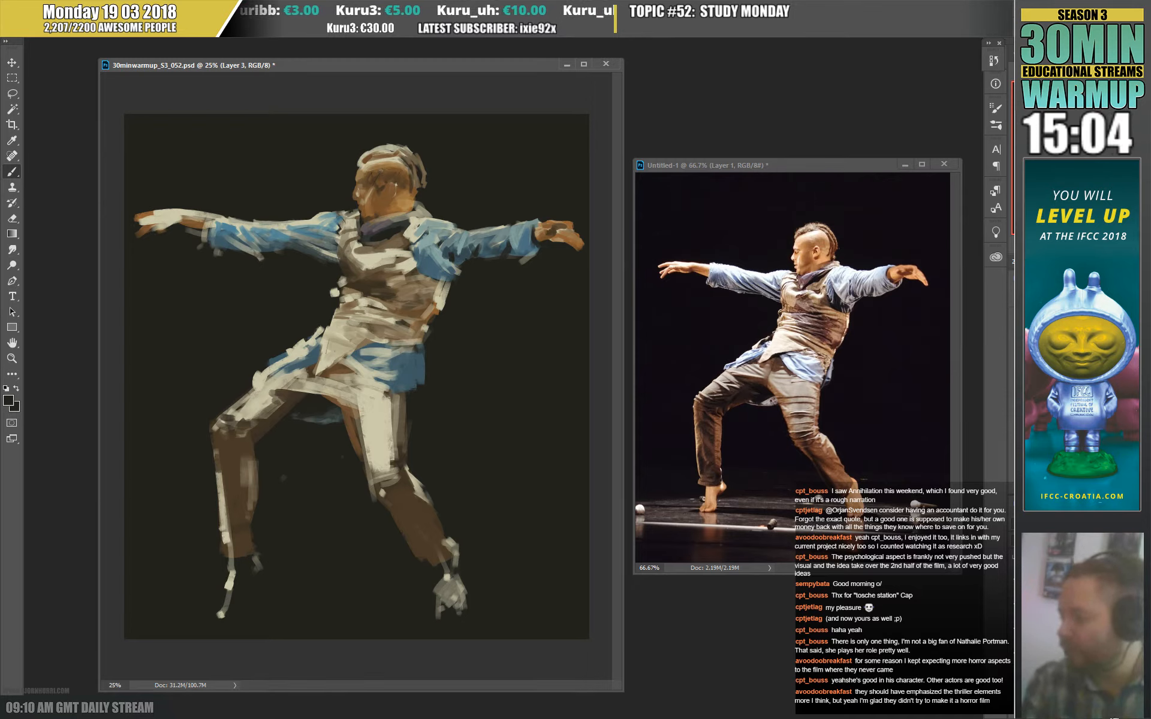
Create a new layer, choose its blend mode, sample blue from the front sleeve and open the brush presets.
{"action": "key", "text": "ctrl+shift+alt+n"}
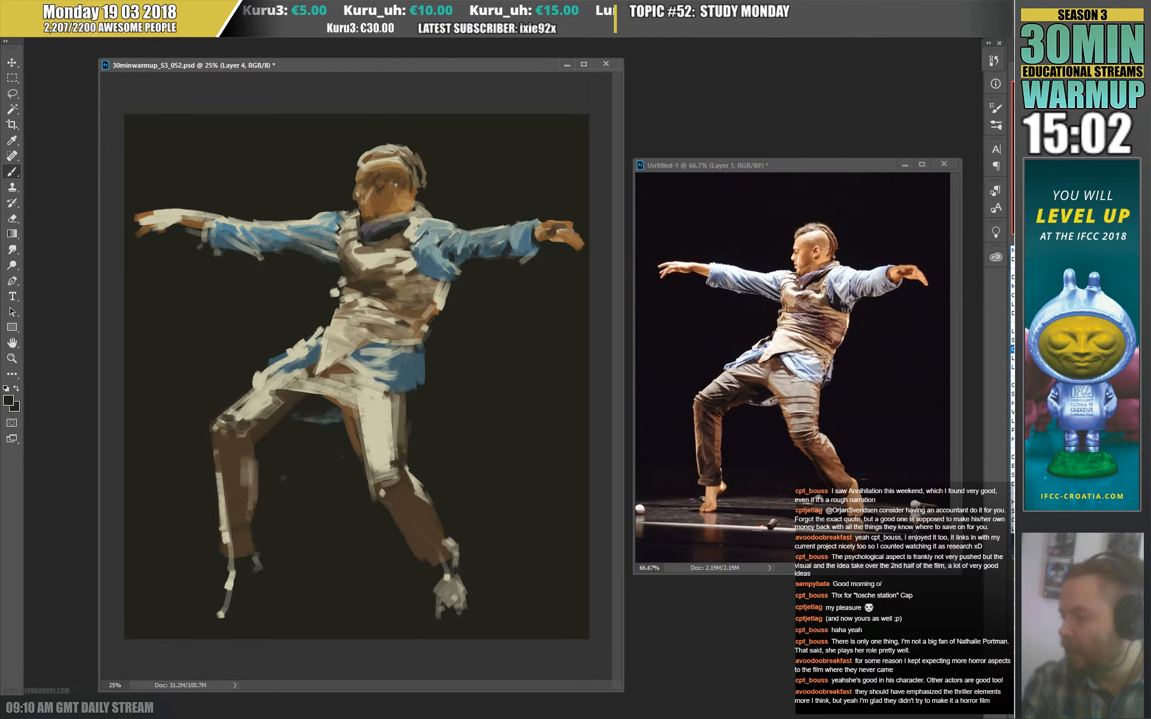
{"action": "left_click", "coordinate": [1013, 349]}
{"action": "left_click", "coordinate": [298, 250], "text": "alt"}
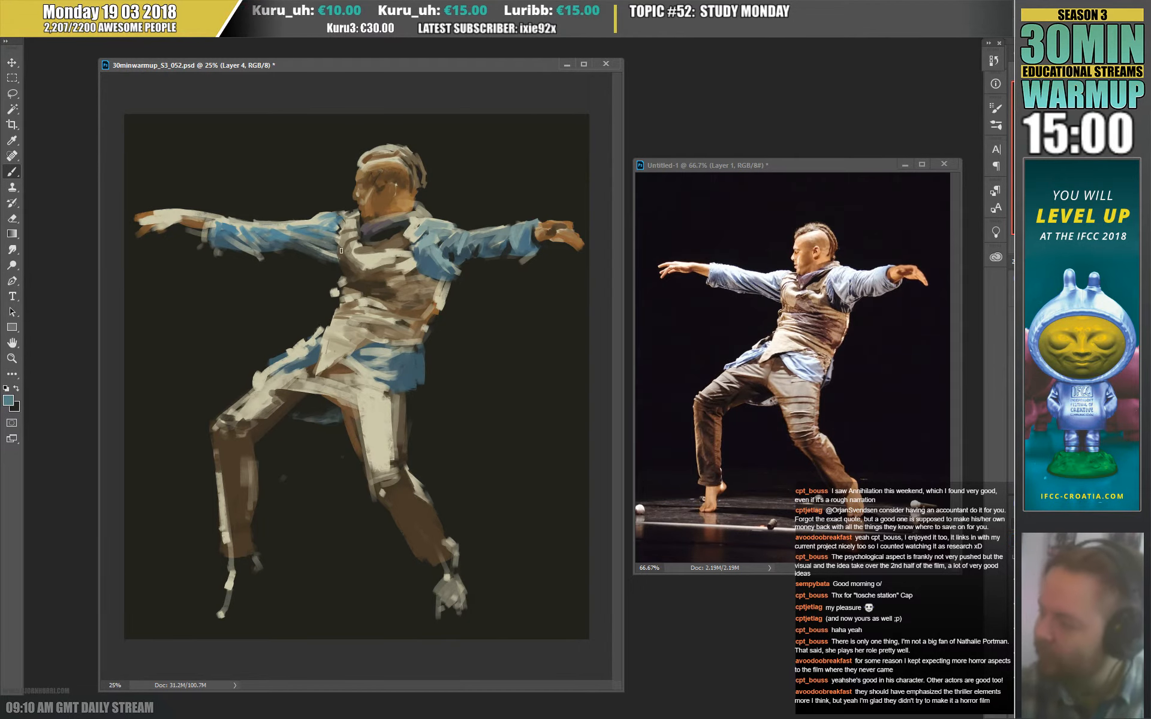
{"action": "right_click", "coordinate": [377, 240]}
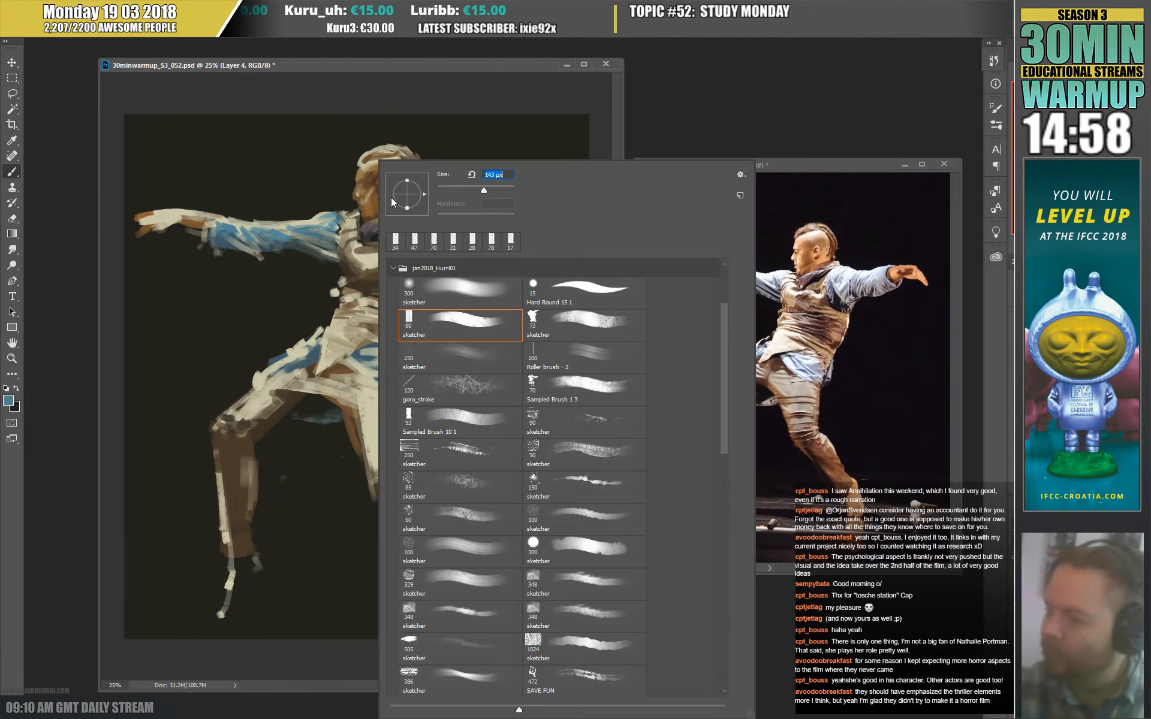
Brighten the blue shirt with lighter blue brush strokes along both sleeves, the shirt tails and the patch below the hips.
{"action": "left_click", "coordinate": [216, 228]}
{"action": "left_click_drag", "start_coordinate": [216, 221], "coordinate": [322, 235]}
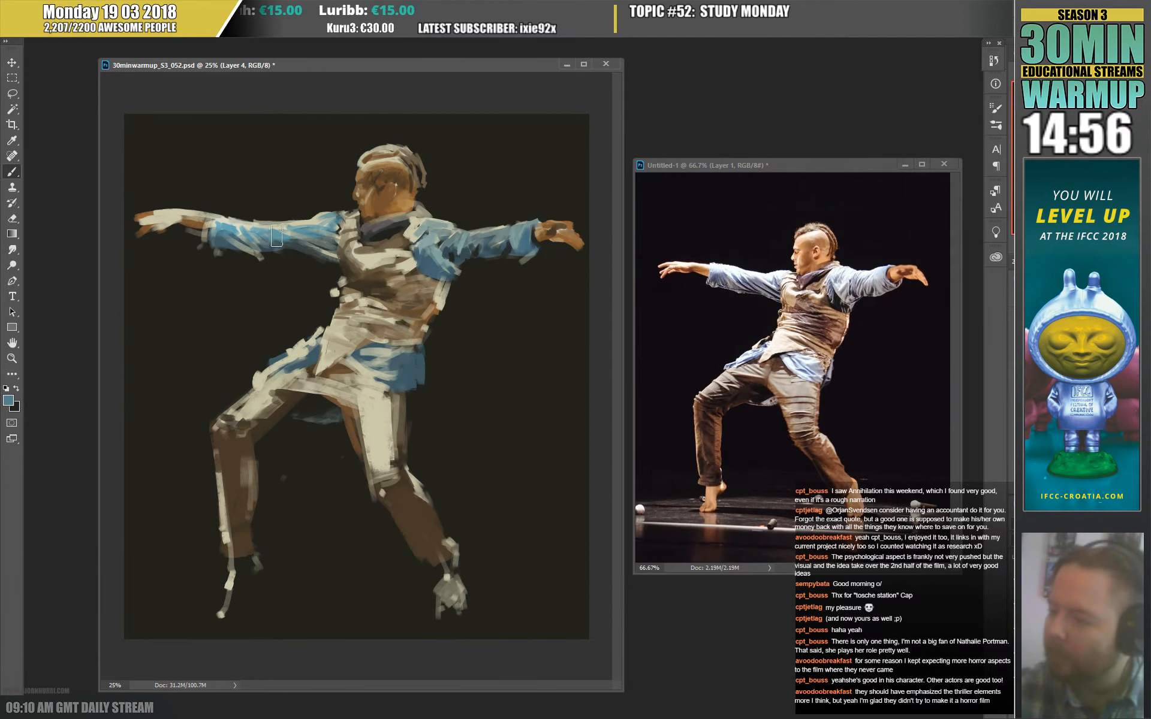
{"action": "mouse_move", "coordinate": [434, 221]}
{"action": "left_mouse_down"}
{"action": "mouse_move", "coordinate": [504, 233]}
{"action": "mouse_move", "coordinate": [467, 247]}
{"action": "mouse_move", "coordinate": [507, 248]}
{"action": "mouse_move", "coordinate": [493, 244]}
{"action": "mouse_move", "coordinate": [521, 234]}
{"action": "mouse_move", "coordinate": [466, 239]}
{"action": "mouse_move", "coordinate": [492, 214]}
{"action": "mouse_move", "coordinate": [457, 236]}
{"action": "mouse_move", "coordinate": [424, 238]}
{"action": "mouse_move", "coordinate": [433, 269]}
{"action": "left_mouse_up"}
{"action": "mouse_move", "coordinate": [366, 356]}
{"action": "left_mouse_down"}
{"action": "mouse_move", "coordinate": [380, 377]}
{"action": "mouse_move", "coordinate": [422, 332]}
{"action": "mouse_move", "coordinate": [374, 334]}
{"action": "mouse_move", "coordinate": [398, 337]}
{"action": "left_mouse_up"}
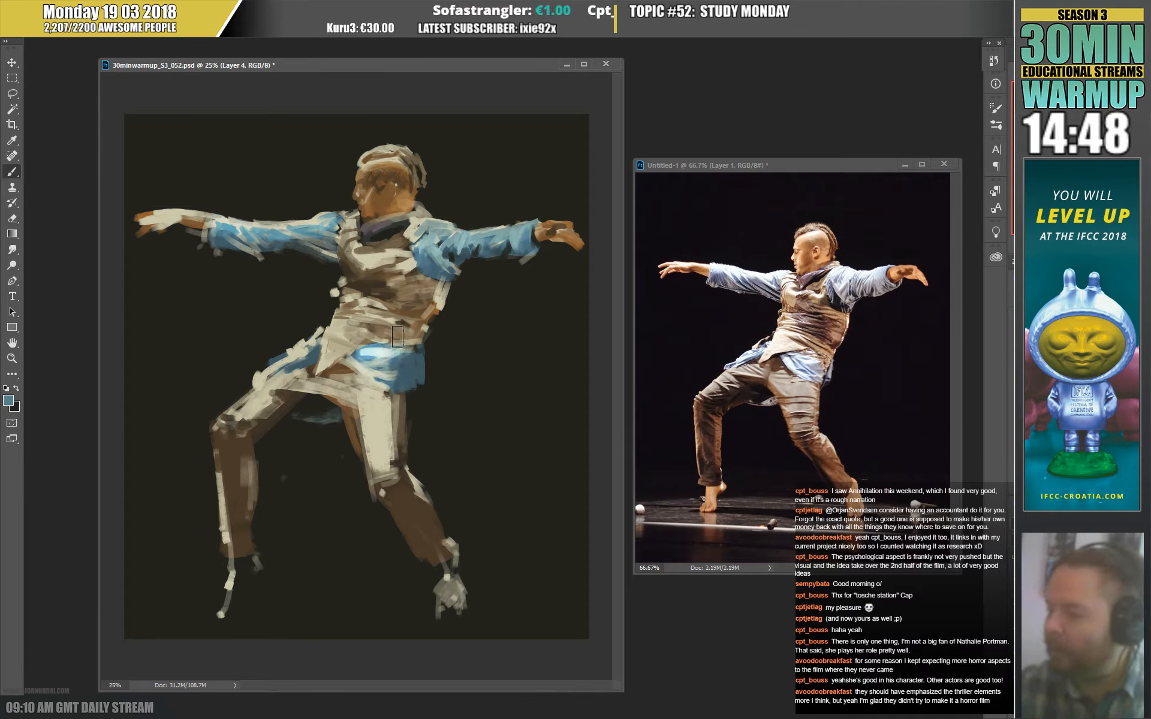
{"action": "mouse_move", "coordinate": [307, 344]}
{"action": "left_mouse_down"}
{"action": "mouse_move", "coordinate": [316, 347]}
{"action": "mouse_move", "coordinate": [290, 364]}
{"action": "mouse_move", "coordinate": [298, 358]}
{"action": "left_mouse_up"}
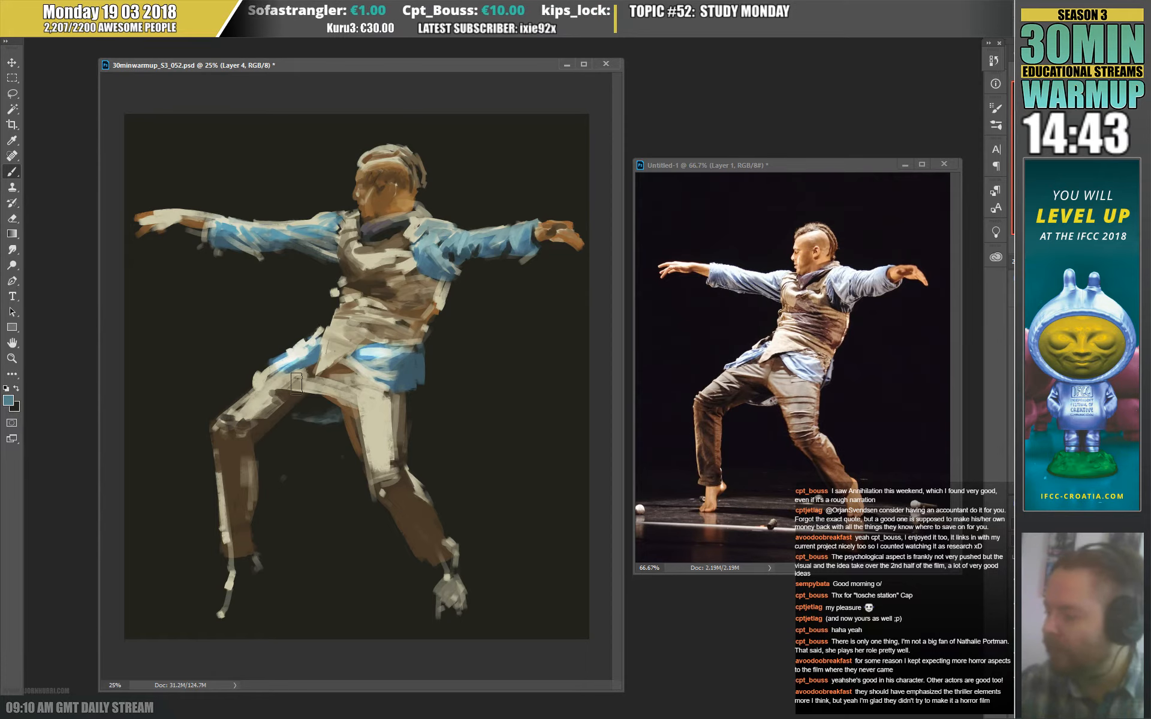
{"action": "left_click_drag", "start_coordinate": [328, 413], "coordinate": [314, 426]}
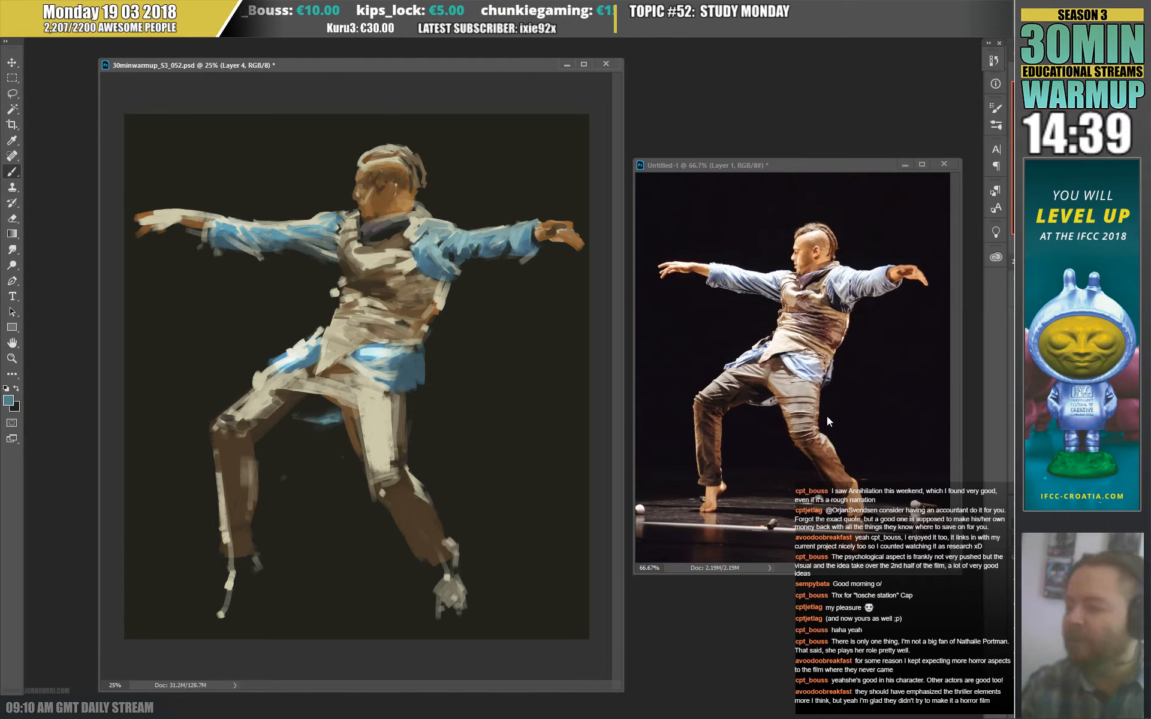
Sample the orange-brown at the vest's edge and paint warm strokes over the vest folds and both trouser legs.
{"action": "key", "text": "x"}
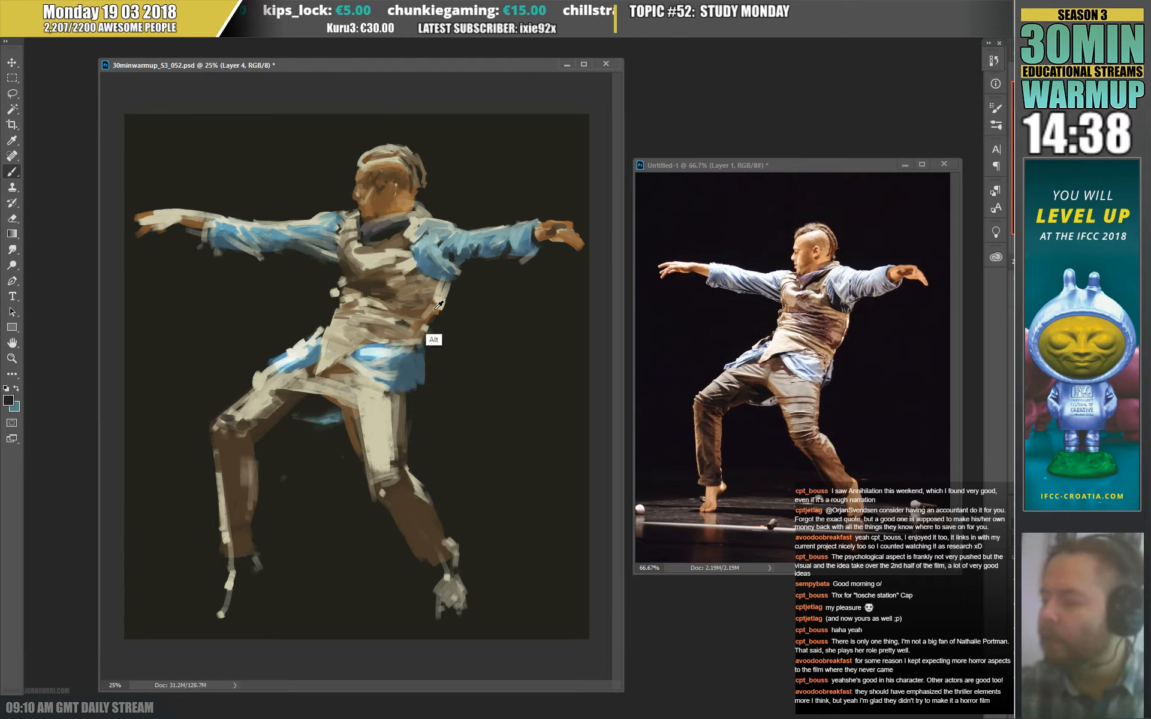
{"action": "left_click", "coordinate": [434, 309], "text": "alt"}
{"action": "mouse_move", "coordinate": [390, 306]}
{"action": "left_mouse_down"}
{"action": "mouse_move", "coordinate": [383, 279]}
{"action": "mouse_move", "coordinate": [370, 276]}
{"action": "left_mouse_up"}
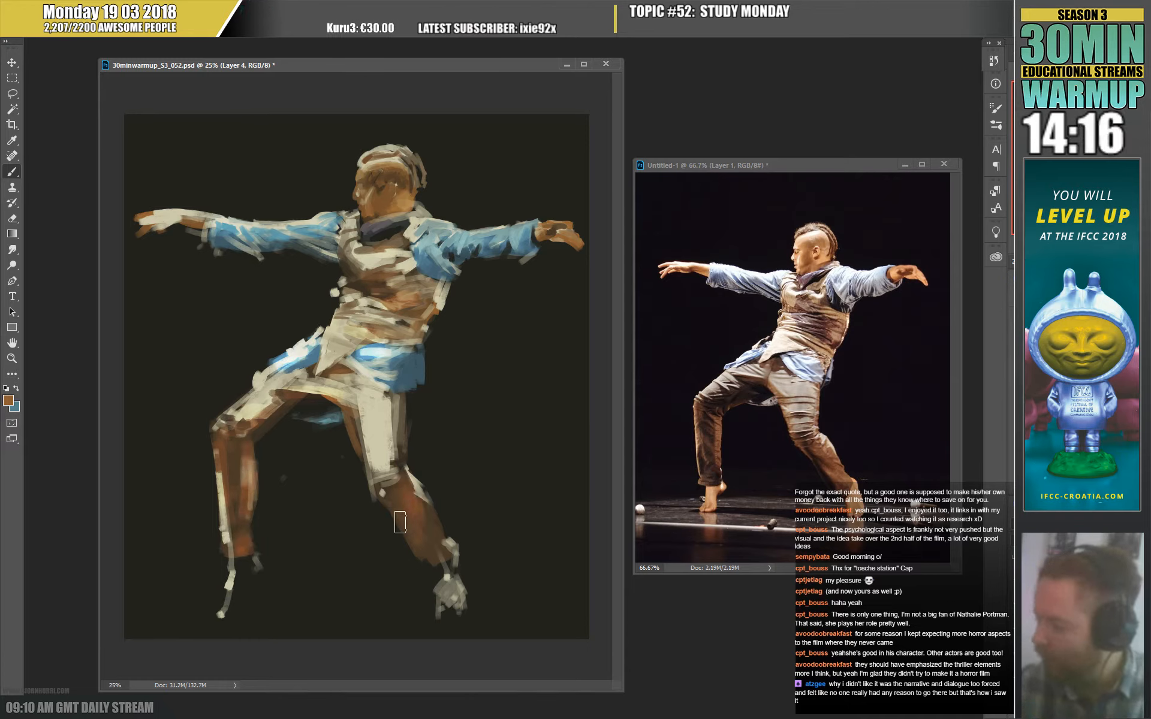
{"action": "key", "text": "e"}
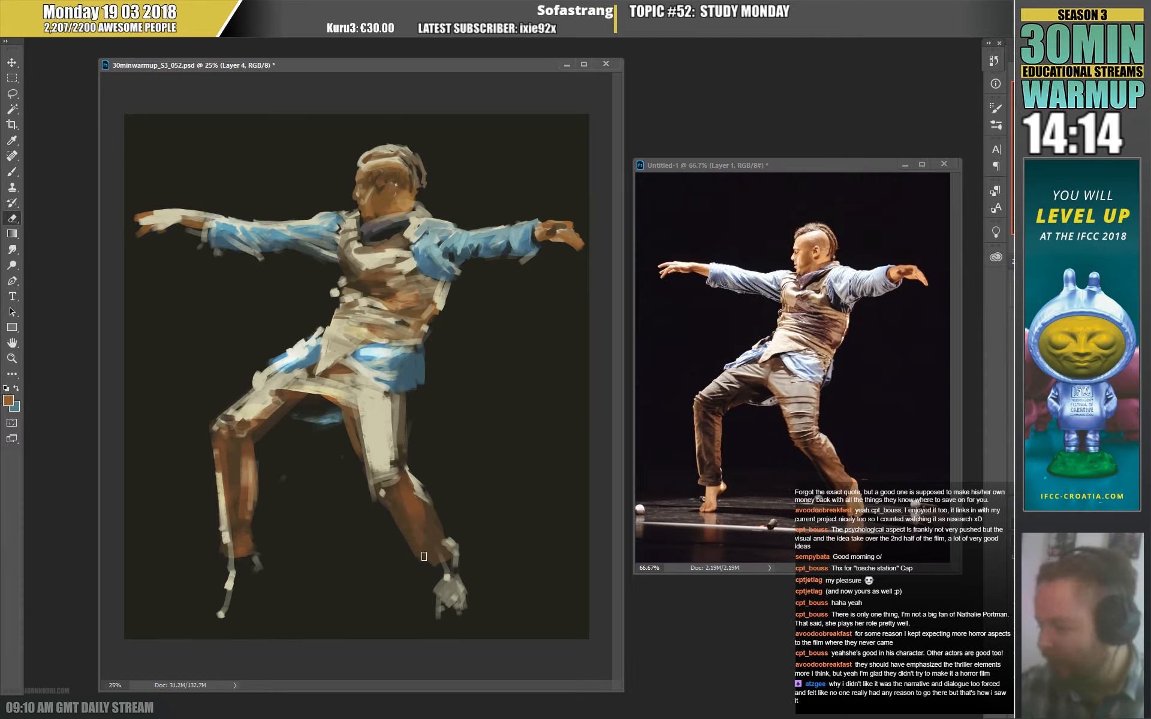
{"action": "key", "text": "b"}
{"action": "mouse_move", "coordinate": [426, 535]}
{"action": "left_mouse_down"}
{"action": "mouse_move", "coordinate": [445, 557]}
{"action": "mouse_move", "coordinate": [431, 570]}
{"action": "left_mouse_up"}
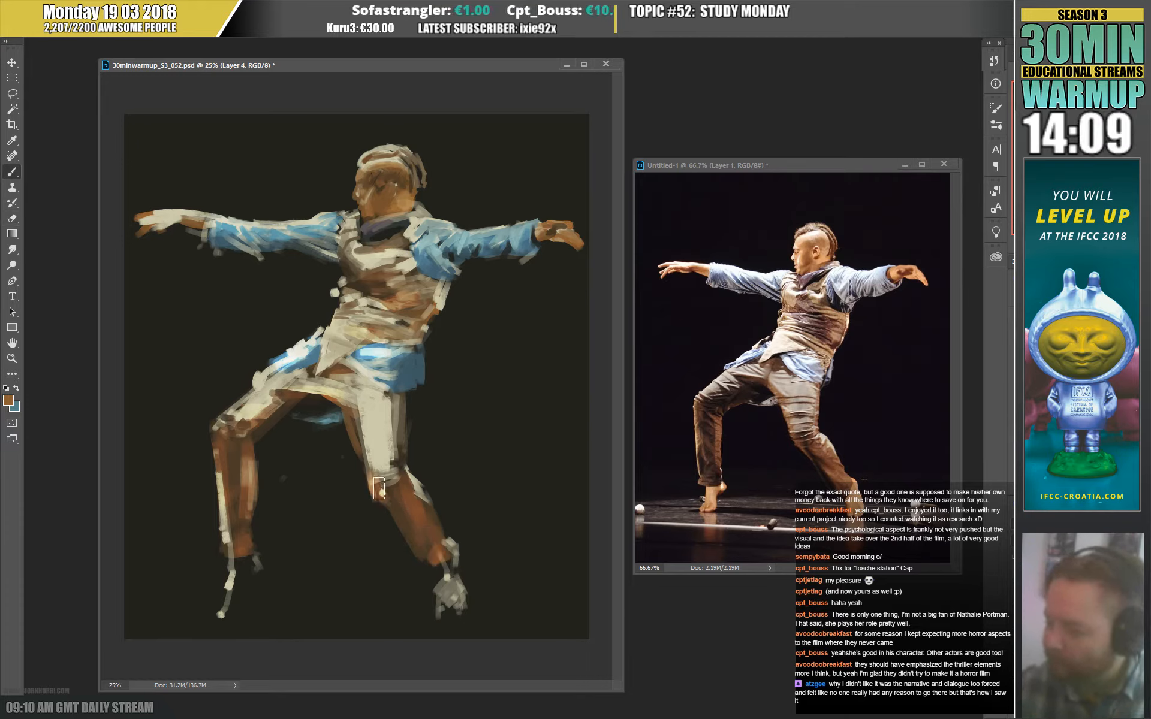
{"action": "key", "text": "e"}
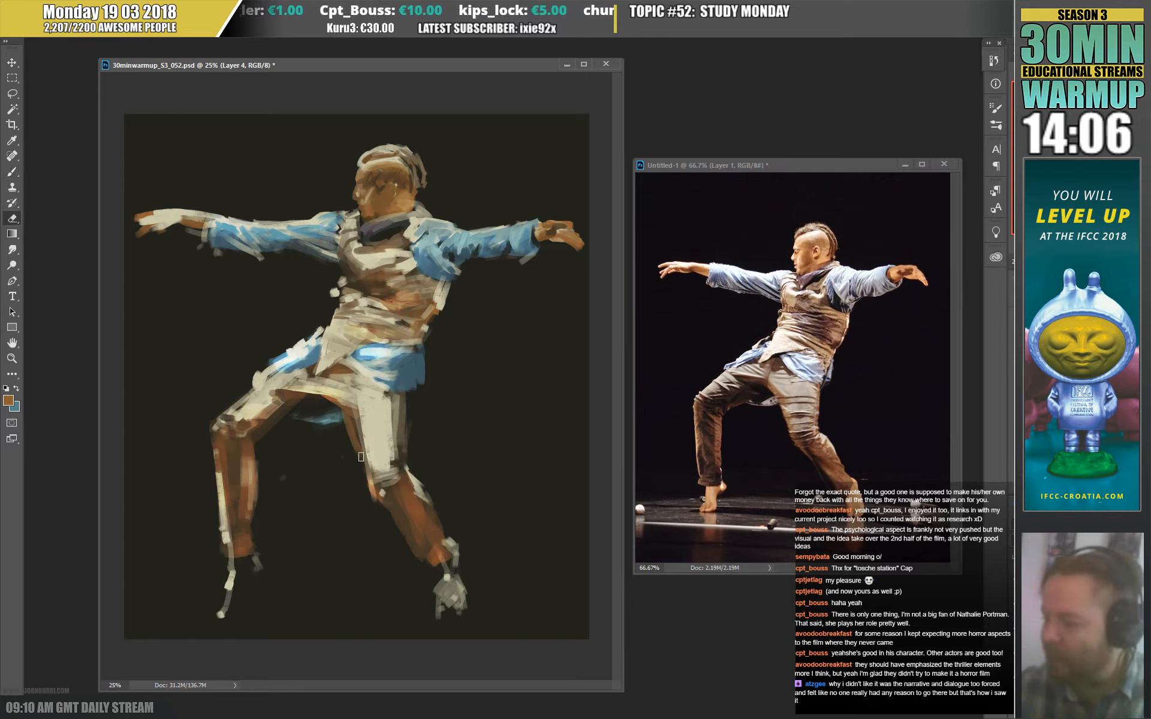
{"action": "key", "text": "b"}
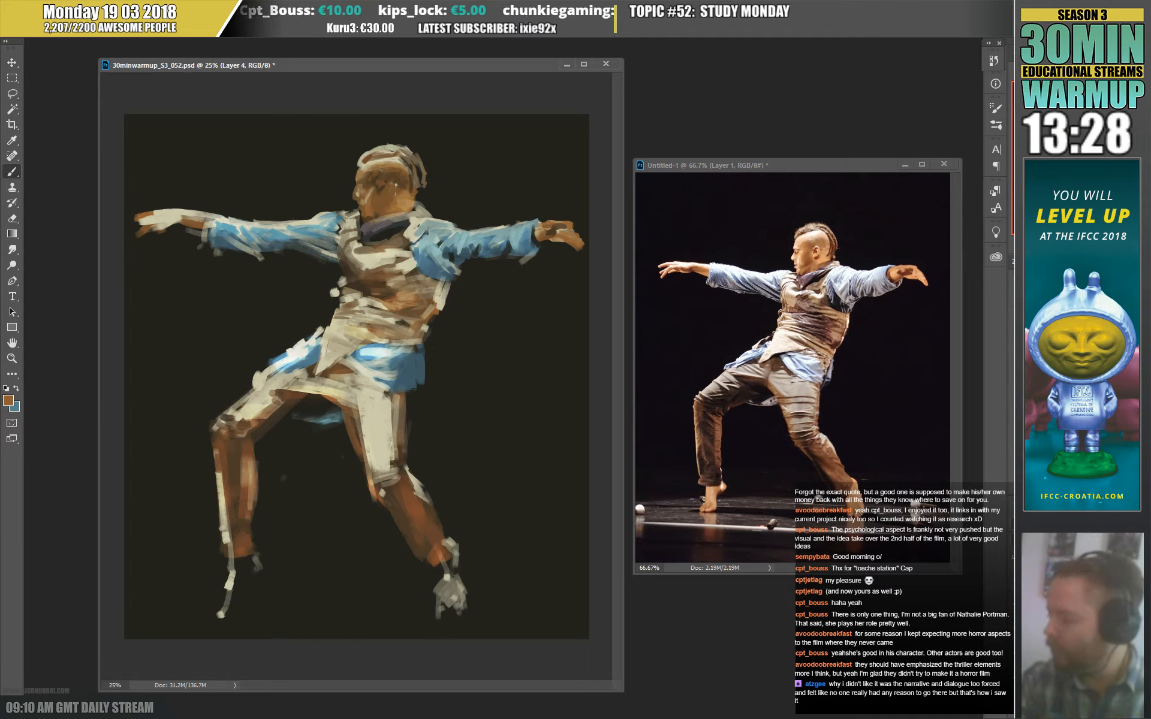
Add a Color Balance adjustment layer that shifts the dark tones toward blue-violet, and return to the paint layer beneath it.
{"action": "key", "text": "ctrl+b"}
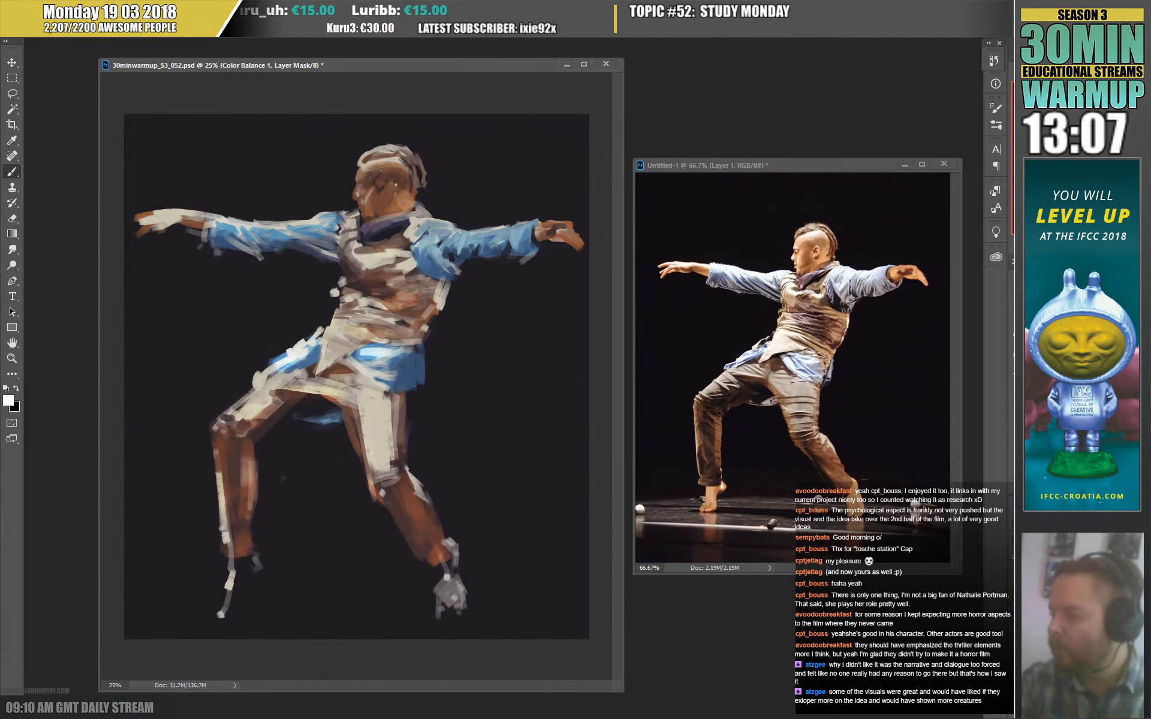
{"action": "key", "text": "alt+bracketleft"}
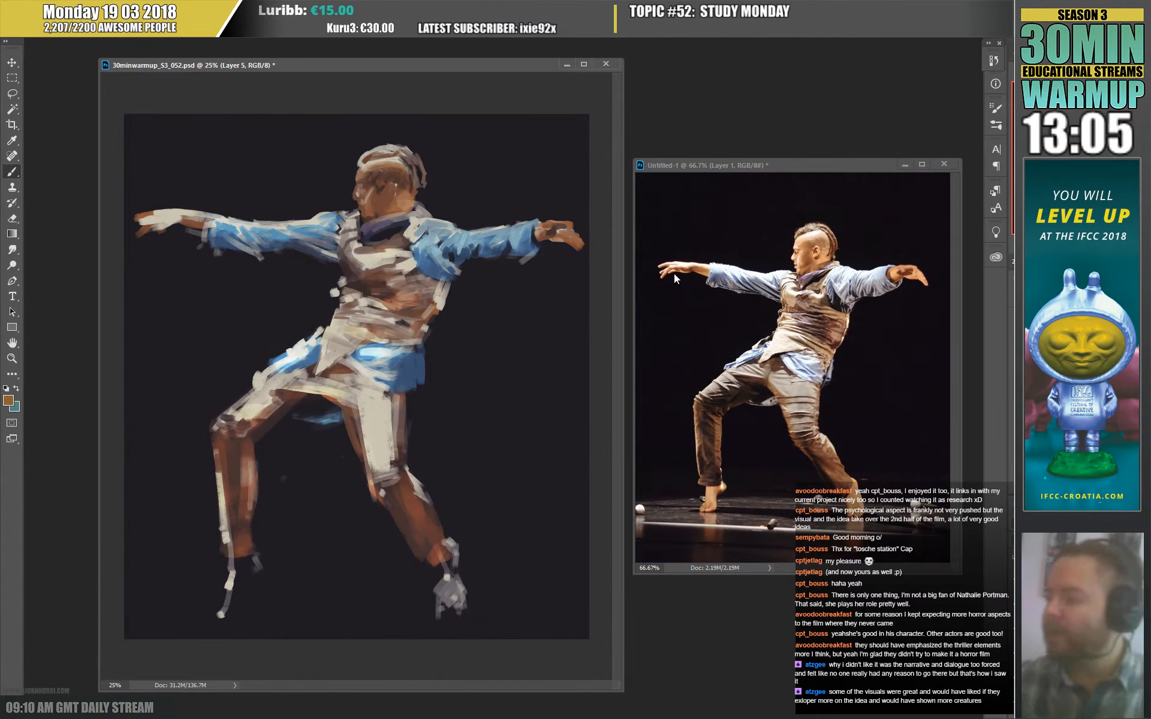
Set the foreground colour to dark brown #1f1106 and try a background stroke beneath the dancer's forward arm.
{"action": "left_click", "coordinate": [8, 400]}
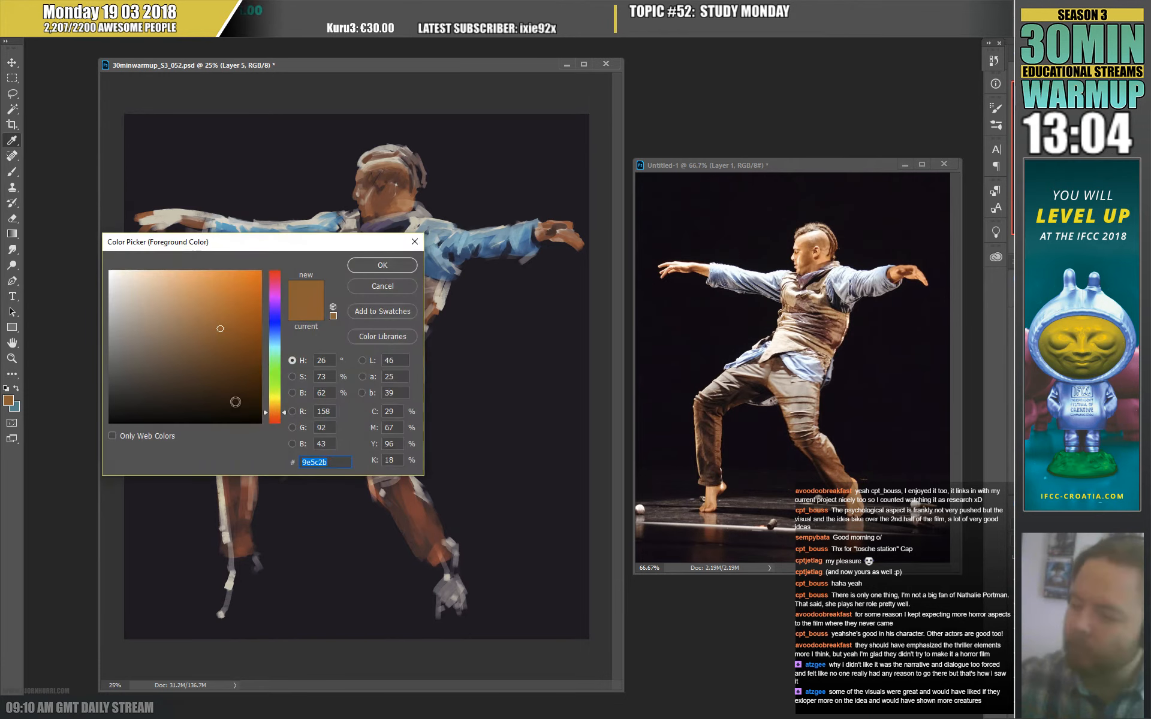
{"action": "left_click_drag", "start_coordinate": [241, 401], "coordinate": [232, 406]}
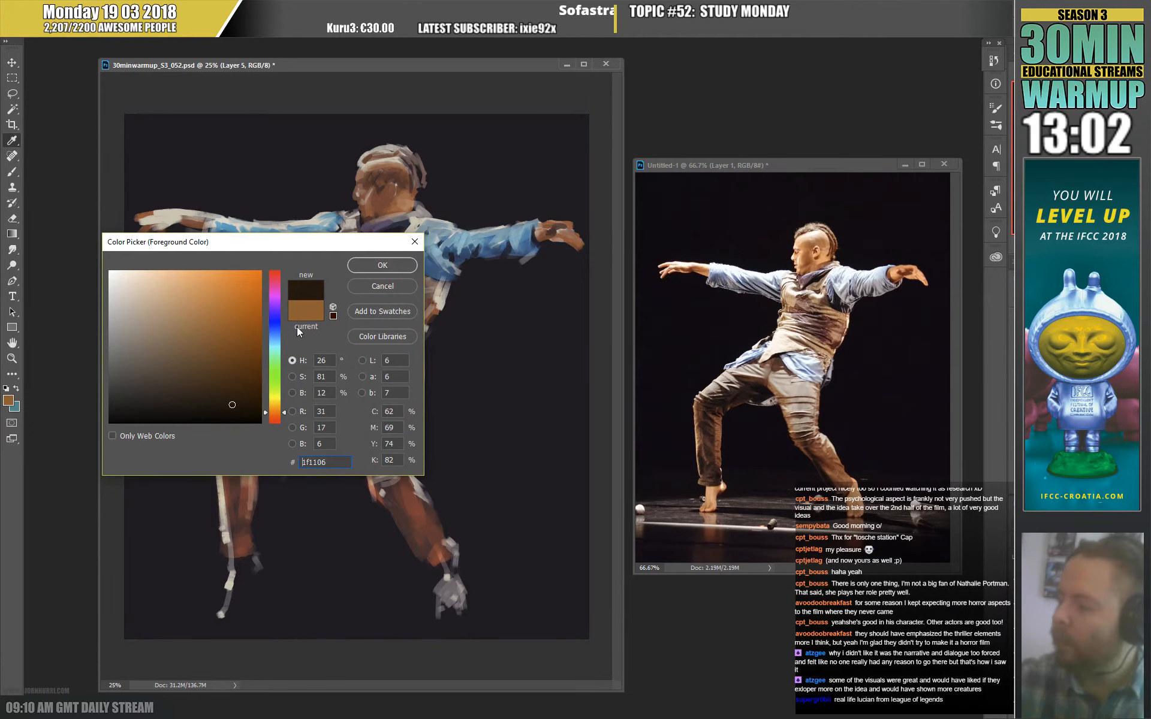
{"action": "left_click", "coordinate": [396, 265]}
{"action": "left_click_drag", "start_coordinate": [241, 267], "coordinate": [299, 266]}
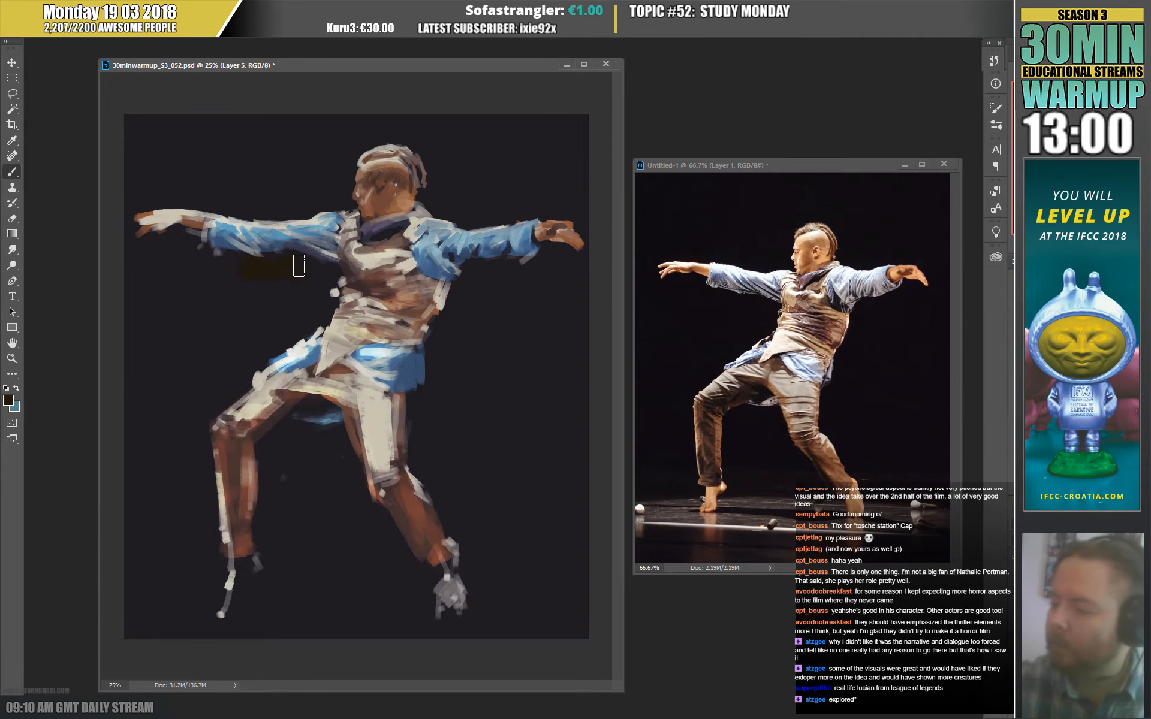
Set the foreground colour to near-black #100c09 and darken the background beneath both outstretched arms and around the torso.
{"action": "left_click", "coordinate": [8, 399]}
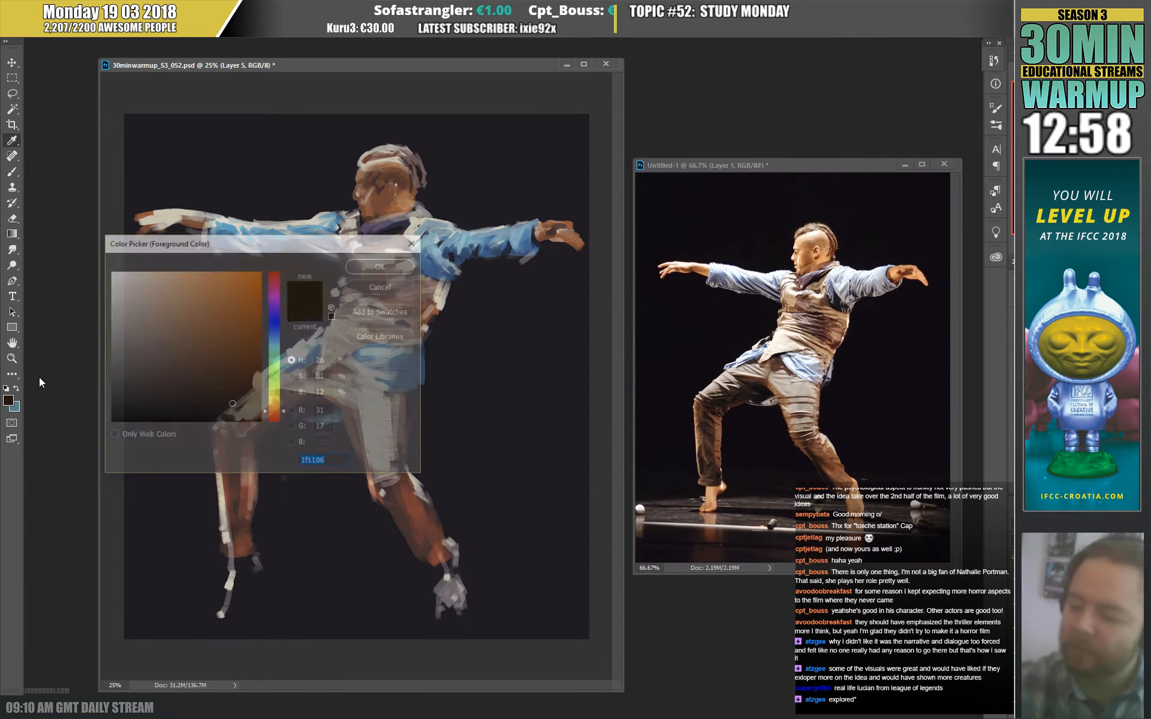
{"action": "left_click", "coordinate": [173, 408]}
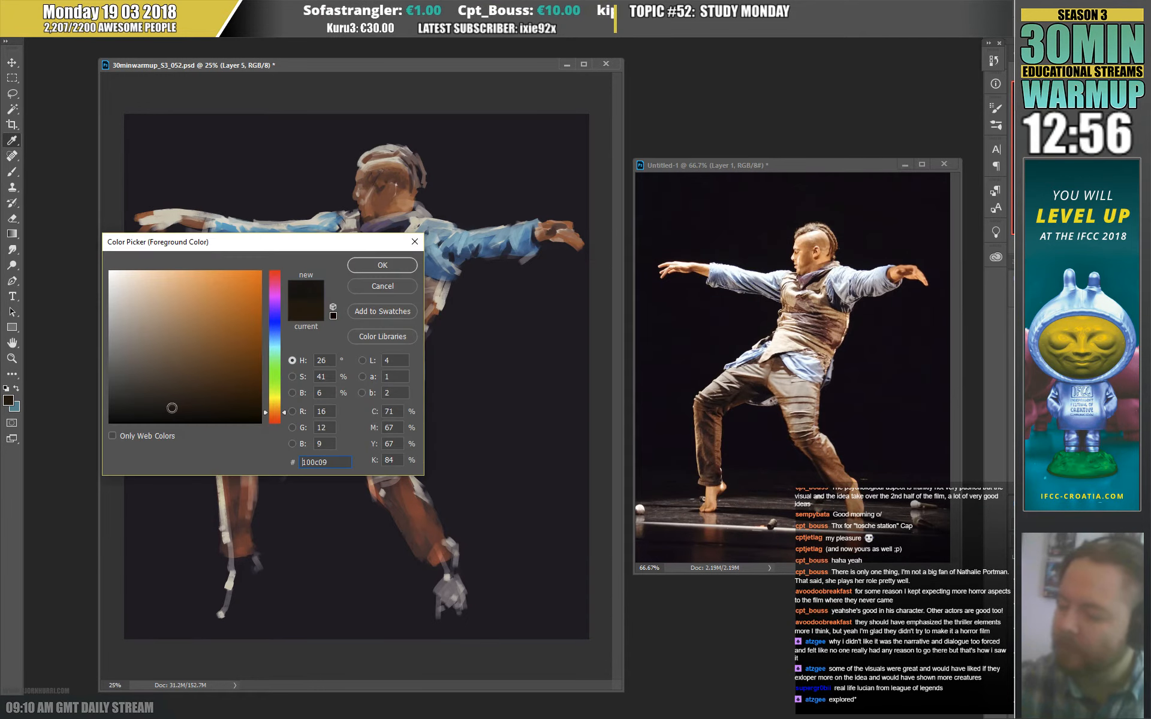
{"action": "left_click", "coordinate": [380, 265]}
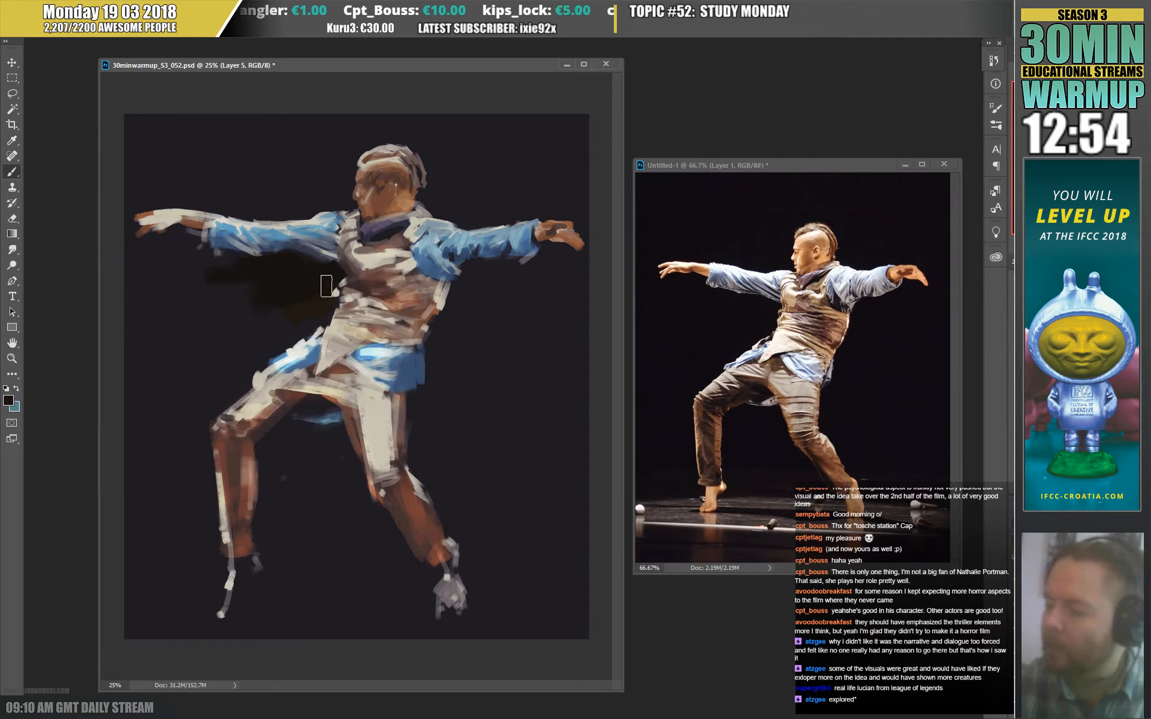
{"action": "left_click_drag", "start_coordinate": [326, 286], "coordinate": [322, 305]}
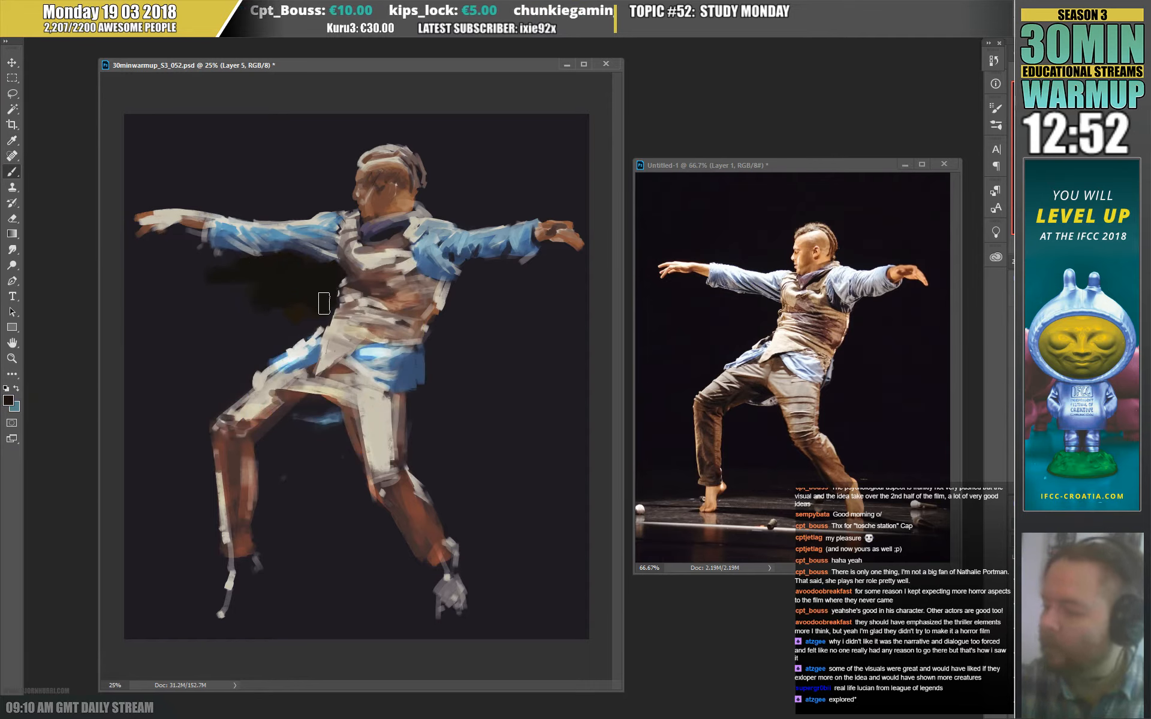
{"action": "mouse_move", "coordinate": [292, 334]}
{"action": "left_mouse_down"}
{"action": "mouse_move", "coordinate": [279, 304]}
{"action": "mouse_move", "coordinate": [250, 326]}
{"action": "mouse_move", "coordinate": [235, 276]}
{"action": "mouse_move", "coordinate": [183, 245]}
{"action": "mouse_move", "coordinate": [168, 289]}
{"action": "mouse_move", "coordinate": [154, 291]}
{"action": "mouse_move", "coordinate": [185, 269]}
{"action": "mouse_move", "coordinate": [226, 305]}
{"action": "left_mouse_up"}
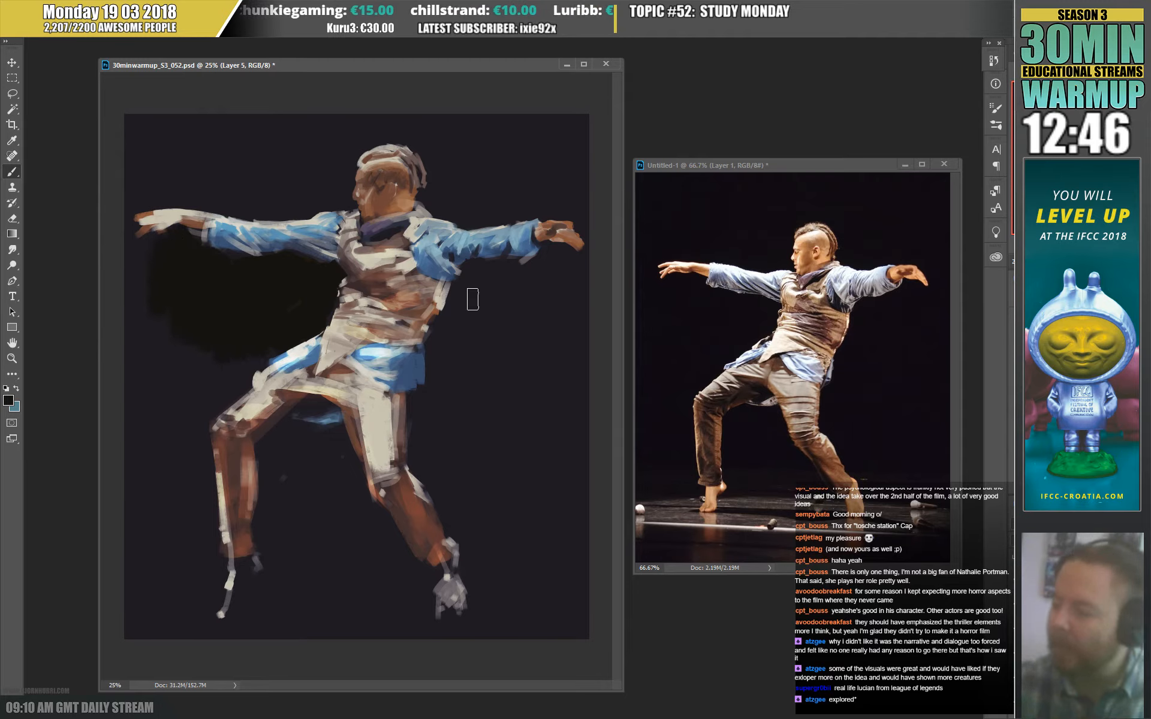
{"action": "mouse_move", "coordinate": [470, 298]}
{"action": "left_mouse_down"}
{"action": "mouse_move", "coordinate": [443, 348]}
{"action": "mouse_move", "coordinate": [464, 303]}
{"action": "mouse_move", "coordinate": [439, 331]}
{"action": "mouse_move", "coordinate": [436, 357]}
{"action": "mouse_move", "coordinate": [471, 280]}
{"action": "mouse_move", "coordinate": [532, 273]}
{"action": "mouse_move", "coordinate": [503, 278]}
{"action": "mouse_move", "coordinate": [469, 337]}
{"action": "mouse_move", "coordinate": [461, 405]}
{"action": "mouse_move", "coordinate": [529, 359]}
{"action": "mouse_move", "coordinate": [471, 362]}
{"action": "mouse_move", "coordinate": [442, 388]}
{"action": "left_mouse_up"}
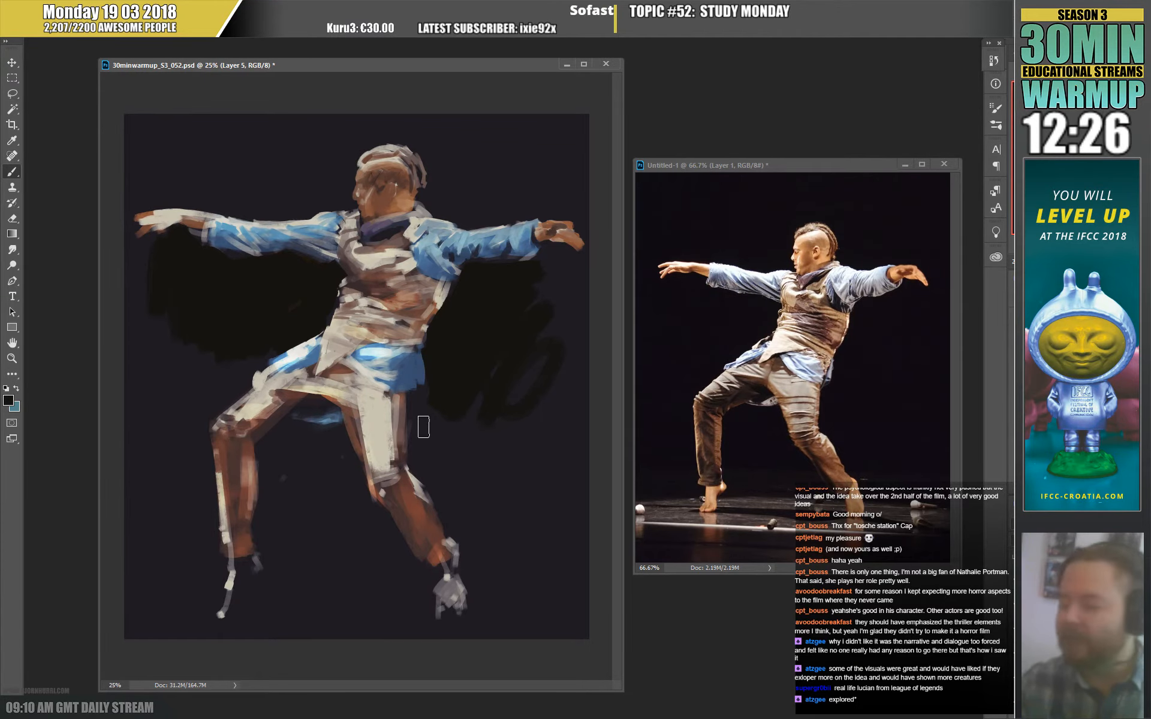
Reduce the brush size and refine the blue shirt tail's folds at the hip with muted tones sampled from the painting.
{"action": "right_click", "coordinate": [451, 366]}
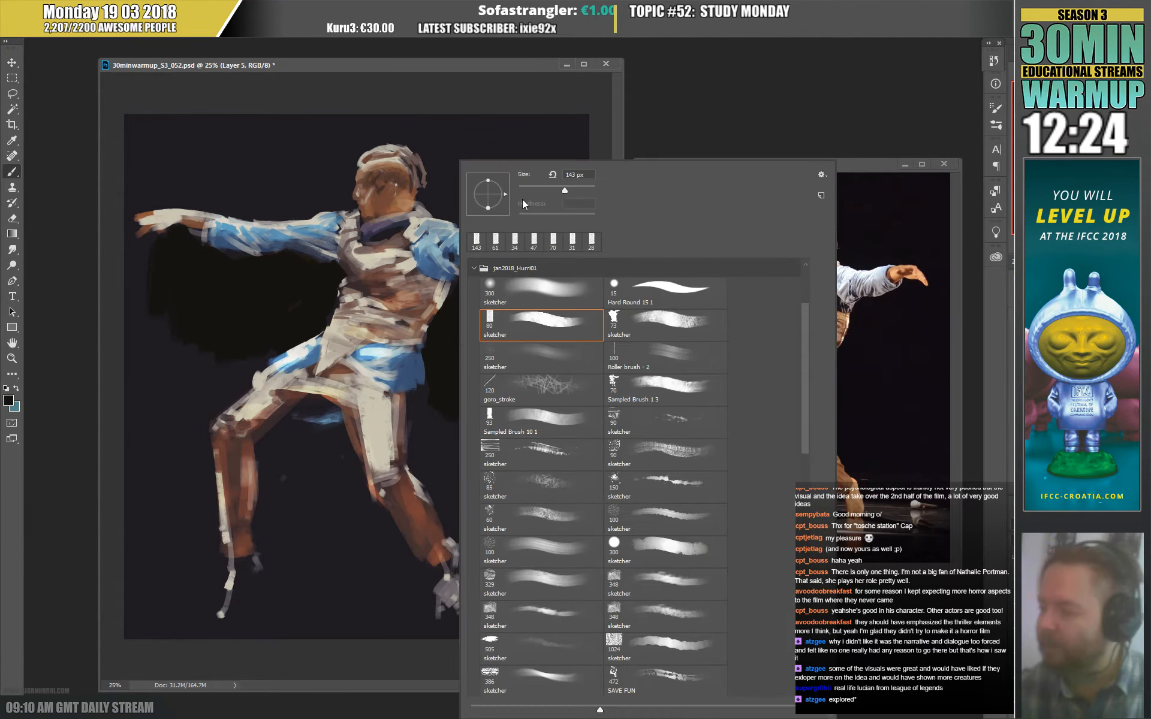
{"action": "left_click", "coordinate": [415, 368]}
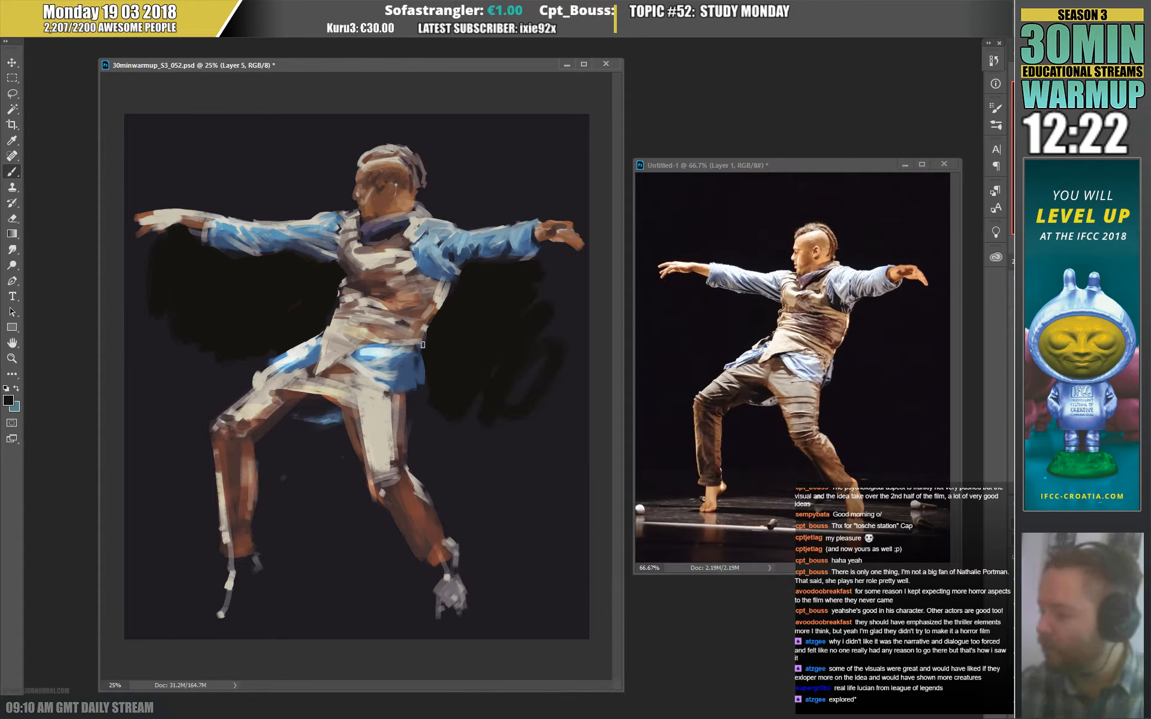
{"action": "left_click", "coordinate": [414, 365], "text": "alt"}
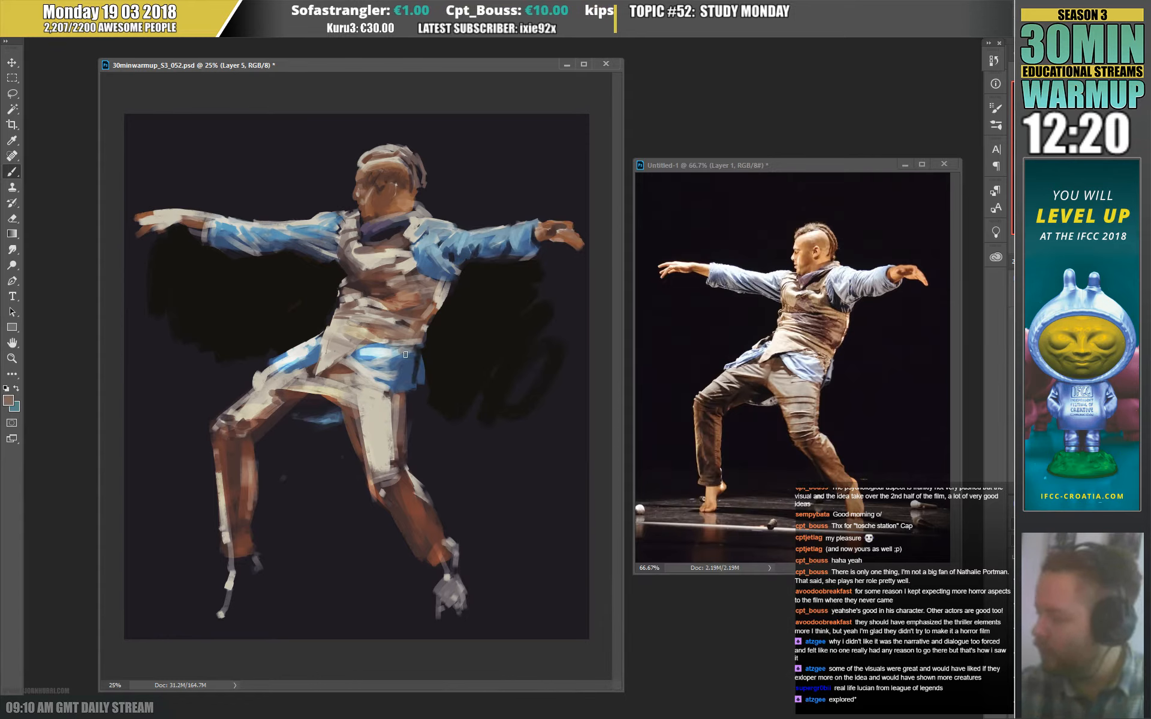
{"action": "left_click", "coordinate": [412, 367], "text": "alt"}
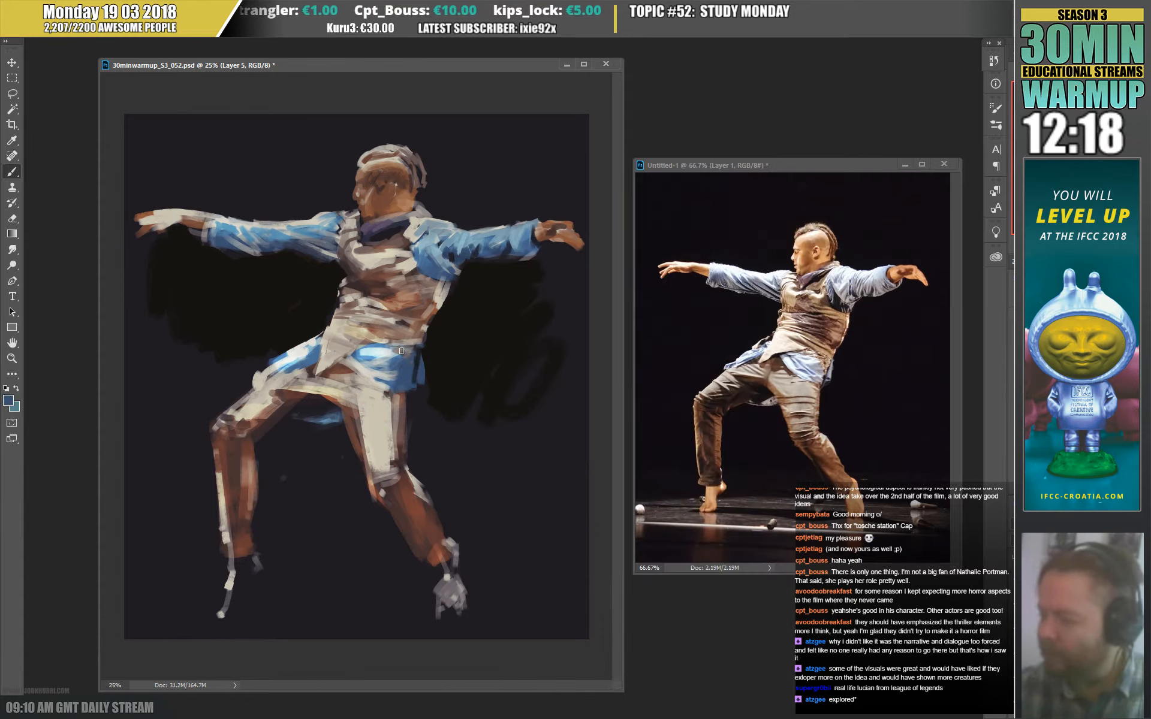
{"action": "left_click", "coordinate": [407, 360], "text": "alt"}
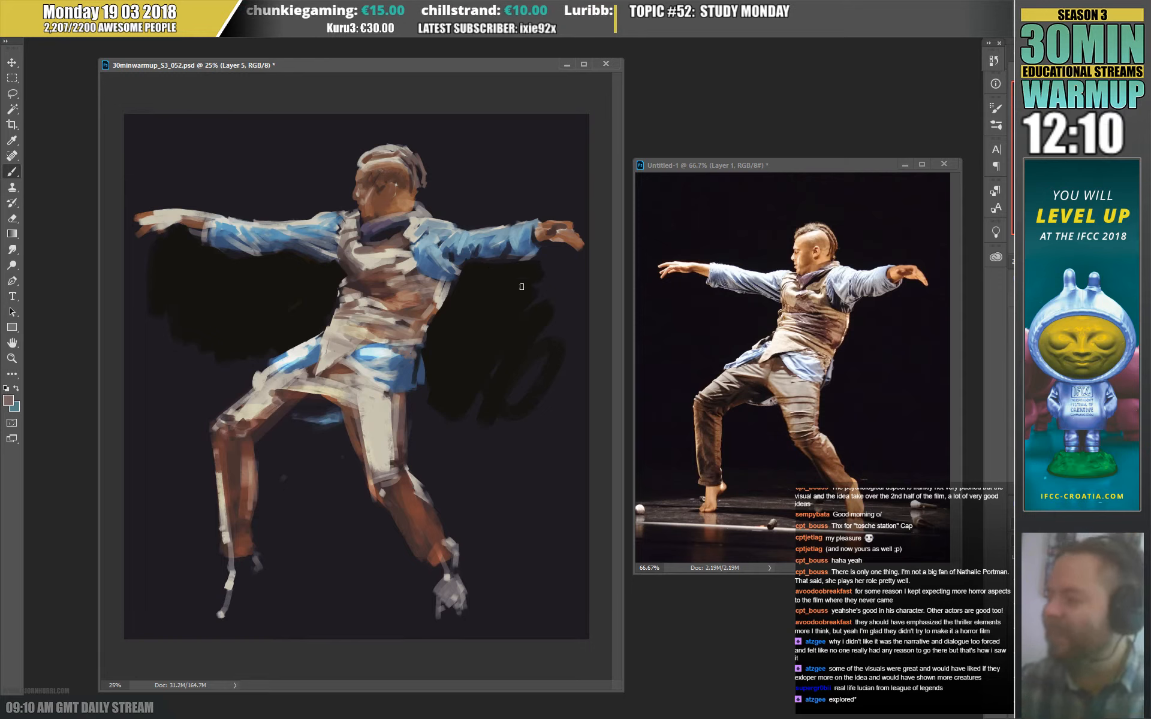
Tone down the pale hair on top of the head with a sampled brown, and reduce the brush size for facial detail.
{"action": "left_click", "coordinate": [364, 162], "text": "alt"}
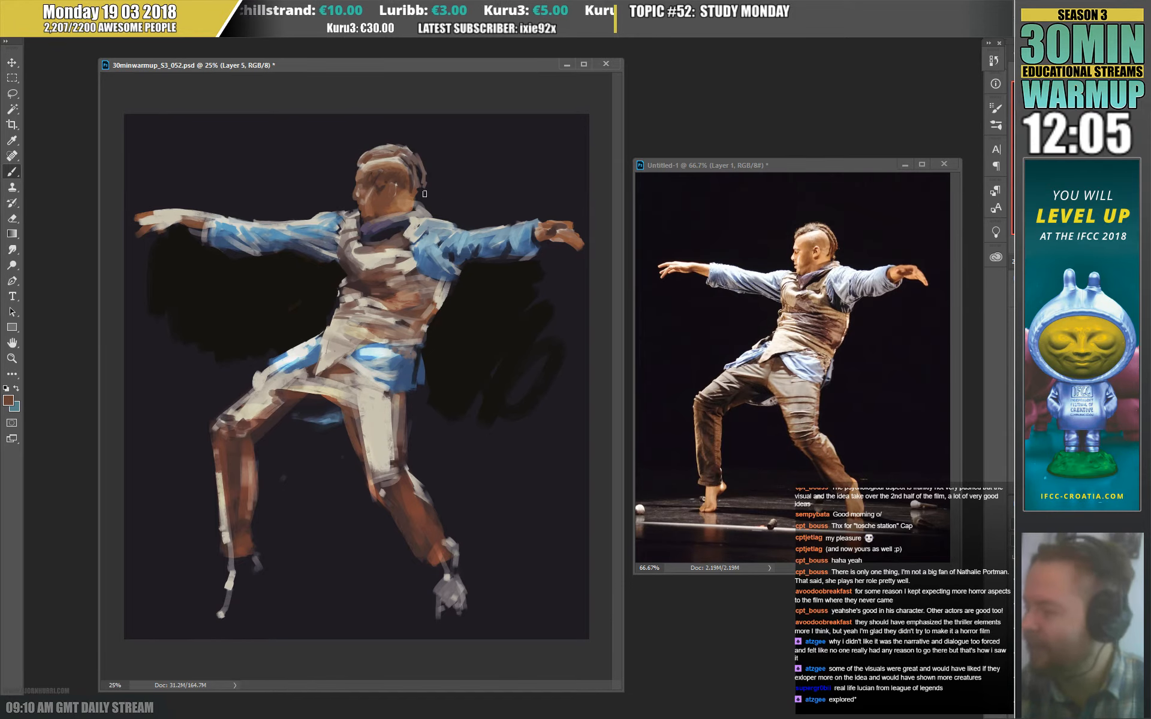
{"action": "right_click", "coordinate": [397, 190]}
{"action": "left_click", "coordinate": [470, 189]}
{"action": "left_click", "coordinate": [367, 220]}
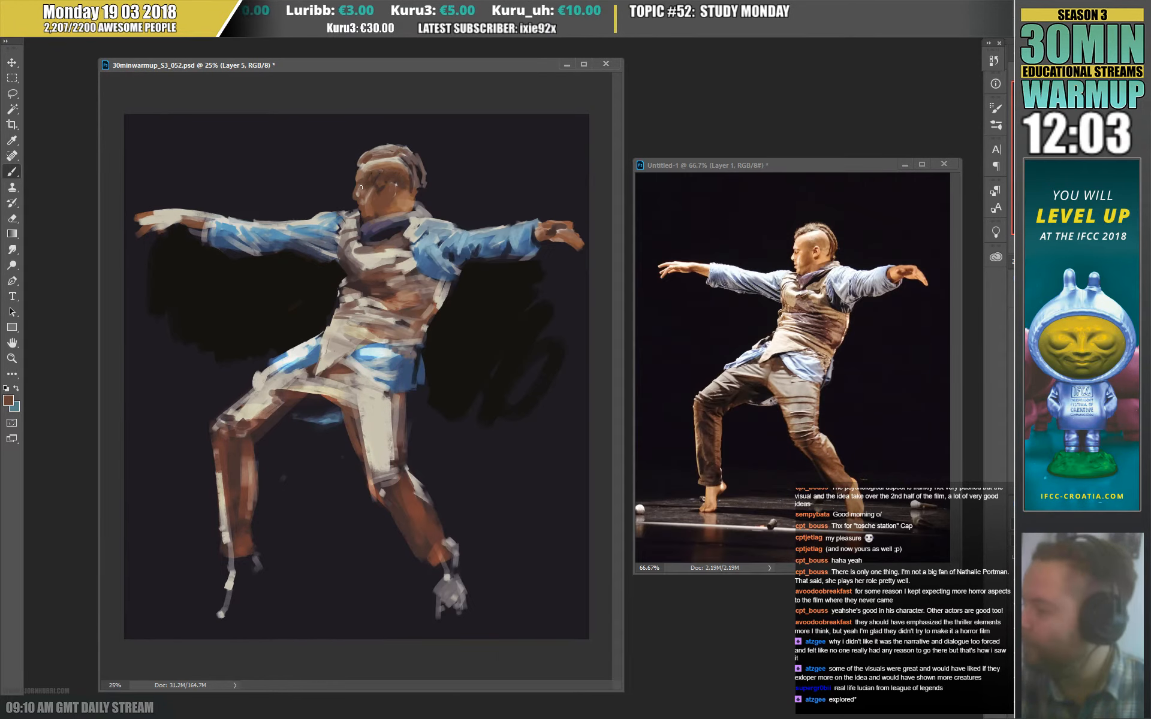
Refine the face, hairline and jaw with small strokes of dark, peach and reddish-brown tones sampled from the head.
{"action": "left_click", "coordinate": [362, 188], "text": "alt"}
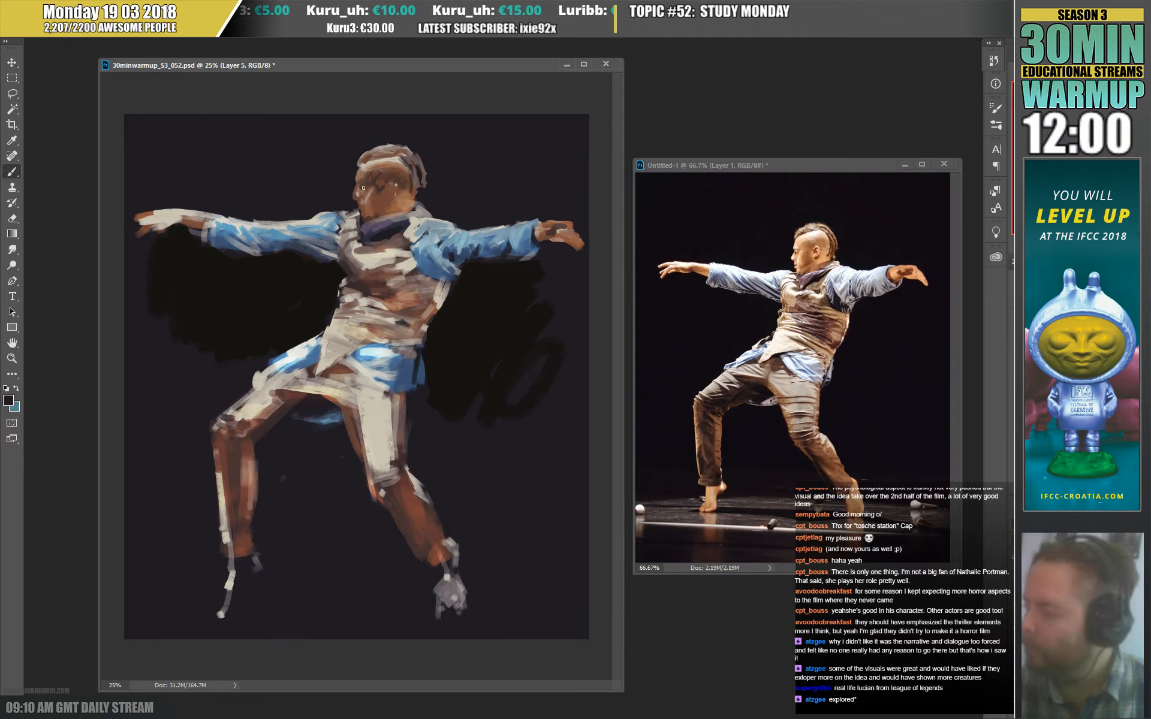
{"action": "left_click", "coordinate": [362, 187], "text": "alt"}
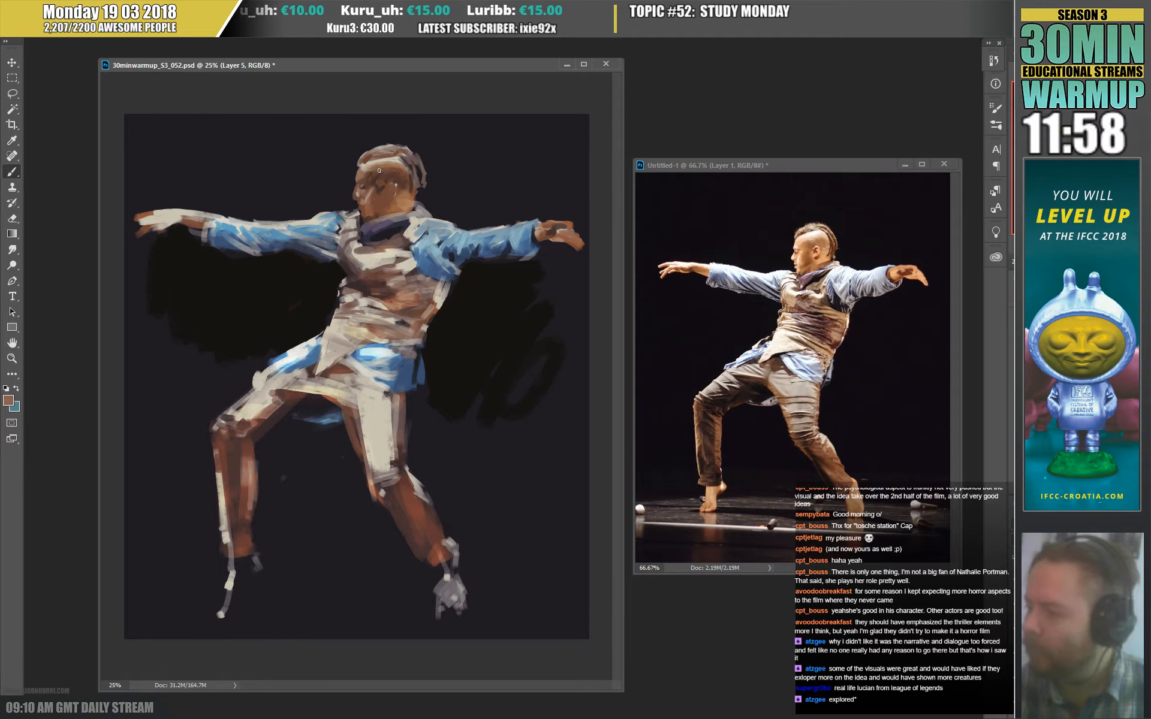
{"action": "left_click", "coordinate": [363, 179], "text": "alt"}
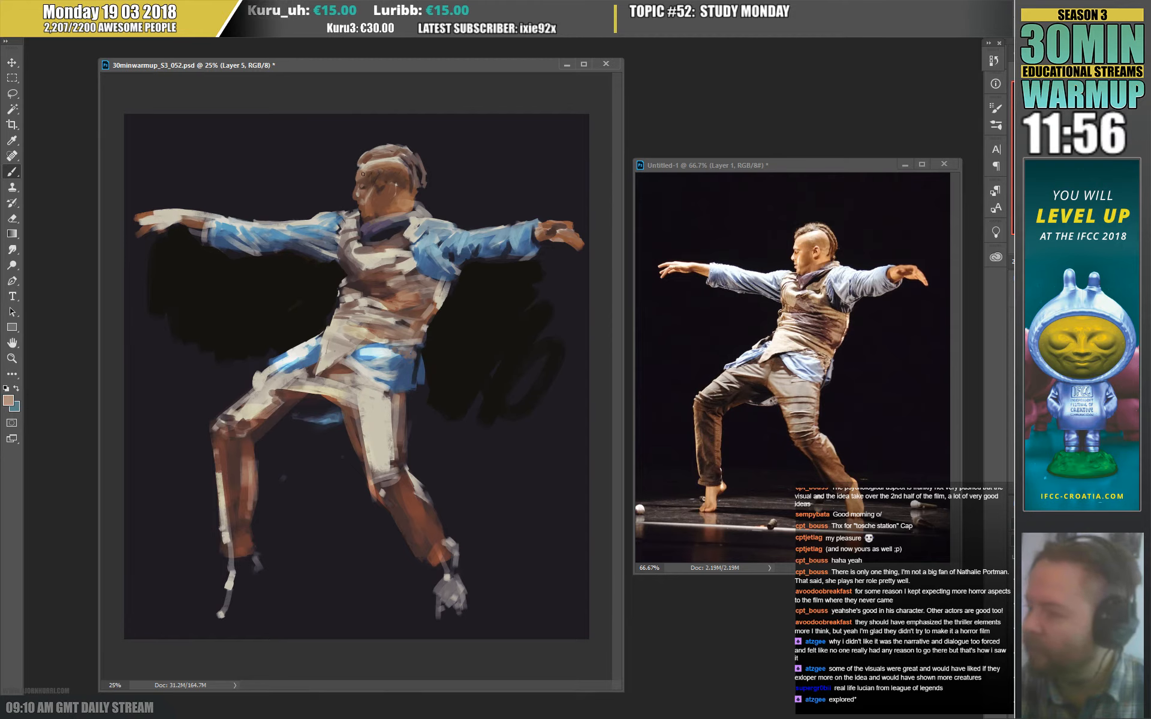
{"action": "left_click", "coordinate": [364, 173], "text": "alt"}
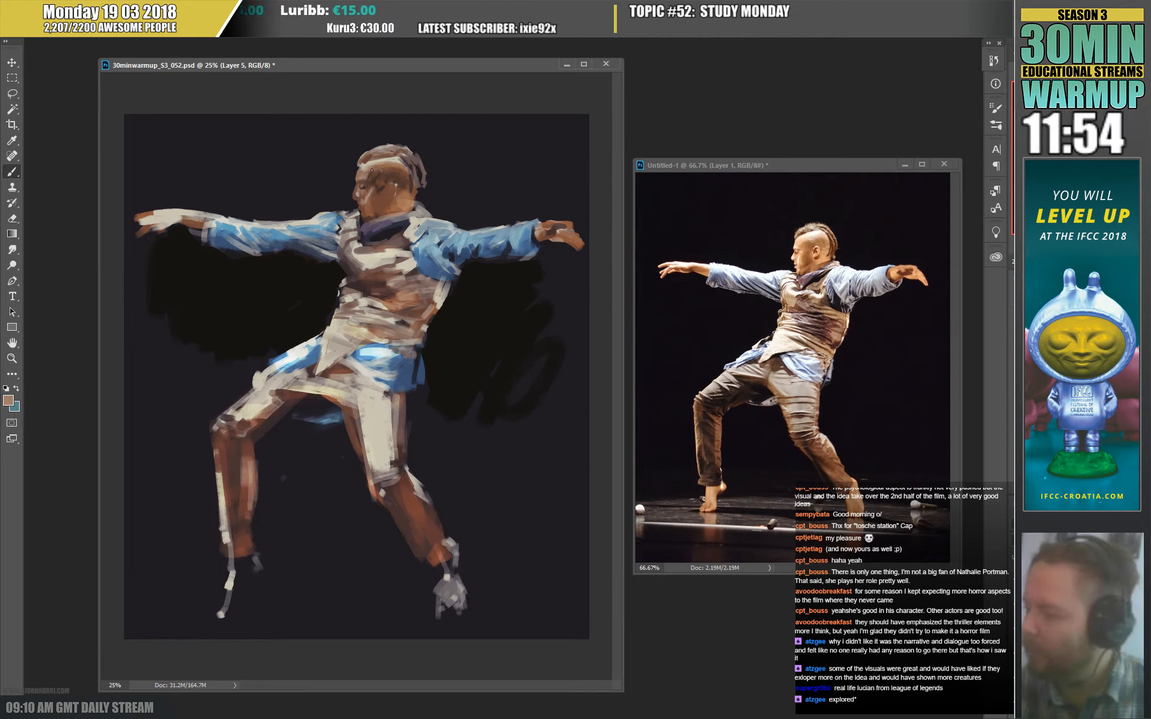
{"action": "left_click", "coordinate": [388, 177], "text": "alt"}
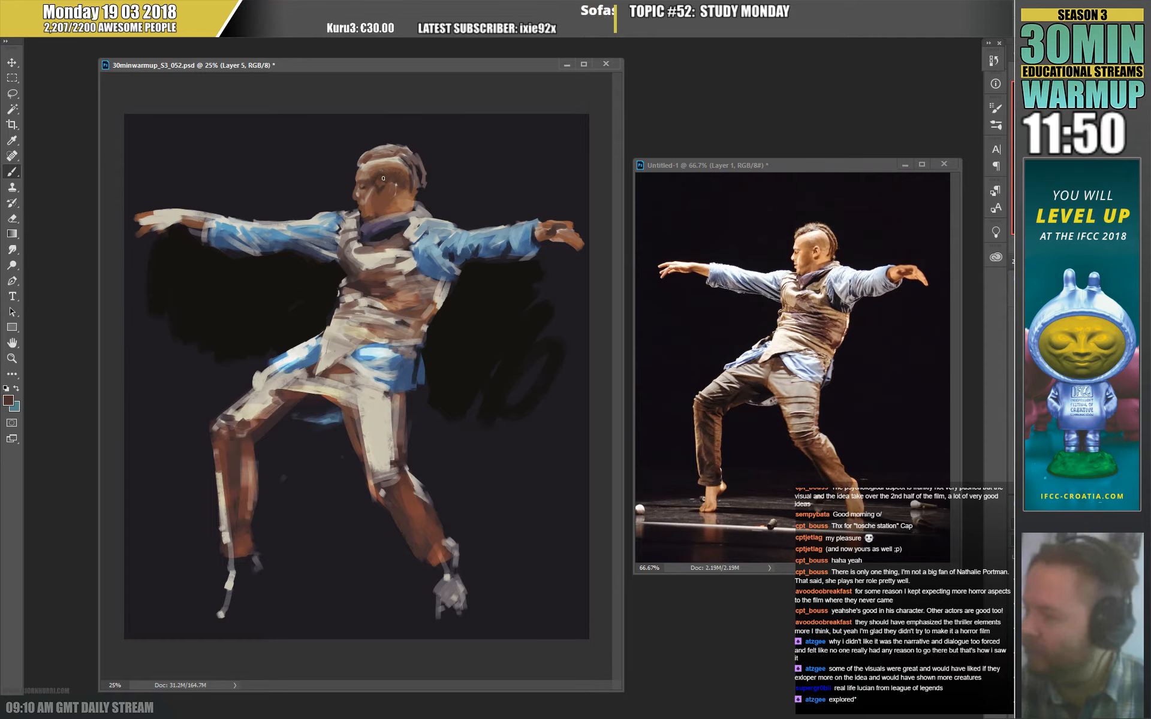
{"action": "left_click", "coordinate": [378, 183], "text": "alt"}
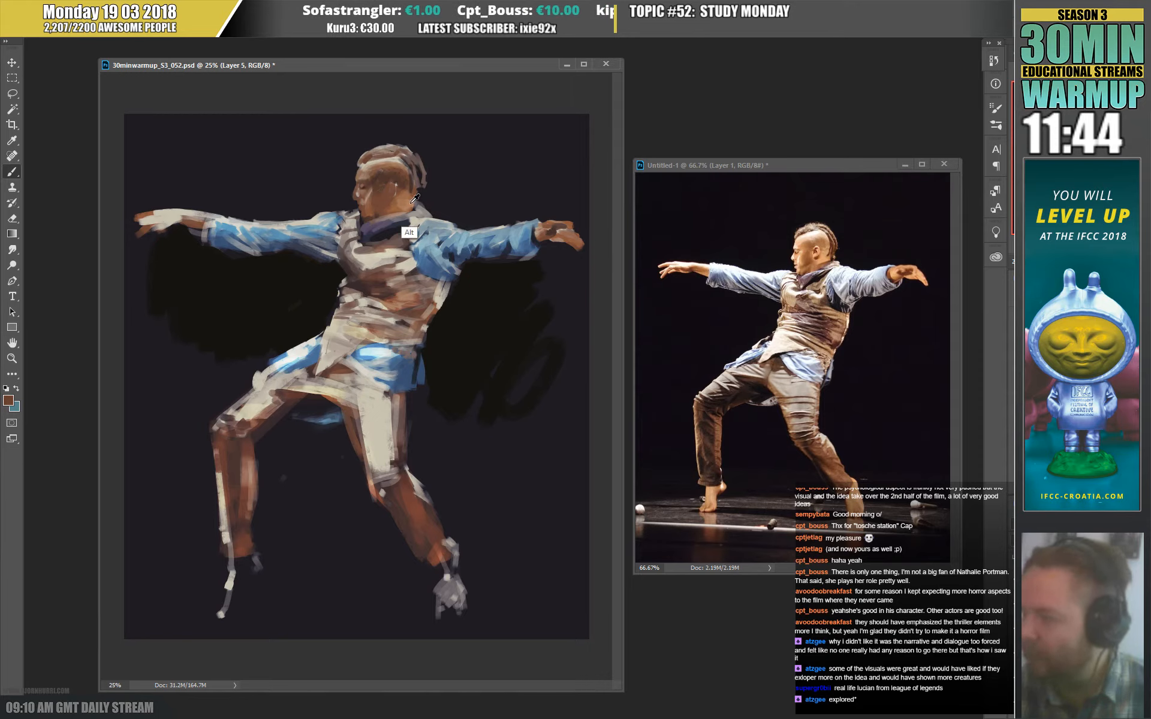
{"action": "left_click", "coordinate": [398, 210], "text": "alt"}
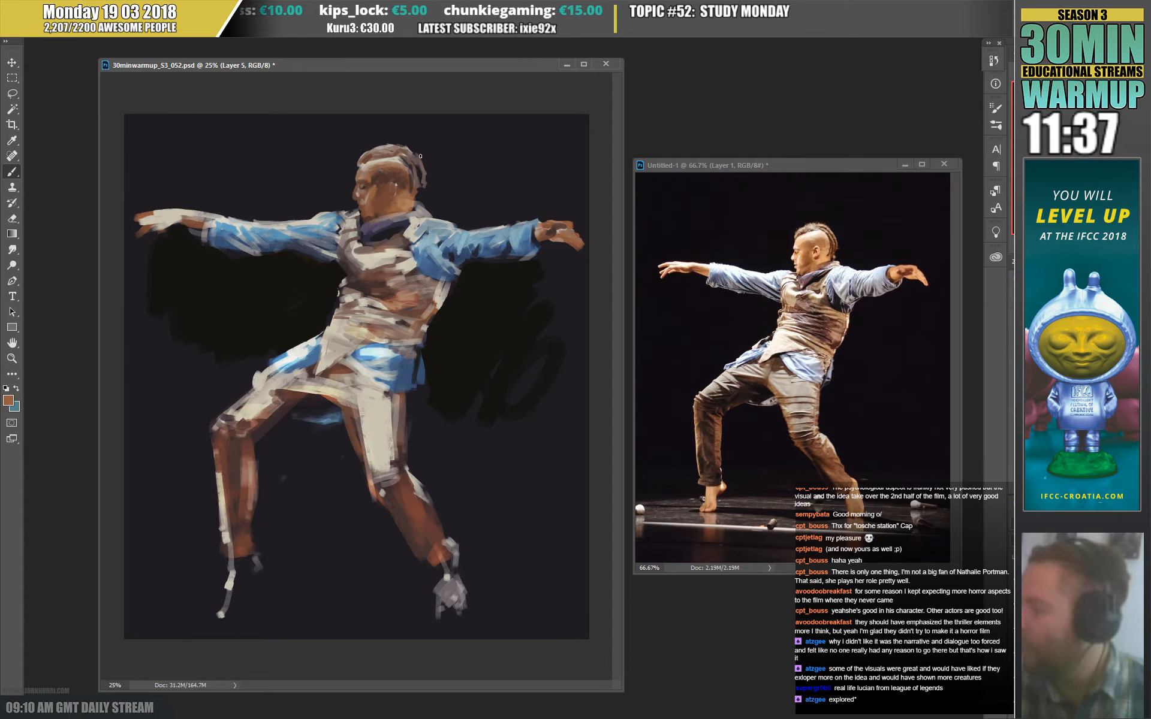
Refine the forehead, hairline and brow with small strokes of peach, cream and brown tones sampled from the head.
{"action": "left_click", "coordinate": [398, 164], "text": "alt"}
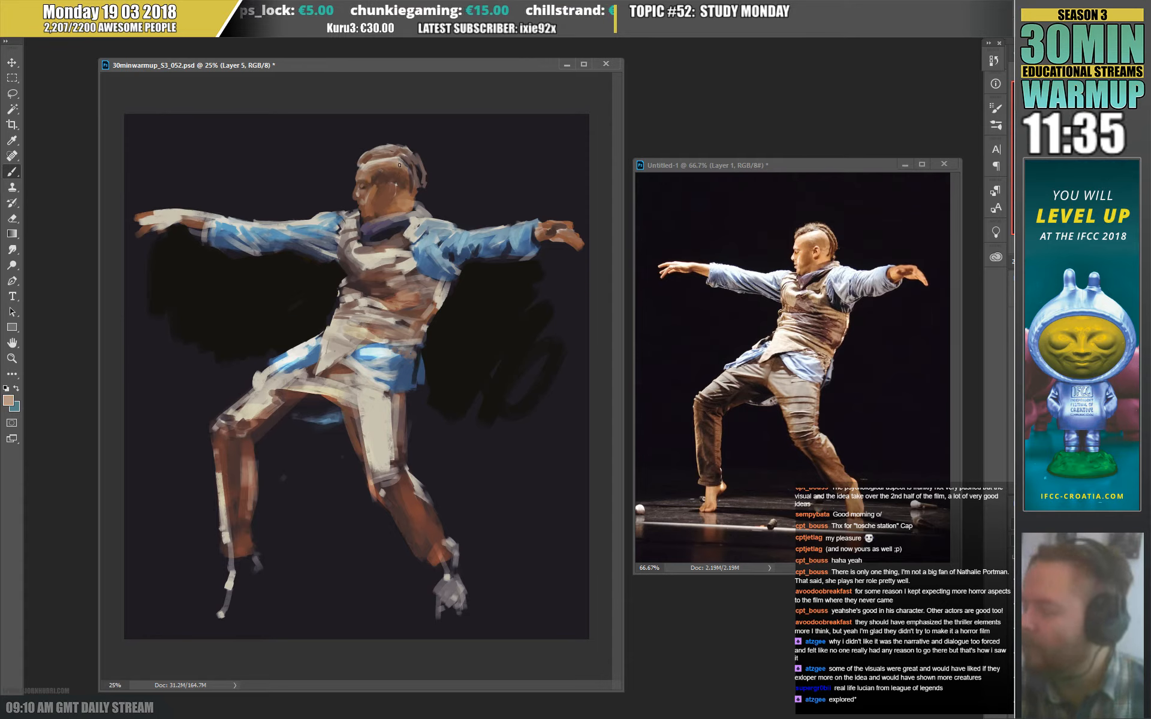
{"action": "left_click", "coordinate": [396, 159], "text": "alt"}
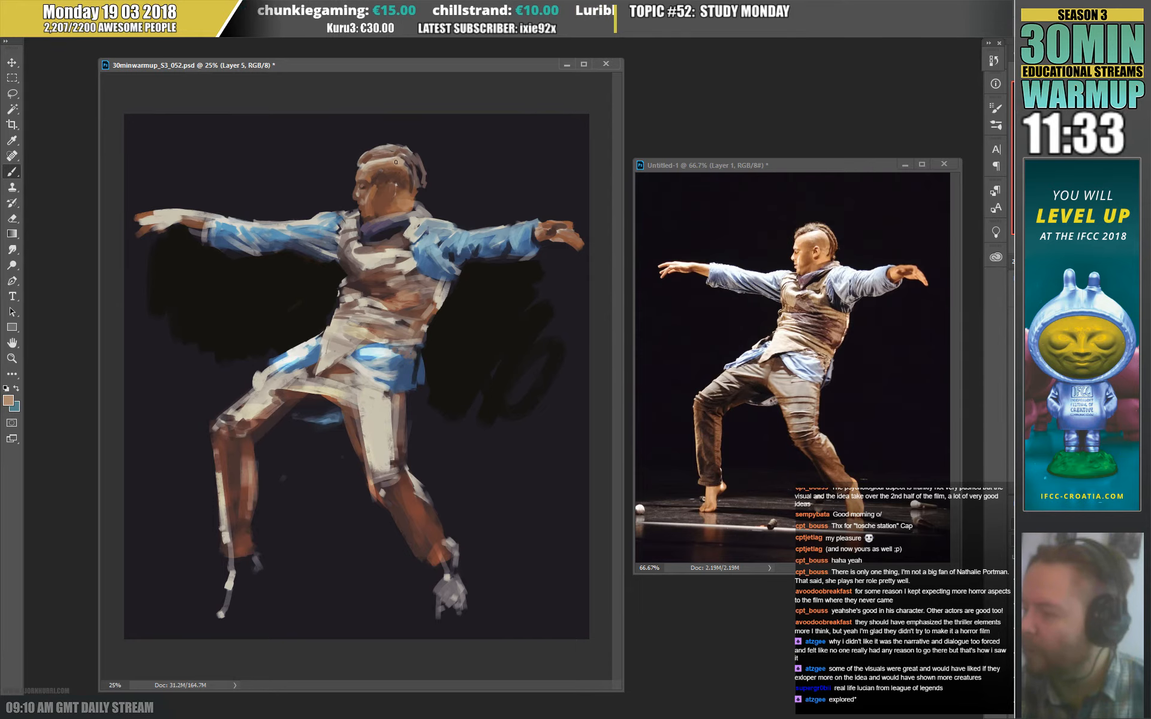
{"action": "key", "text": "alt"}
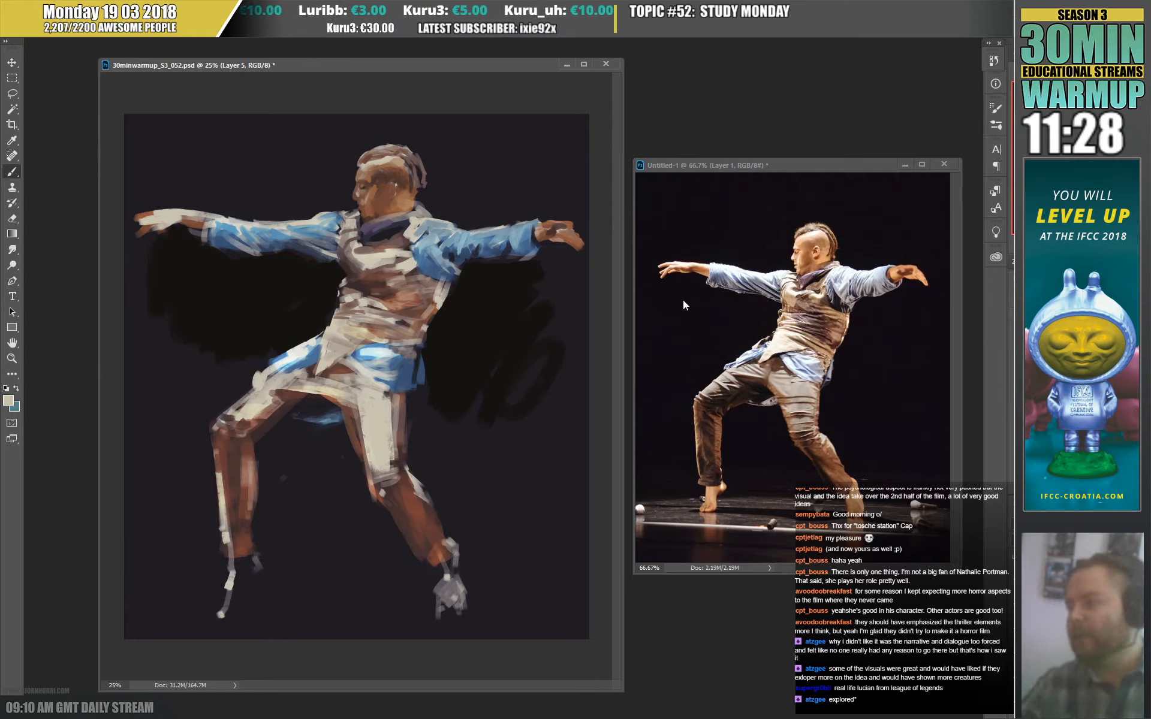
{"action": "key", "text": "alt"}
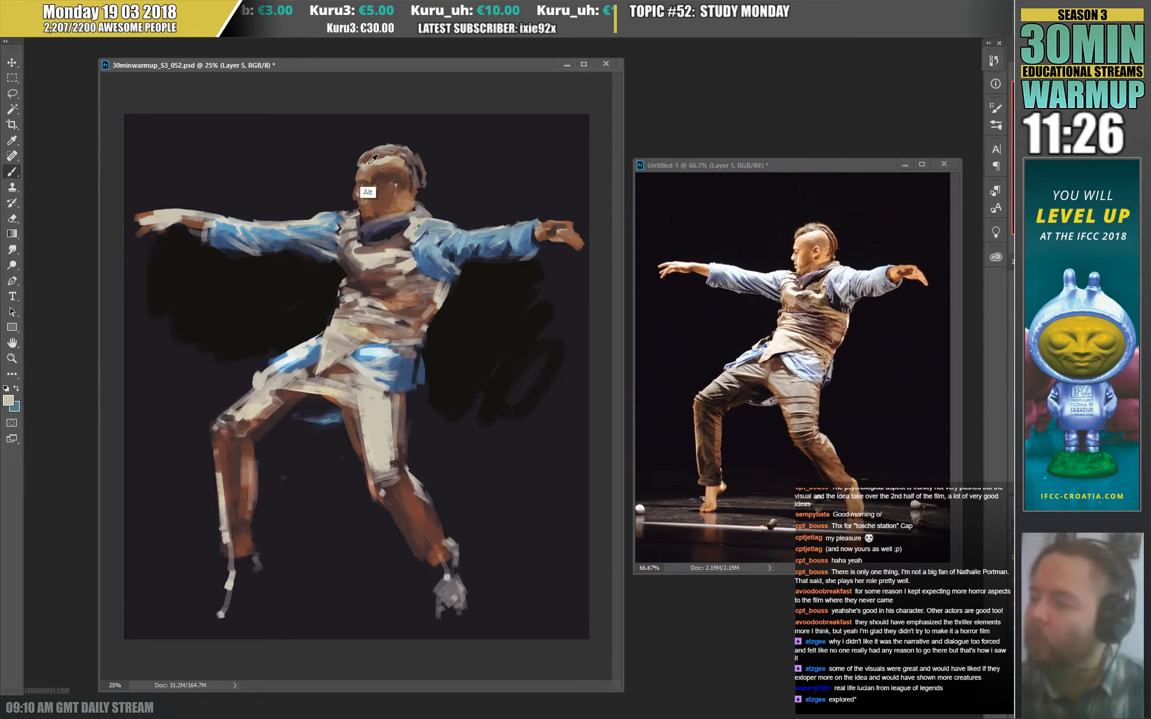
{"action": "left_click", "coordinate": [370, 162], "text": "alt"}
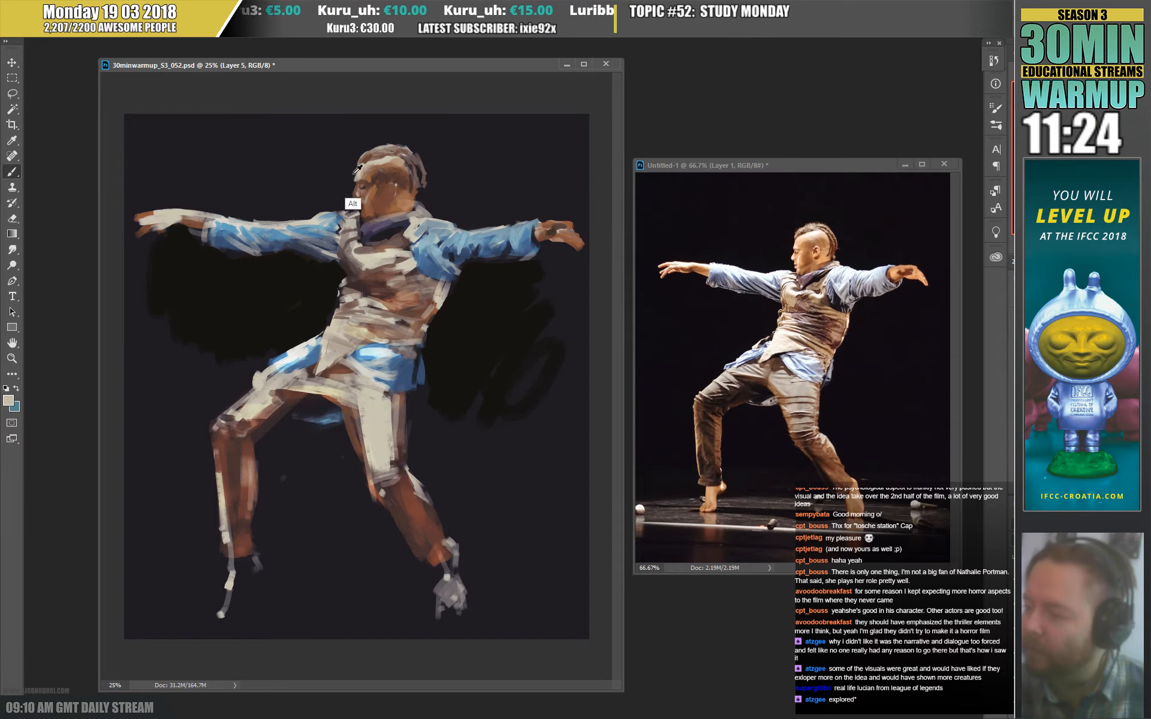
{"action": "left_click", "coordinate": [355, 174], "text": "alt"}
{"action": "left_click", "coordinate": [368, 177], "text": "alt"}
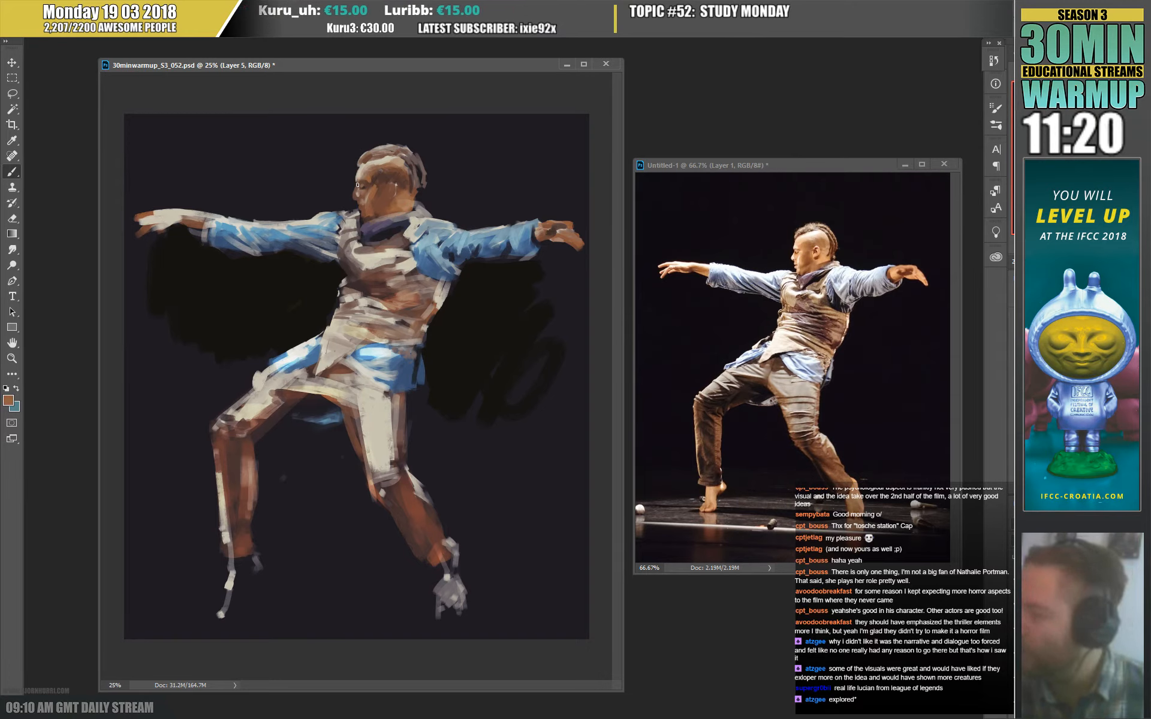
{"action": "left_click", "coordinate": [364, 165], "text": "alt"}
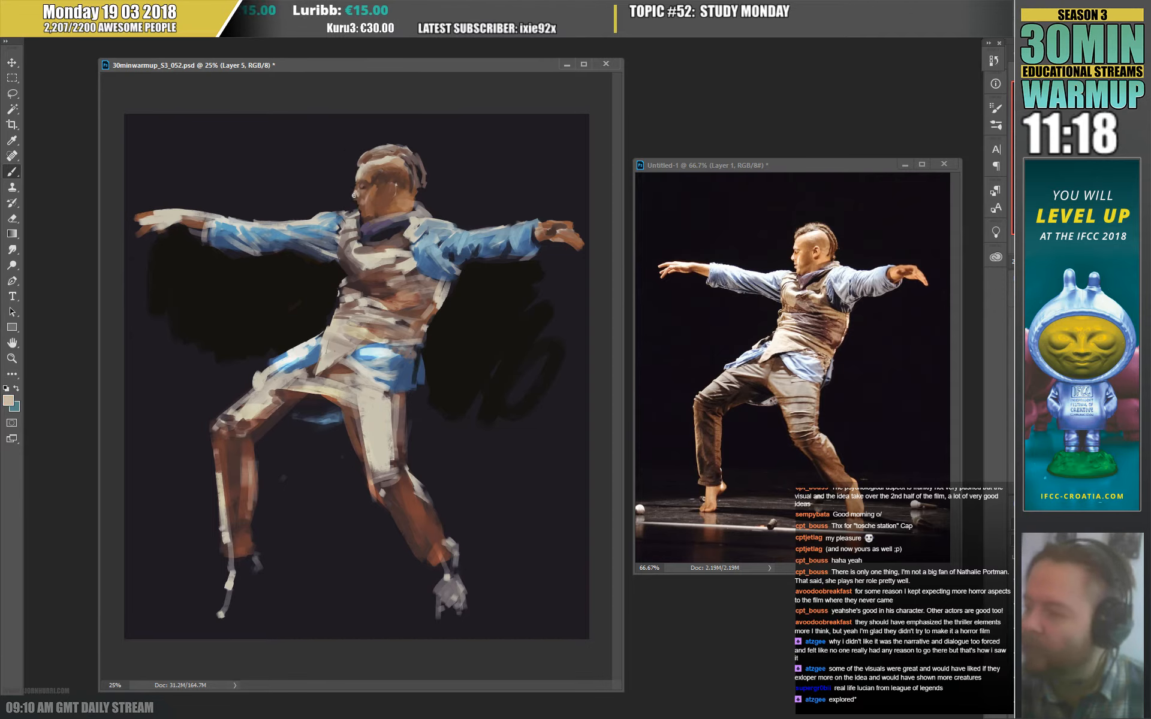
Sharpen the nose, mouth and chin profile with sampled dark background and reddish-brown skin tones, using a small brush.
{"action": "left_click", "coordinate": [350, 197], "text": "alt"}
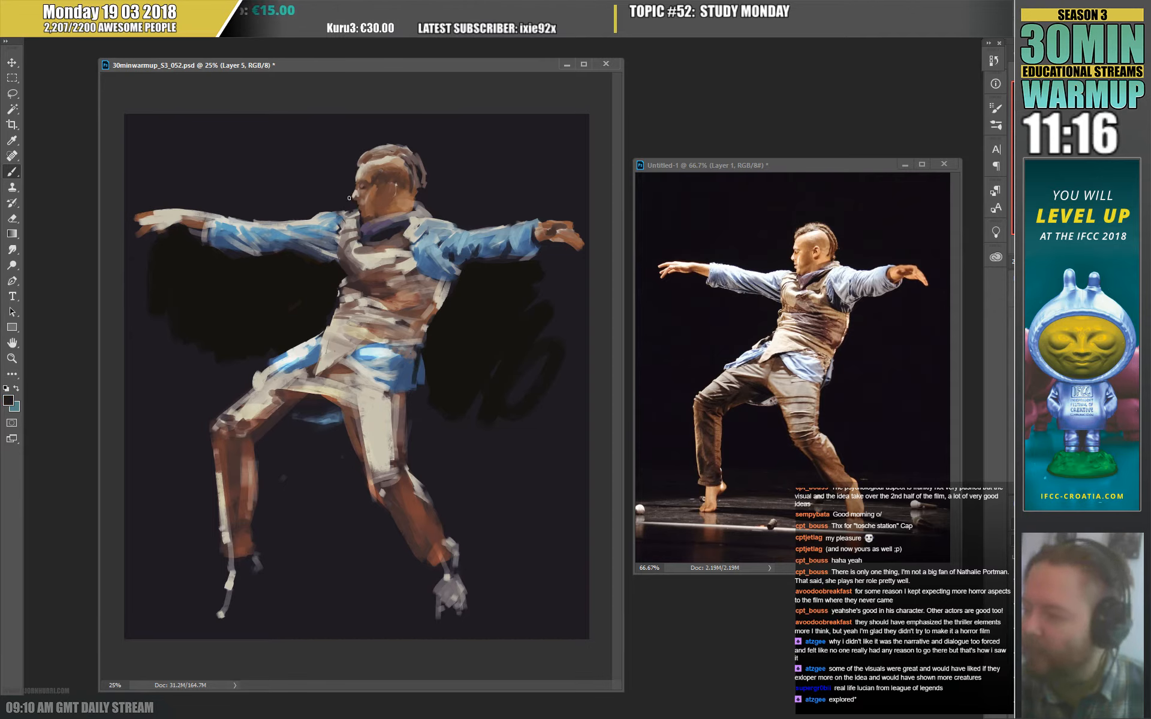
{"action": "left_click", "coordinate": [367, 191], "text": "alt"}
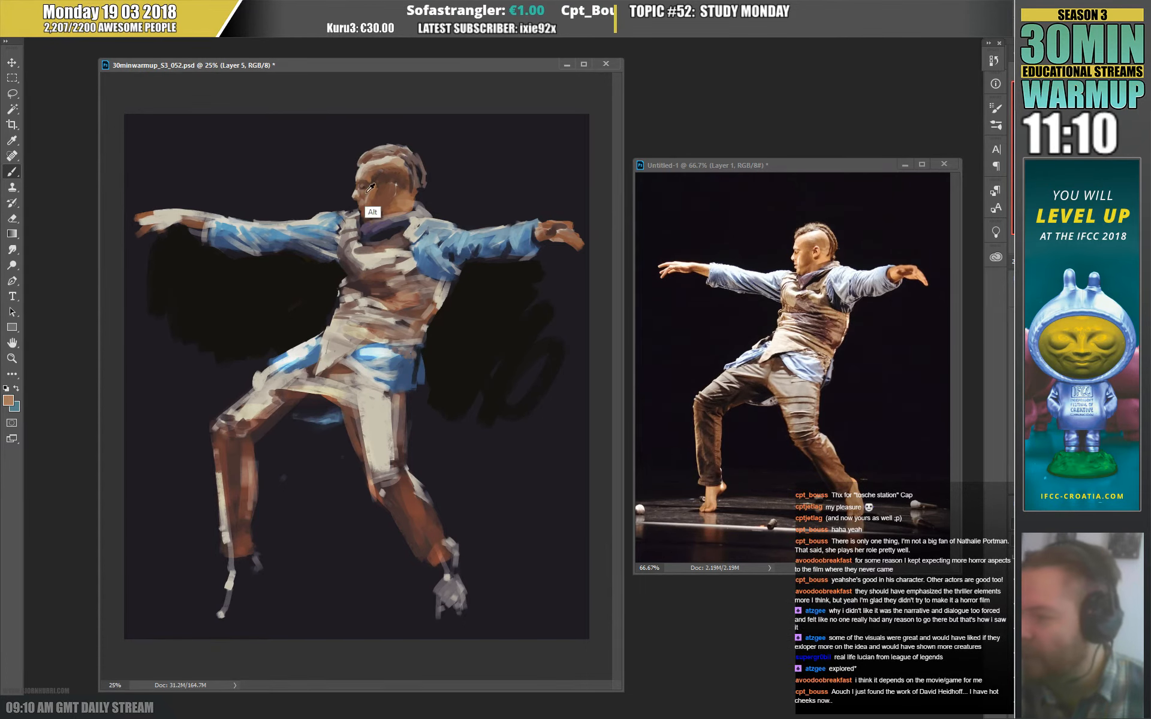
{"action": "left_click", "coordinate": [362, 250], "text": "alt"}
{"action": "right_click", "coordinate": [362, 250]}
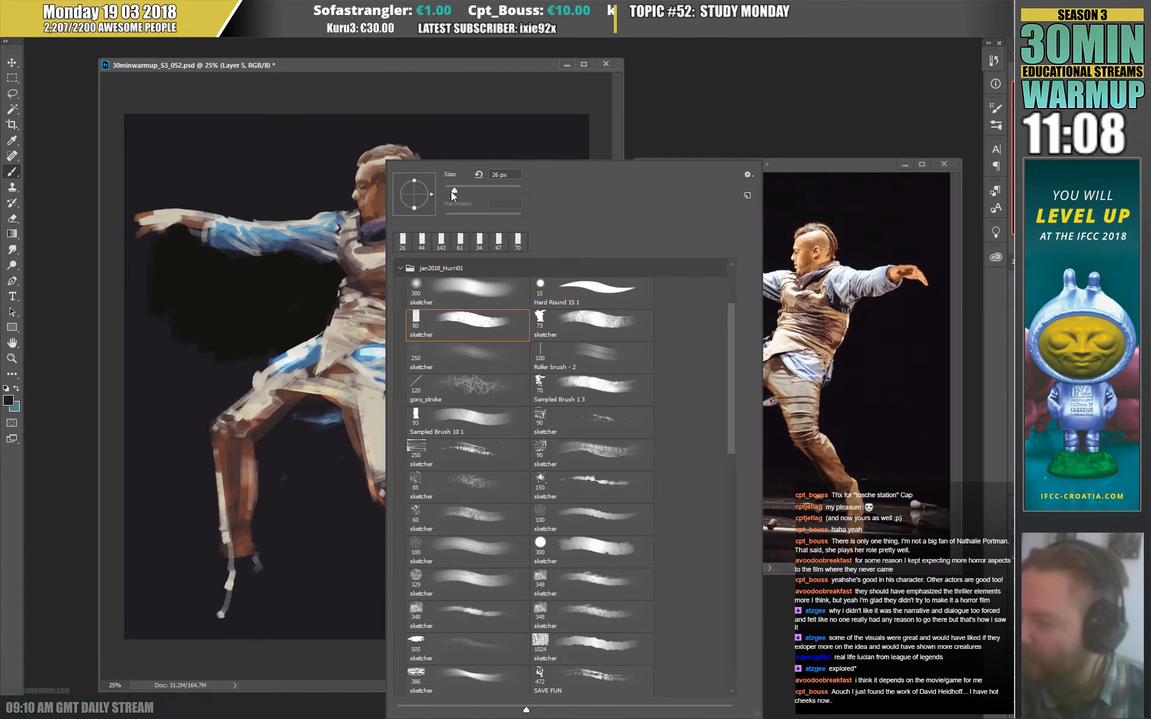
{"action": "key", "text": "Return"}
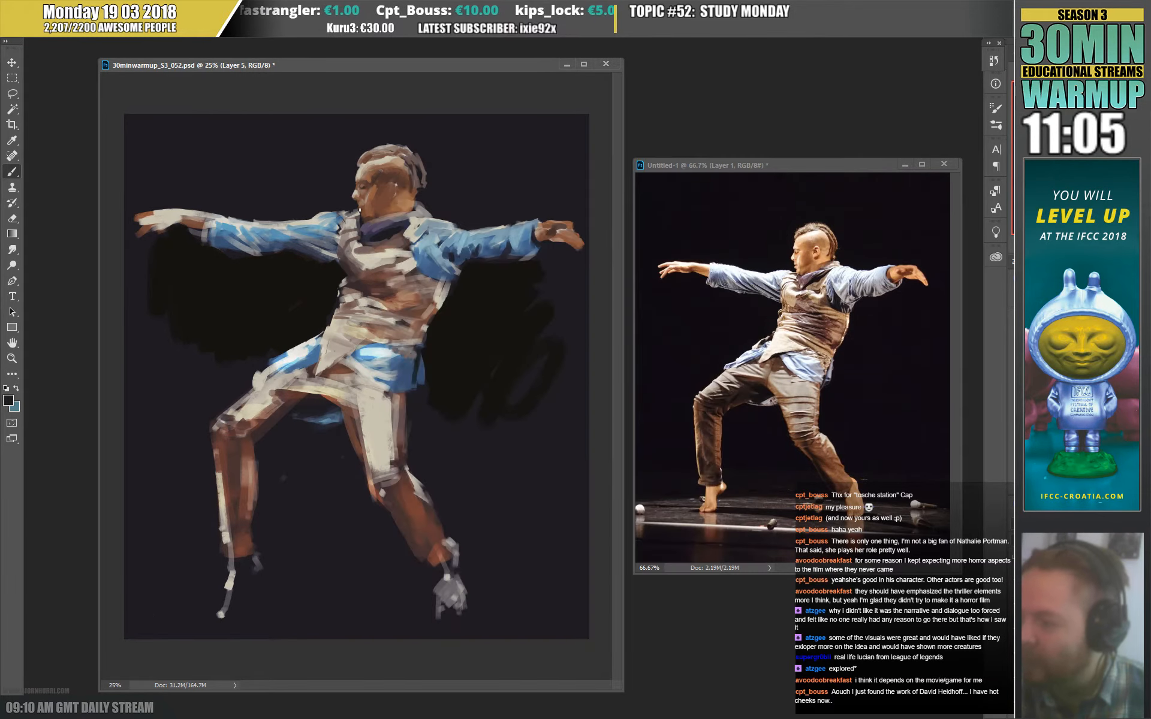
{"action": "left_click", "coordinate": [365, 202], "text": "alt"}
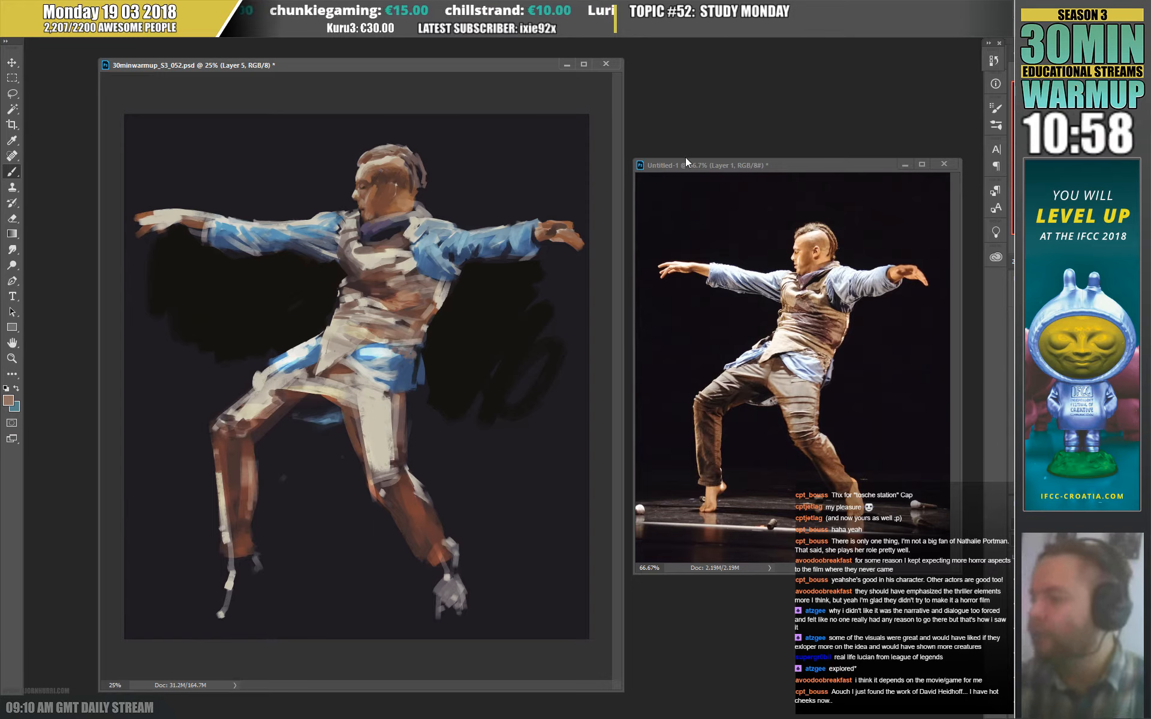
{"action": "left_click", "coordinate": [372, 244], "text": "alt"}
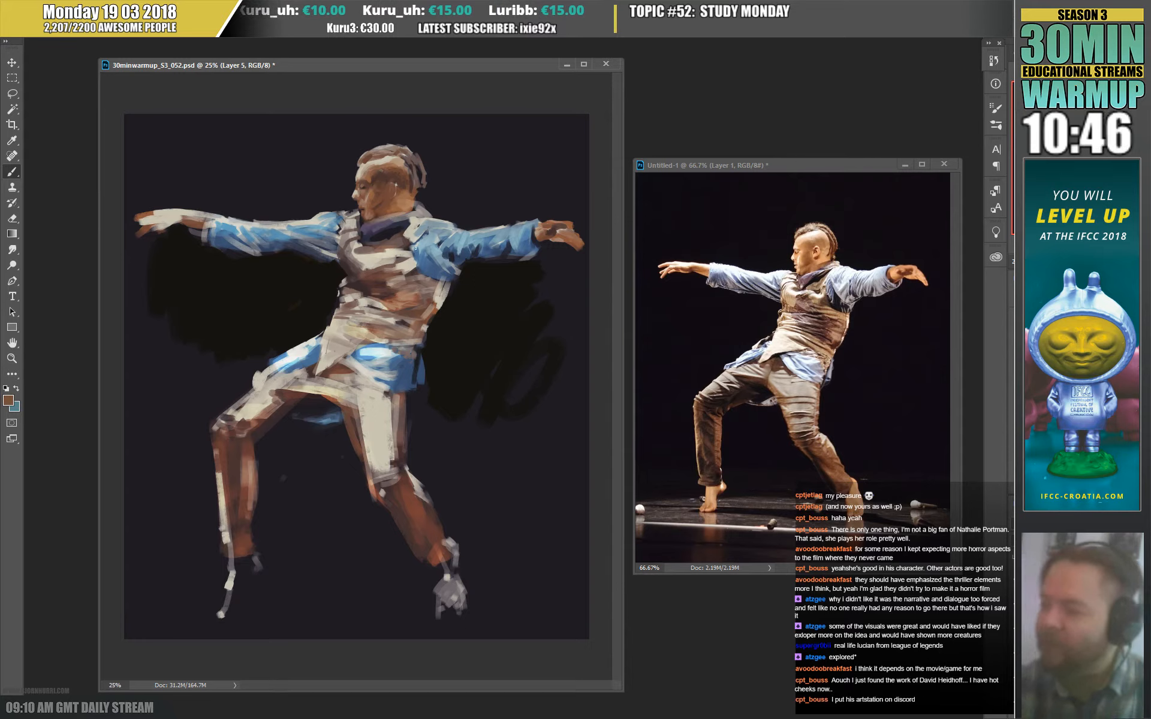
Define the ear and the side of the jaw with dark brown, peach and orange-brown tones sampled from the head.
{"action": "left_click", "coordinate": [390, 177], "text": "alt"}
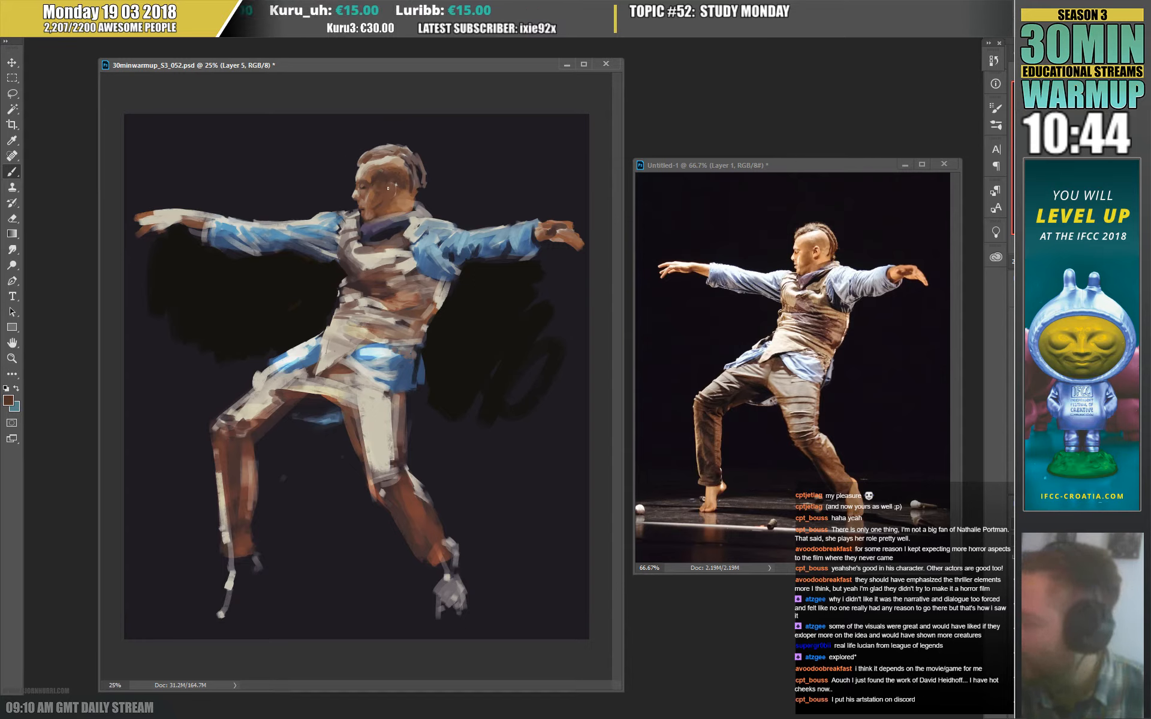
{"action": "left_click", "coordinate": [391, 183], "text": "alt"}
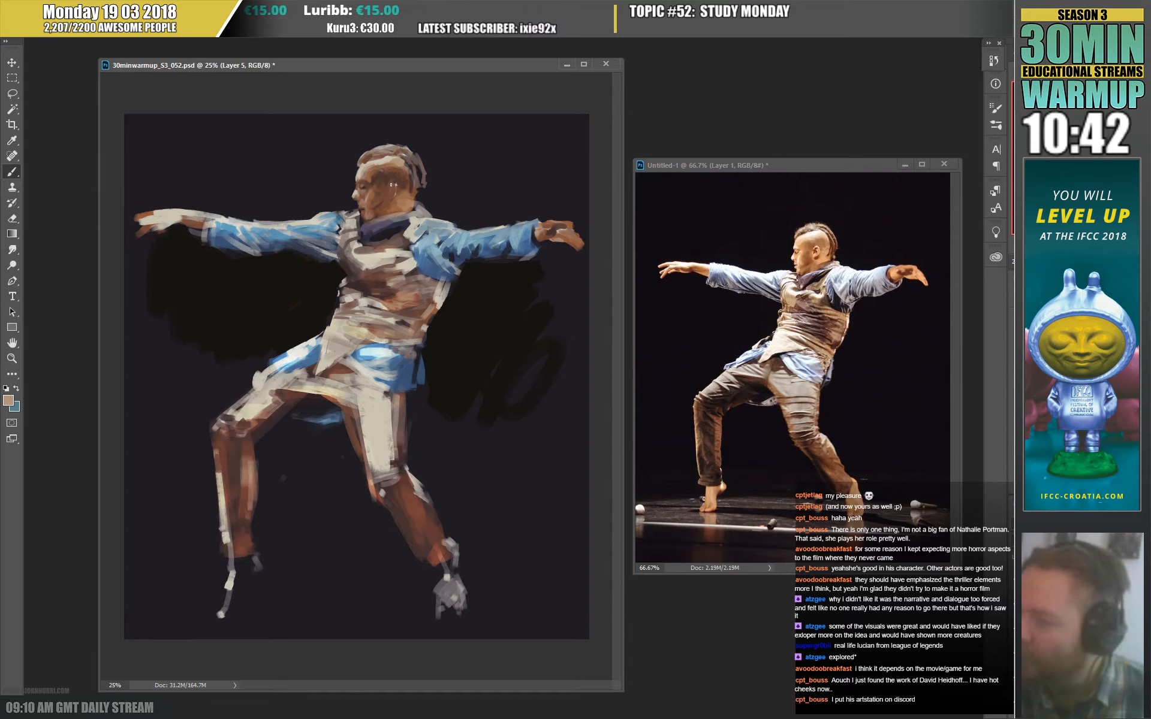
{"action": "left_click", "coordinate": [391, 184], "text": "alt"}
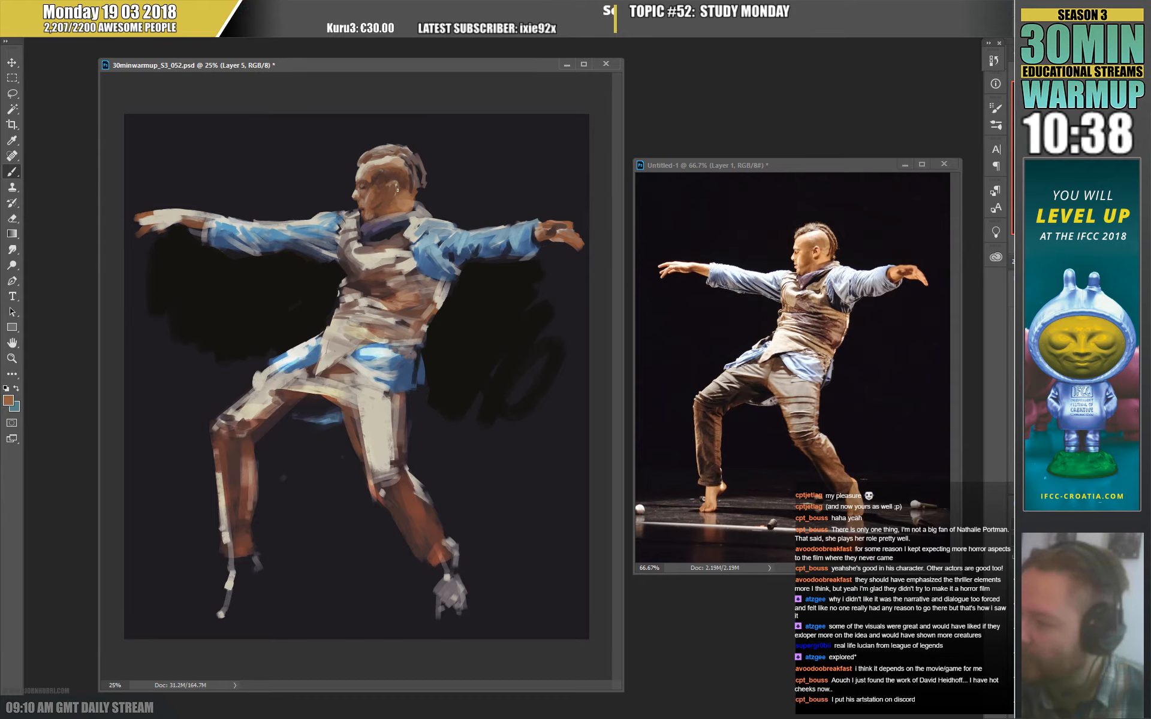
{"action": "left_click", "coordinate": [394, 198], "text": "alt"}
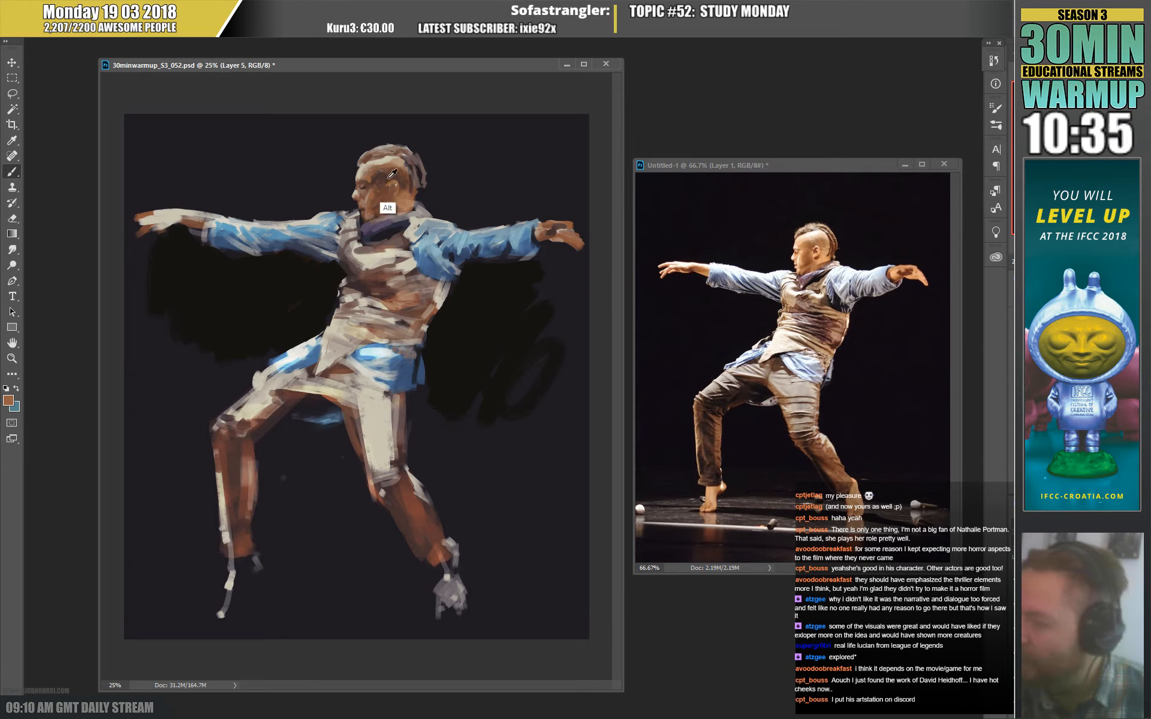
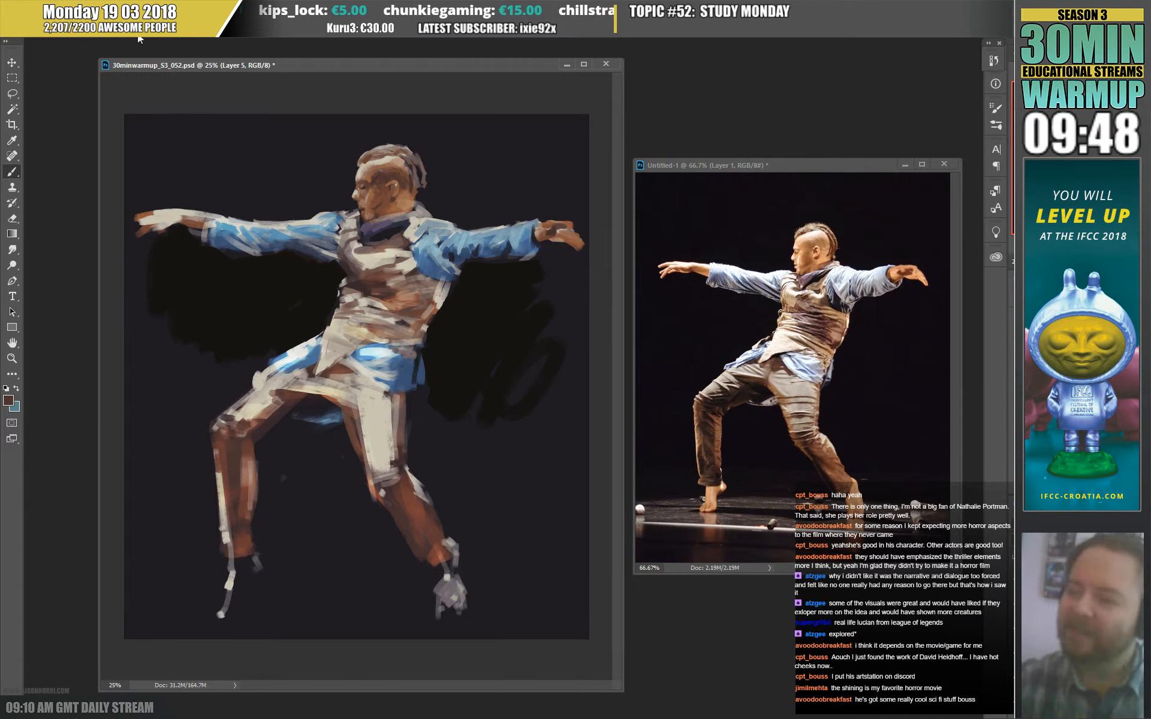
Flip both the painting's canvas and the reference photo's canvas horizontally.
{"action": "left_click", "coordinate": [74, 9]}
{"action": "mouse_move", "coordinate": [127, 123]}
{"action": "left_click", "coordinate": [237, 173]}
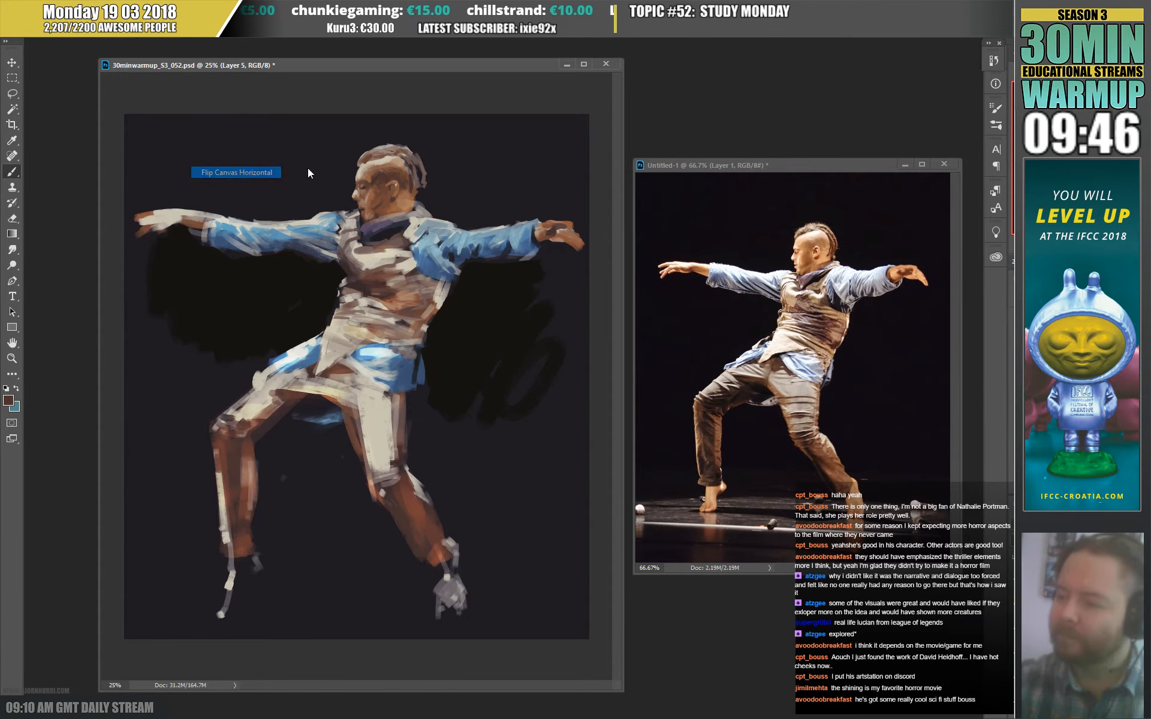
{"action": "left_click", "coordinate": [707, 160]}
{"action": "left_click", "coordinate": [74, 8]}
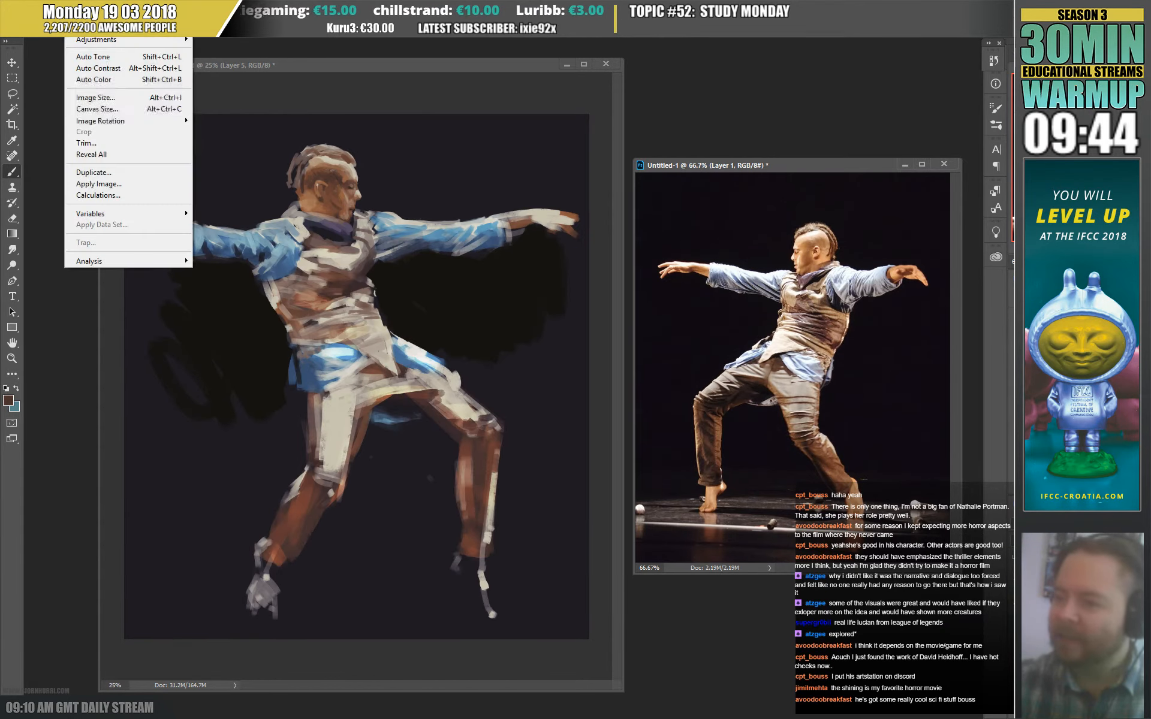
{"action": "mouse_move", "coordinate": [127, 121]}
{"action": "left_click", "coordinate": [245, 175]}
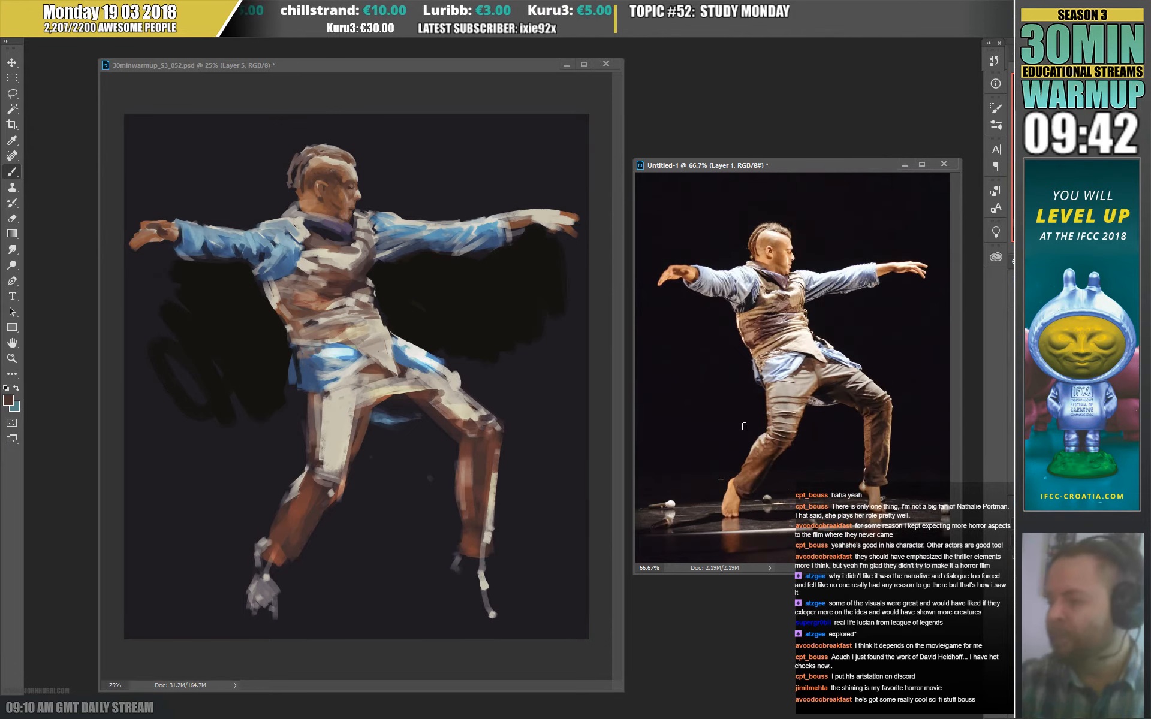
On a new layer in the painting, refine the nape, neck and shirt collar with sampled dark, orange-brown and light grey tones.
{"action": "left_click", "coordinate": [567, 604]}
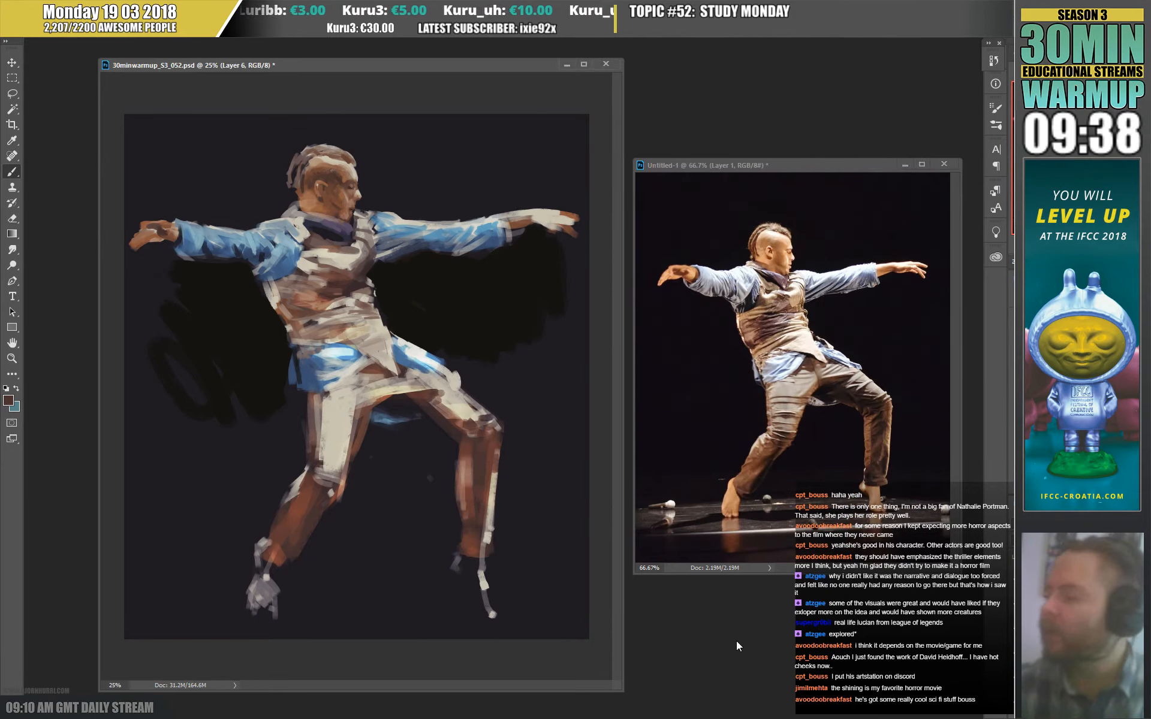
{"action": "left_click", "coordinate": [296, 196], "text": "alt"}
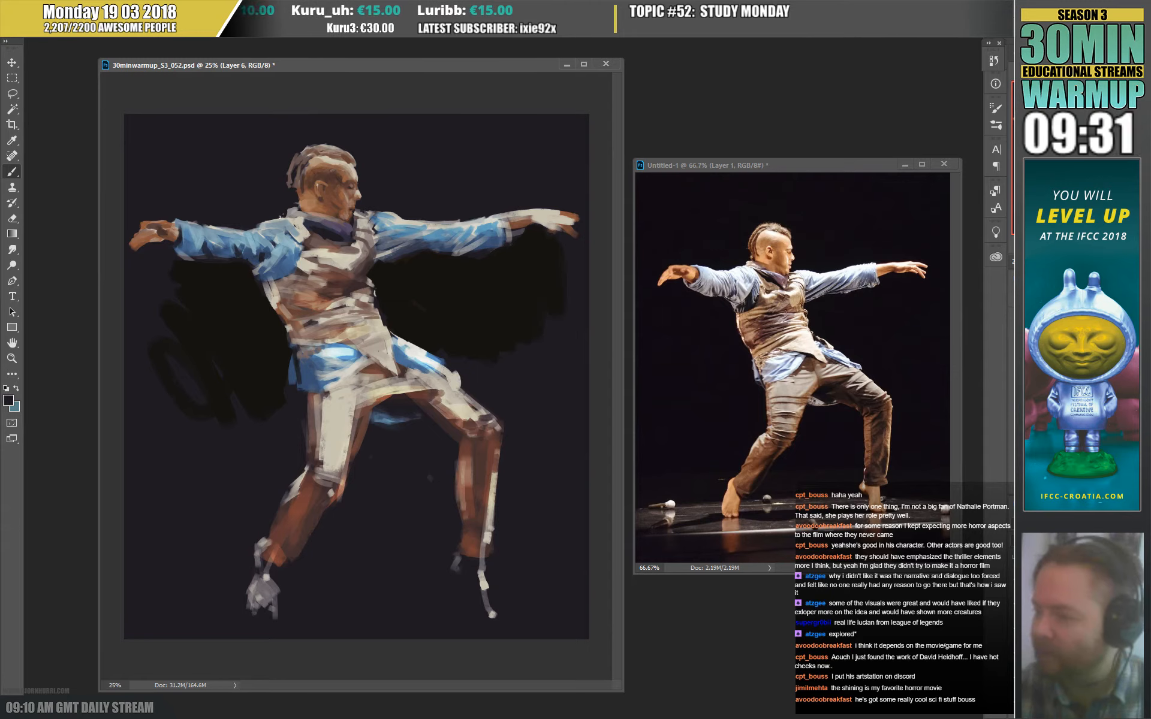
{"action": "left_click", "coordinate": [322, 203], "text": "alt"}
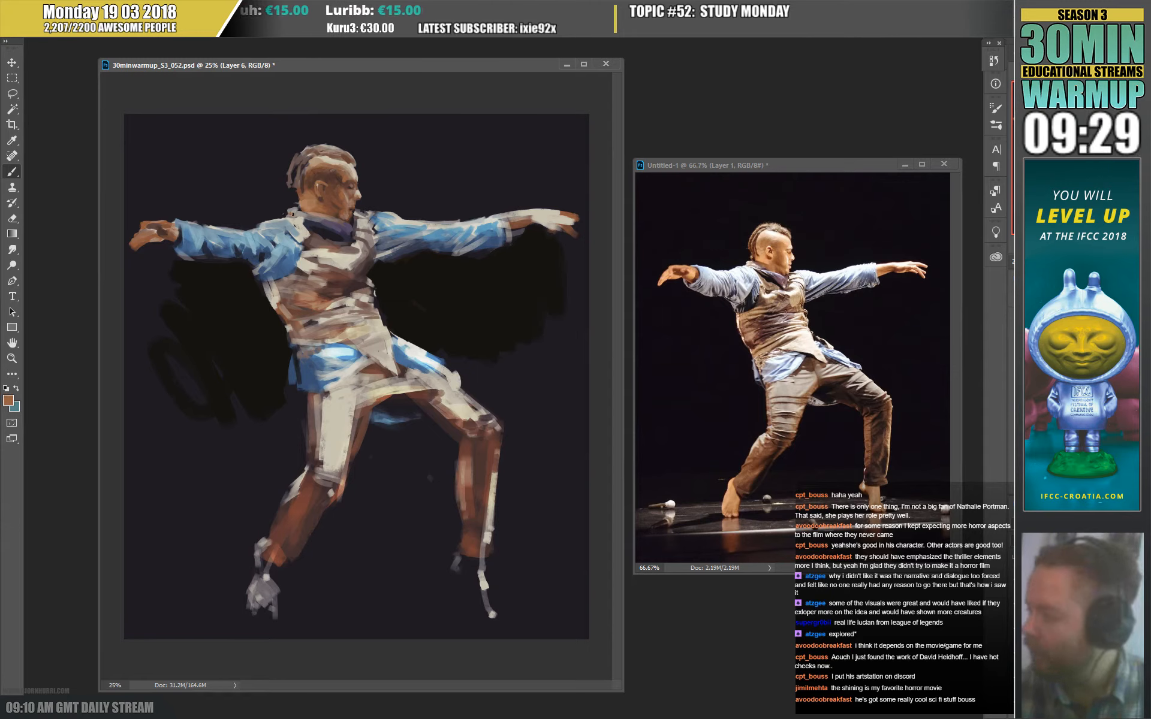
{"action": "left_click", "coordinate": [293, 209], "text": "alt"}
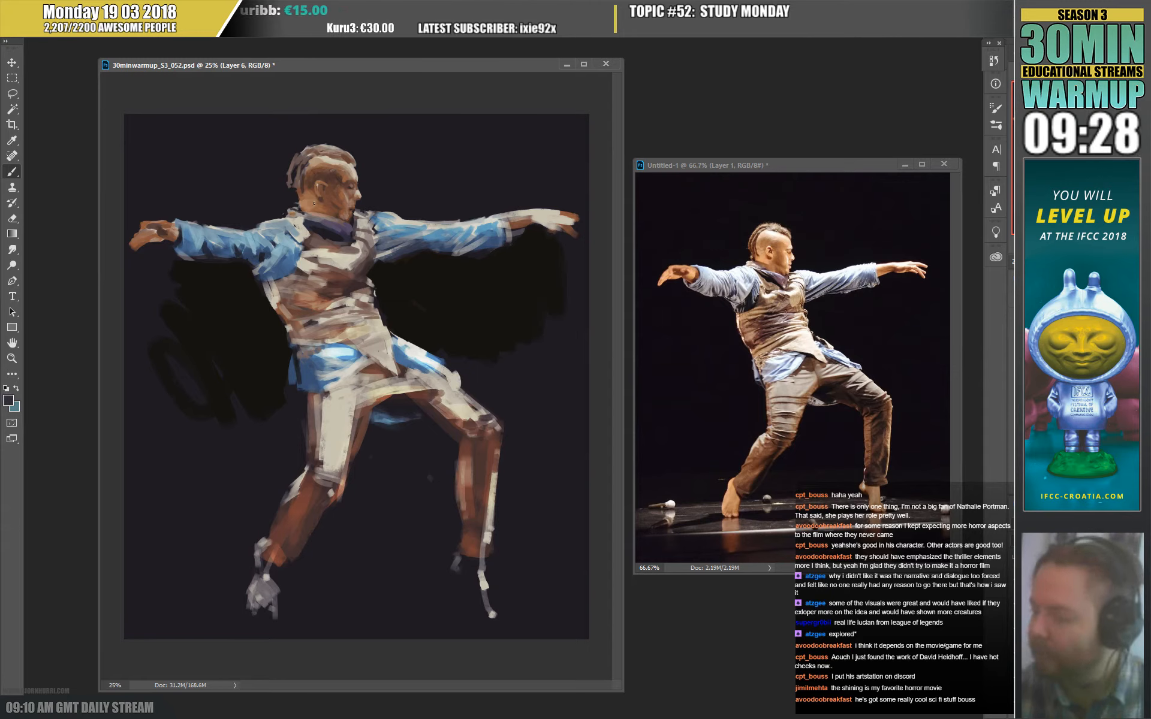
{"action": "left_click", "coordinate": [296, 209], "text": "alt"}
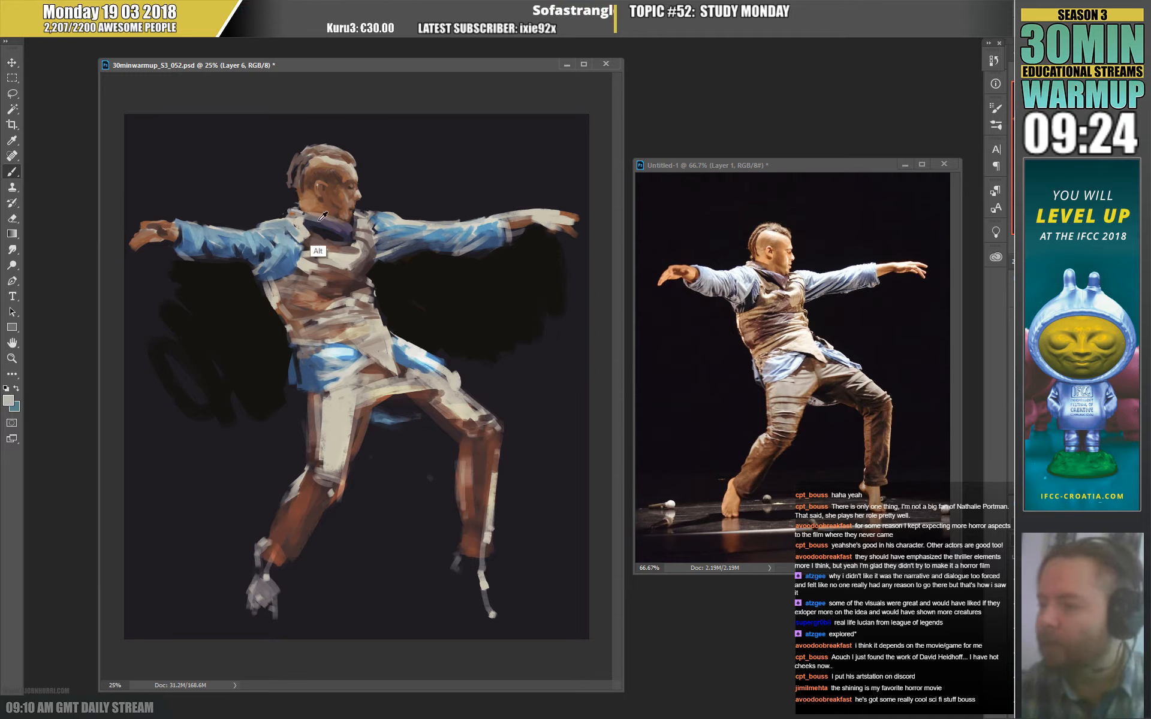
{"action": "left_click", "coordinate": [305, 213], "text": "alt"}
{"action": "left_click", "coordinate": [326, 217], "text": "alt"}
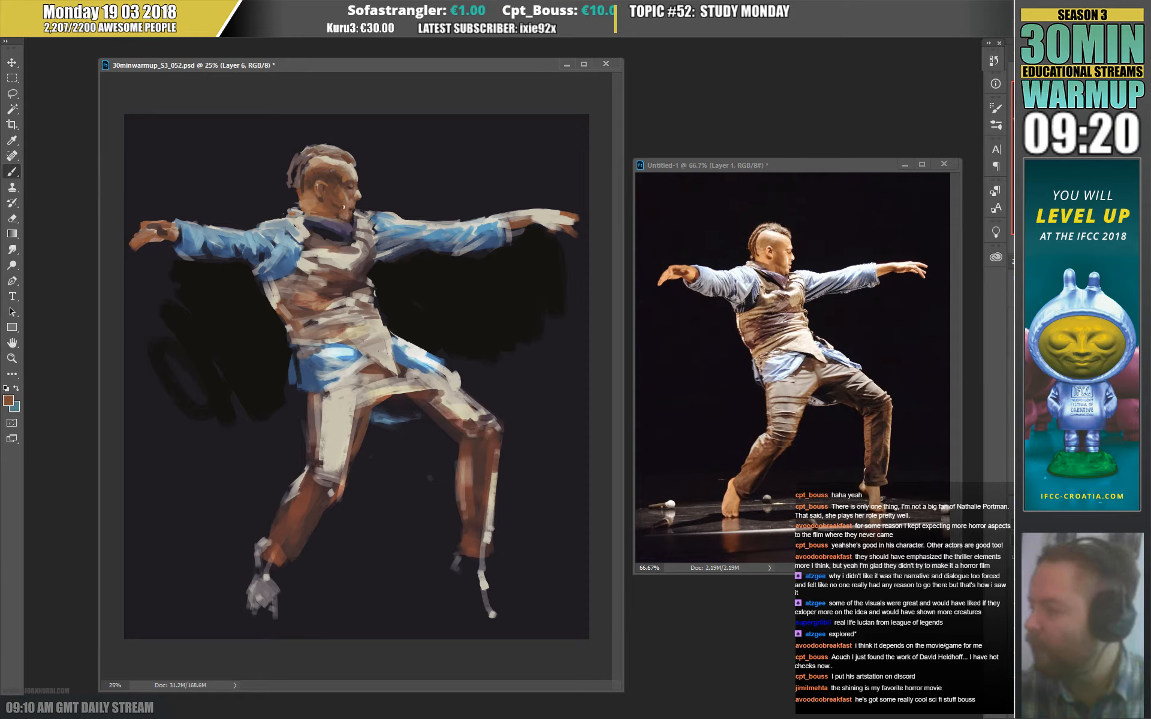
{"action": "left_click", "coordinate": [326, 231], "text": "alt"}
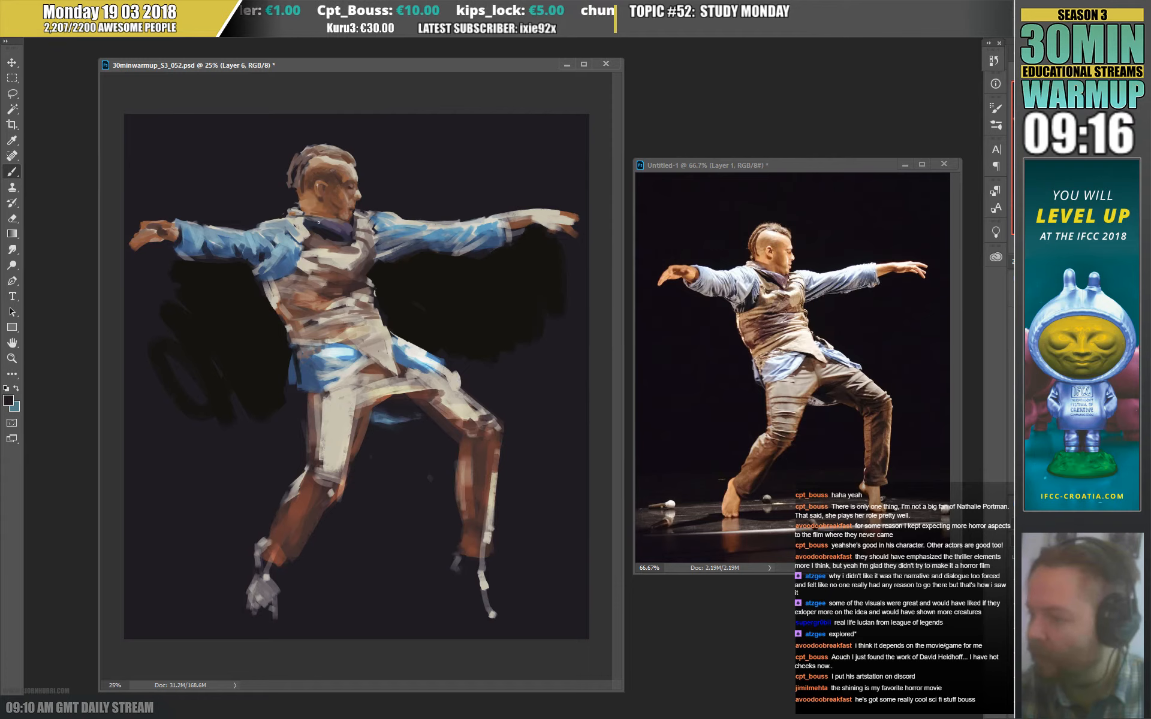
{"action": "left_click", "coordinate": [315, 217], "text": "alt"}
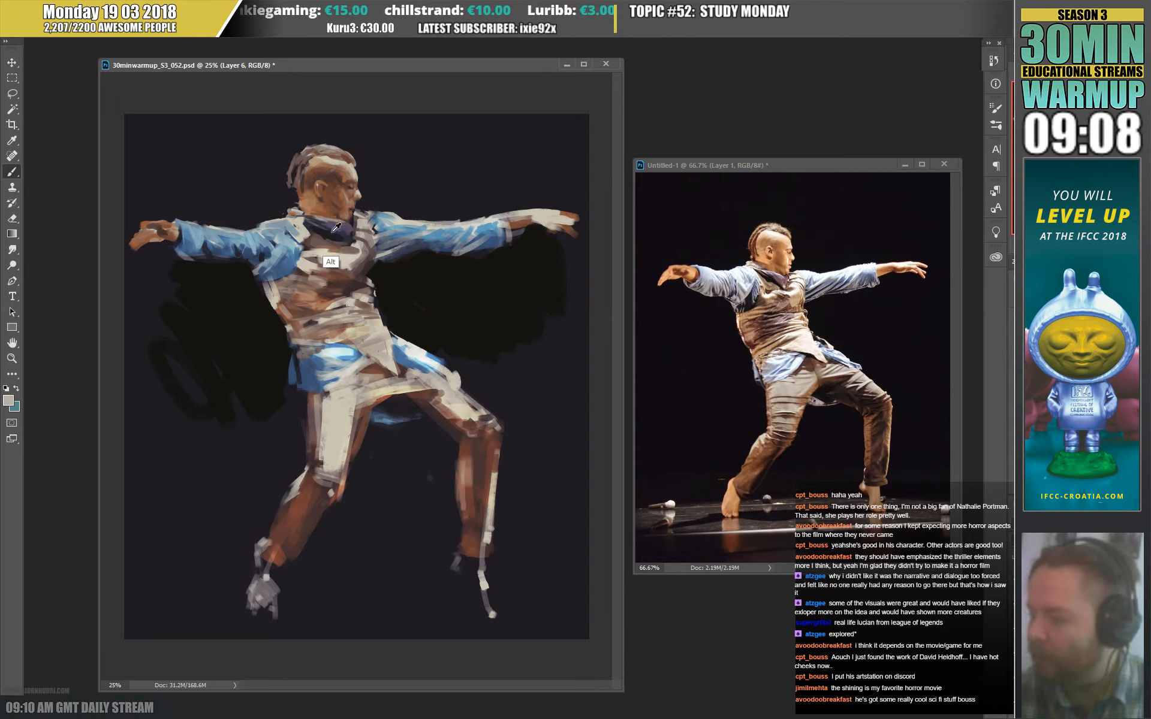
Rework the purple scarf and the vest's neckline with muted purple, dark and pale beige tones sampled from the clothing.
{"action": "left_click", "coordinate": [350, 226], "text": "alt"}
{"action": "left_click", "coordinate": [342, 224], "text": "alt"}
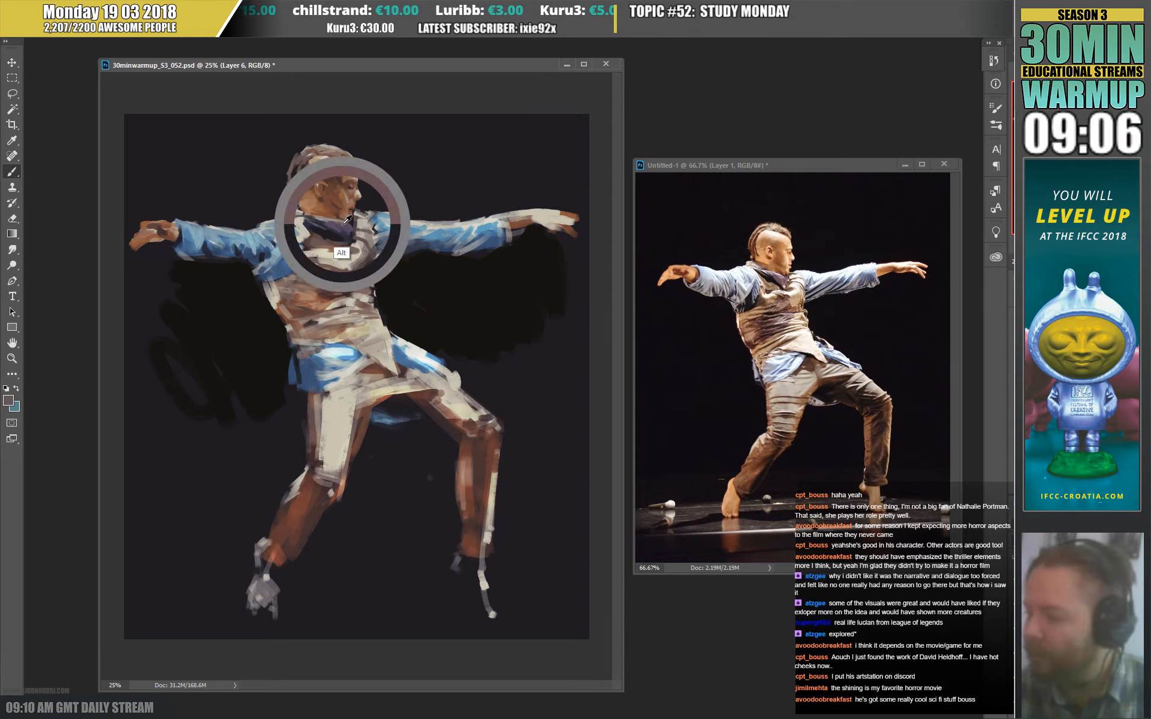
{"action": "left_click", "coordinate": [349, 232], "text": "alt"}
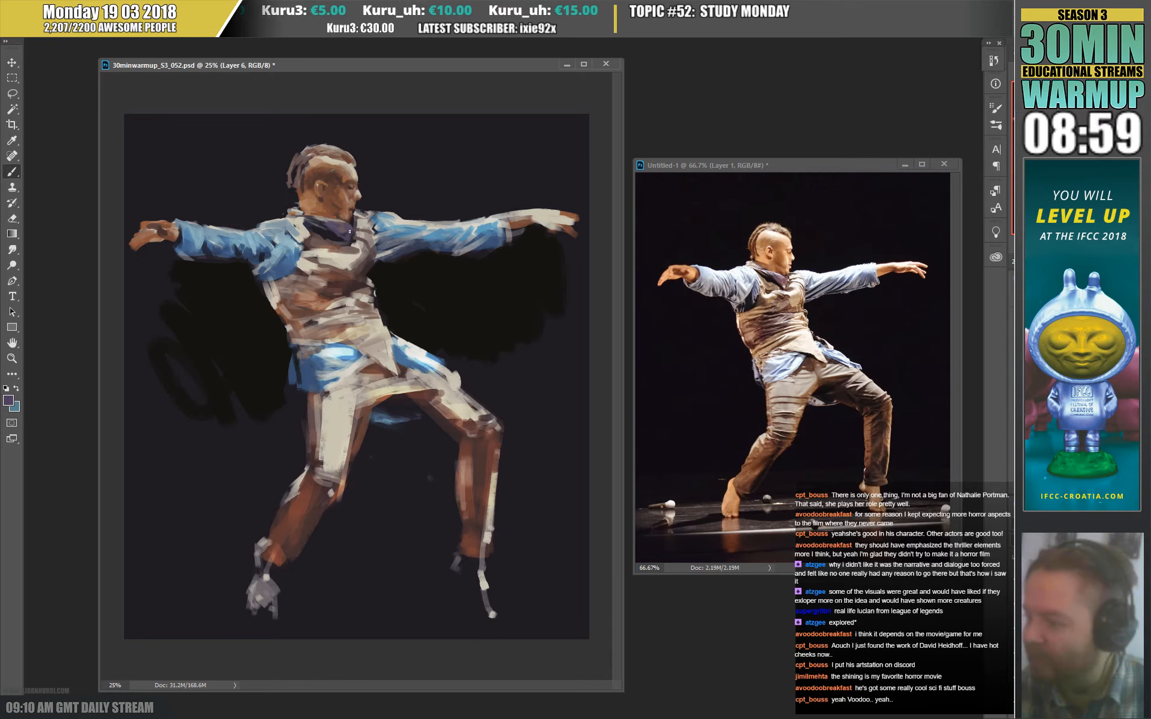
{"action": "left_click", "coordinate": [356, 240], "text": "alt"}
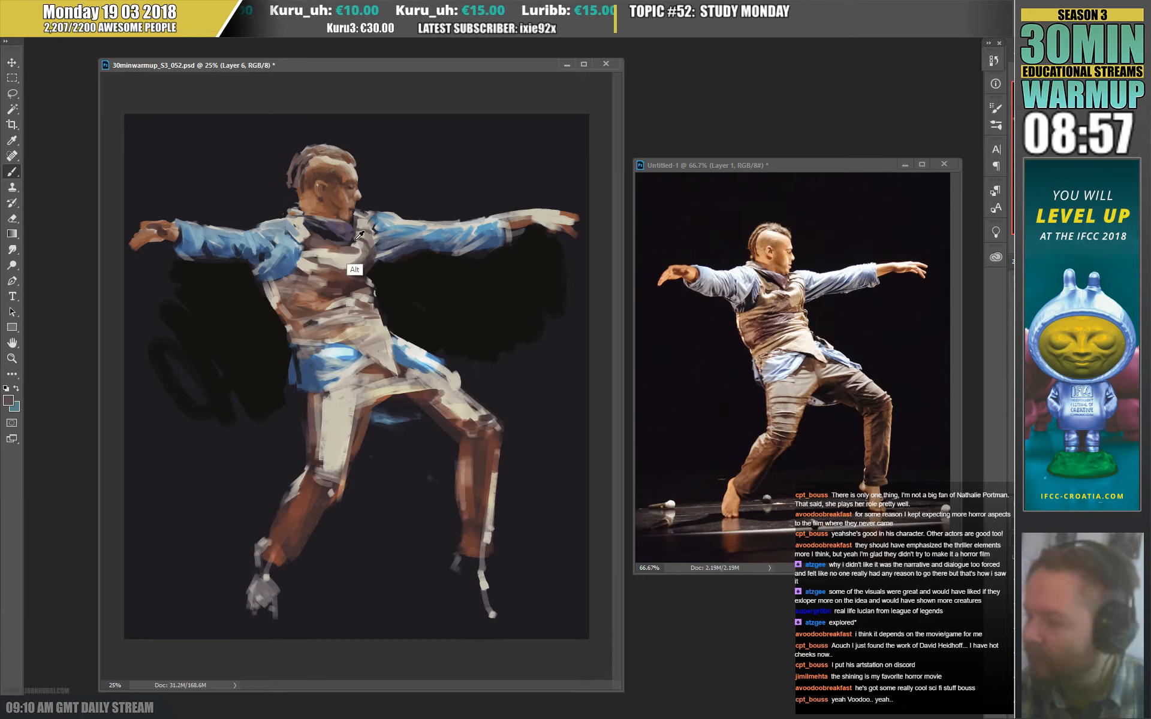
{"action": "left_click", "coordinate": [359, 238], "text": "alt"}
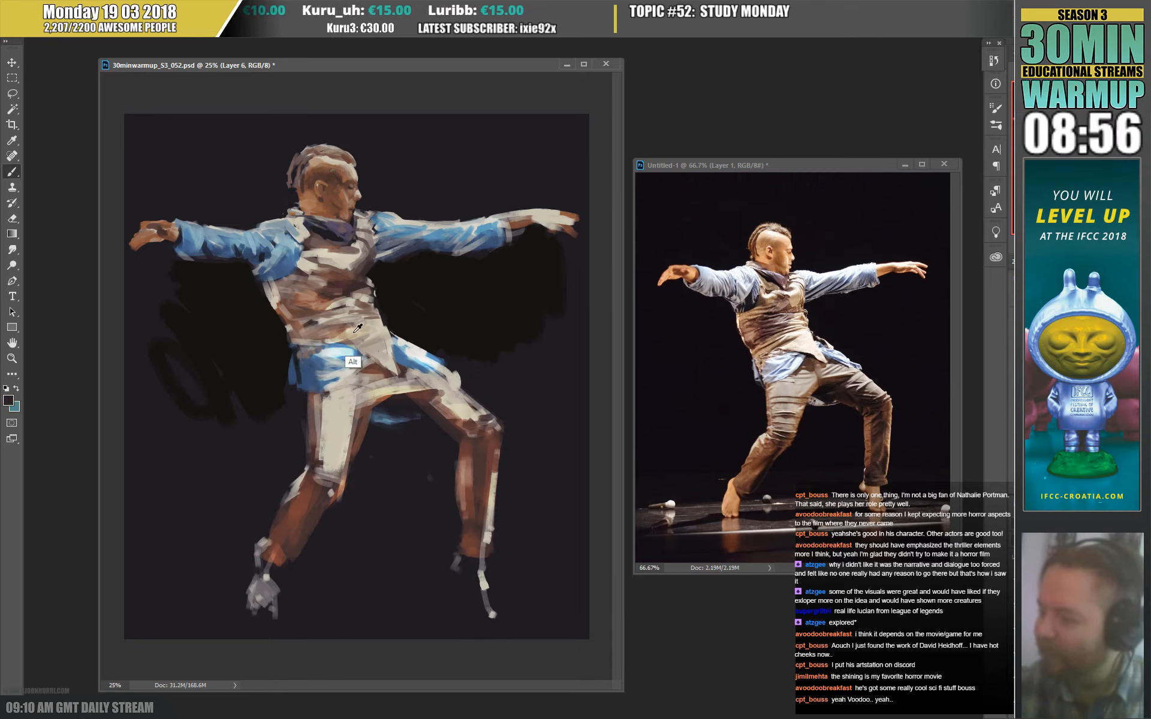
{"action": "left_click", "coordinate": [355, 324], "text": "alt"}
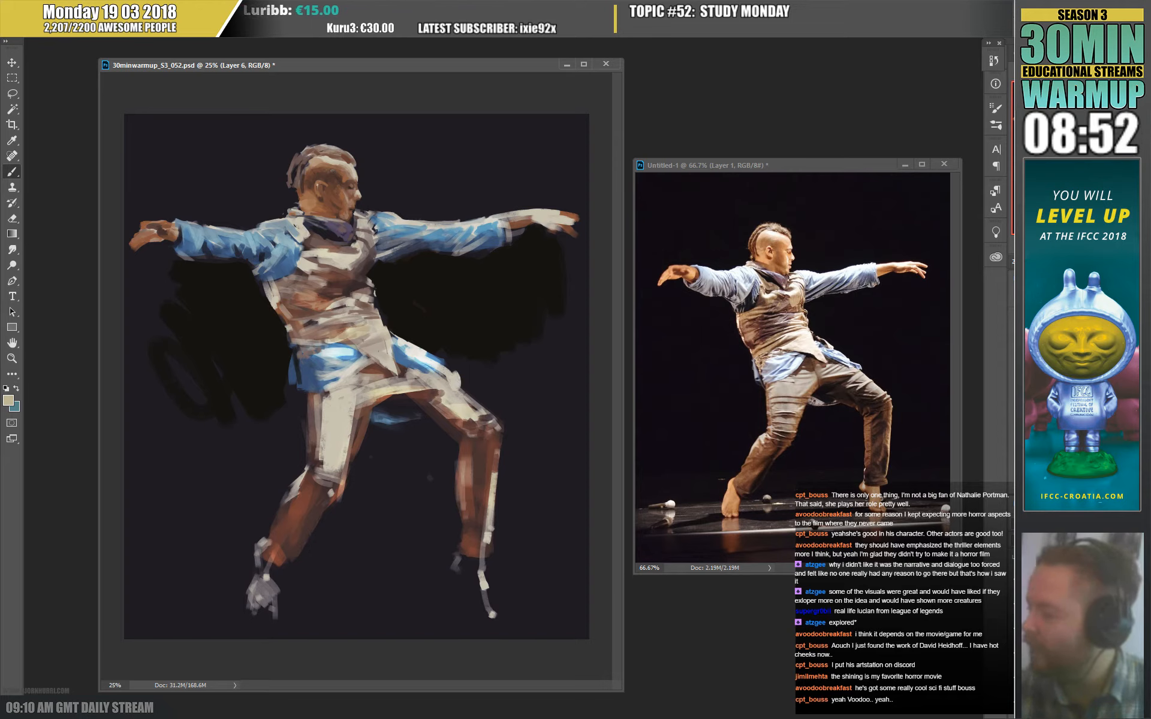
{"action": "left_click", "coordinate": [375, 242], "text": "alt"}
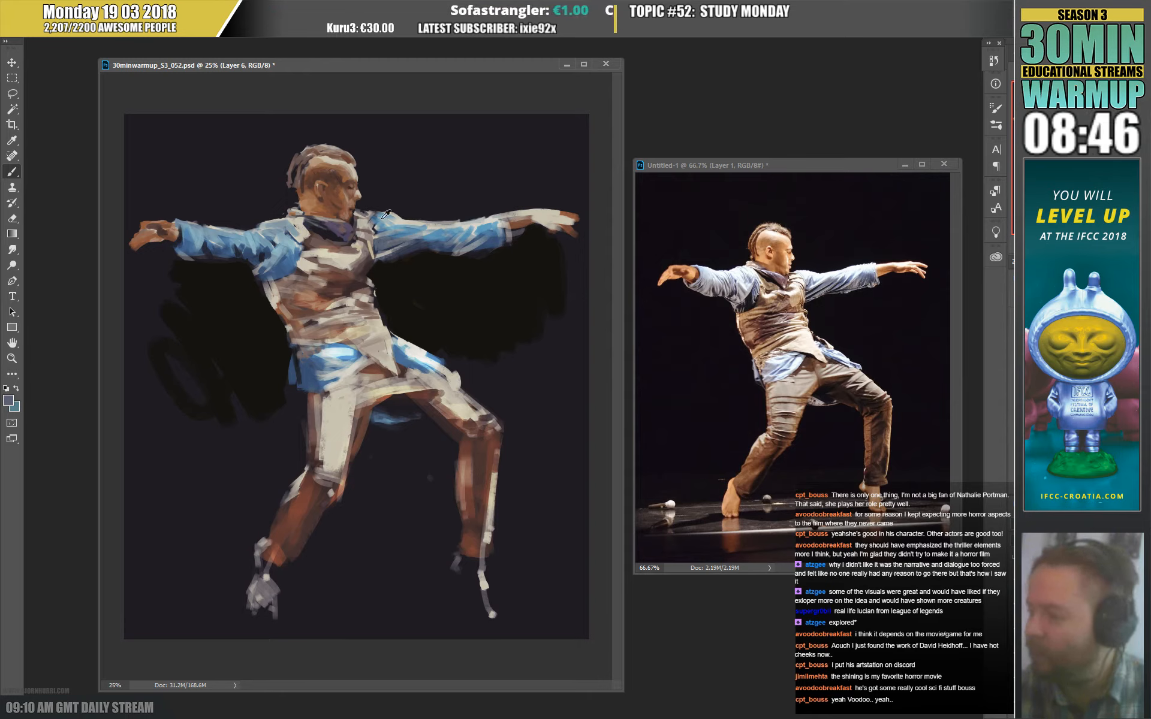
Refine the shoulder and upper edge of the outstretched blue sleeve beside the face with sampled dark blue, light blue and background tones.
{"action": "left_click", "coordinate": [377, 233], "text": "alt"}
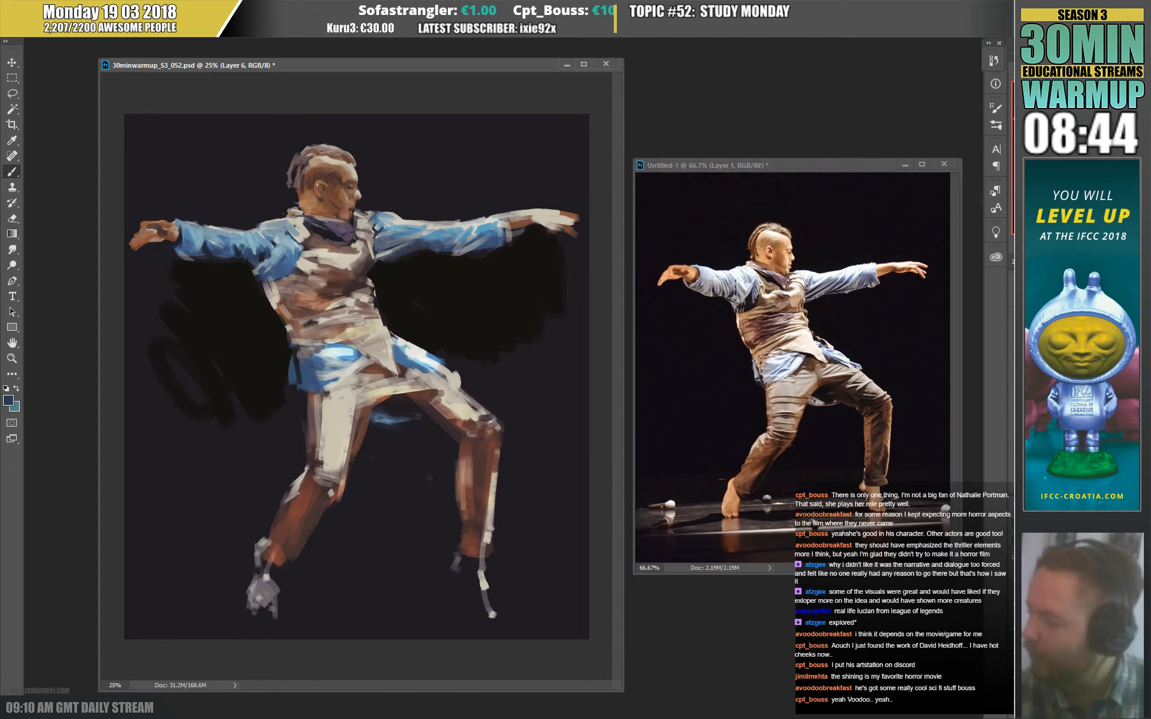
{"action": "left_click", "coordinate": [384, 229], "text": "alt"}
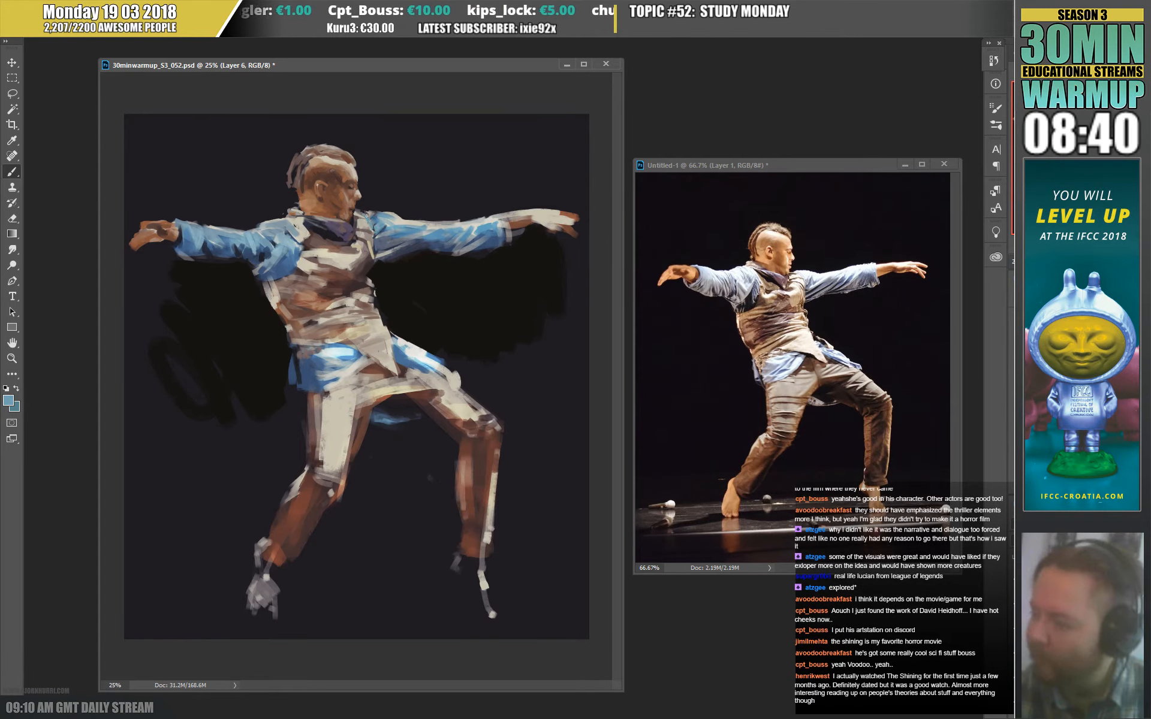
{"action": "left_click_drag", "start_coordinate": [365, 214], "coordinate": [373, 218]}
{"action": "left_click", "coordinate": [380, 228], "text": "alt"}
{"action": "left_click", "coordinate": [378, 202], "text": "alt"}
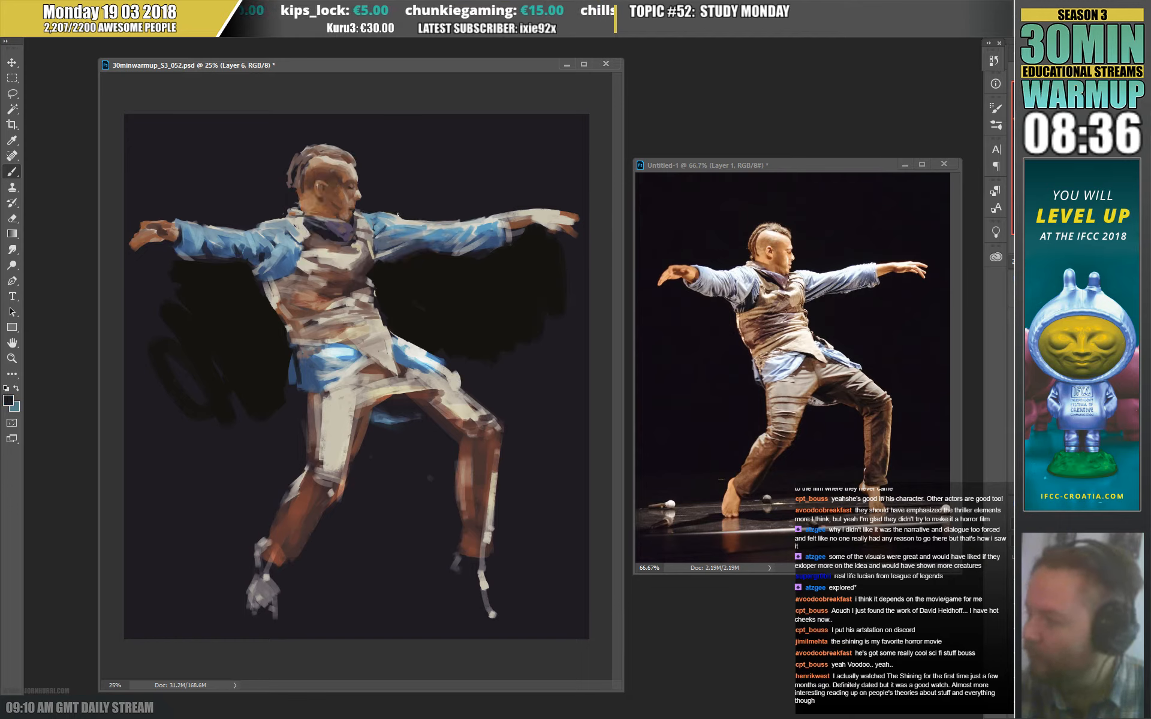
{"action": "left_click_drag", "start_coordinate": [392, 214], "coordinate": [382, 211]}
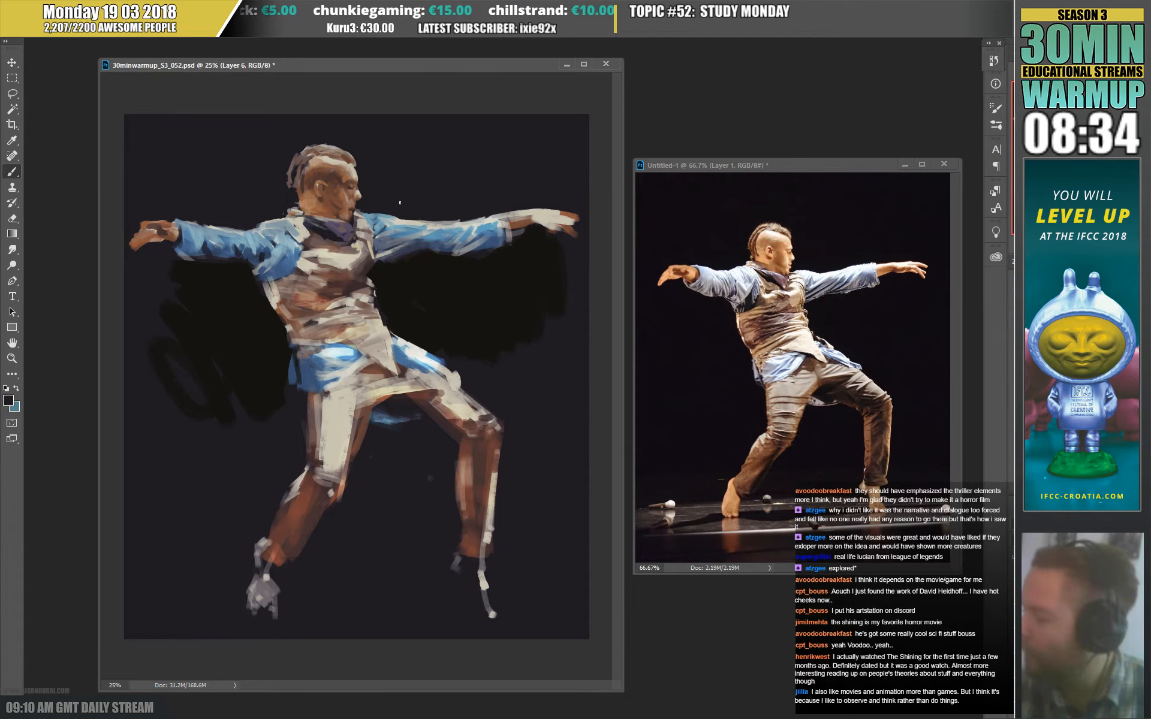
{"action": "left_click", "coordinate": [395, 219], "text": "alt"}
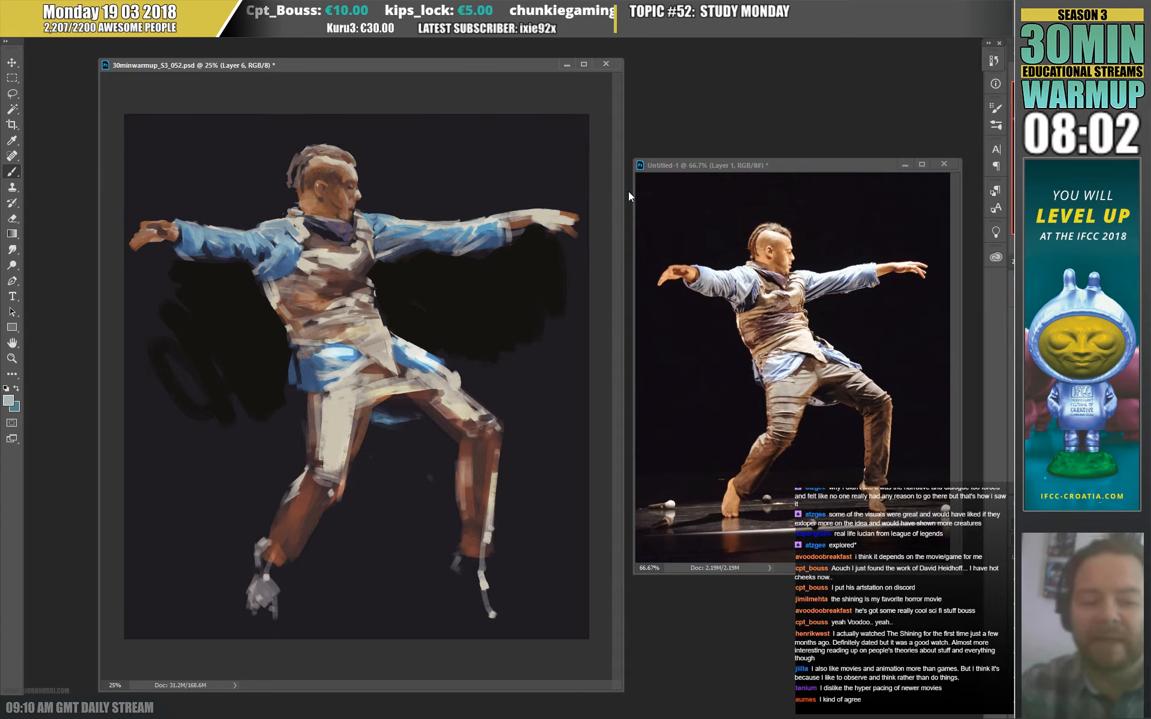
Shape the vest's front edge below the chest with sampled near-black and dark brown tones.
{"action": "left_click", "coordinate": [371, 280], "text": "alt"}
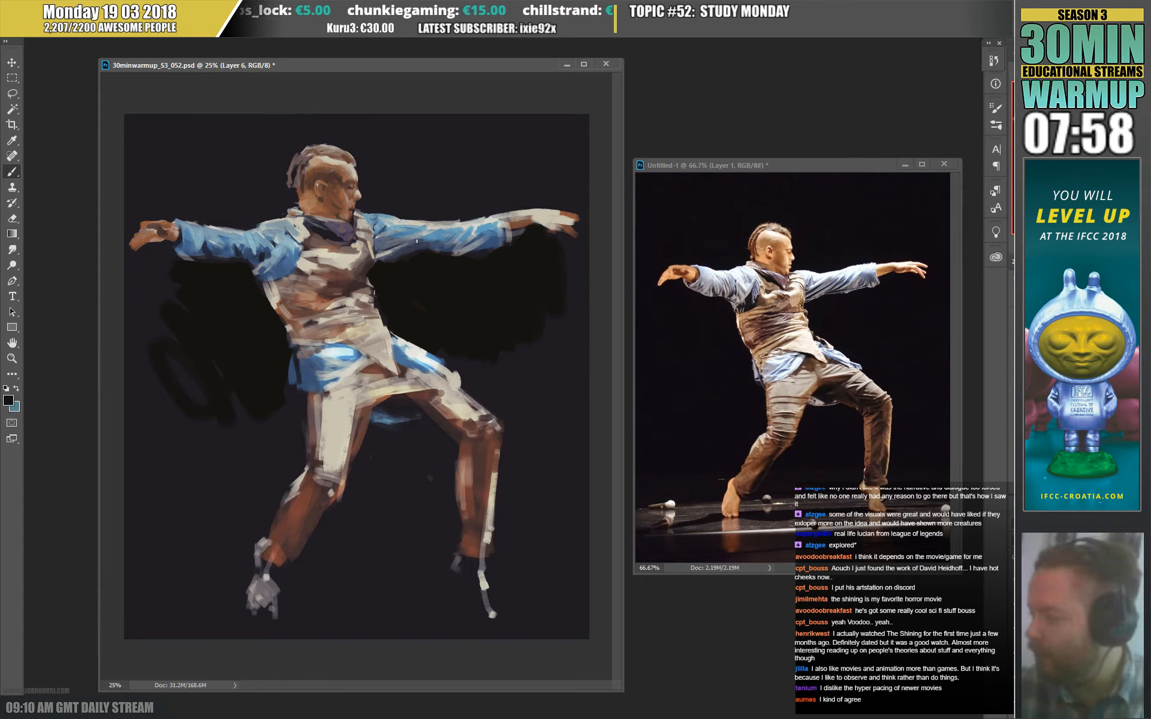
{"action": "left_click", "coordinate": [367, 281], "text": "alt"}
{"action": "left_click", "coordinate": [366, 282], "text": "alt"}
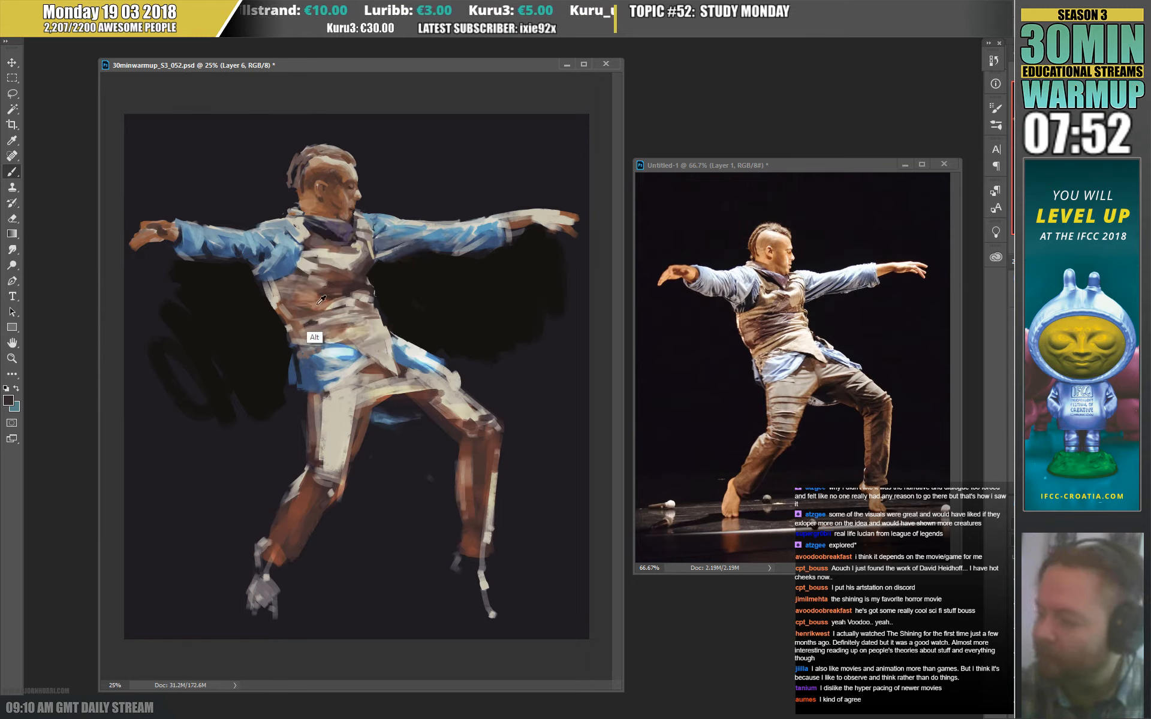
Sample a peach tone from the vest and shift the foreground colour to the ochre 9e7841.
{"action": "left_click", "coordinate": [335, 336], "text": "alt"}
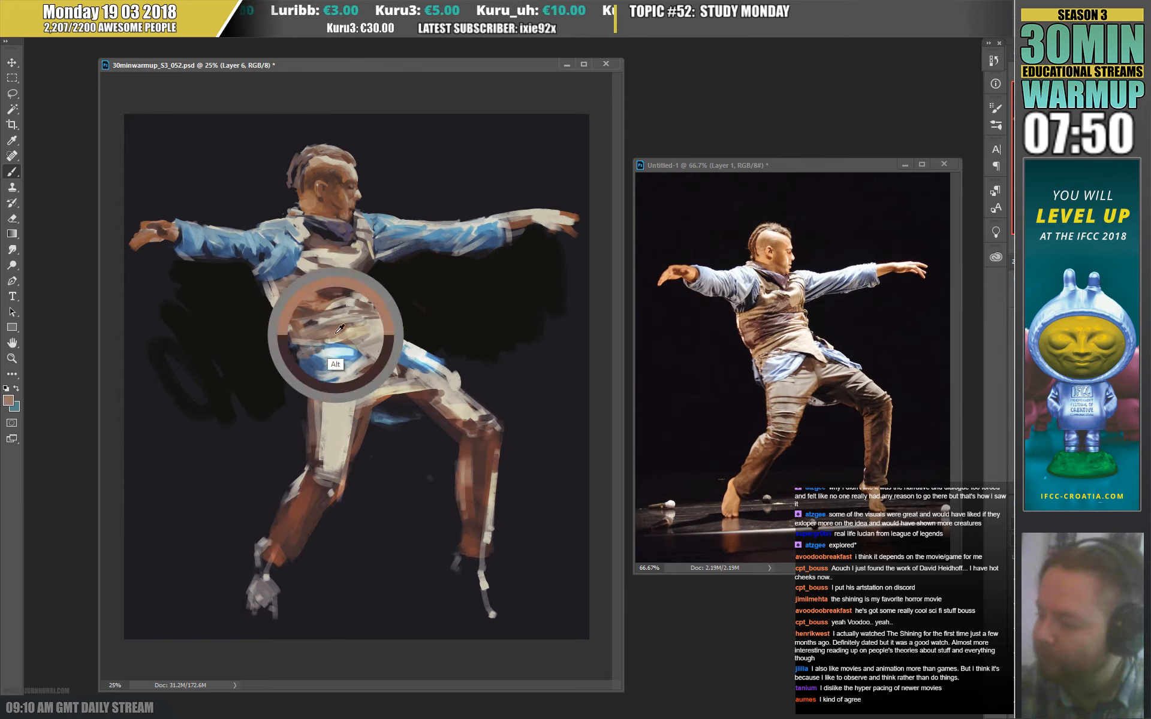
{"action": "left_click", "coordinate": [8, 401]}
{"action": "left_click", "coordinate": [206, 346]}
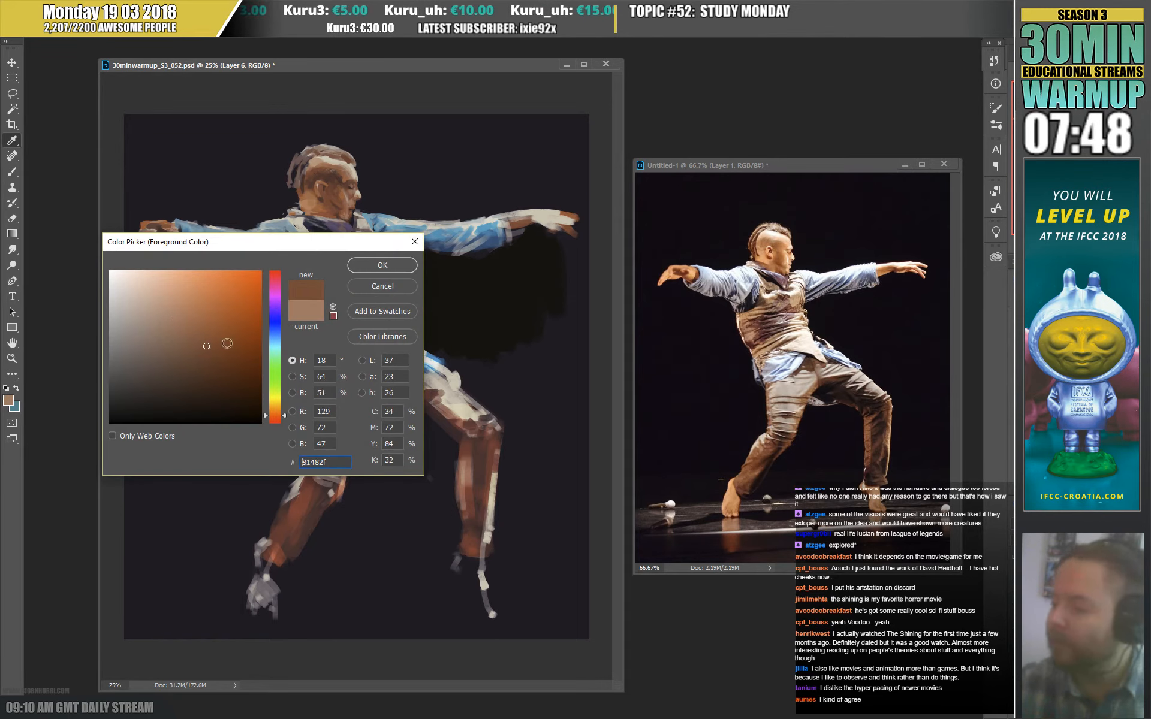
{"action": "left_click", "coordinate": [275, 408]}
{"action": "left_click_drag", "start_coordinate": [217, 333], "coordinate": [208, 323]}
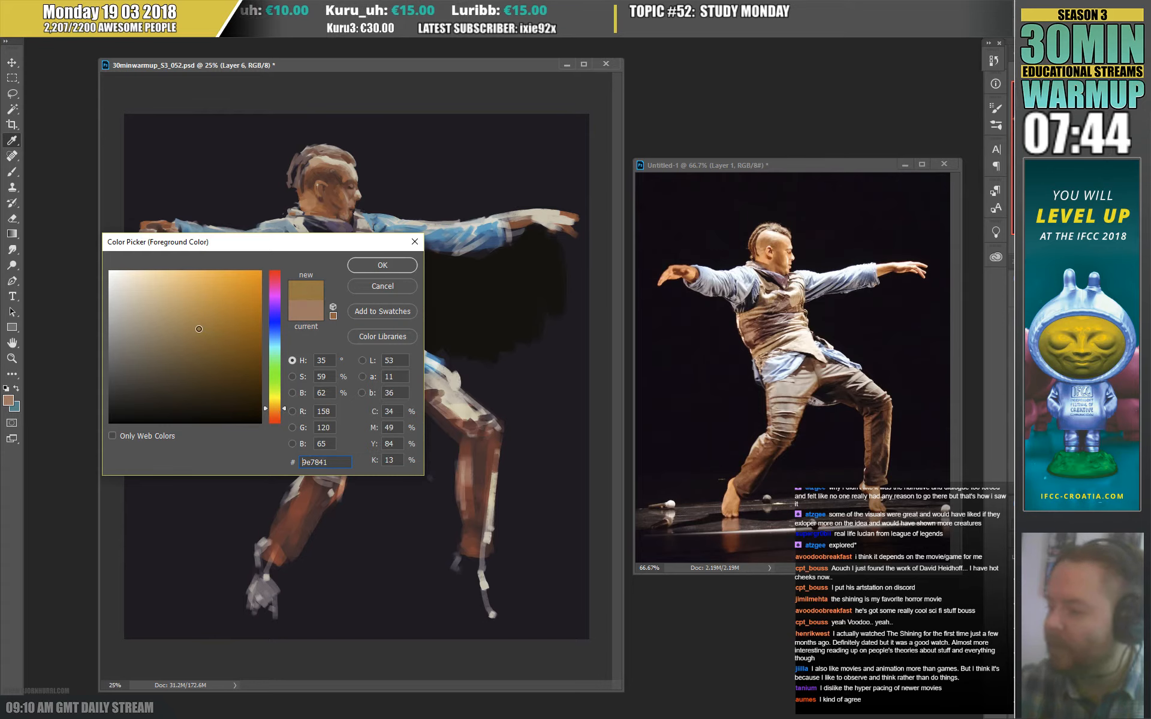
{"action": "left_click", "coordinate": [383, 265]}
Brush ochre accents onto the vest's front edge at chest height, keeping a sampled dark tone as the second colour.
{"action": "key", "text": "b"}
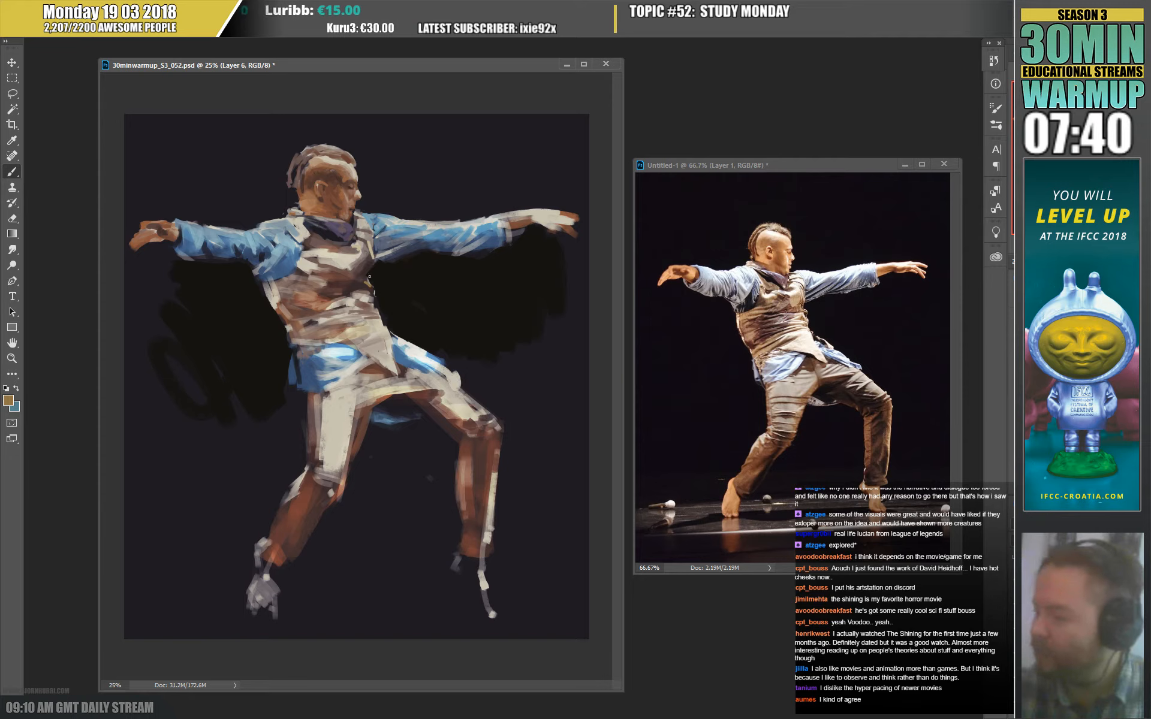
{"action": "key", "text": "x"}
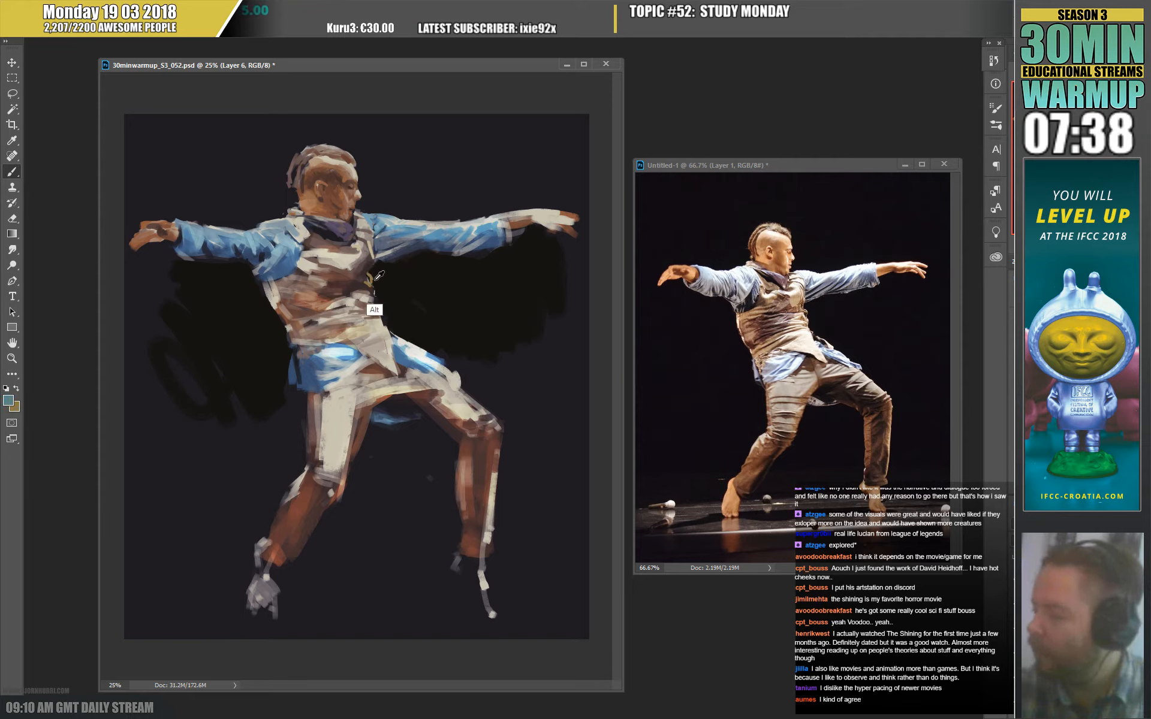
{"action": "left_click", "coordinate": [374, 311], "text": "alt"}
{"action": "key", "text": "x"}
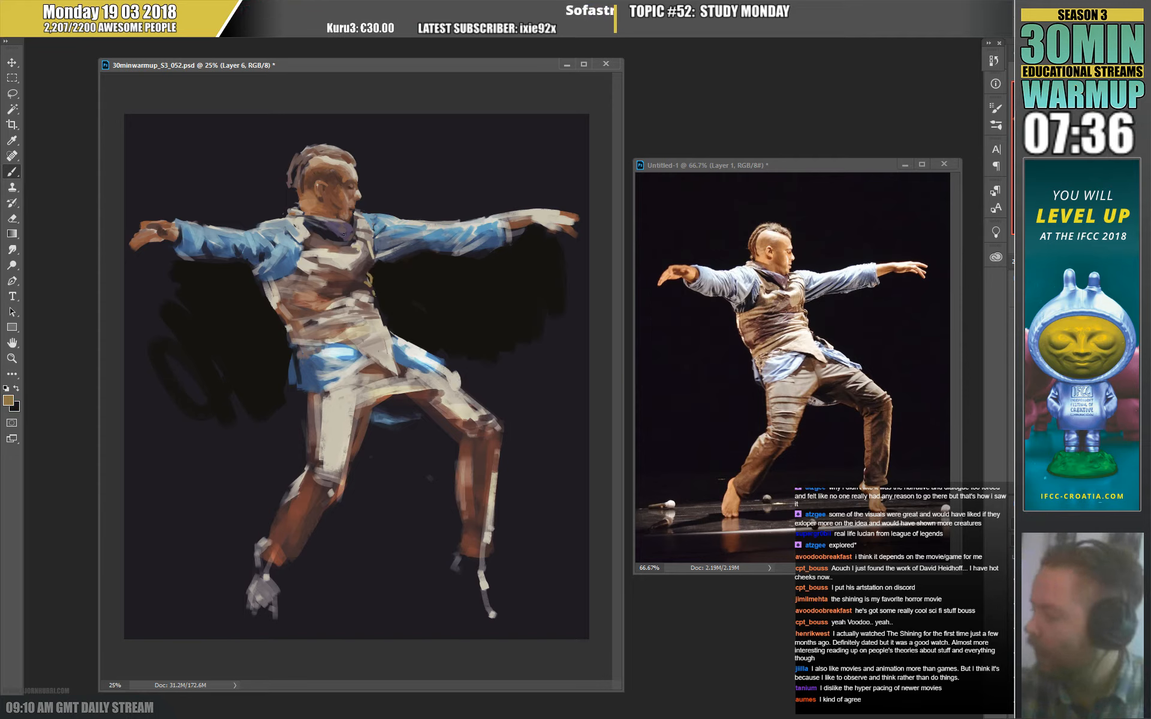
{"action": "right_click", "coordinate": [386, 271]}
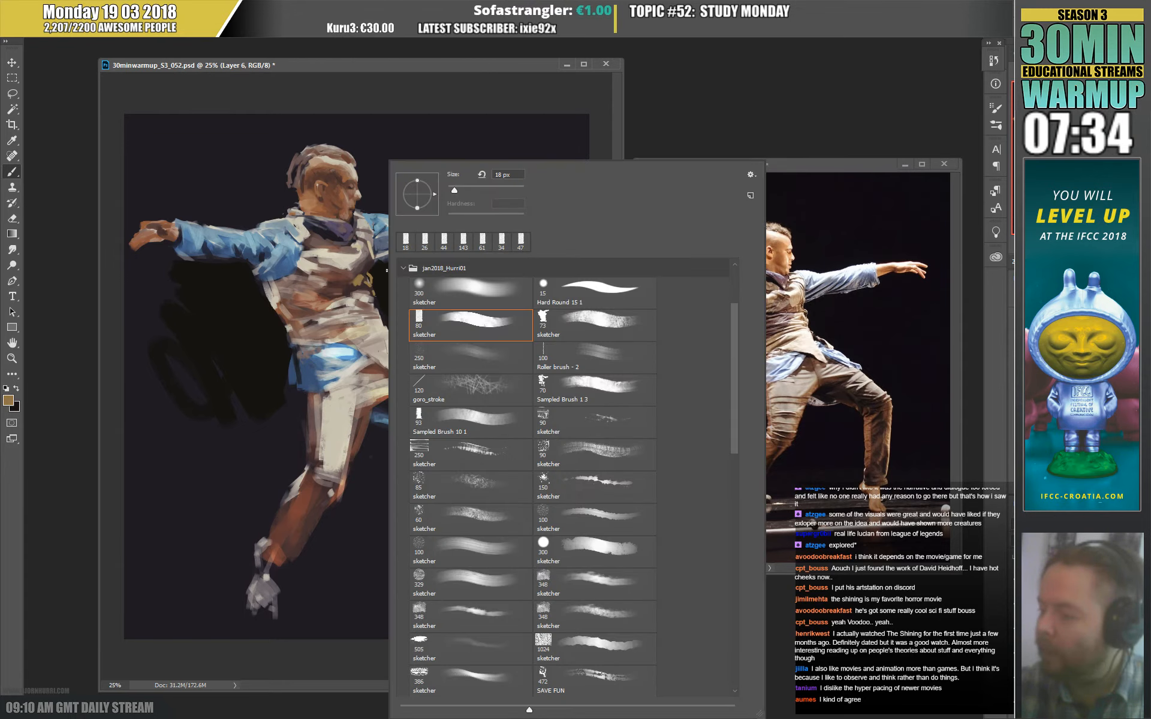
{"action": "left_click", "coordinate": [363, 281]}
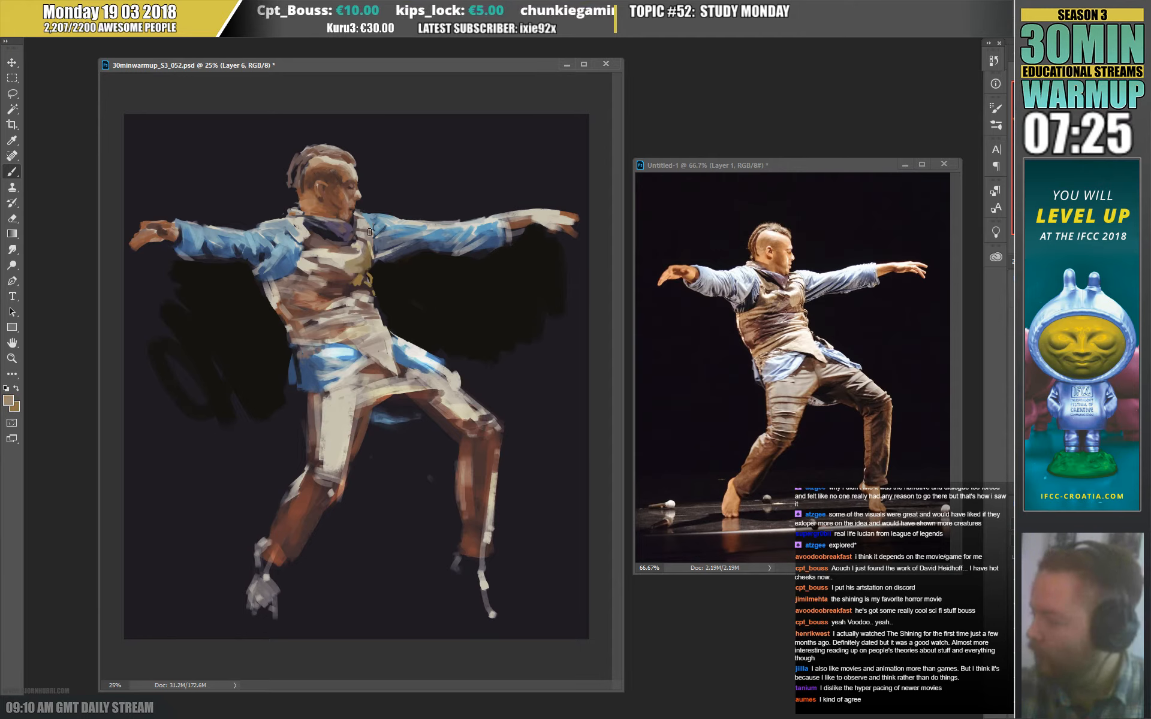
Blend the ochre area into the front of the vest with tan and peach-brown tones sampled from the torso.
{"action": "key", "text": "alt"}
{"action": "left_click", "coordinate": [321, 295], "text": "alt"}
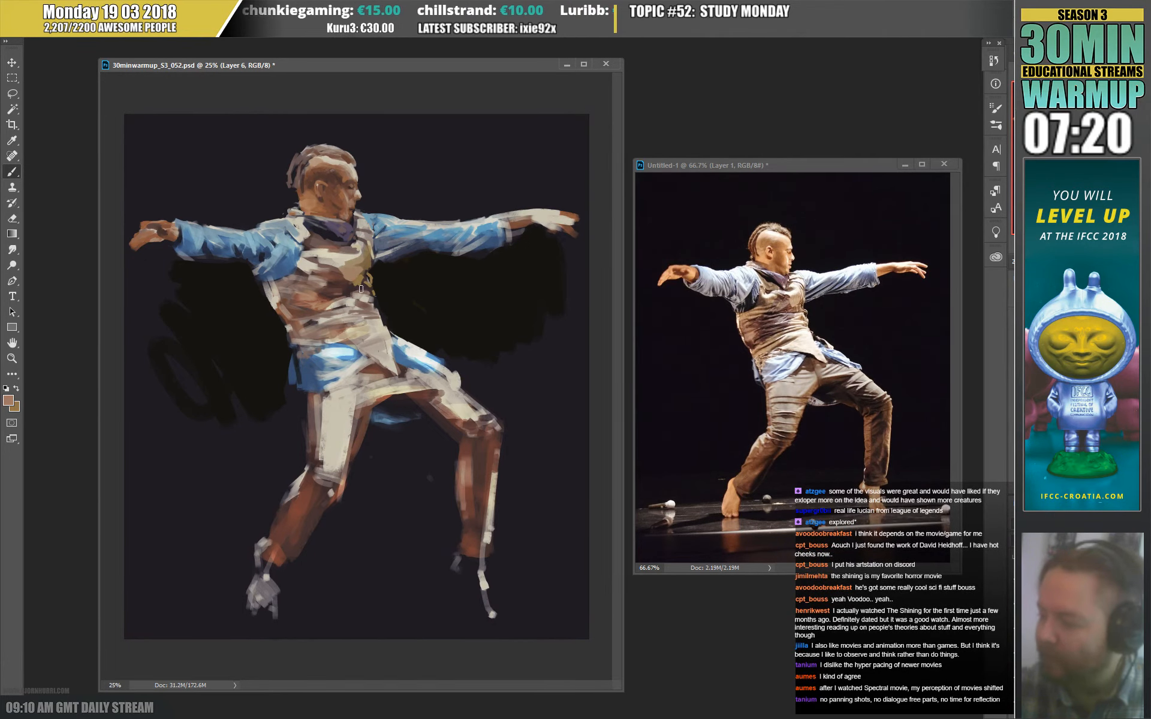
{"action": "right_click", "coordinate": [390, 312]}
{"action": "left_click", "coordinate": [354, 278]}
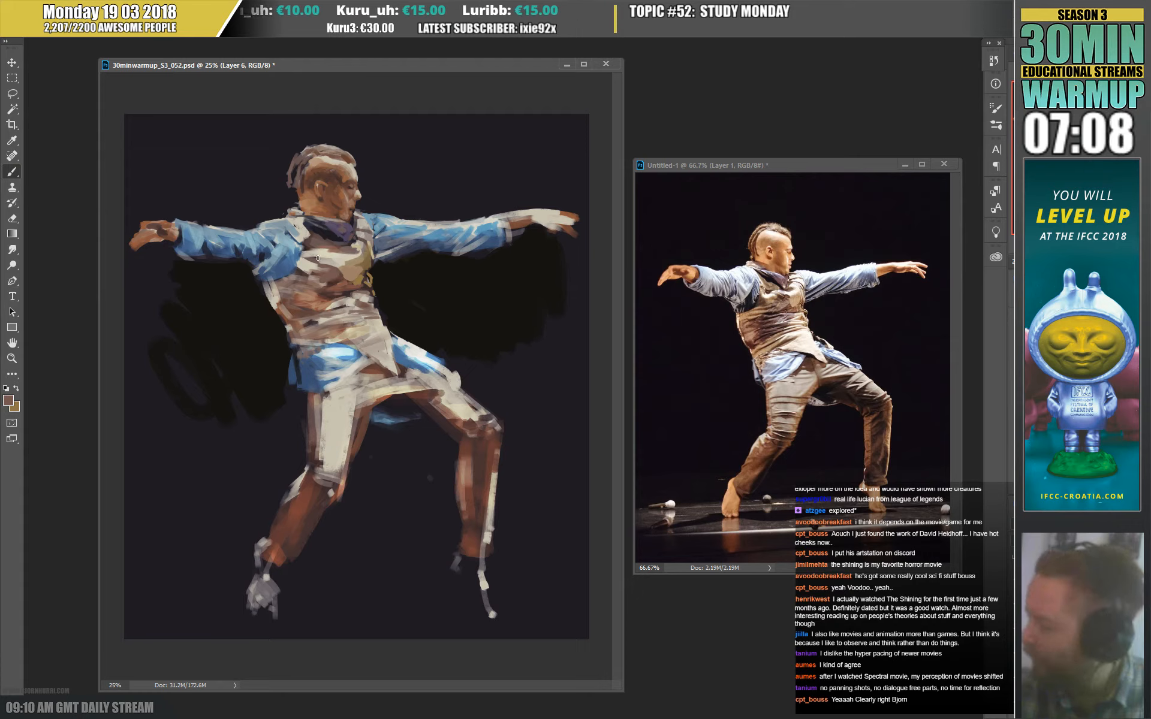
Paint the folds across the vest's midsection with sampled dark brown, greyish beige and reddish-brown tones.
{"action": "left_click", "coordinate": [333, 298], "text": "alt"}
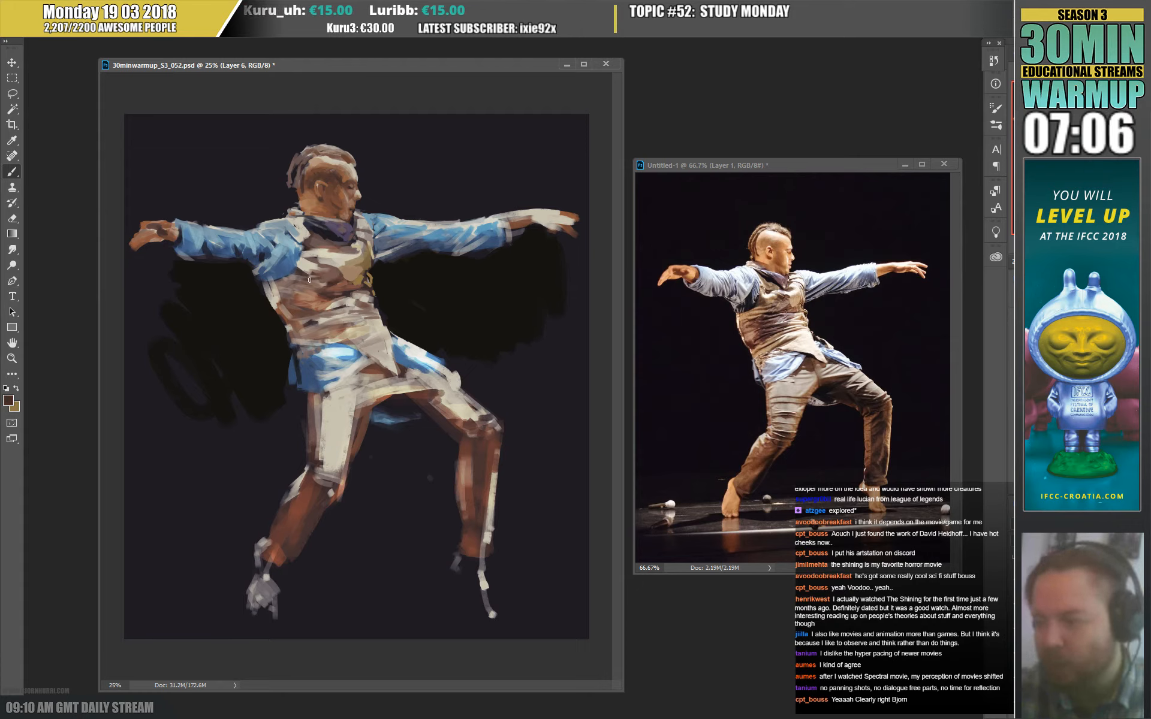
{"action": "left_click", "coordinate": [311, 277], "text": "alt"}
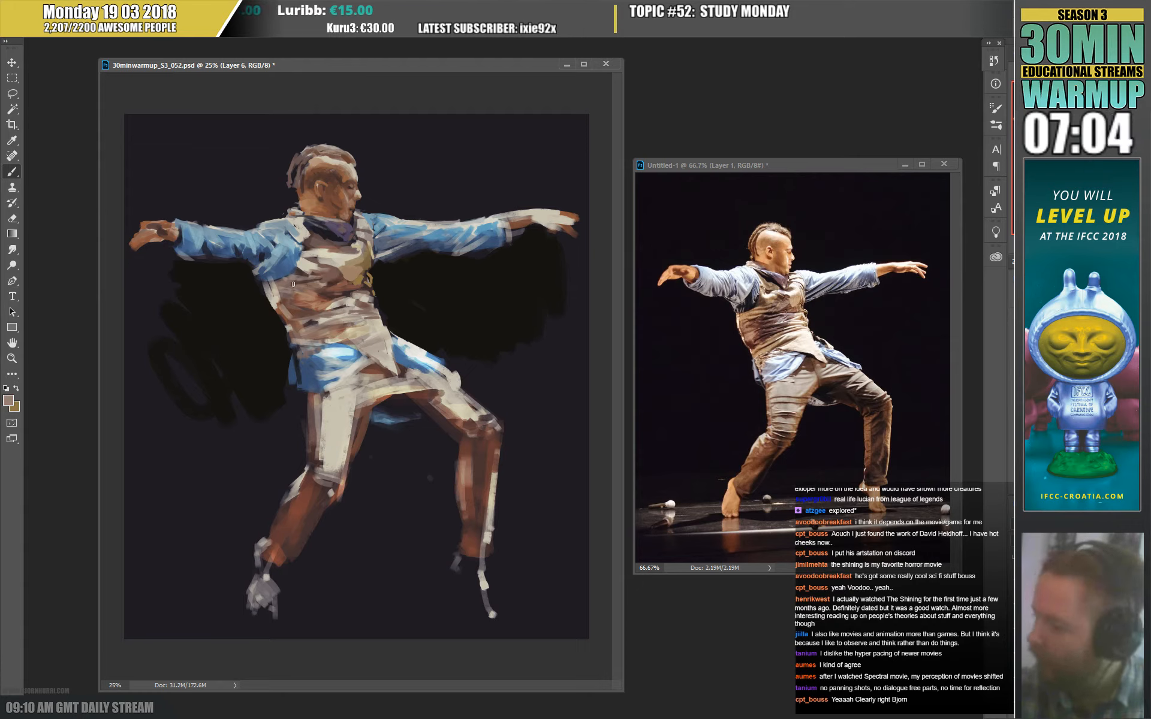
{"action": "left_click", "coordinate": [333, 286], "text": "alt"}
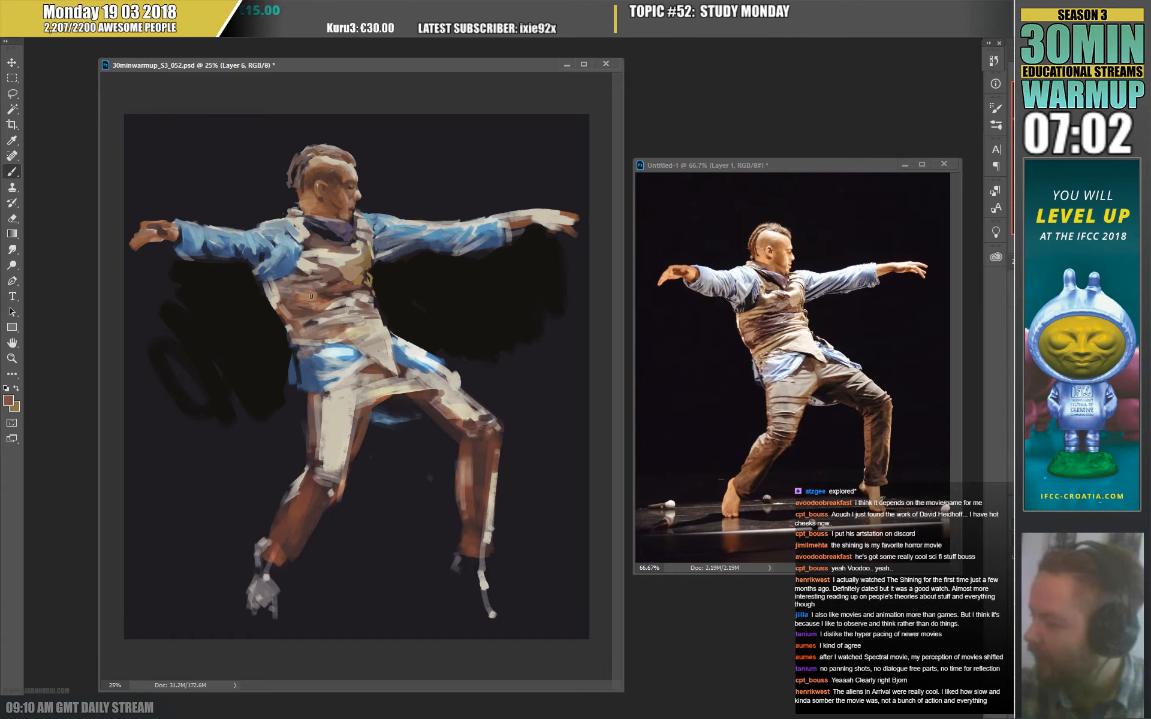
{"action": "left_click", "coordinate": [305, 279], "text": "alt"}
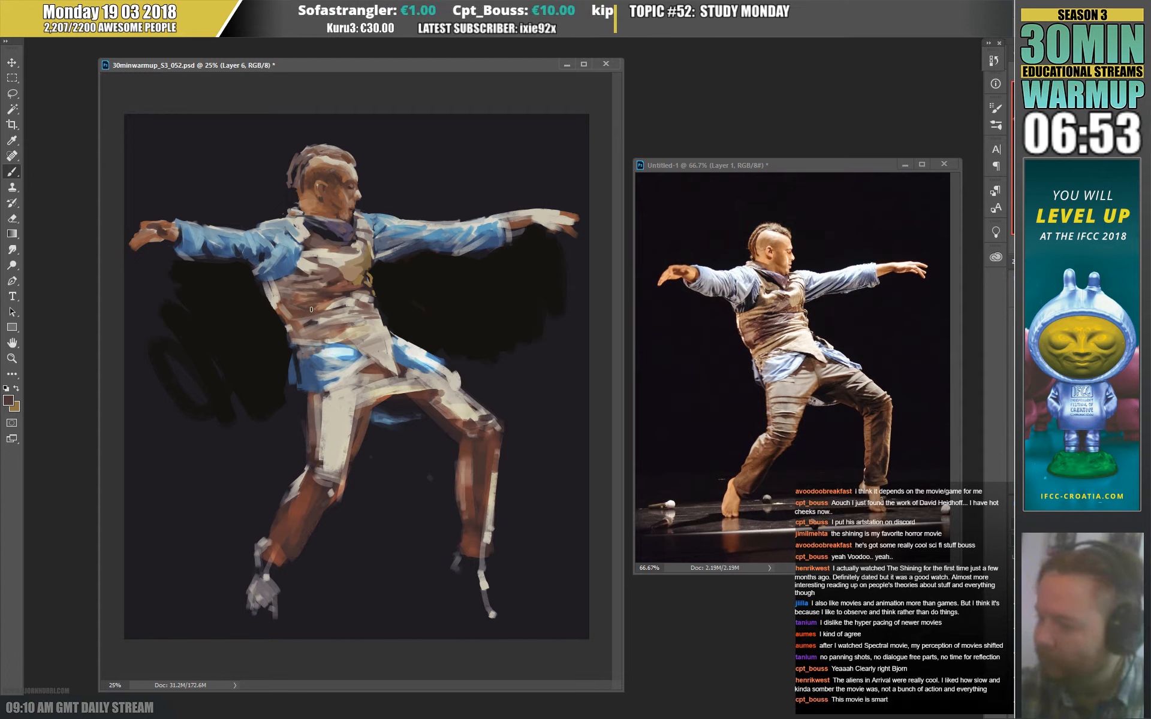
{"action": "left_click", "coordinate": [307, 313], "text": "alt"}
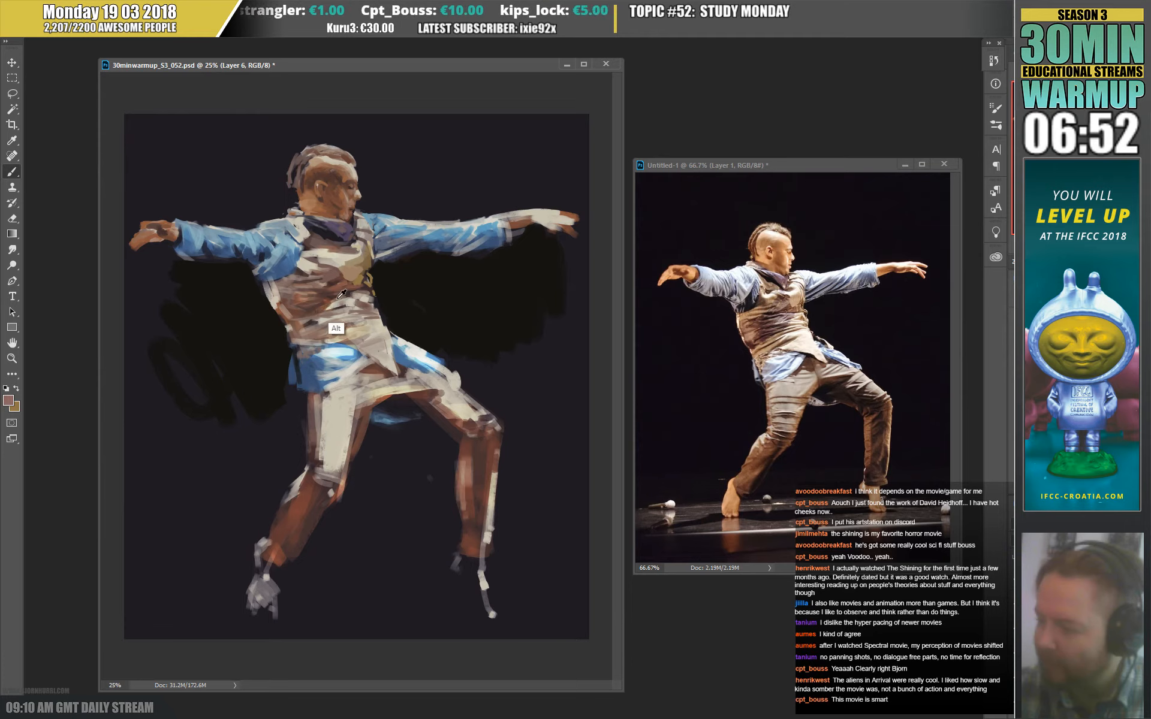
{"action": "left_click", "coordinate": [313, 313], "text": "alt"}
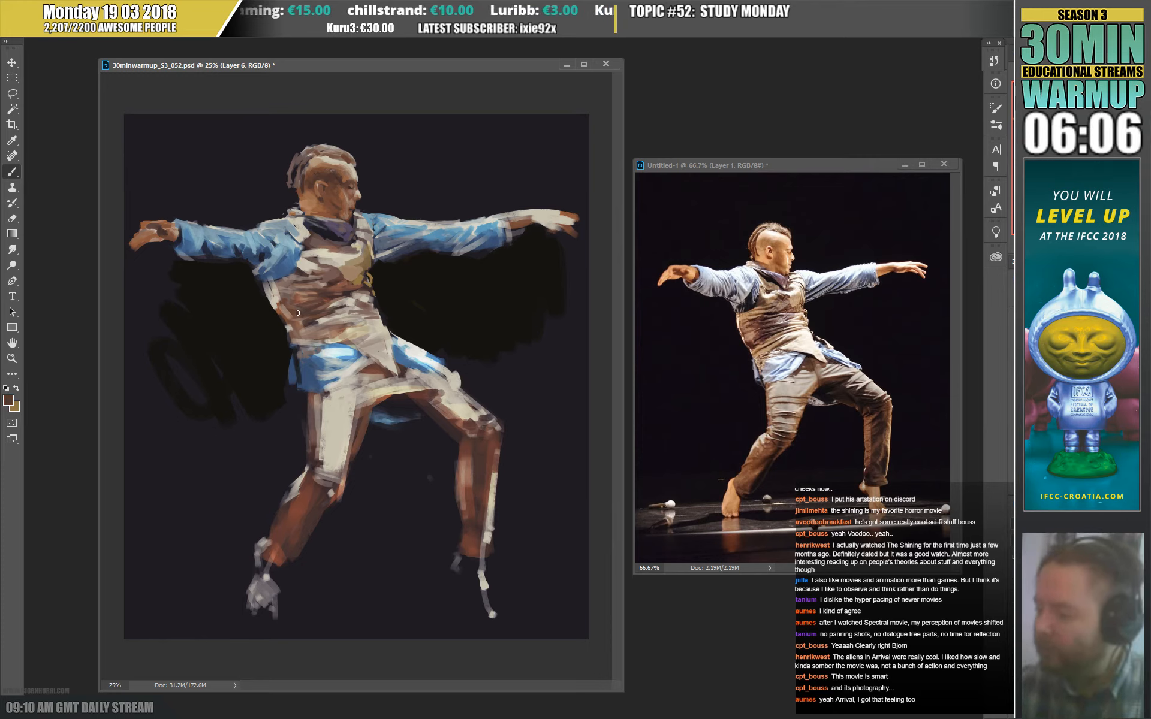
Rework the vest's chest and front edge with dark brown and warm brown tones sampled beside the ochre patch.
{"action": "right_click", "coordinate": [328, 301]}
{"action": "key", "text": "Escape"}
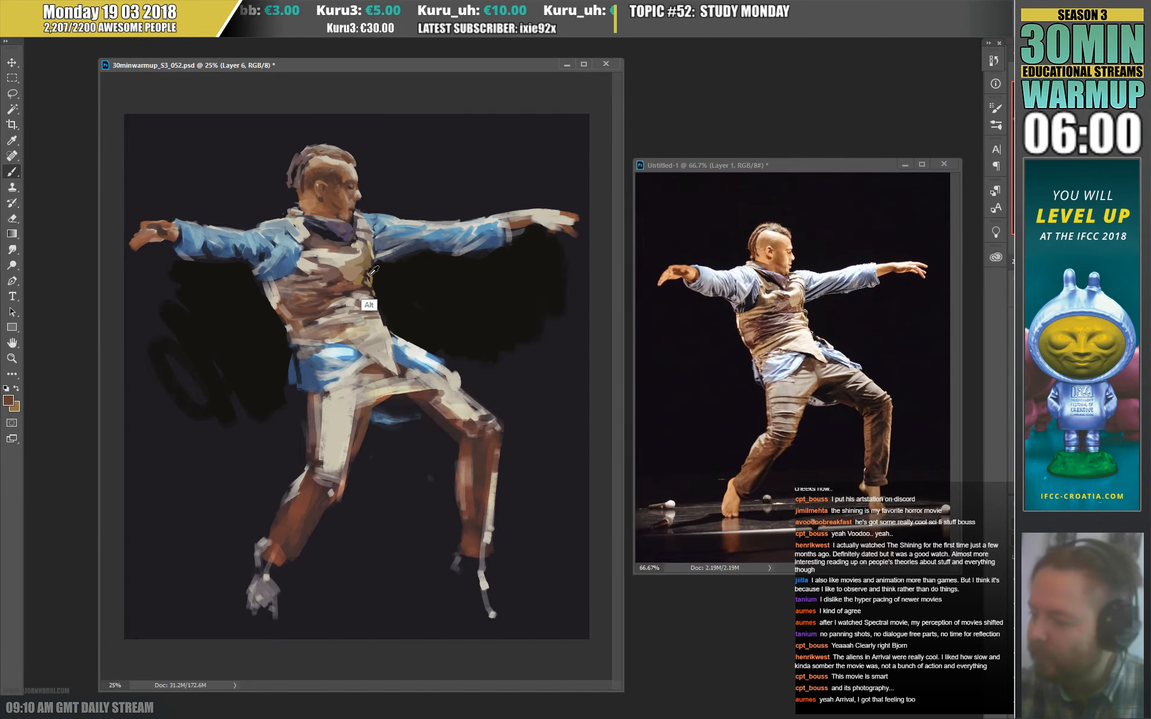
{"action": "left_click", "coordinate": [367, 274], "text": "alt"}
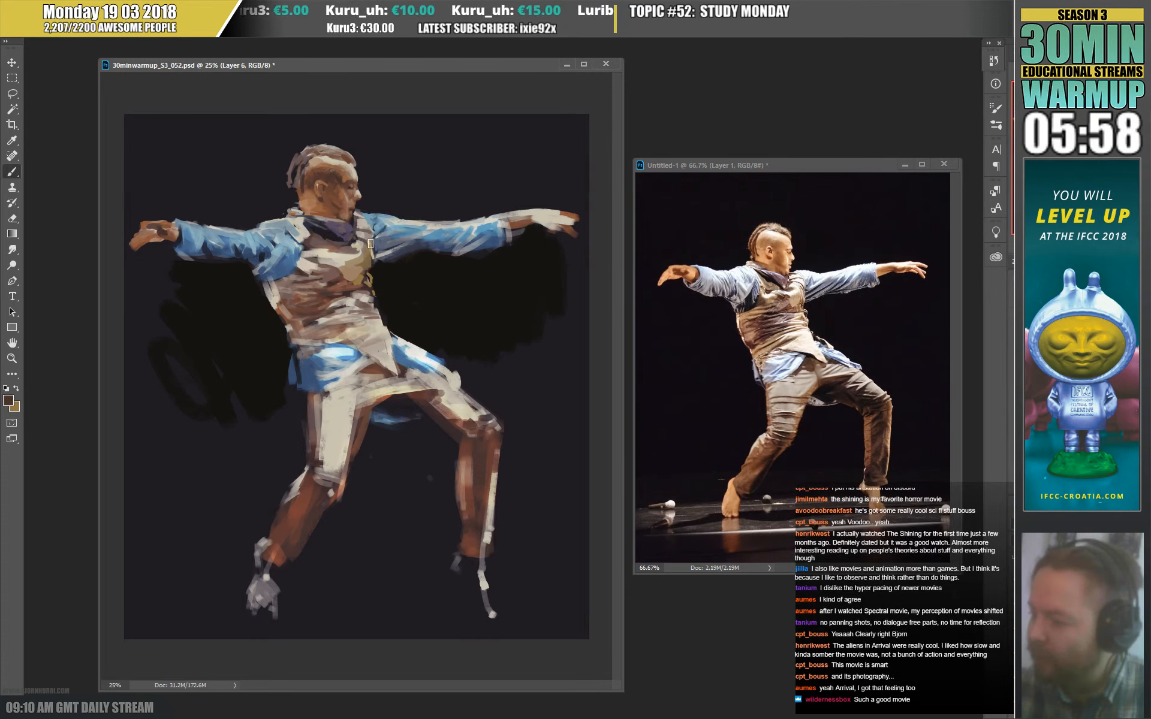
{"action": "left_click", "coordinate": [370, 244], "text": "alt"}
{"action": "left_click", "coordinate": [369, 273], "text": "alt"}
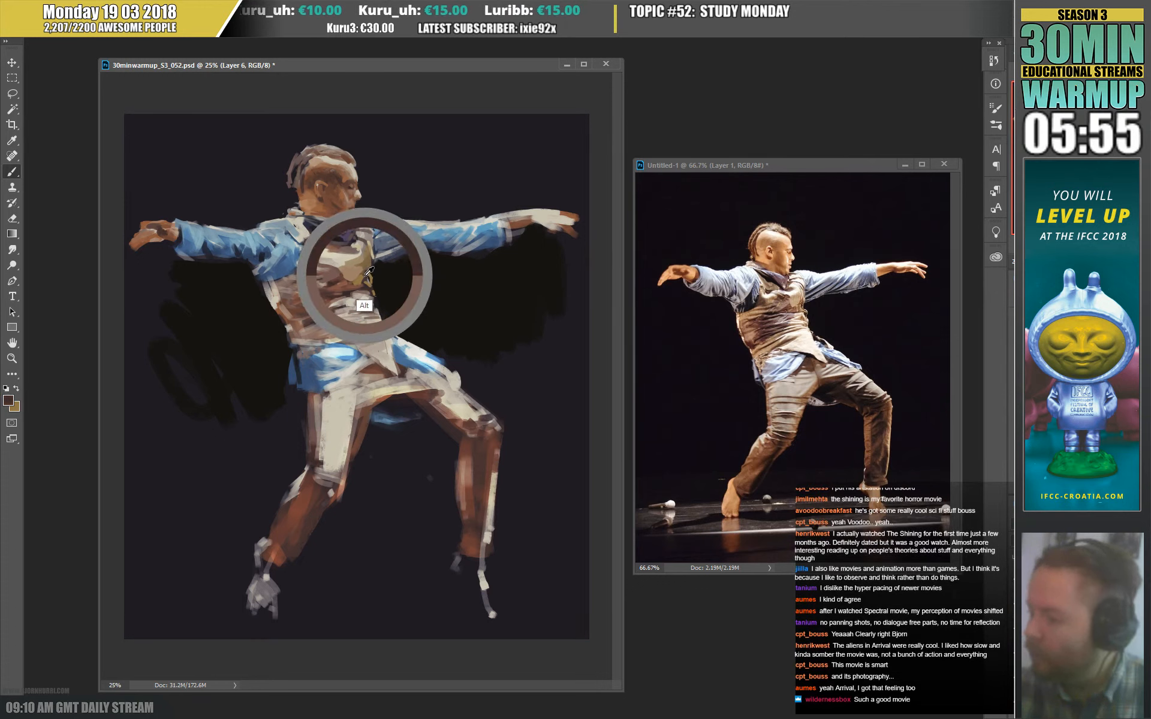
{"action": "left_click", "coordinate": [361, 251], "text": "alt"}
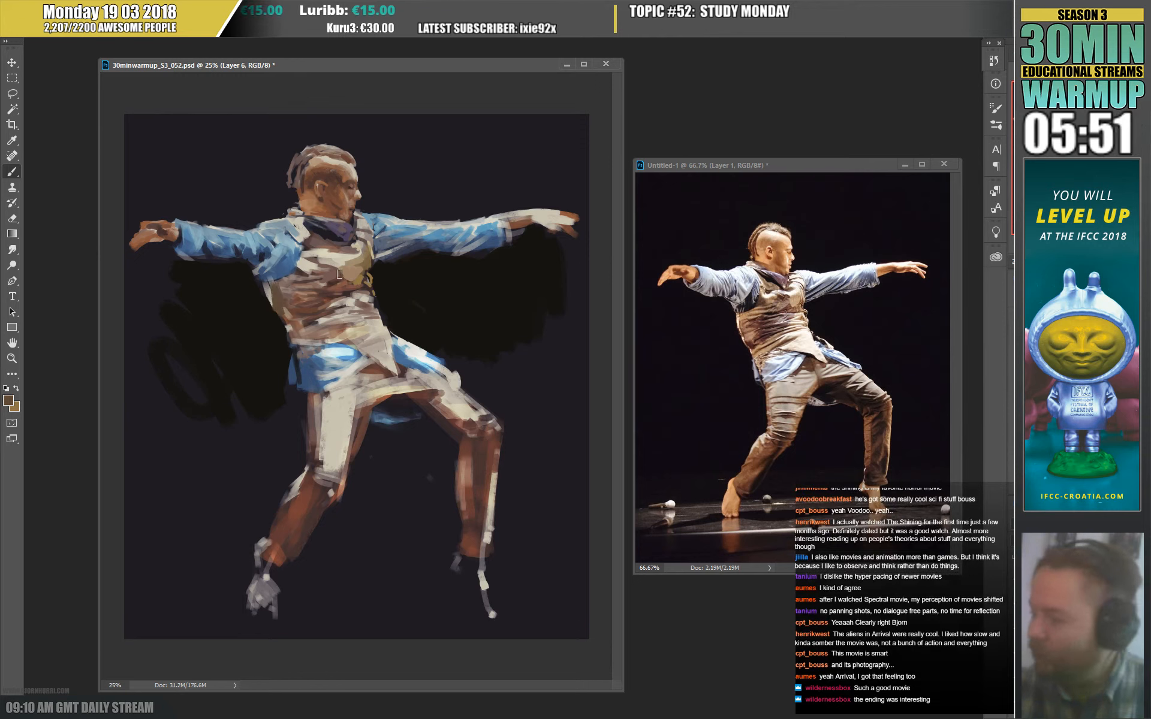
Define the vest's back edge from the armpit to the waist with sampled dark and reddish-brown tones.
{"action": "left_click", "coordinate": [291, 320], "text": "alt"}
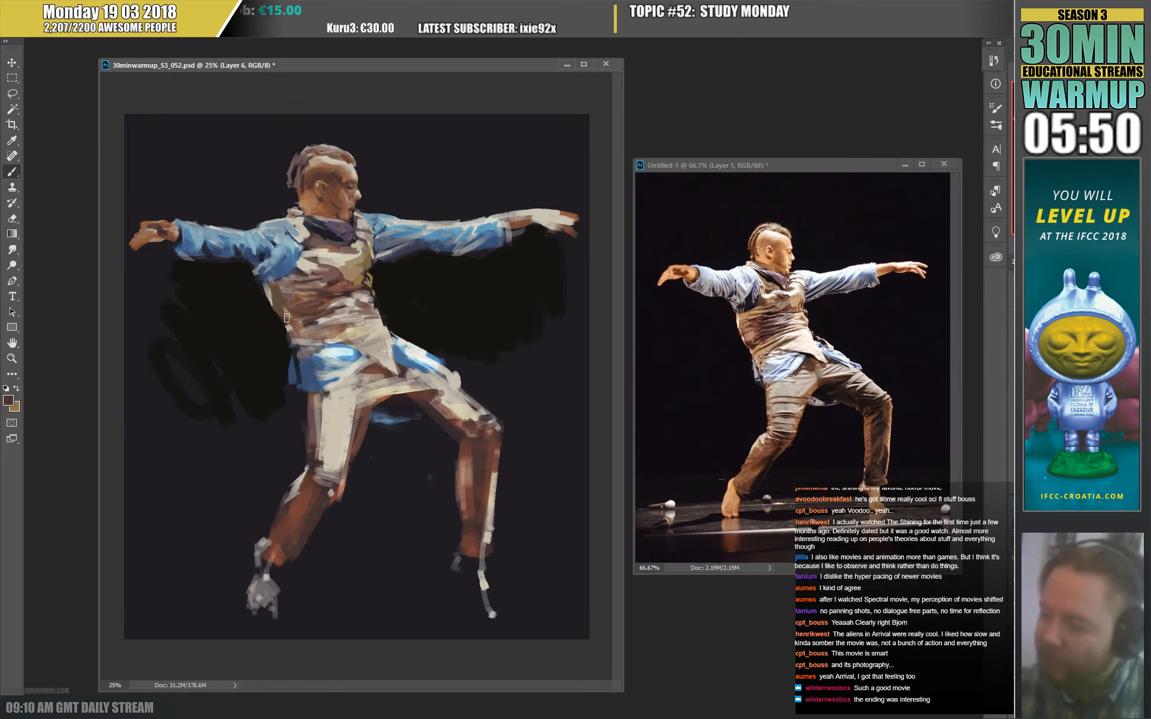
{"action": "left_click", "coordinate": [306, 292], "text": "alt"}
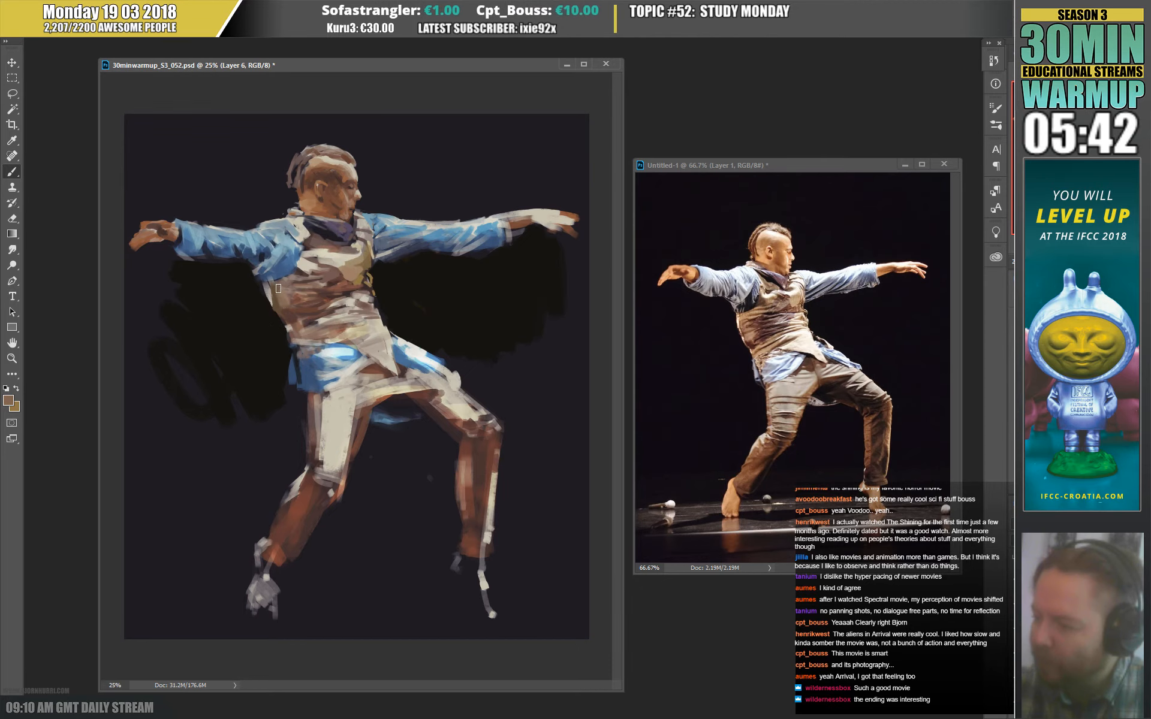
{"action": "left_click", "coordinate": [292, 338], "text": "alt"}
{"action": "left_click_drag", "start_coordinate": [279, 290], "coordinate": [287, 311]}
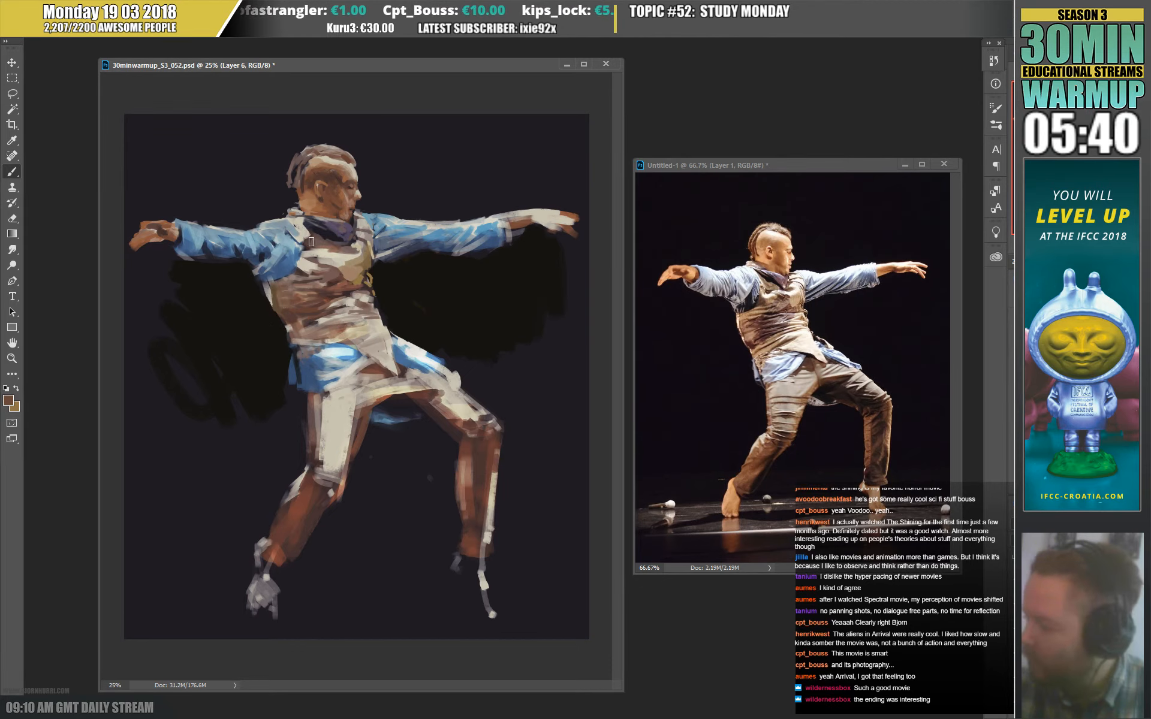
Refine the folds across the vest's chest and back with sampled beige, peach-brown and reddish-brown tones, and darken the armpit.
{"action": "right_click", "coordinate": [400, 280]}
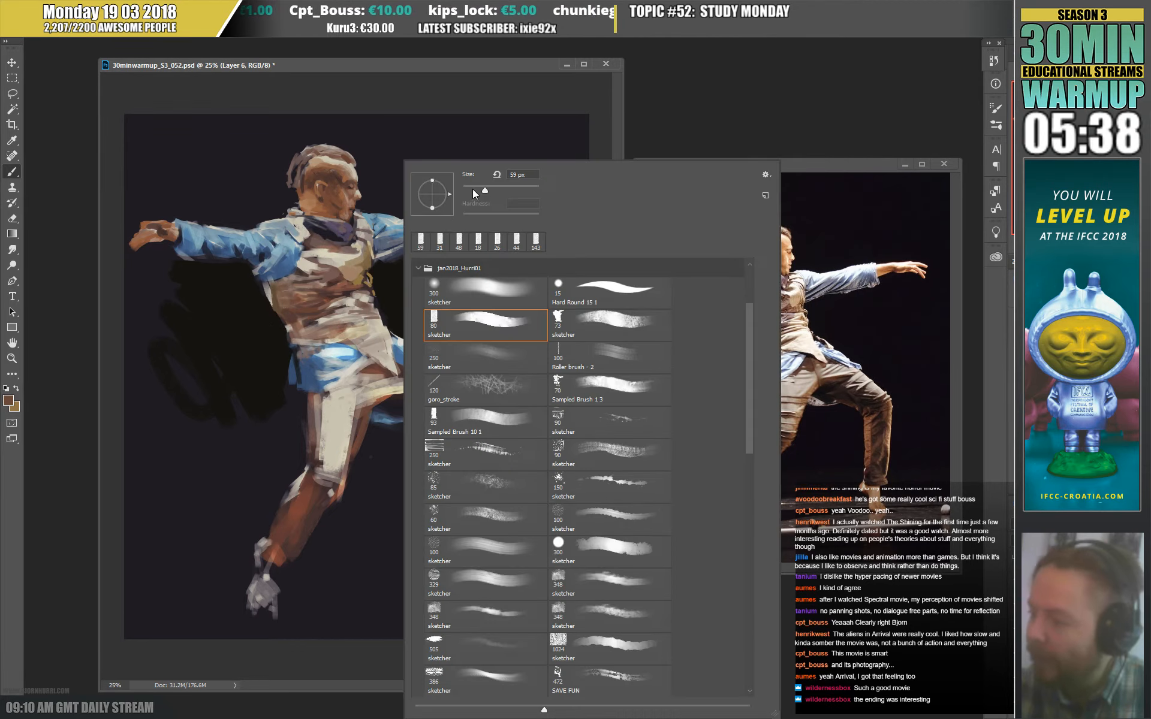
{"action": "key", "text": "Escape"}
{"action": "left_click", "coordinate": [357, 250], "text": "alt"}
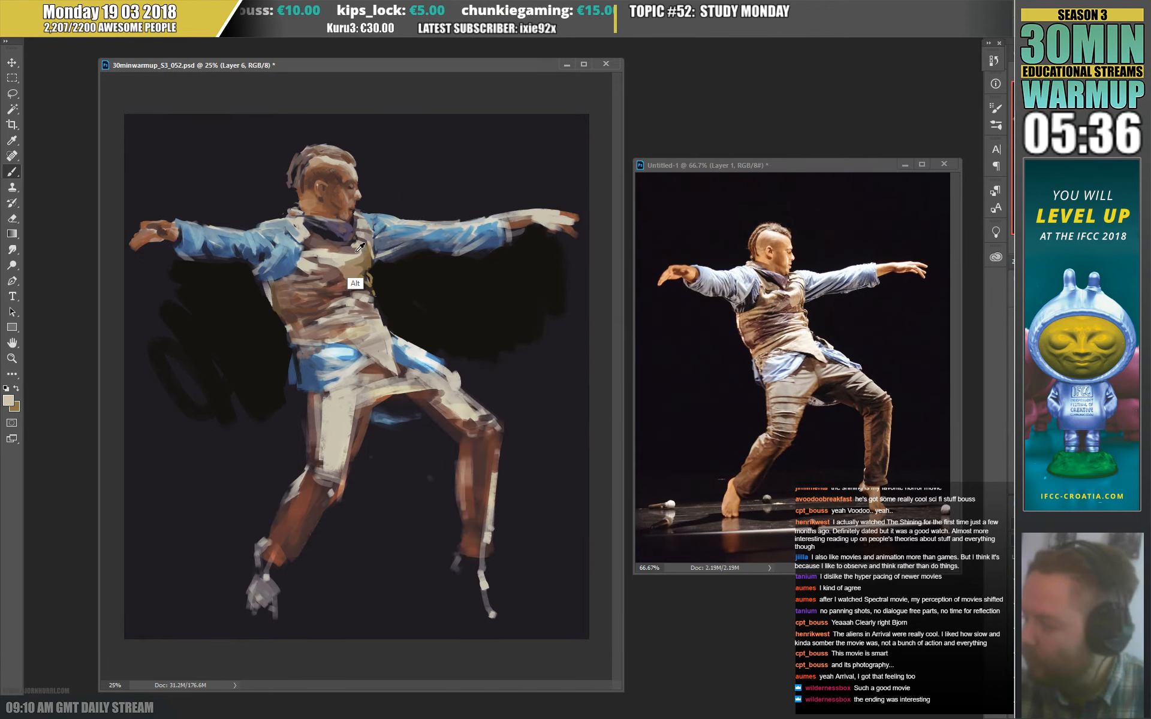
{"action": "left_click", "coordinate": [303, 294], "text": "alt"}
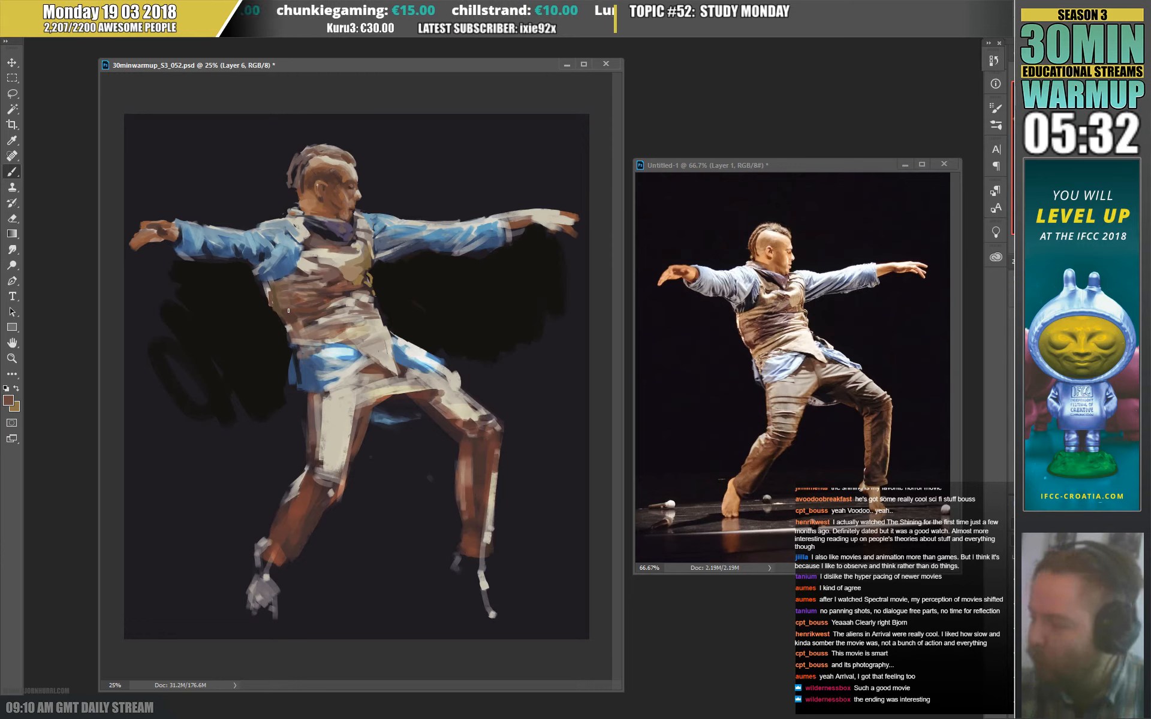
{"action": "left_click", "coordinate": [275, 294], "text": "alt"}
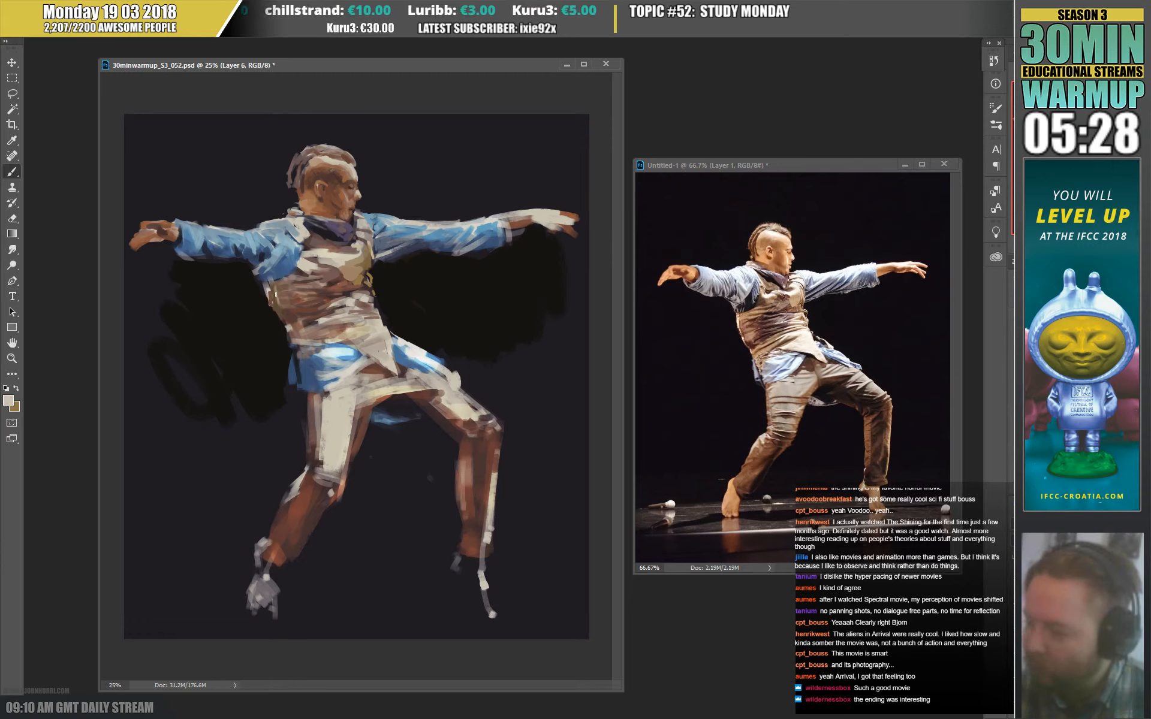
{"action": "left_click", "coordinate": [314, 272], "text": "alt"}
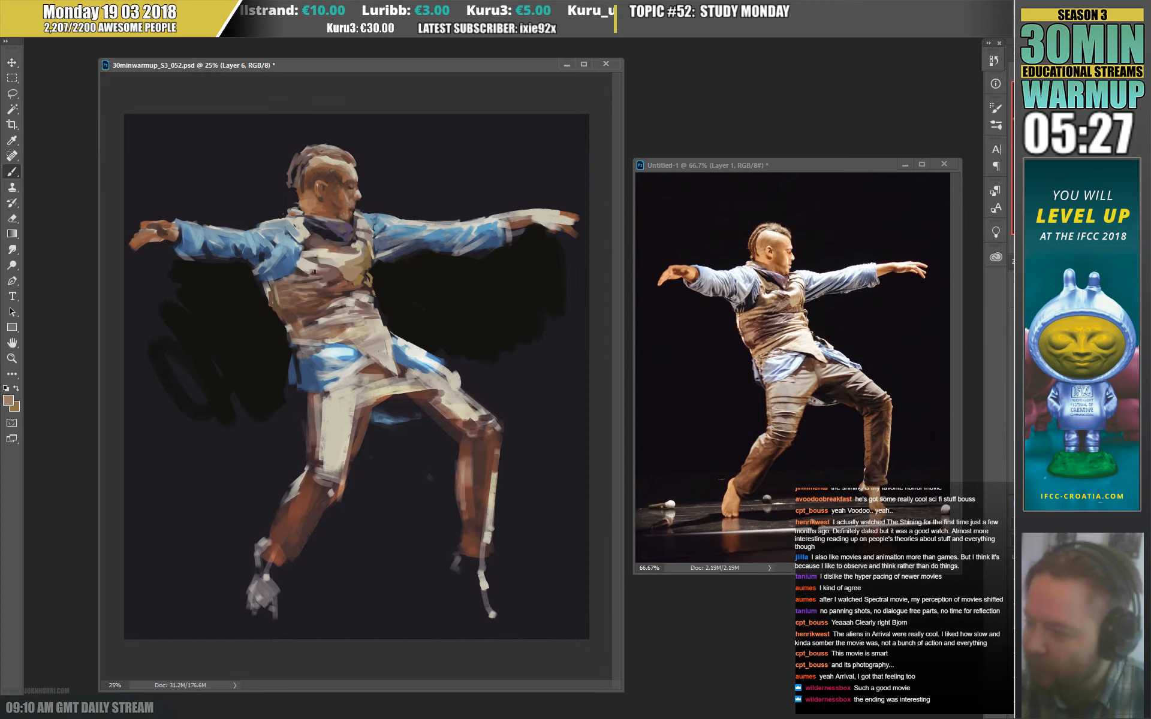
{"action": "left_click", "coordinate": [279, 301], "text": "alt"}
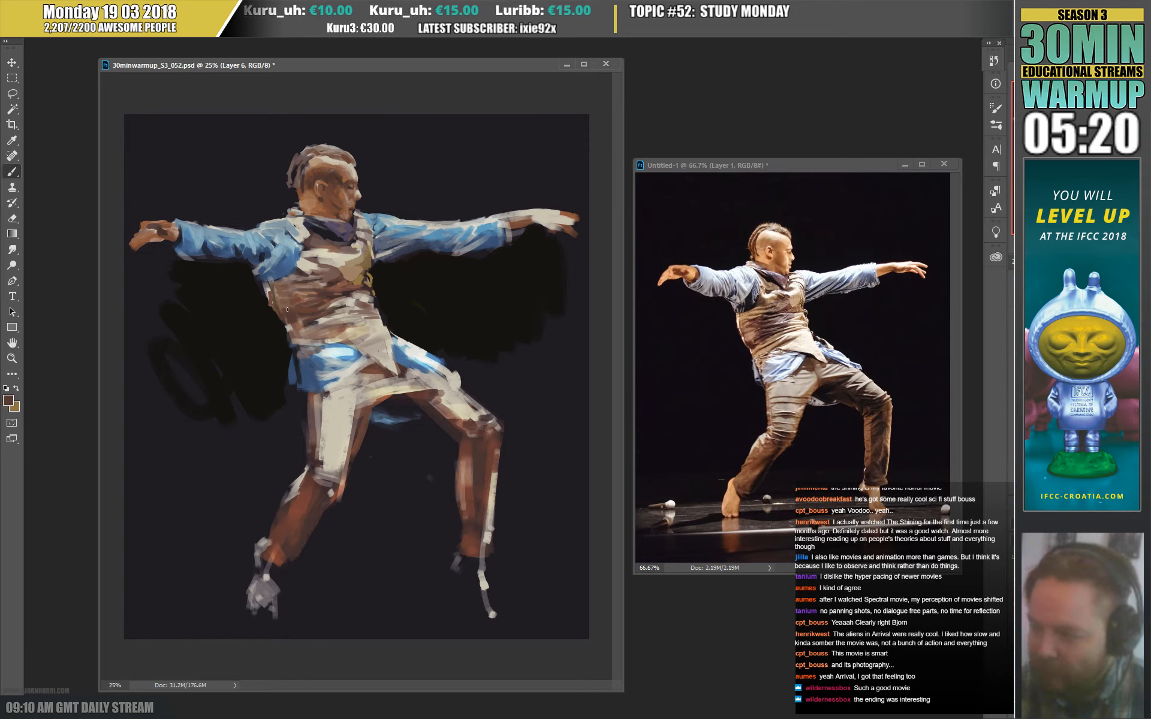
{"action": "left_click", "coordinate": [275, 310], "text": "alt"}
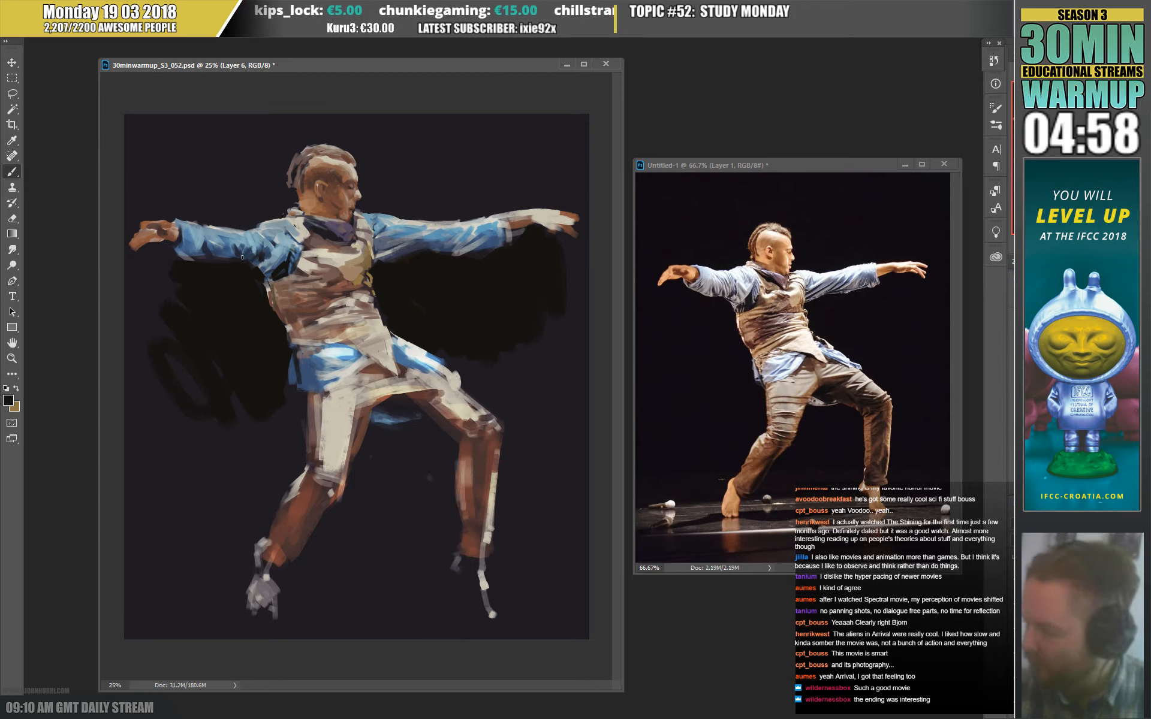
Rework the folds on the undersides of both blue sleeves with sampled light blue and dark blue tones.
{"action": "left_click", "coordinate": [238, 236], "text": "alt"}
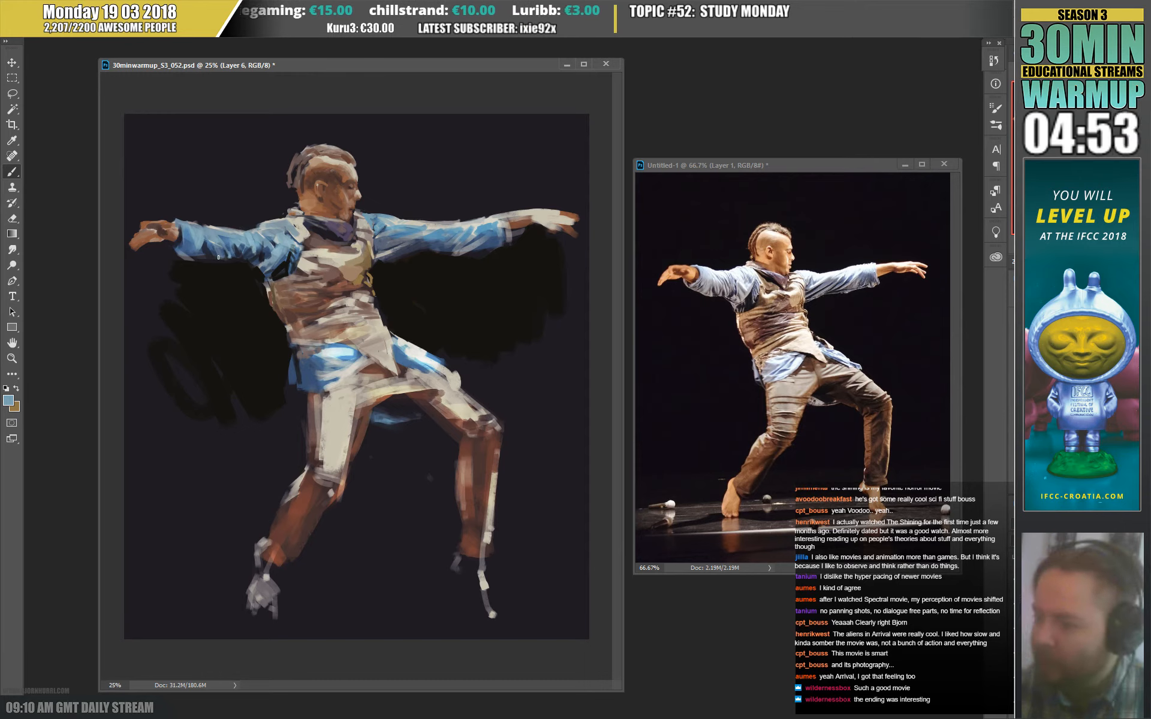
{"action": "left_click", "coordinate": [220, 262], "text": "alt"}
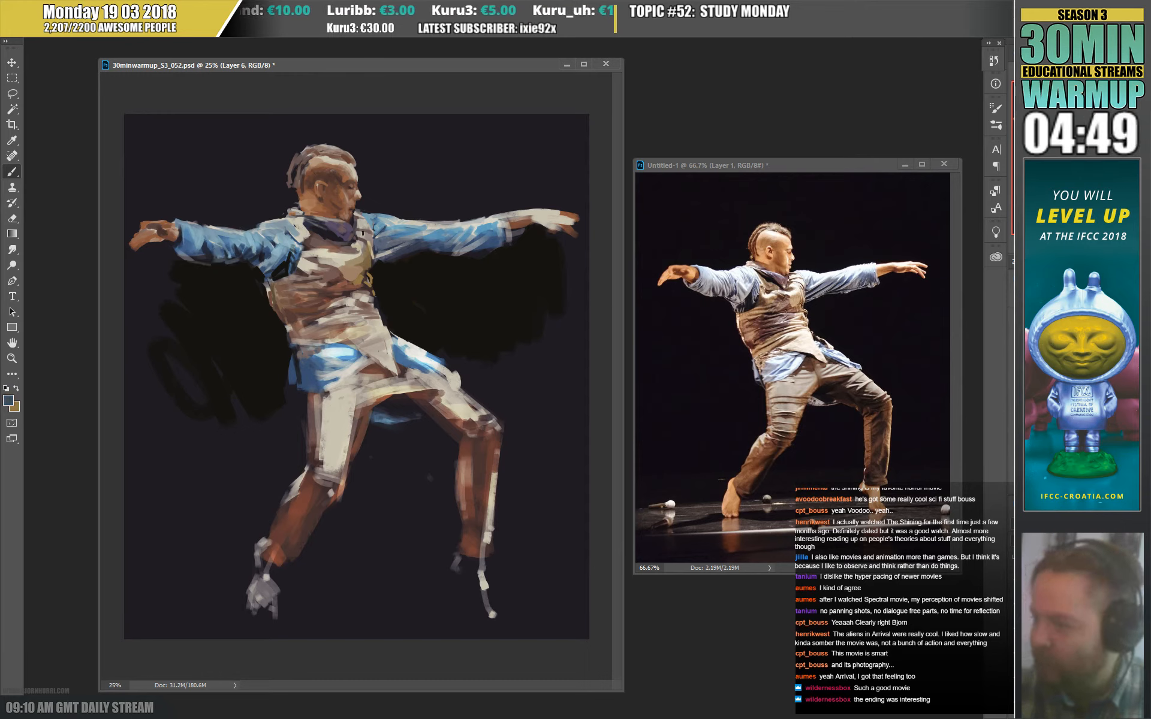
{"action": "left_click", "coordinate": [422, 241], "text": "alt"}
{"action": "left_click_drag", "start_coordinate": [428, 242], "coordinate": [405, 251]}
{"action": "left_click", "coordinate": [415, 245], "text": "alt"}
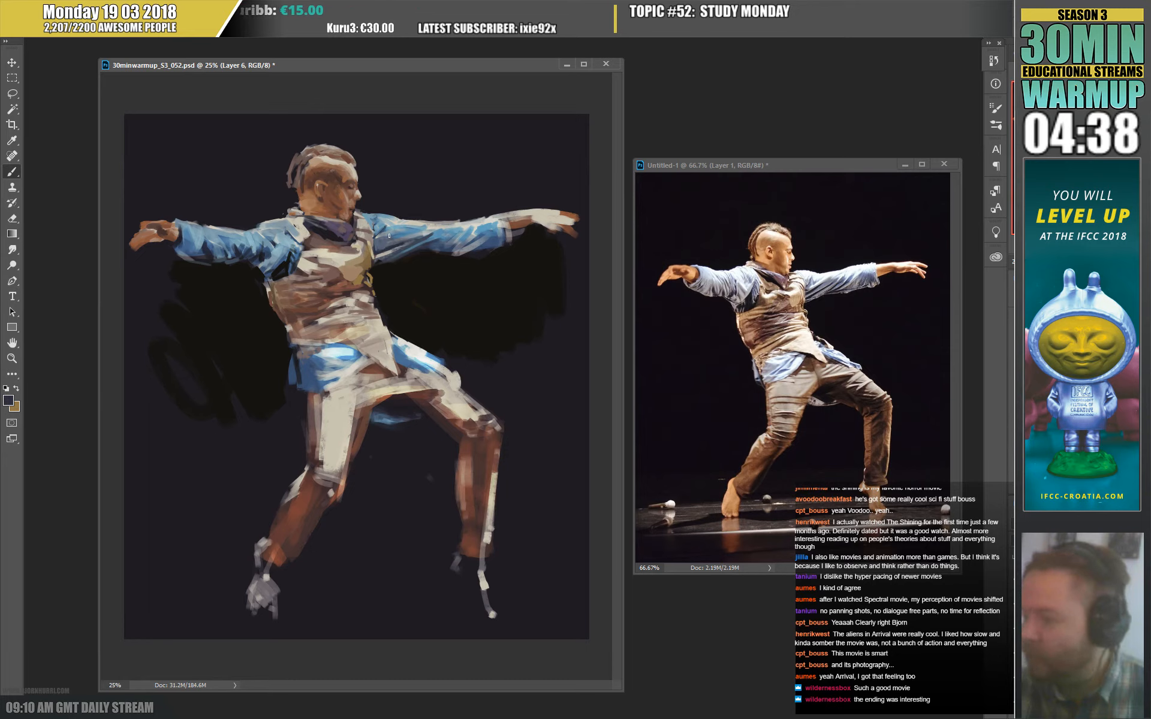
{"action": "left_click", "coordinate": [408, 253], "text": "alt"}
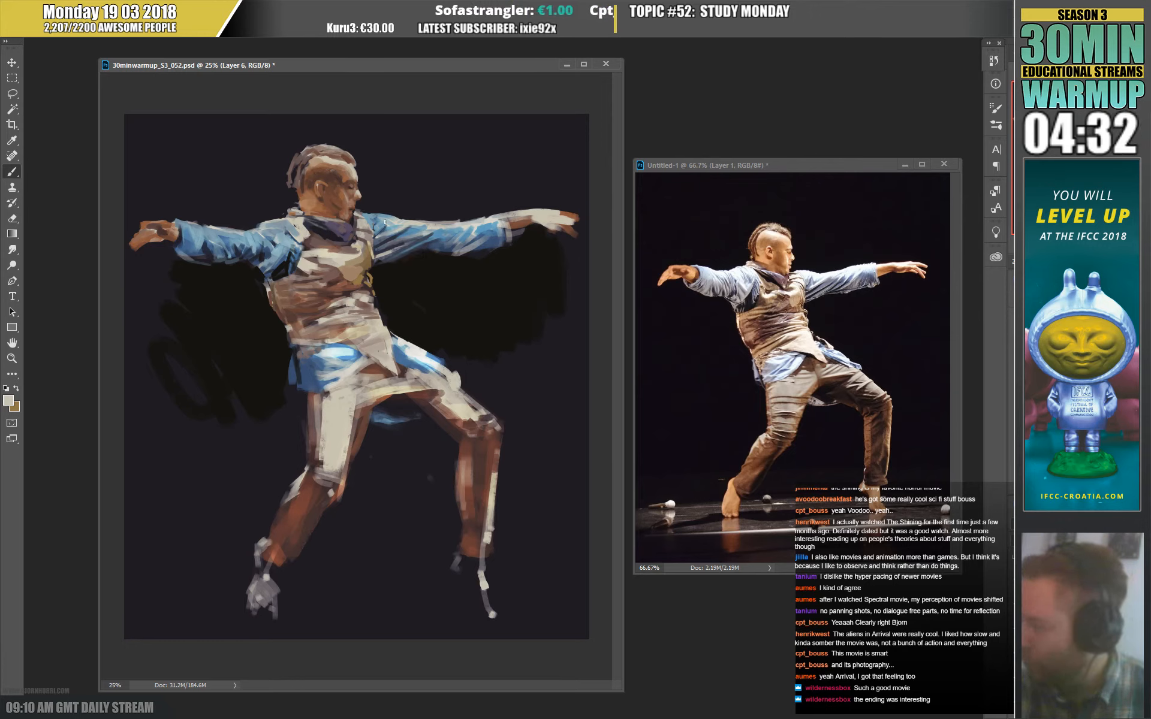
Clean up the front sleeve's upper edge from shoulder to forearm with the sampled background dark and pale blue-grey highlights.
{"action": "left_click", "coordinate": [391, 216], "text": "alt"}
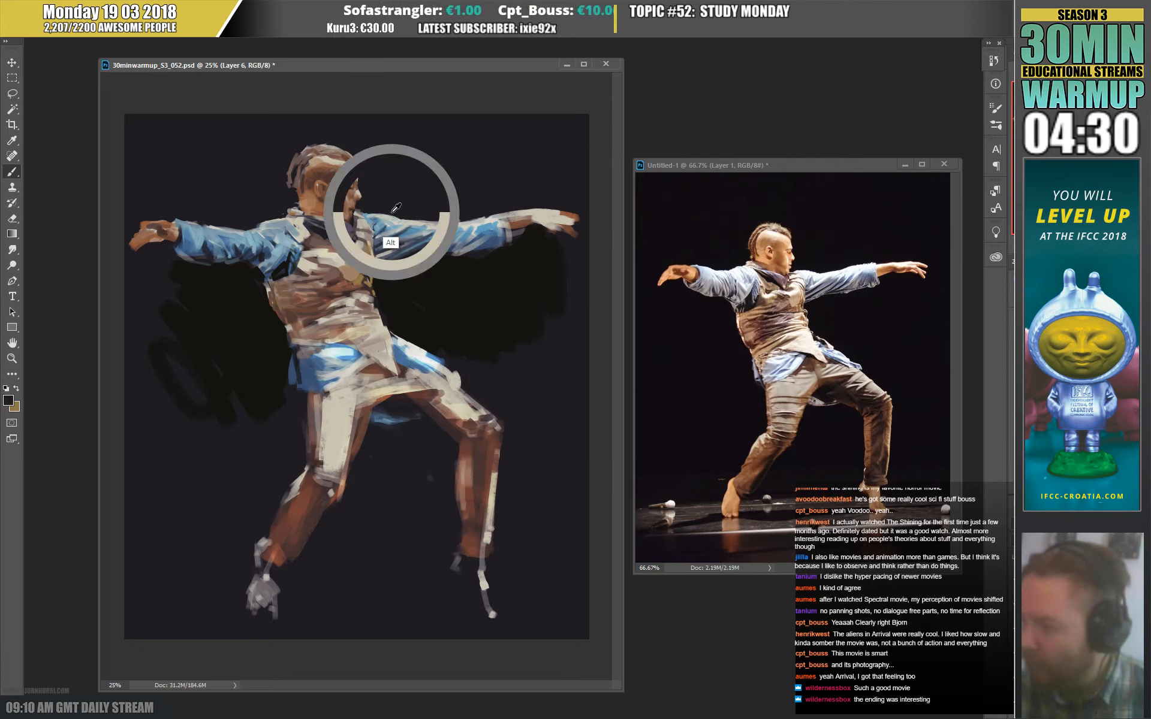
{"action": "left_click", "coordinate": [375, 218], "text": "alt"}
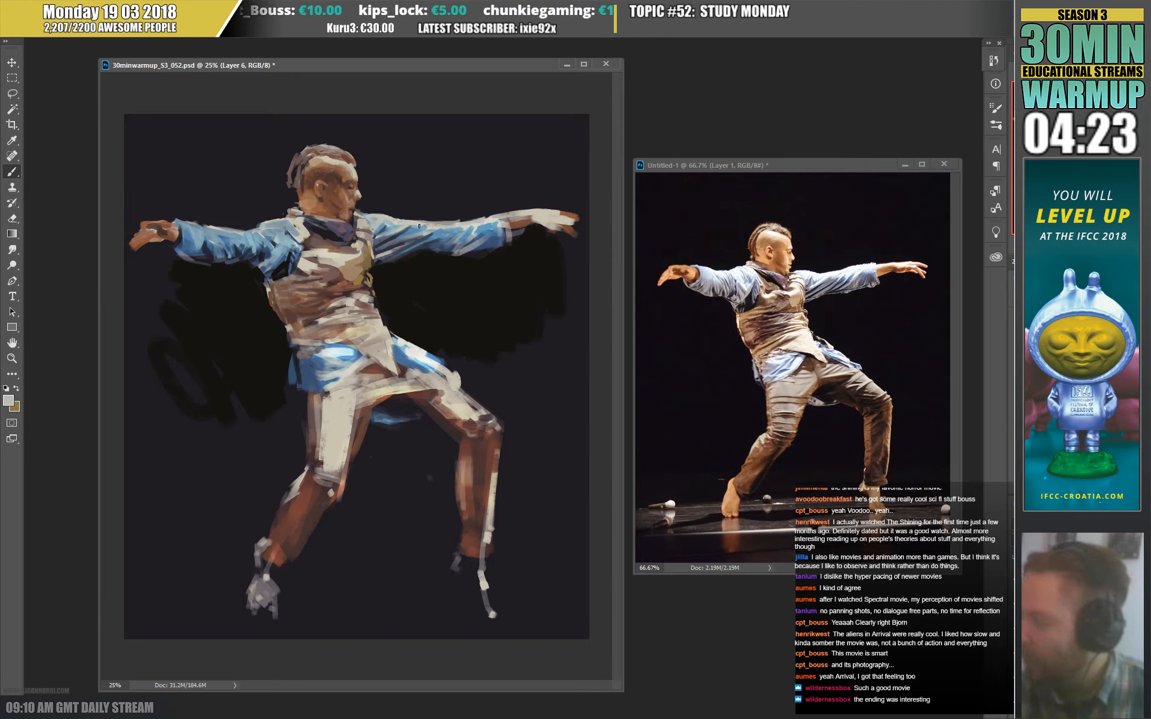
{"action": "left_click", "coordinate": [463, 224], "text": "alt"}
{"action": "left_click_drag", "start_coordinate": [464, 224], "coordinate": [449, 222]}
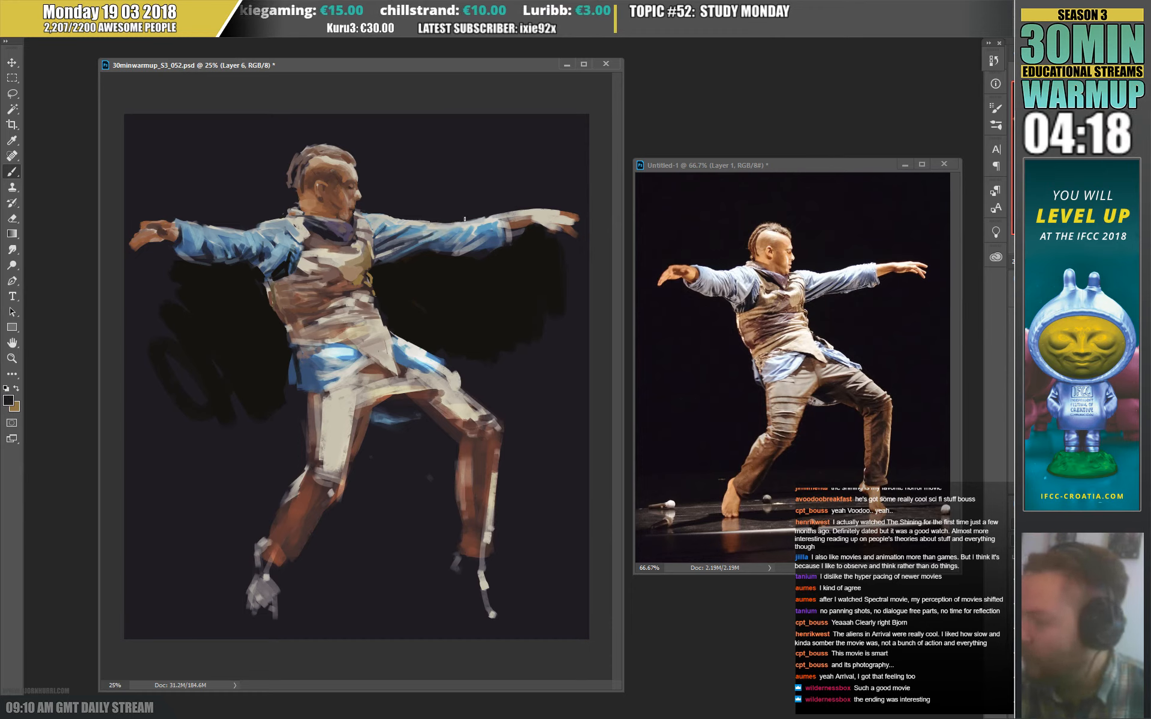
{"action": "left_click", "coordinate": [464, 219], "text": "alt"}
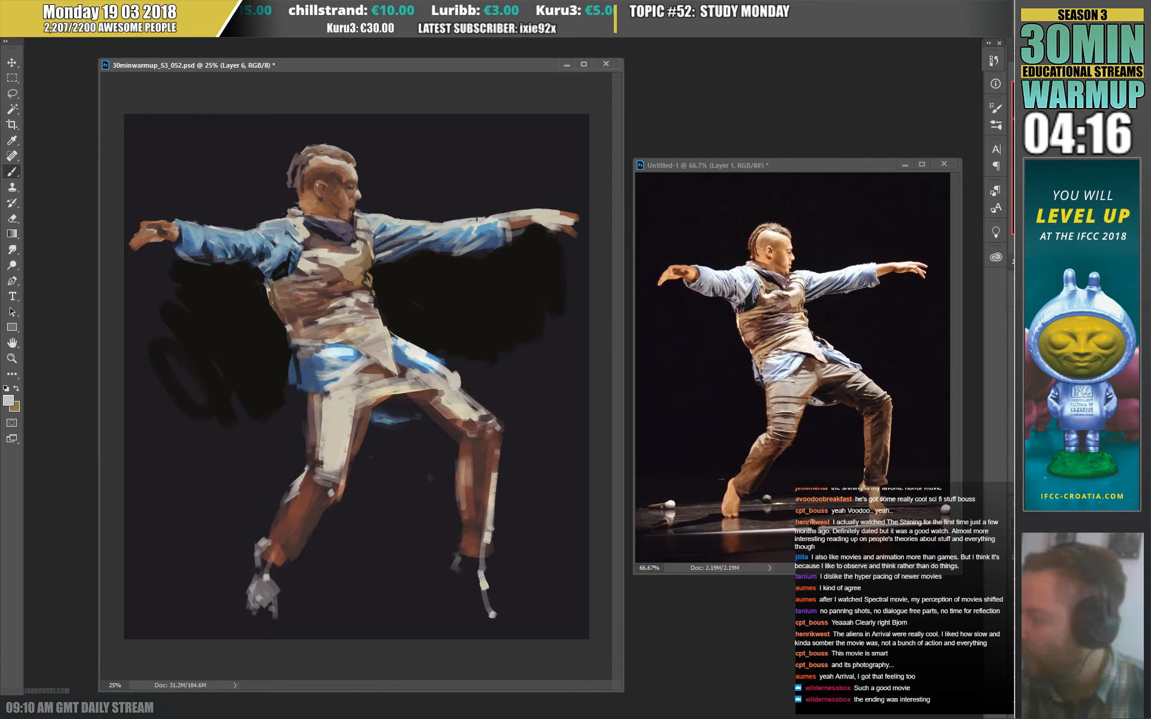
{"action": "mouse_move", "coordinate": [478, 218]}
{"action": "left_mouse_down"}
{"action": "mouse_move", "coordinate": [454, 222]}
{"action": "mouse_move", "coordinate": [469, 218]}
{"action": "left_mouse_up"}
{"action": "left_click", "coordinate": [456, 219], "text": "alt"}
{"action": "left_click", "coordinate": [467, 223], "text": "alt"}
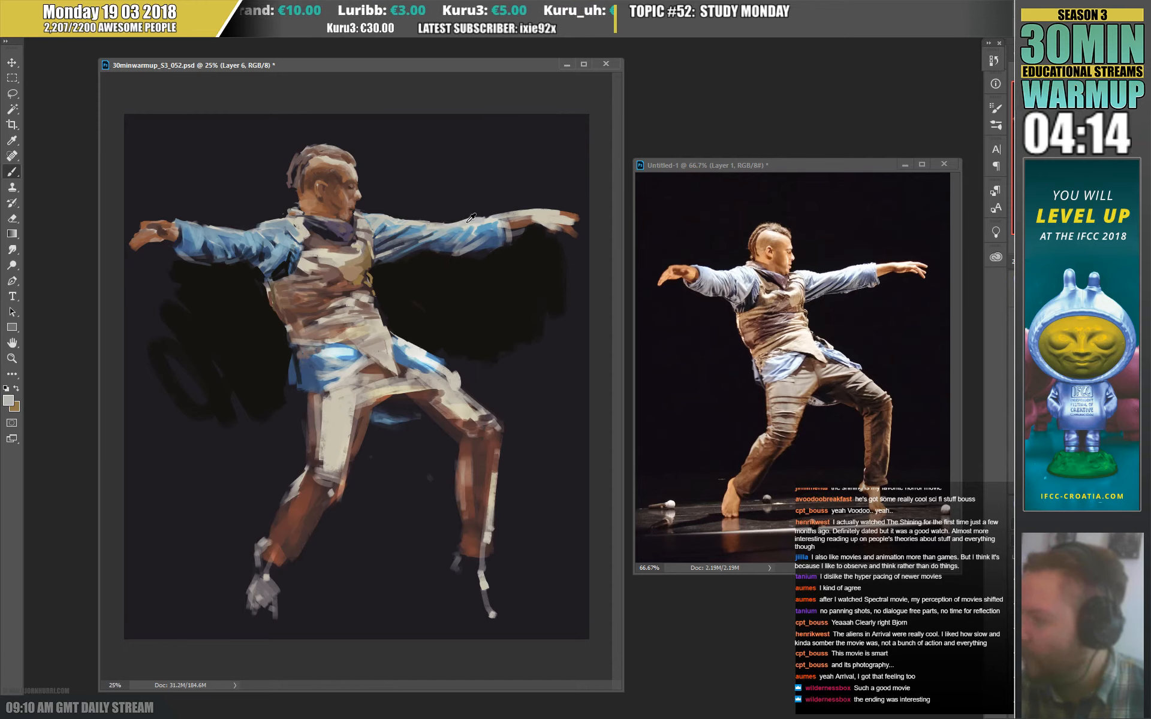
Trim the top of the front forearm with the background dark and paint the upper finger in sampled light beige.
{"action": "left_click", "coordinate": [484, 215], "text": "alt"}
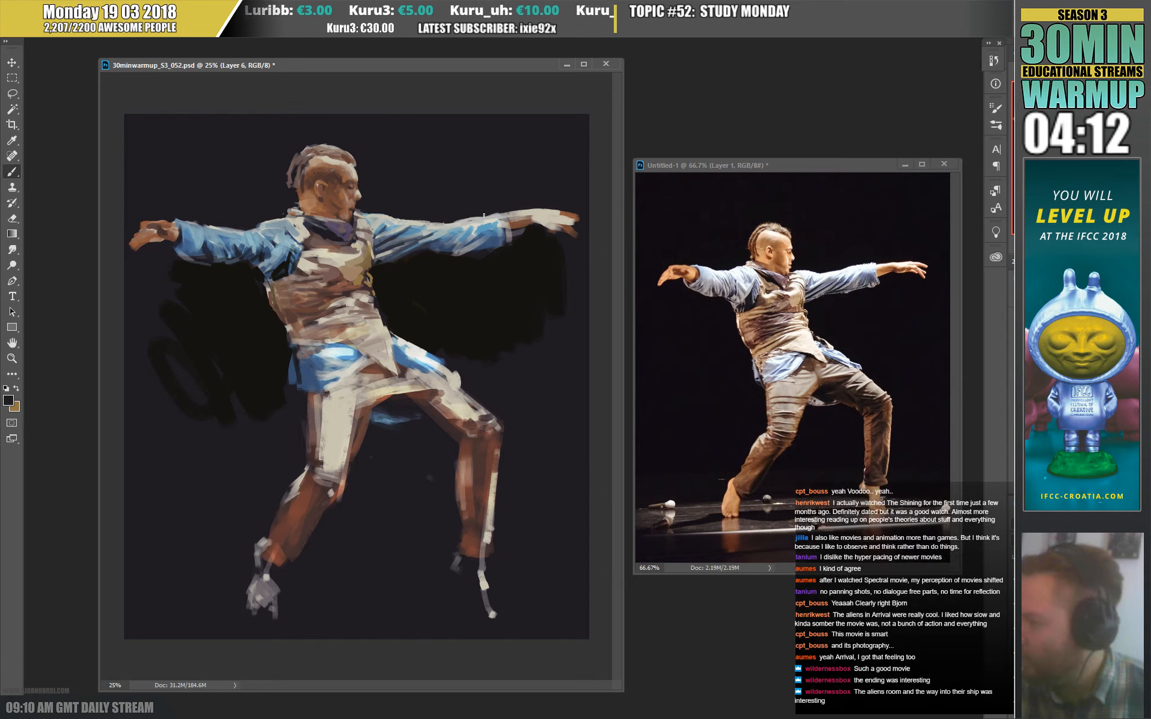
{"action": "left_click_drag", "start_coordinate": [495, 214], "coordinate": [542, 208]}
{"action": "left_click", "coordinate": [558, 217], "text": "alt"}
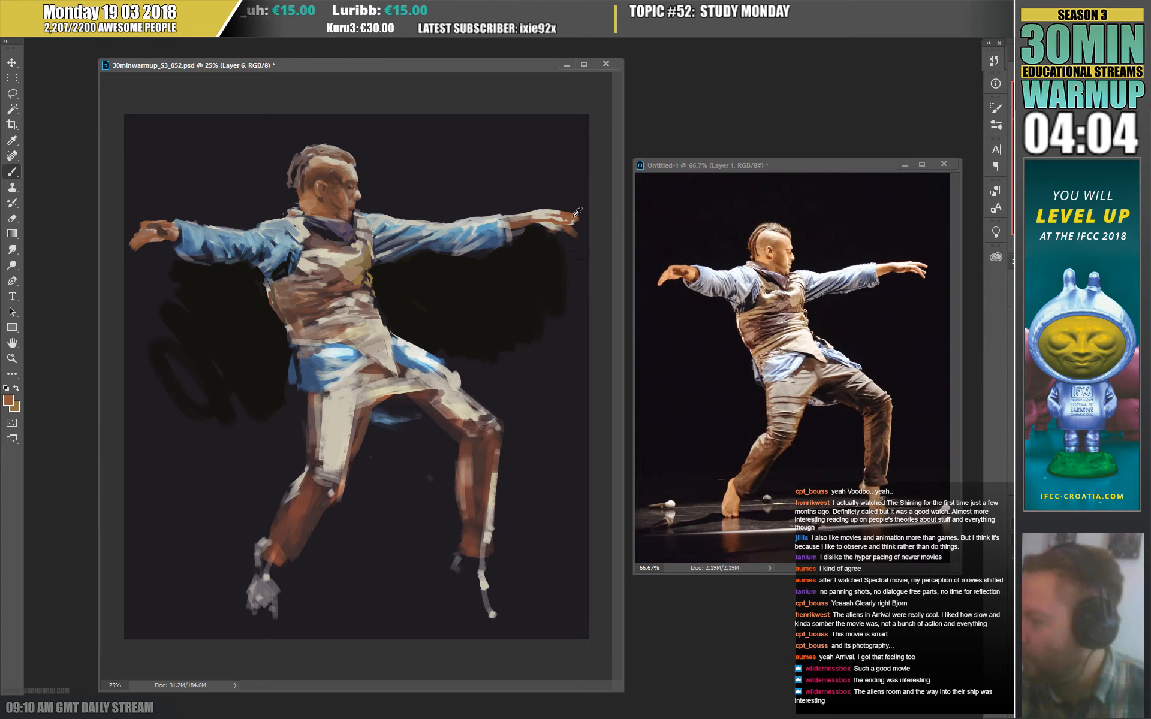
{"action": "left_click", "coordinate": [566, 214], "text": "alt"}
{"action": "left_click_drag", "start_coordinate": [564, 213], "coordinate": [581, 219]}
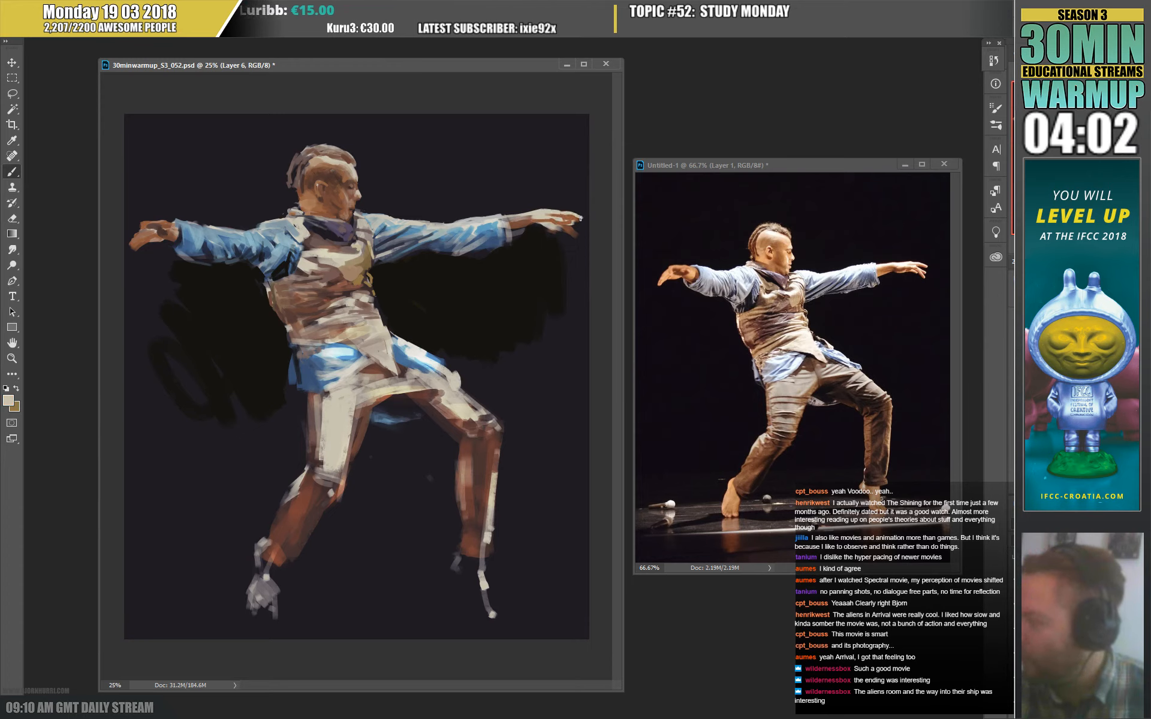
Shape the front hand's lower fingers with sampled orange-brown, light beige and background dark tones.
{"action": "left_click", "coordinate": [570, 240], "text": "alt"}
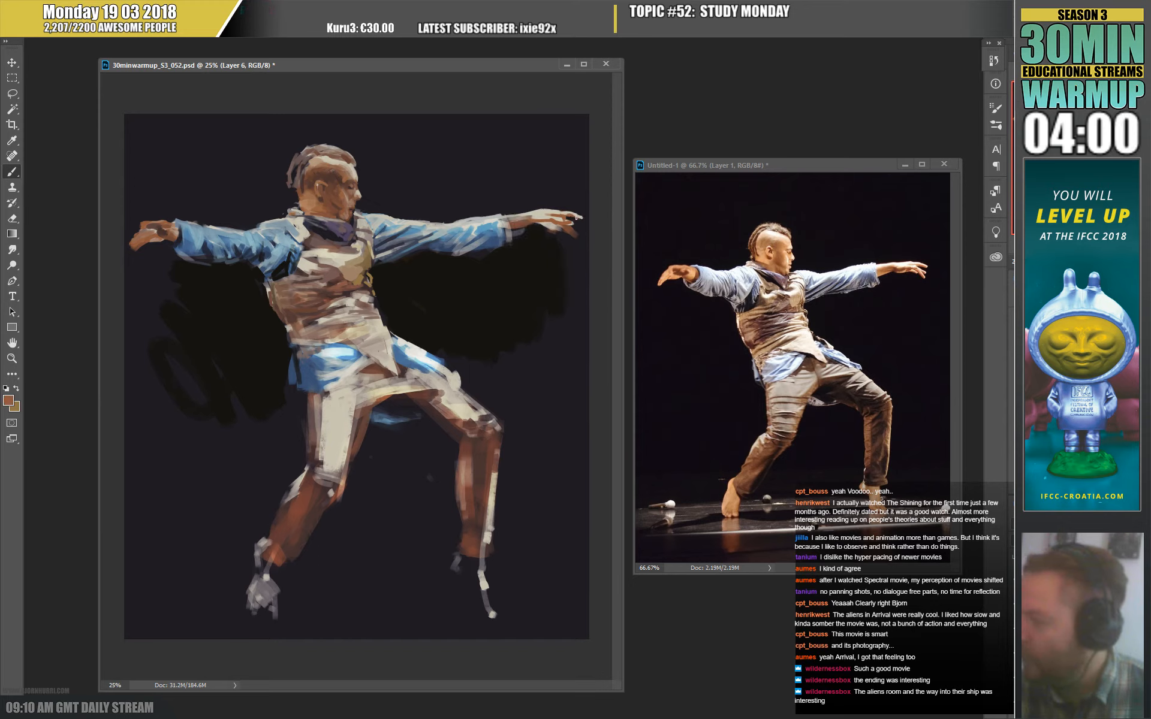
{"action": "left_click", "coordinate": [566, 222], "text": "alt"}
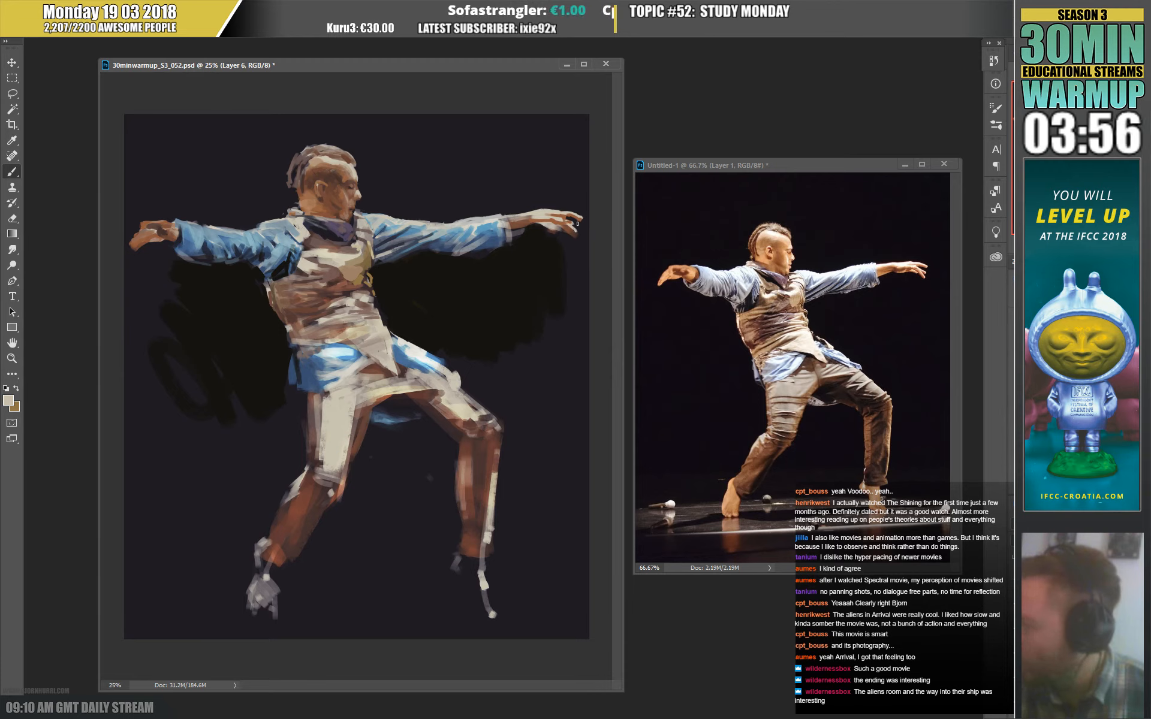
{"action": "left_click", "coordinate": [576, 226], "text": "alt"}
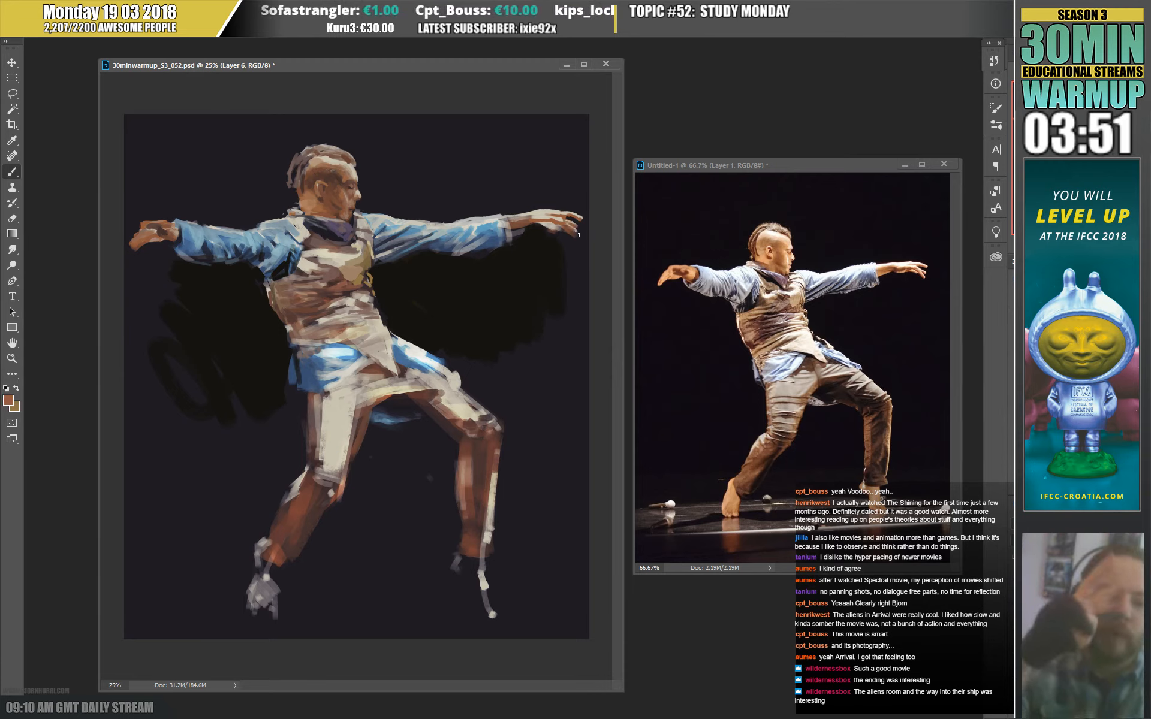
{"action": "key", "text": "alt"}
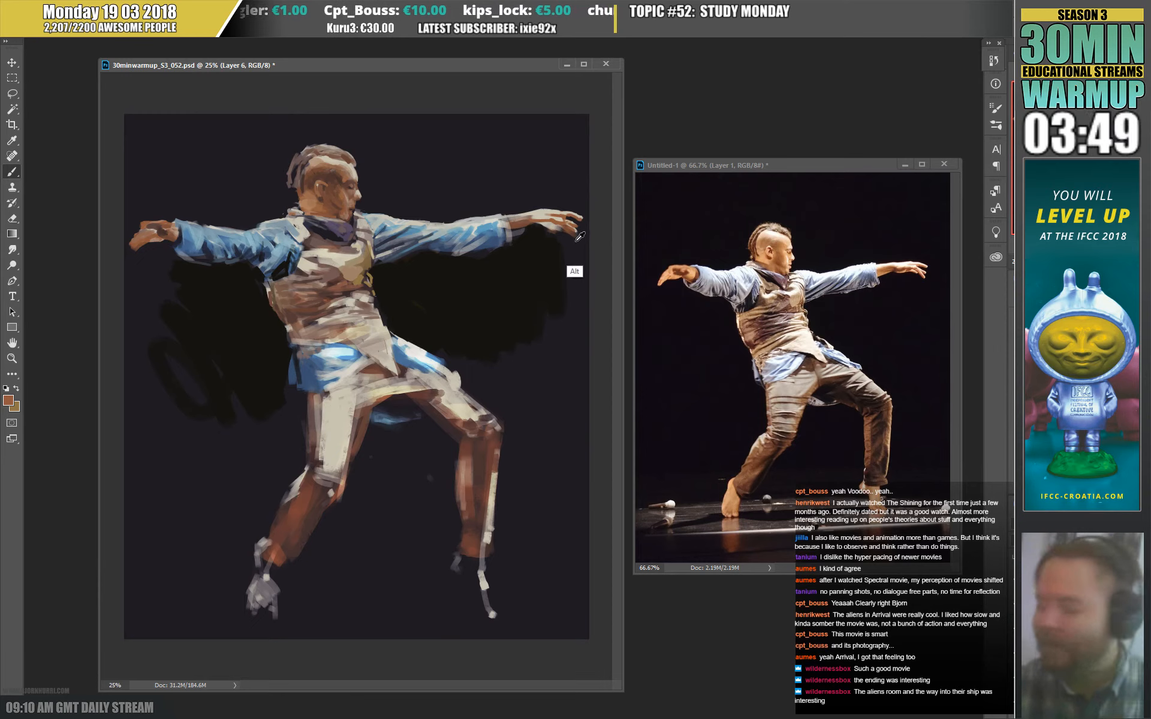
{"action": "left_click", "coordinate": [578, 237], "text": "alt"}
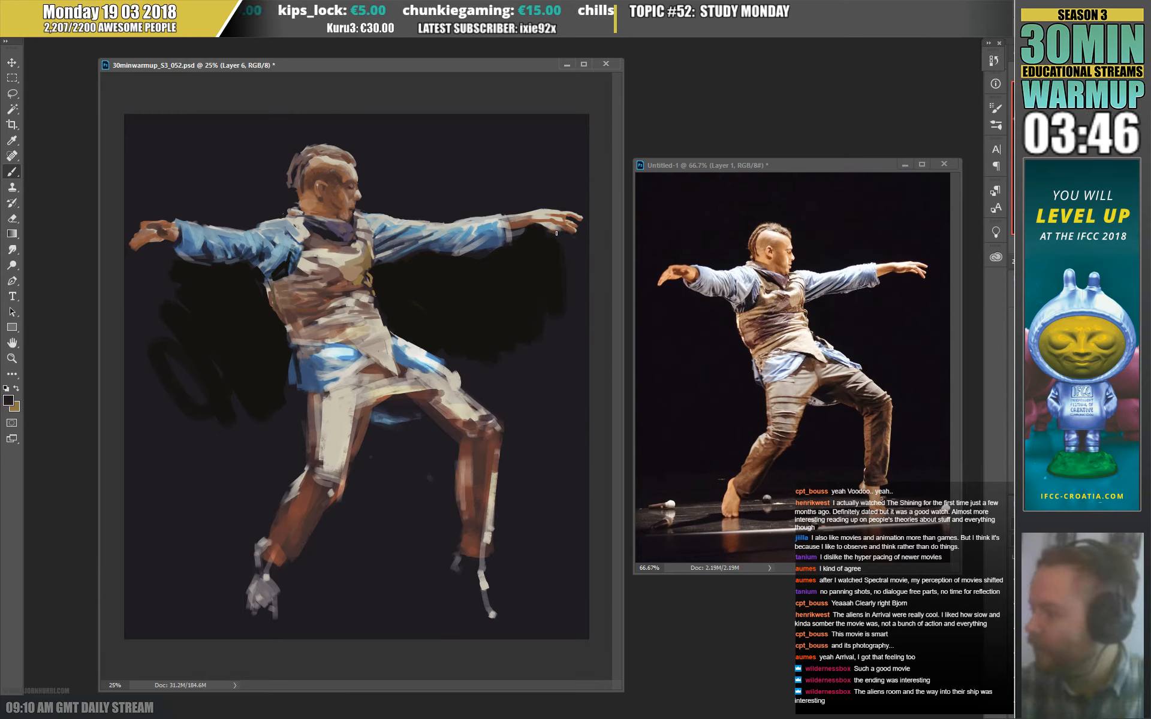
Carve the underside of the front palm and wrist with sampled reddish-brown and near-black, plus a warm brown sampled from the neck.
{"action": "left_click", "coordinate": [554, 228], "text": "alt"}
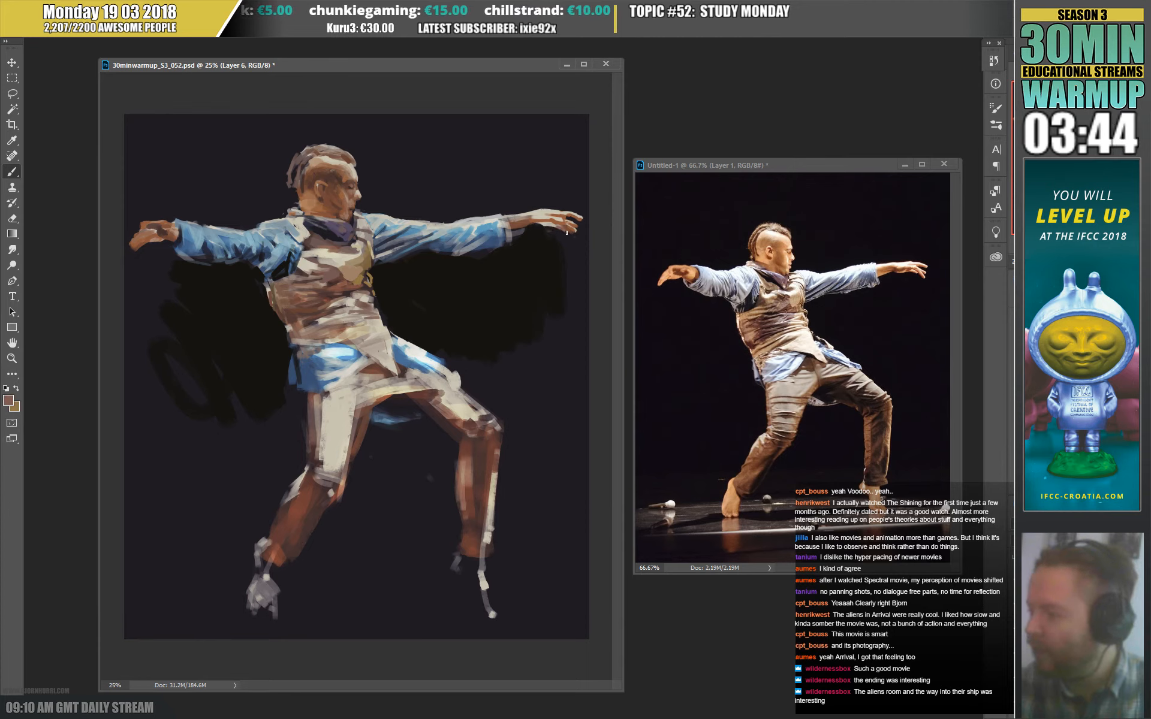
{"action": "left_click", "coordinate": [534, 221], "text": "alt"}
{"action": "left_click", "coordinate": [541, 224], "text": "alt"}
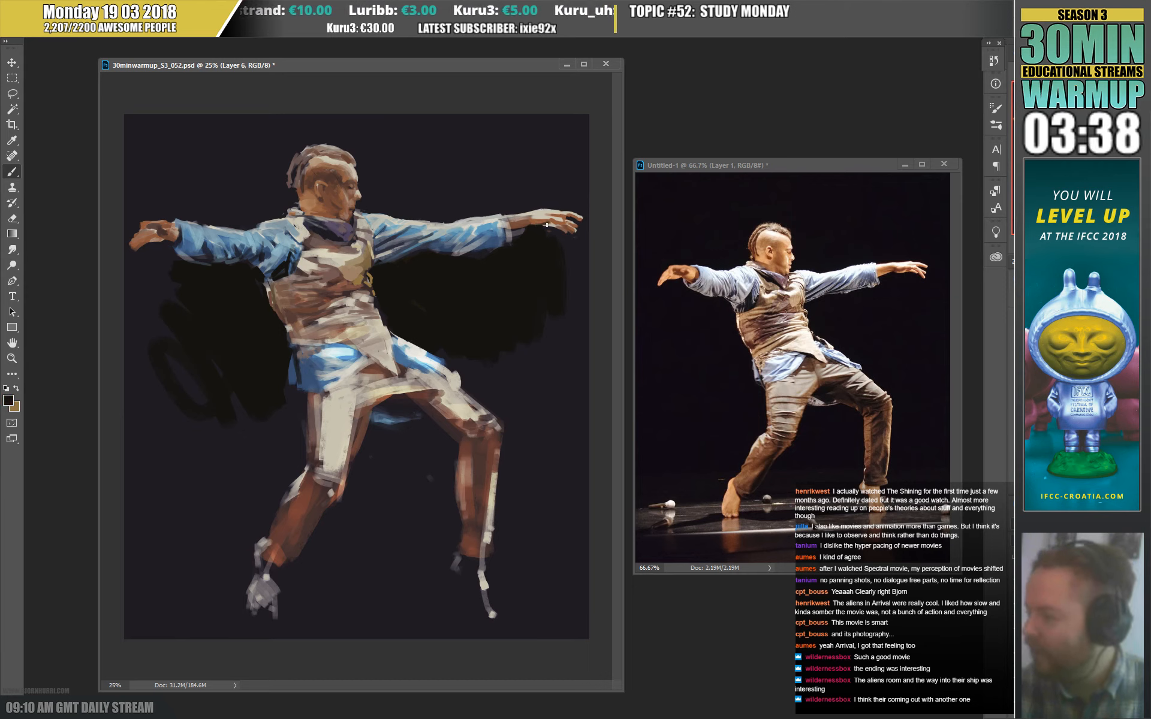
{"action": "left_click", "coordinate": [539, 227], "text": "alt"}
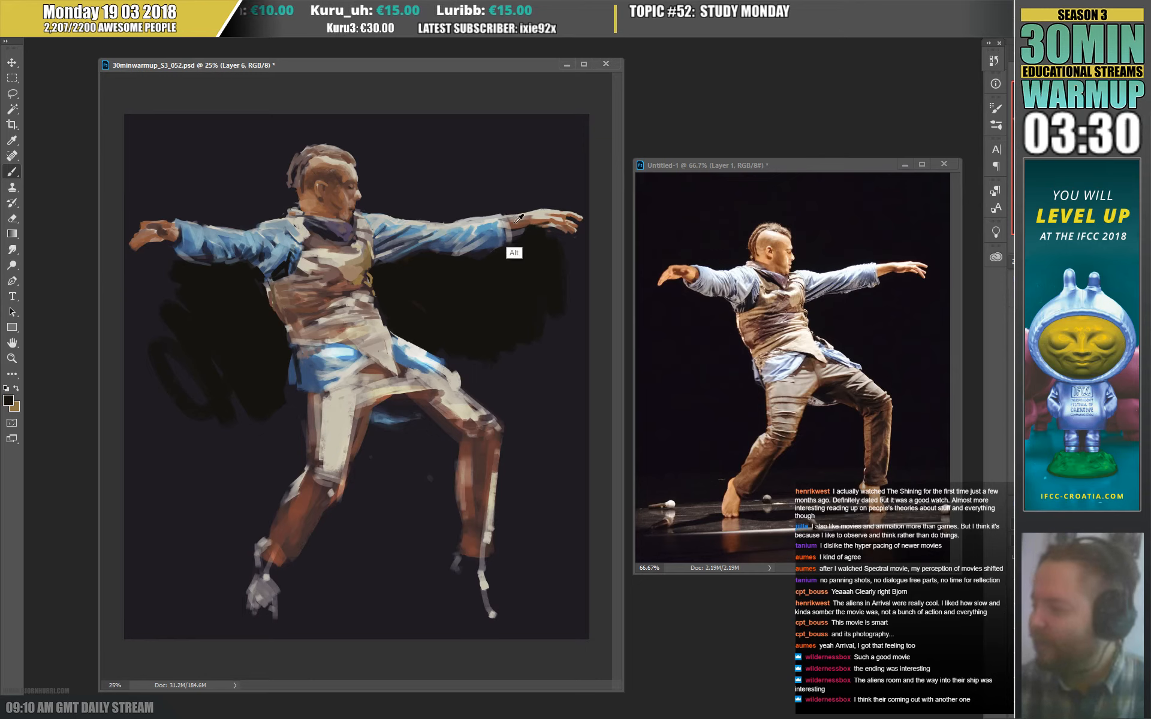
{"action": "left_click_drag", "start_coordinate": [329, 213], "coordinate": [316, 203]}
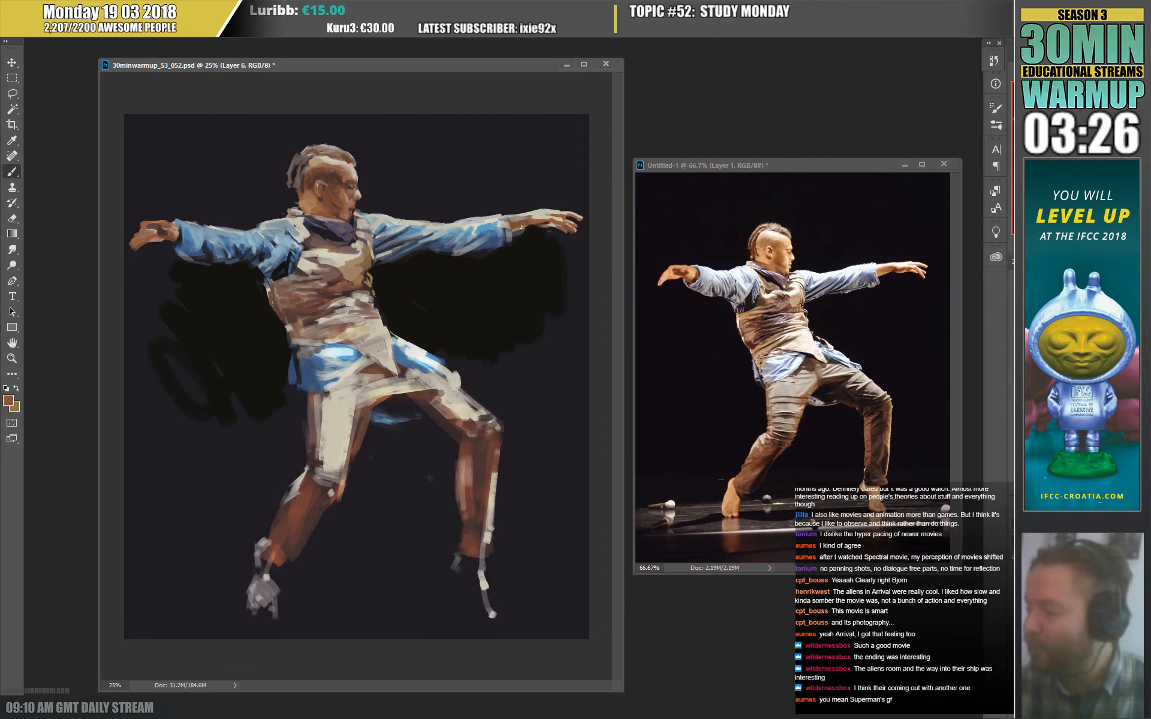
{"action": "left_click", "coordinate": [525, 263], "text": "alt"}
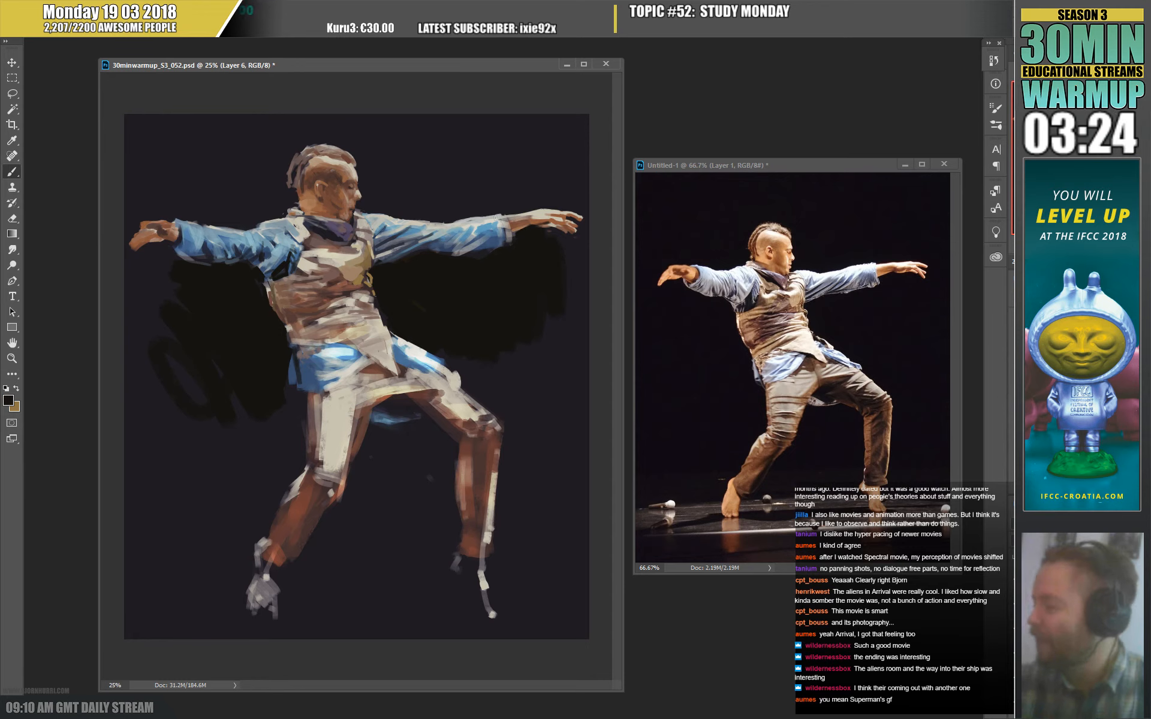
Refine the front wrist and back of the hand with sampled pale beige, tan and reddish-brown tones, trimming the upper contour with dark.
{"action": "left_click", "coordinate": [534, 214], "text": "alt"}
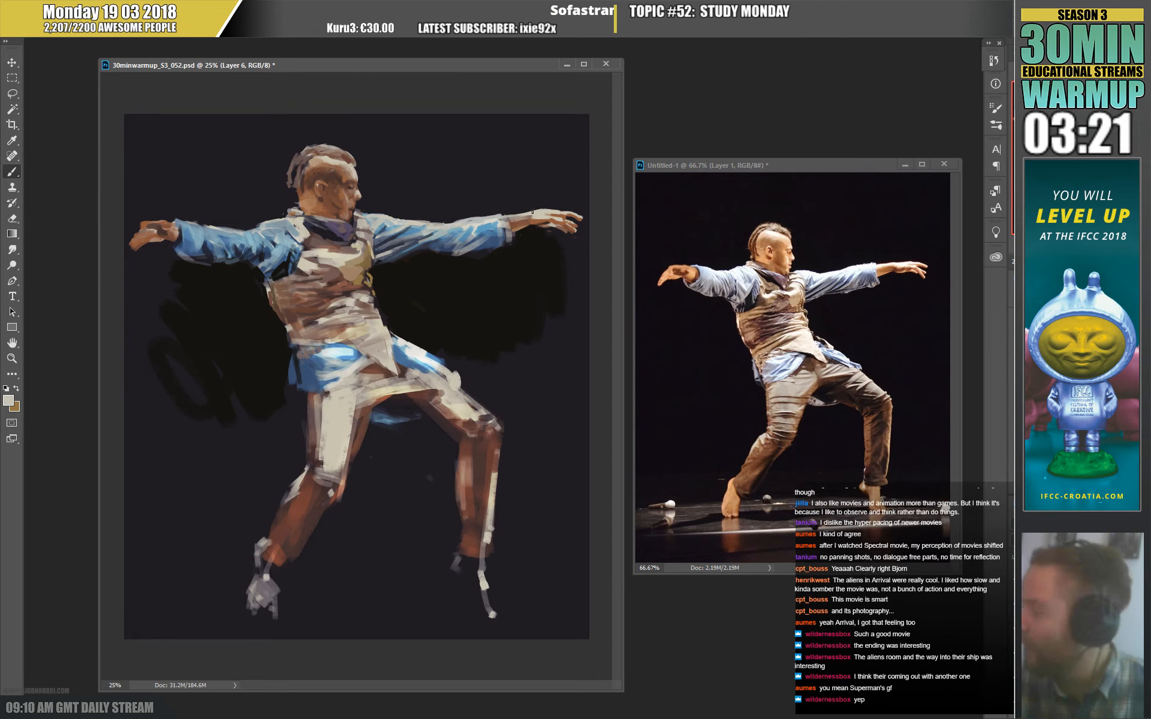
{"action": "left_click", "coordinate": [536, 209], "text": "alt"}
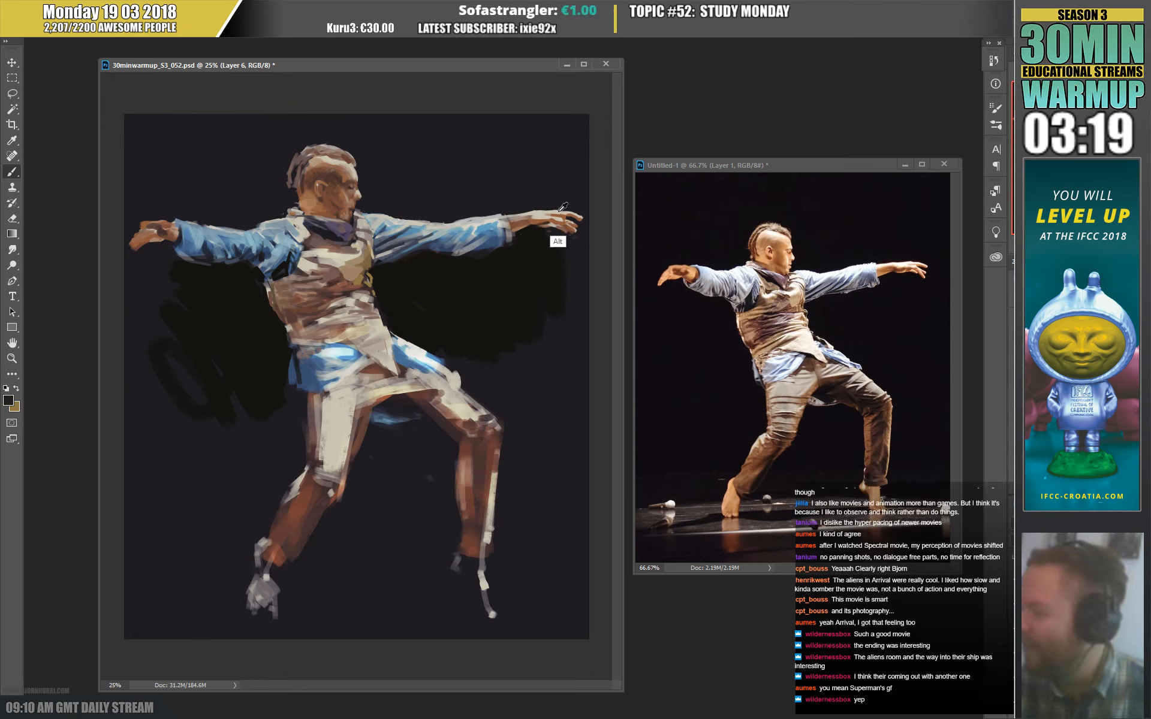
{"action": "left_click", "coordinate": [553, 207], "text": "alt"}
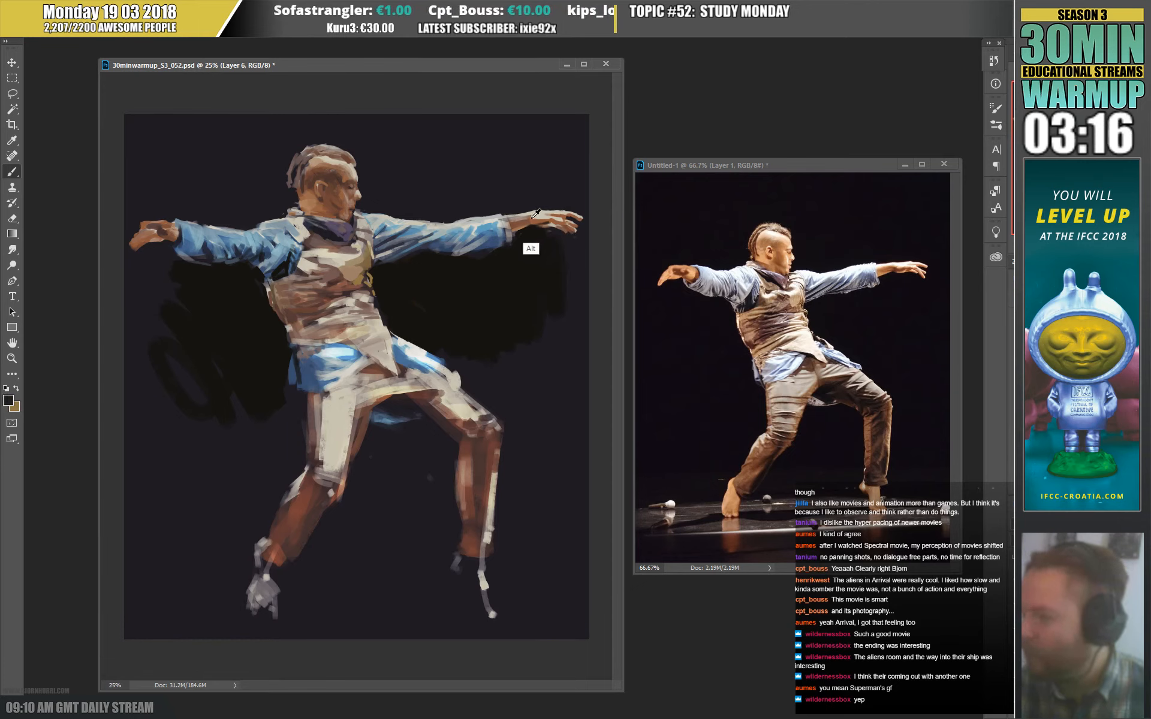
{"action": "left_click", "coordinate": [370, 246], "text": "alt"}
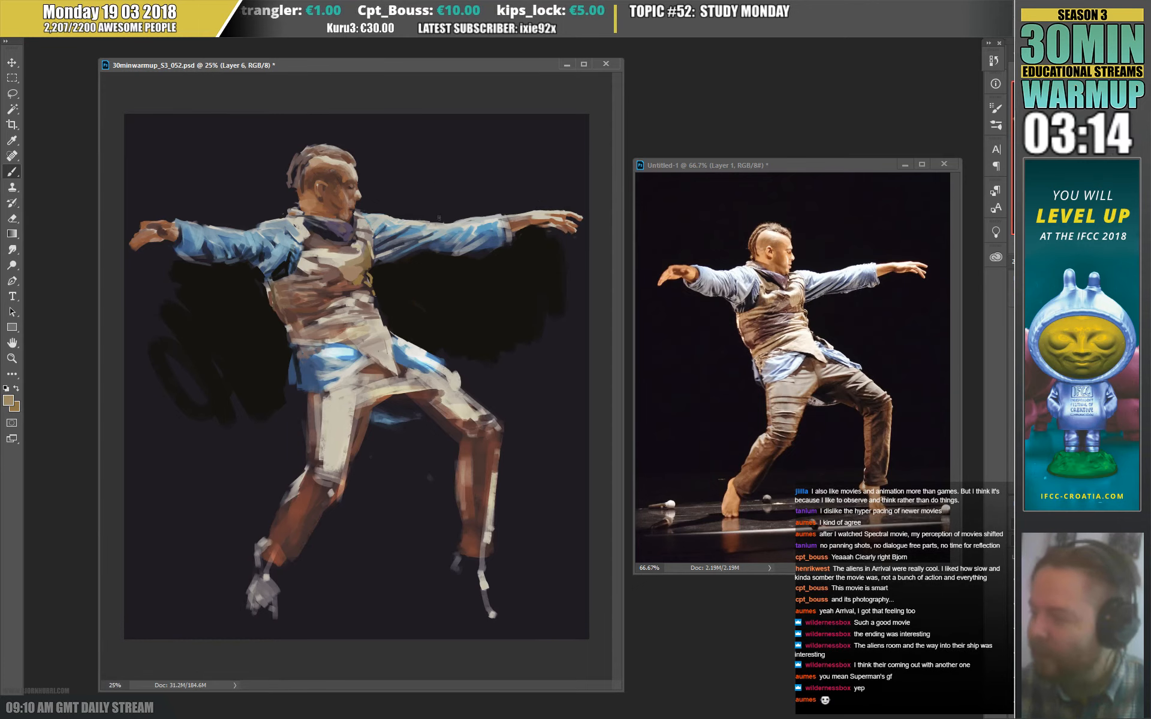
{"action": "left_click", "coordinate": [515, 216], "text": "alt"}
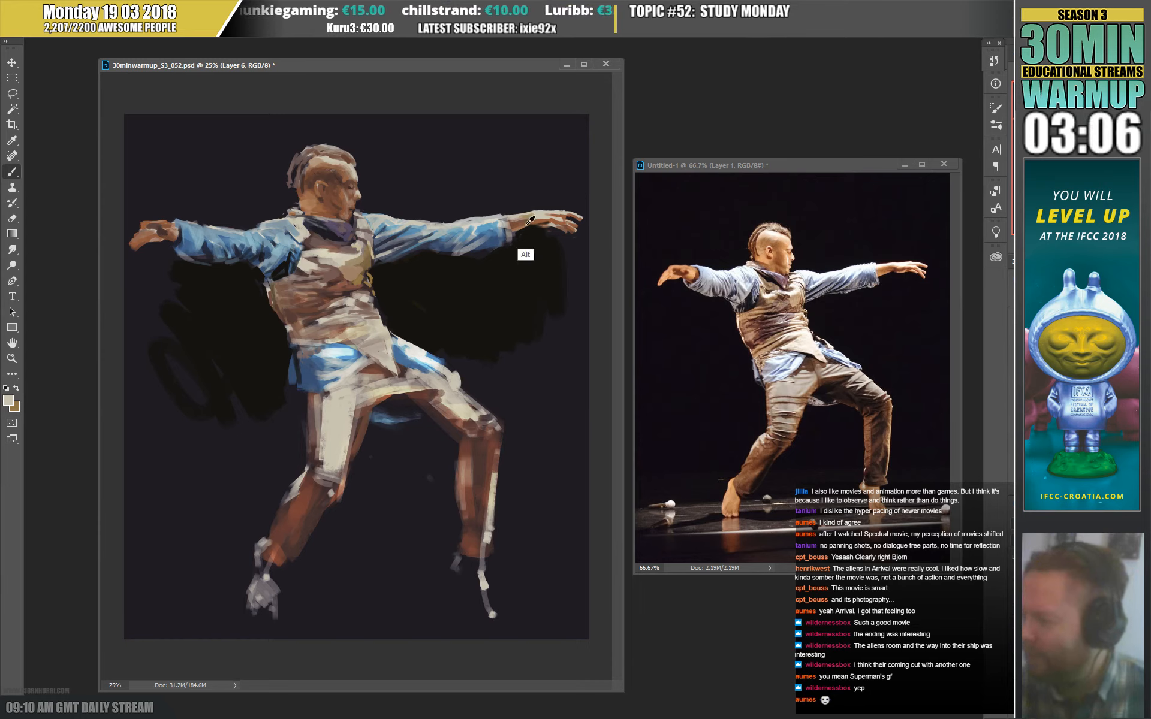
{"action": "left_click", "coordinate": [532, 250], "text": "alt"}
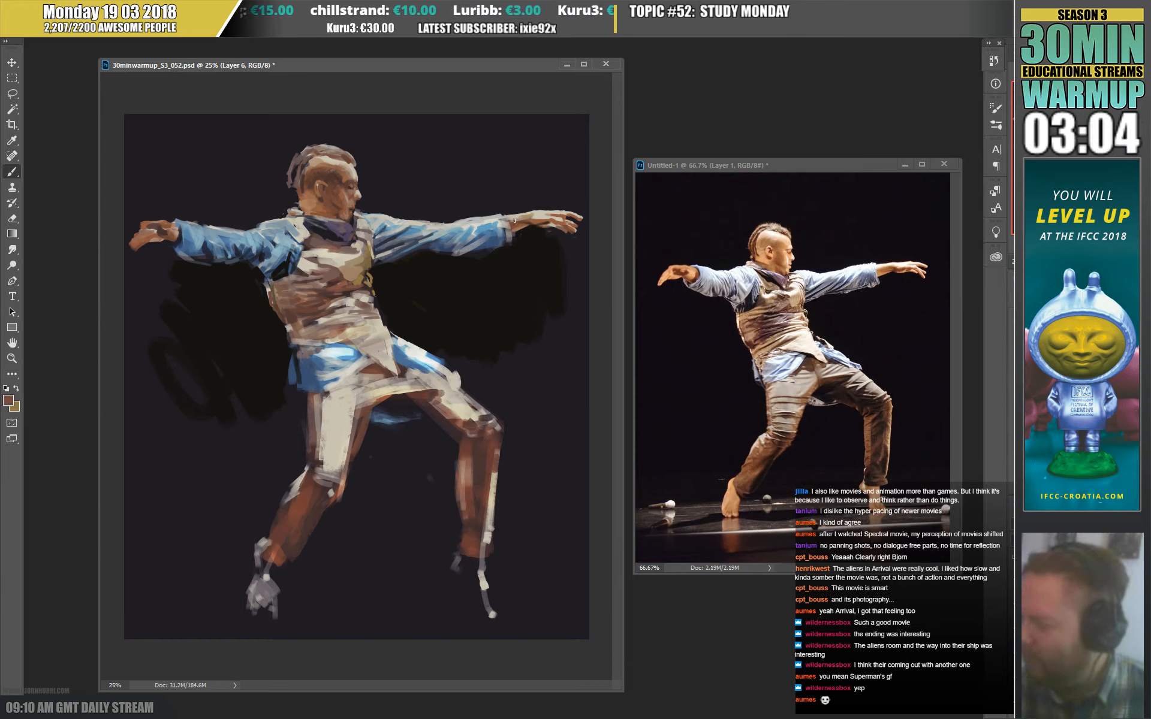
Define the front wrist and sleeve cuff with sampled brown, near-black, light grey and blue tones.
{"action": "left_click", "coordinate": [519, 226], "text": "alt"}
{"action": "left_click", "coordinate": [528, 225], "text": "alt"}
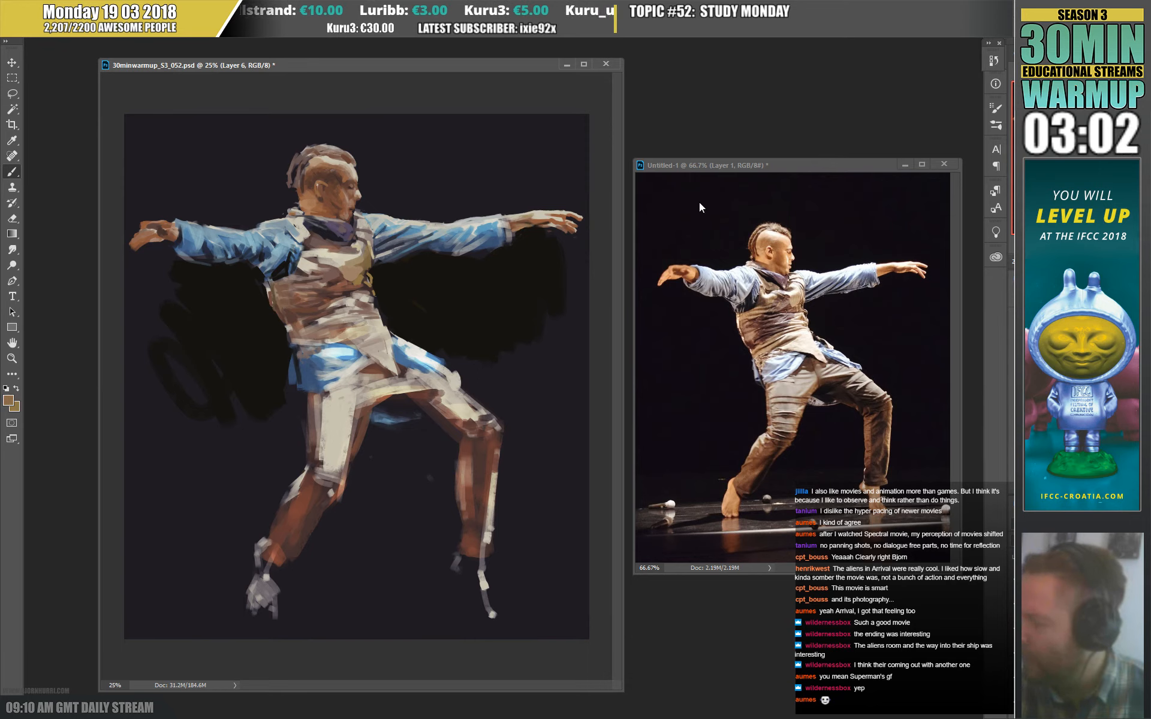
{"action": "left_click", "coordinate": [531, 229], "text": "alt"}
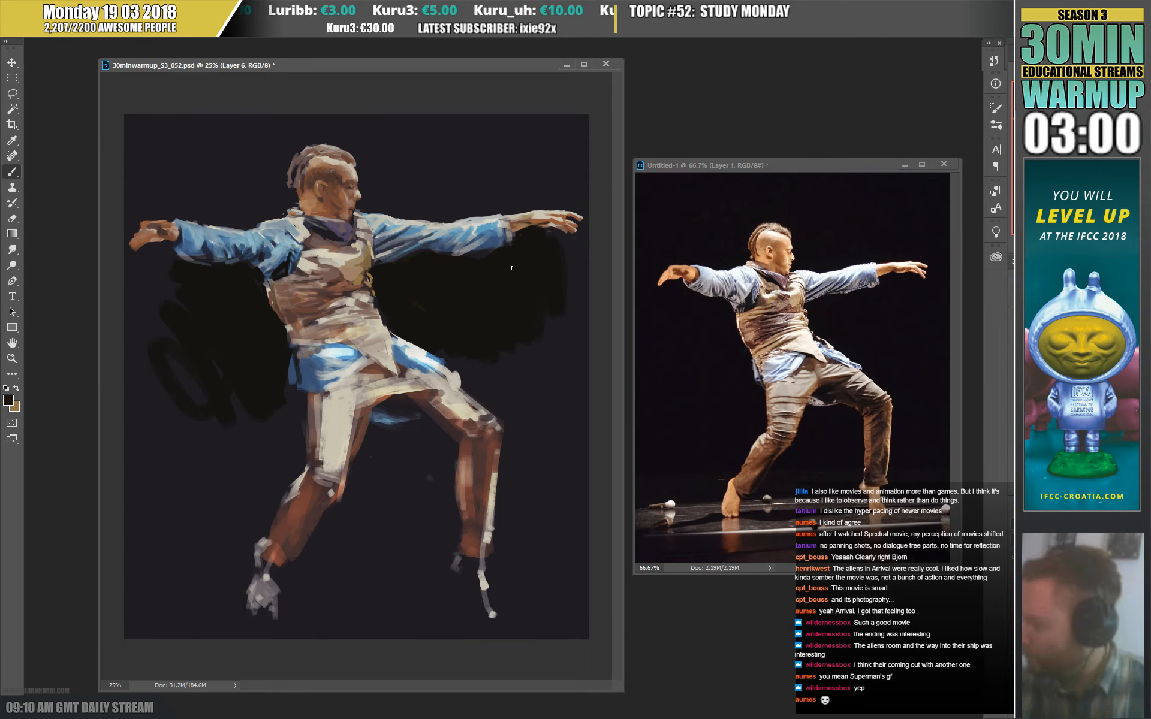
{"action": "left_click", "coordinate": [504, 236], "text": "alt"}
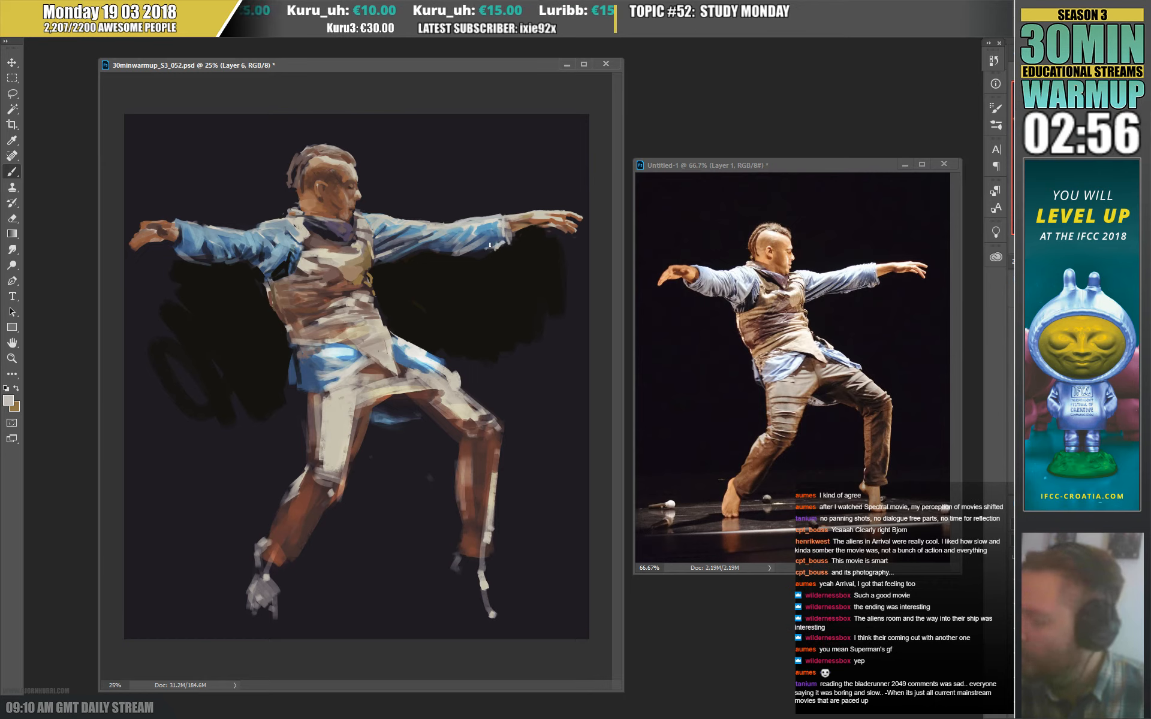
{"action": "left_click", "coordinate": [497, 237], "text": "alt"}
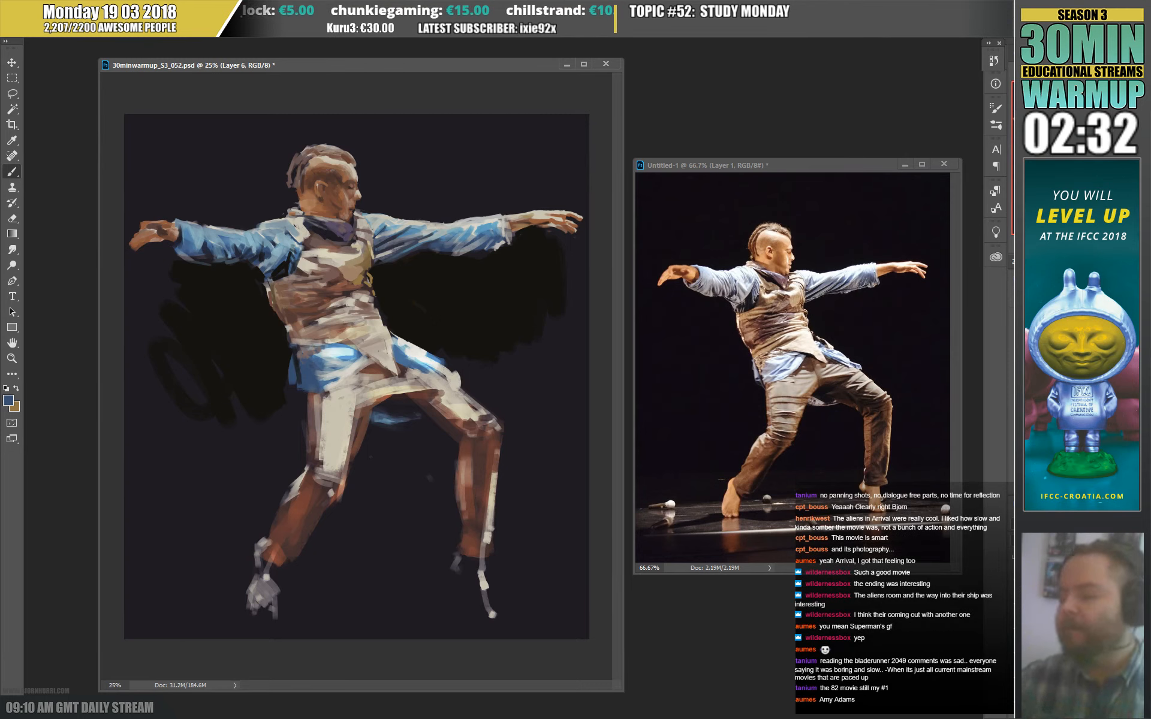
Paint the dark gap below the vest and the folds of the front shirt tail with sampled dark brown, mid-blue, light-blue and dark-blue tones.
{"action": "left_click", "coordinate": [344, 294], "text": "alt"}
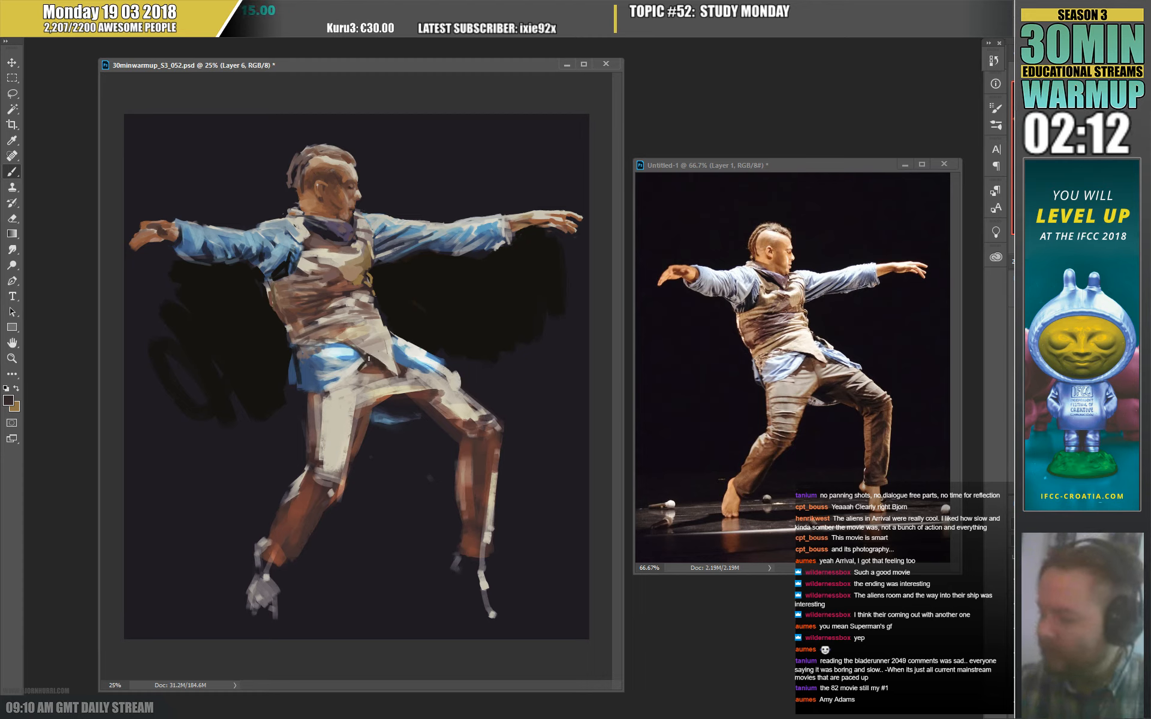
{"action": "left_click", "coordinate": [327, 389], "text": "alt"}
{"action": "left_click_drag", "start_coordinate": [338, 380], "coordinate": [347, 373]}
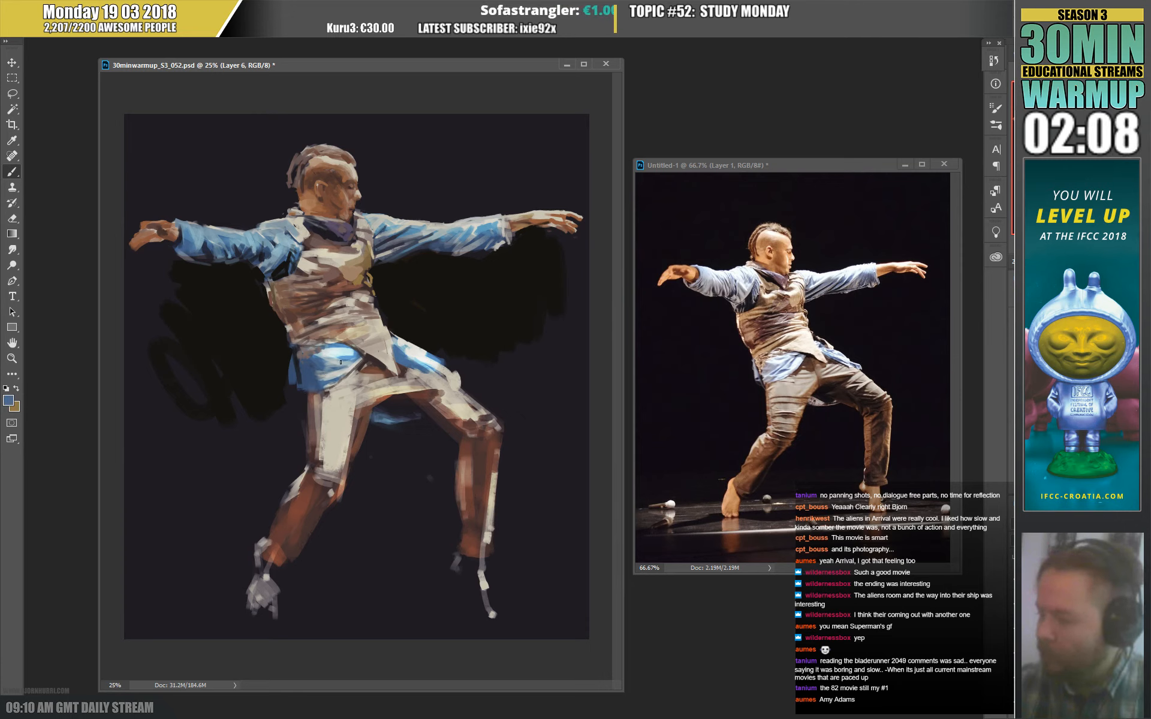
{"action": "left_click", "coordinate": [345, 354], "text": "alt"}
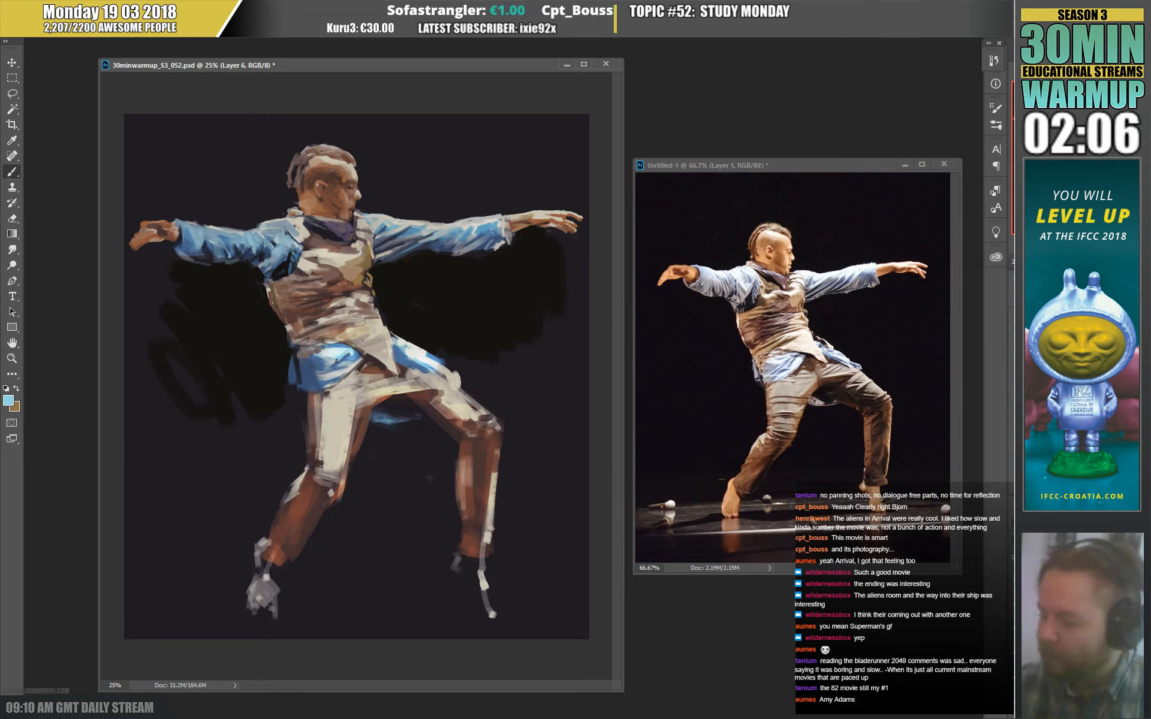
{"action": "left_click_drag", "start_coordinate": [336, 361], "coordinate": [344, 359]}
{"action": "left_click", "coordinate": [360, 358], "text": "alt"}
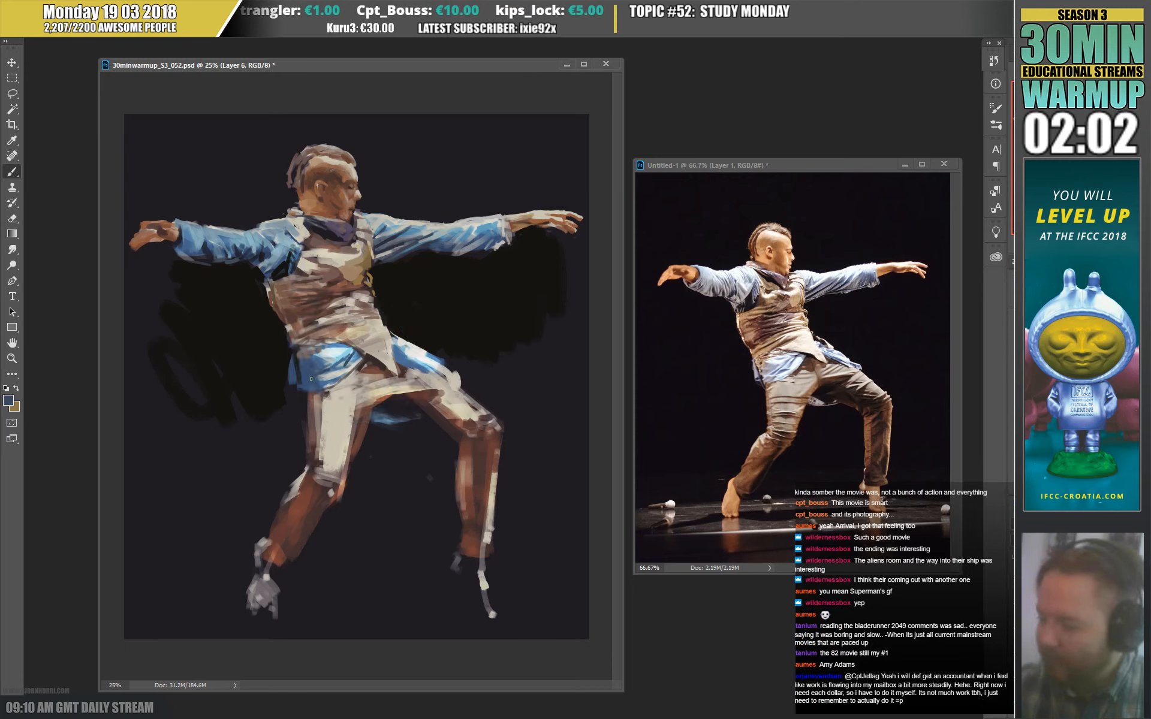
Shape the outer and lower edges of the front shirt tail with sampled dark navy tones.
{"action": "left_click", "coordinate": [300, 405], "text": "alt"}
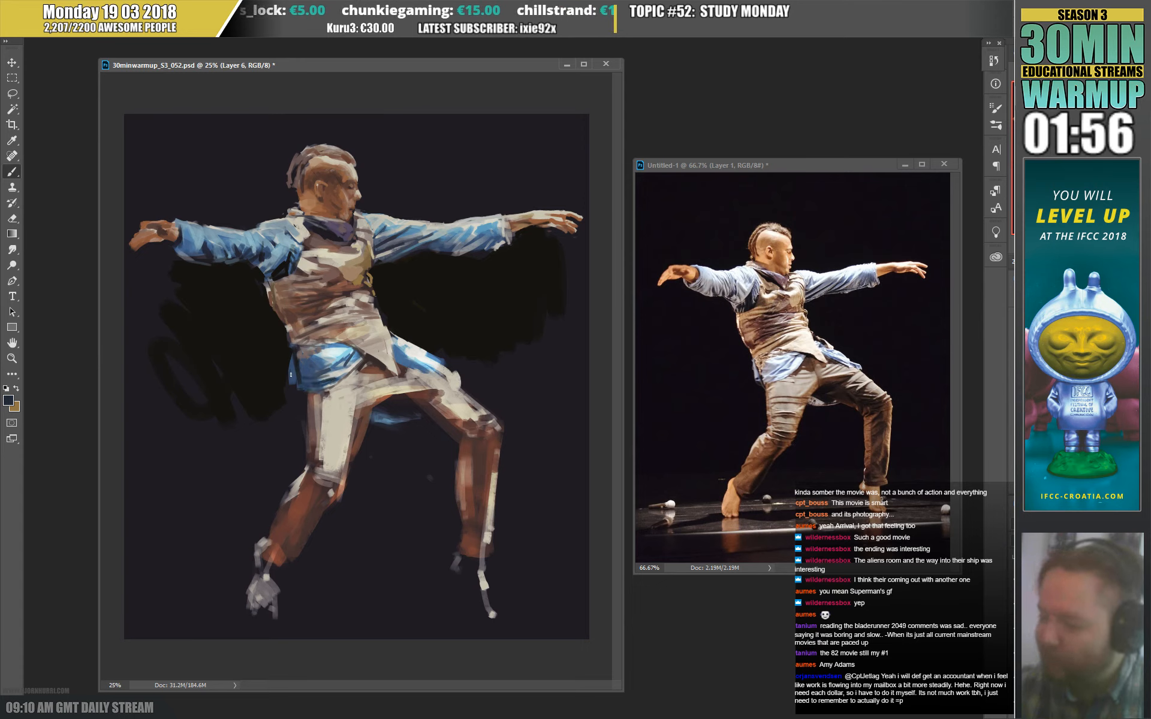
{"action": "left_click", "coordinate": [326, 357], "text": "alt"}
{"action": "mouse_move", "coordinate": [292, 359]}
{"action": "left_mouse_down", "text": "alt"}
{"action": "mouse_move", "coordinate": [296, 371]}
{"action": "mouse_move", "coordinate": [288, 358]}
{"action": "left_mouse_up", "text": "alt"}
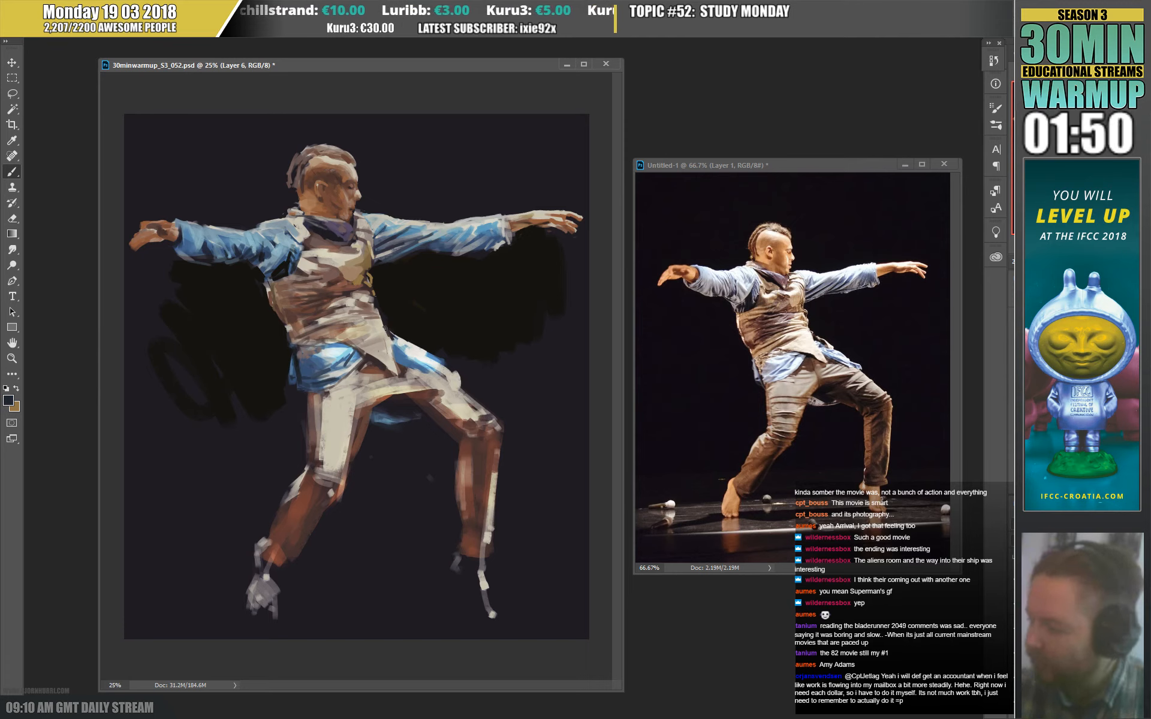
Refine the vest hem and rear shirt tail with sampled grey-brown, near-black, dark brown and blue, trimming the tail's outer contour.
{"action": "left_click", "coordinate": [382, 308], "text": "alt"}
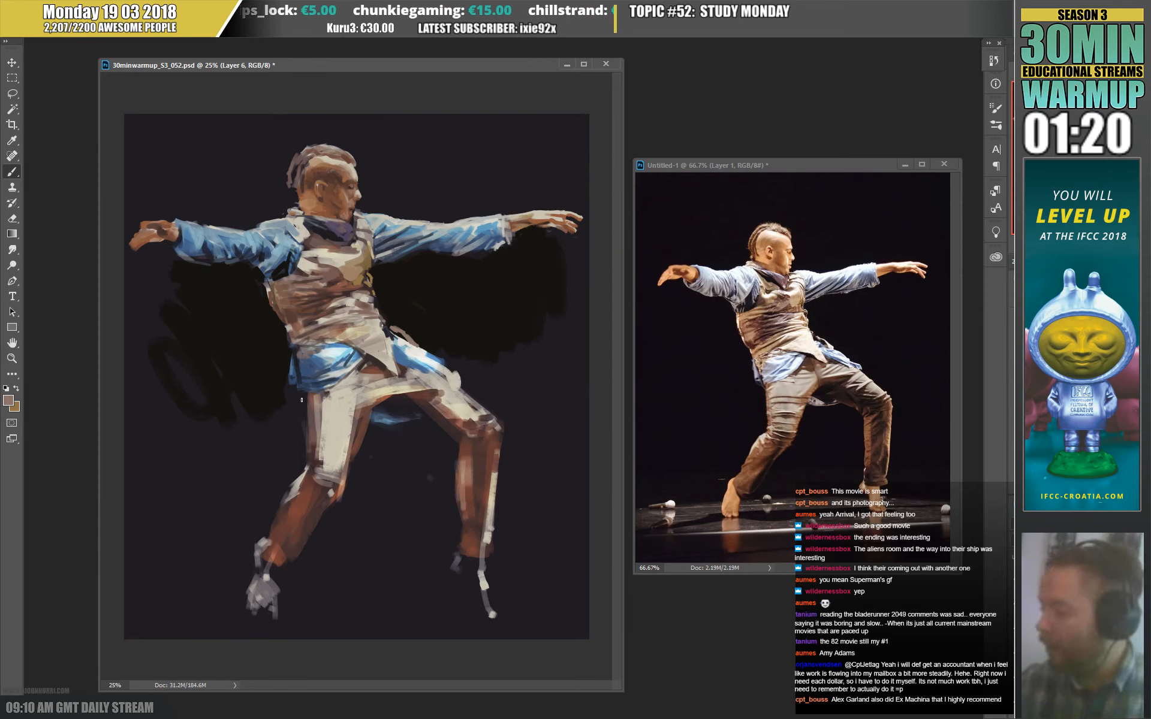
{"action": "left_click", "coordinate": [458, 379], "text": "alt"}
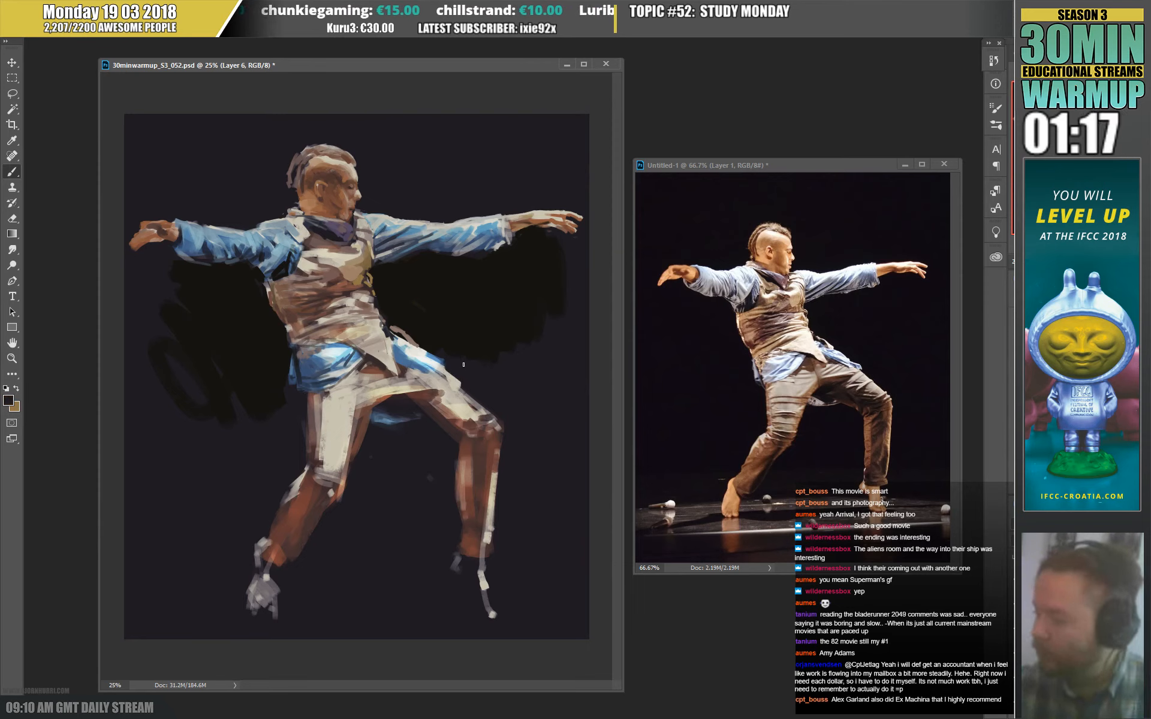
{"action": "left_click", "coordinate": [404, 366], "text": "alt"}
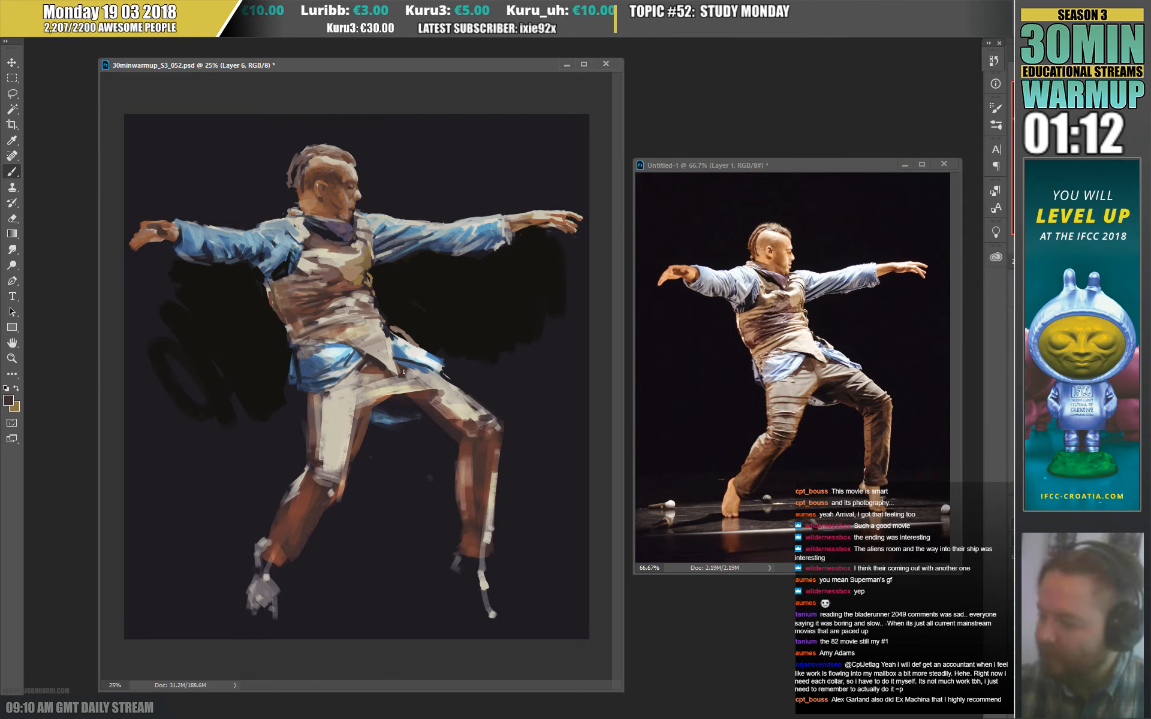
{"action": "left_click", "coordinate": [440, 366], "text": "alt"}
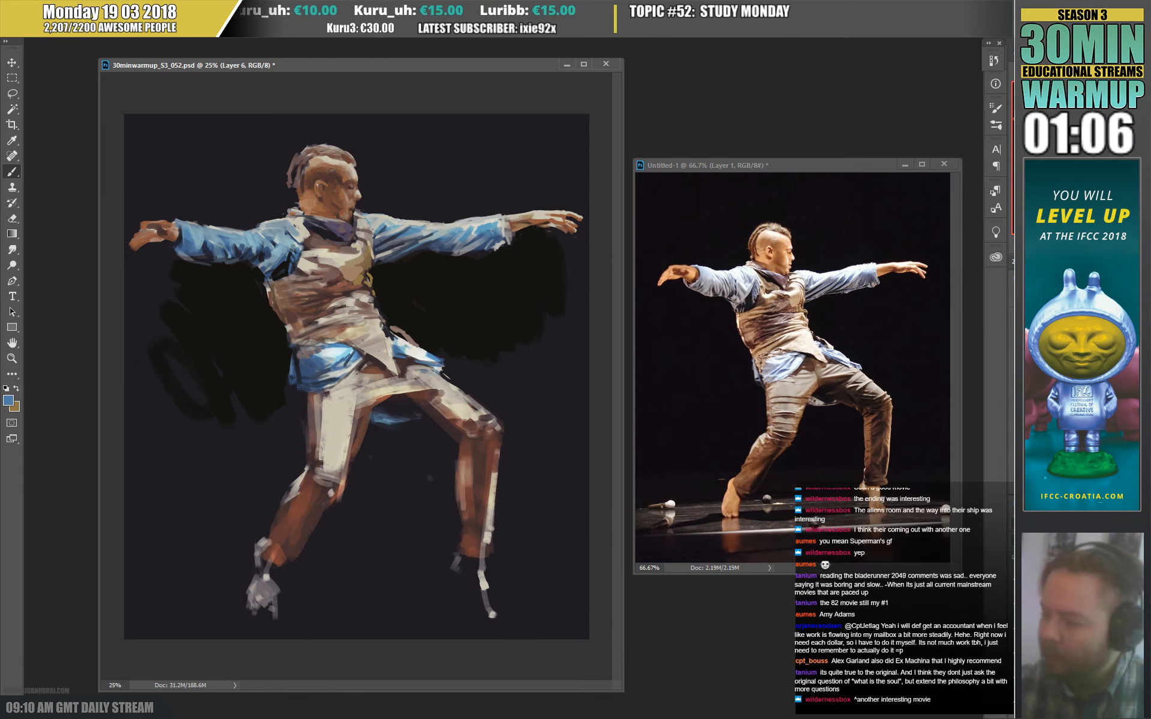
Add fold highlights to the front shirt tail with sampled light, muted and pale blue tones.
{"action": "left_click", "coordinate": [366, 358], "text": "alt"}
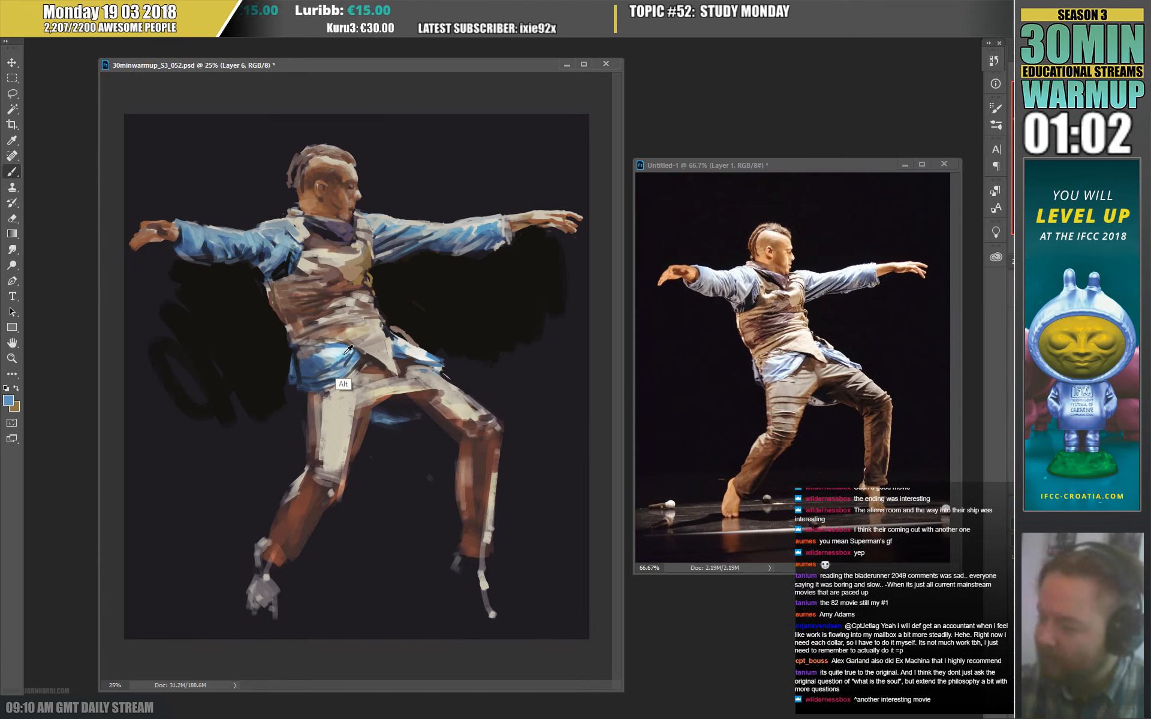
{"action": "left_click", "coordinate": [342, 368], "text": "alt"}
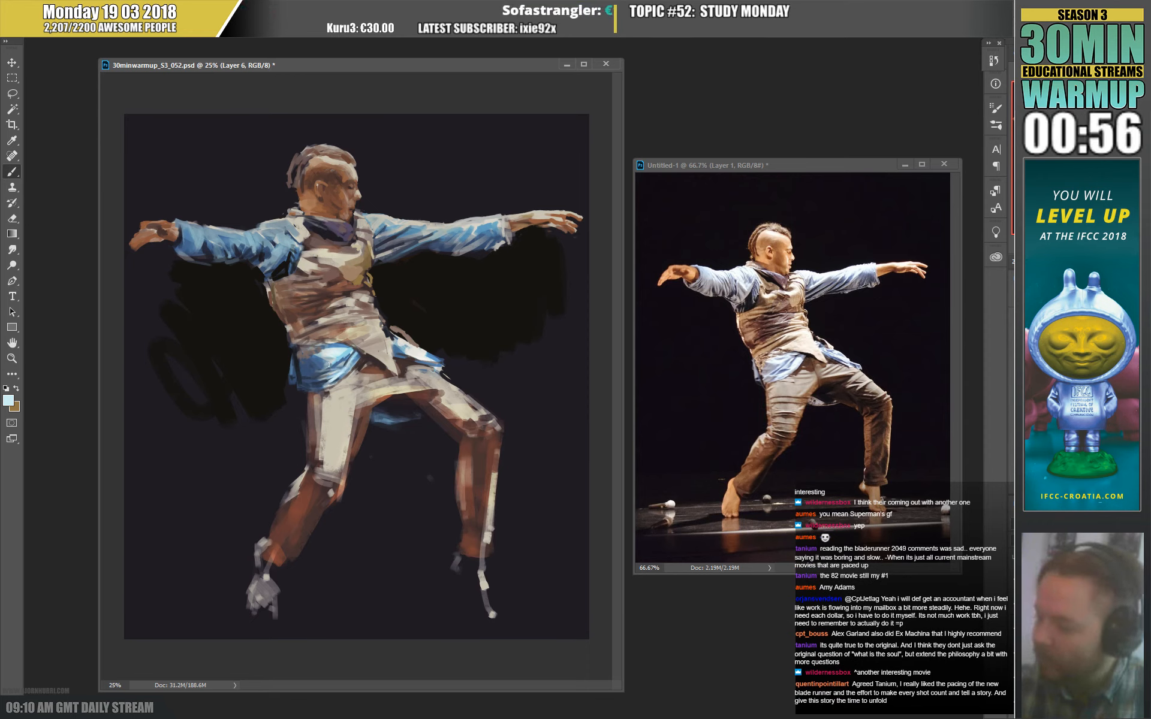
{"action": "left_click", "coordinate": [330, 361], "text": "alt"}
{"action": "left_click", "coordinate": [329, 362], "text": "alt"}
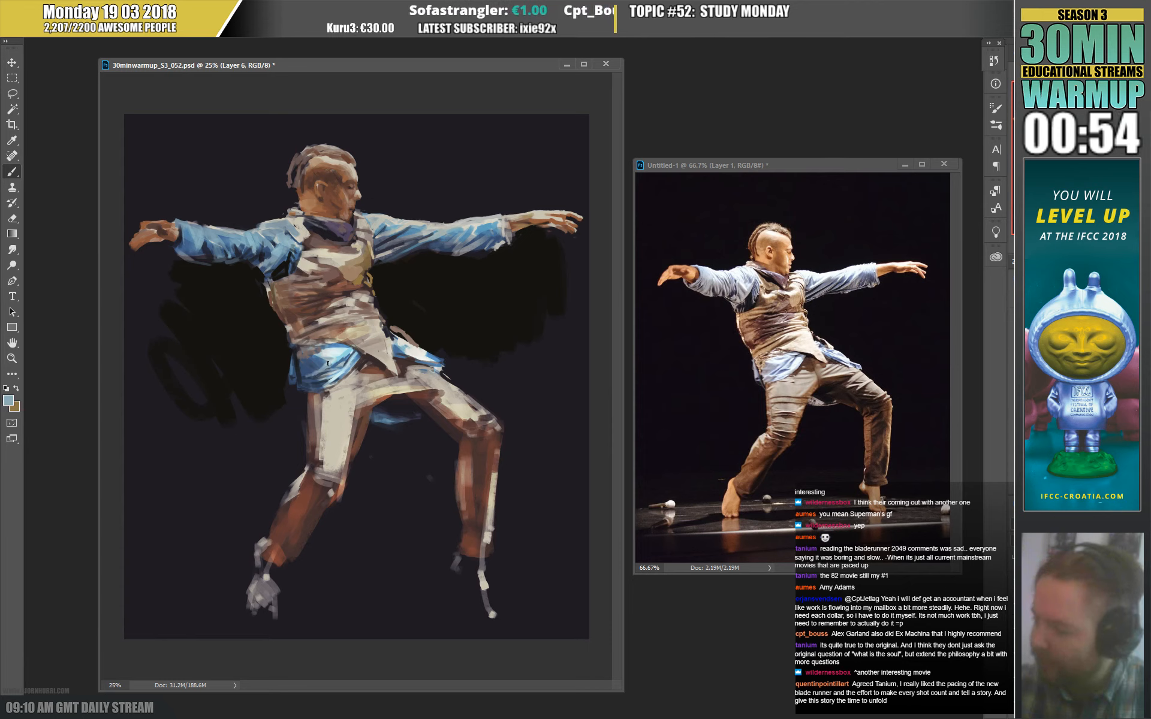
{"action": "left_click", "coordinate": [336, 357], "text": "alt"}
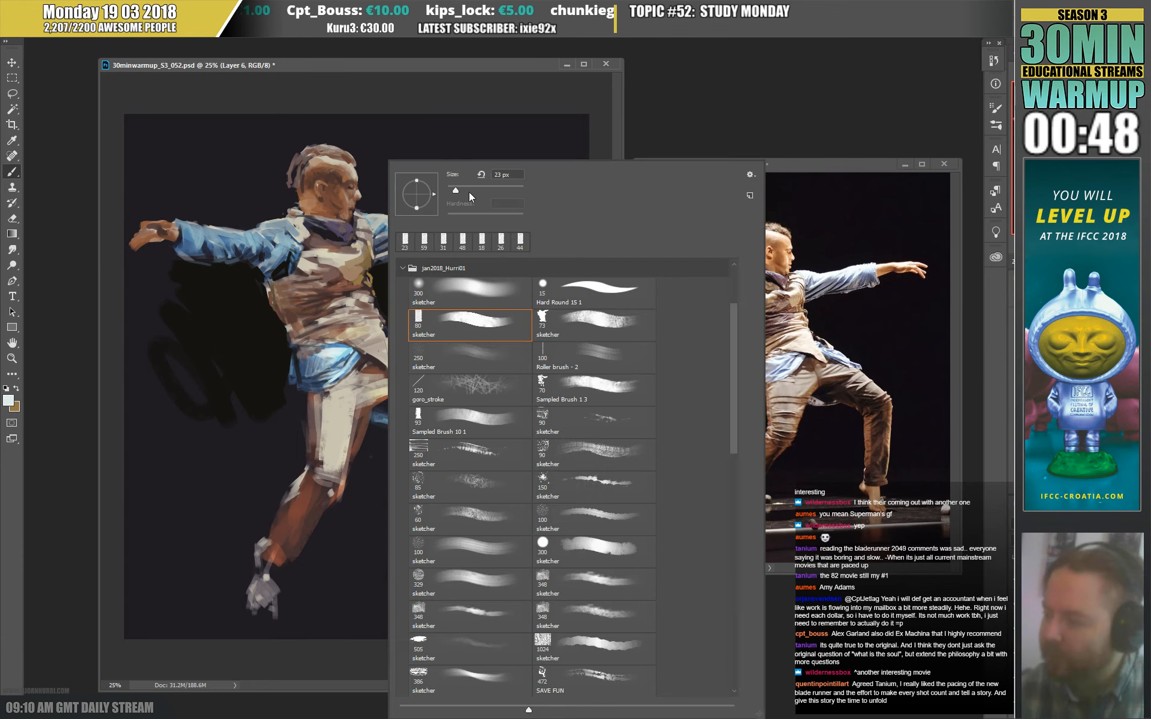
Enlarge the brush to 66 px and blend the front shirt tail into the waistband with sampled grey-blue, dark blue and grey-brown.
{"action": "left_click", "coordinate": [321, 387]}
{"action": "left_click", "coordinate": [316, 393], "text": "alt"}
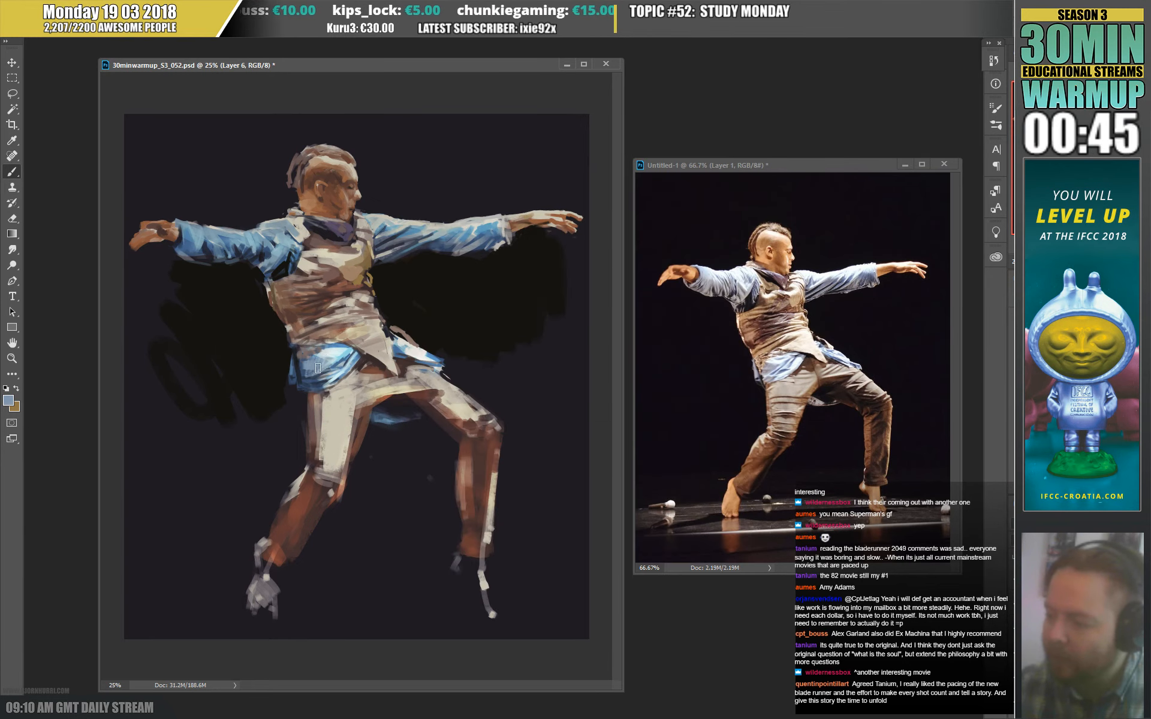
{"action": "left_click", "coordinate": [308, 367], "text": "alt"}
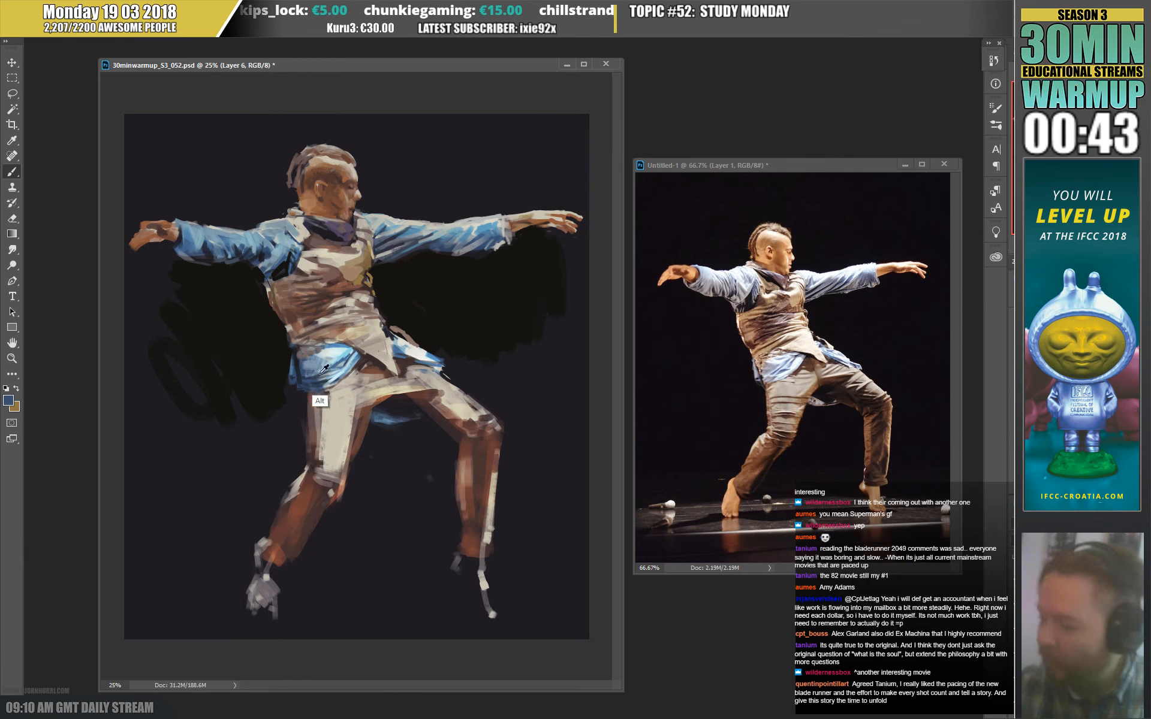
{"action": "left_click", "coordinate": [308, 380], "text": "alt"}
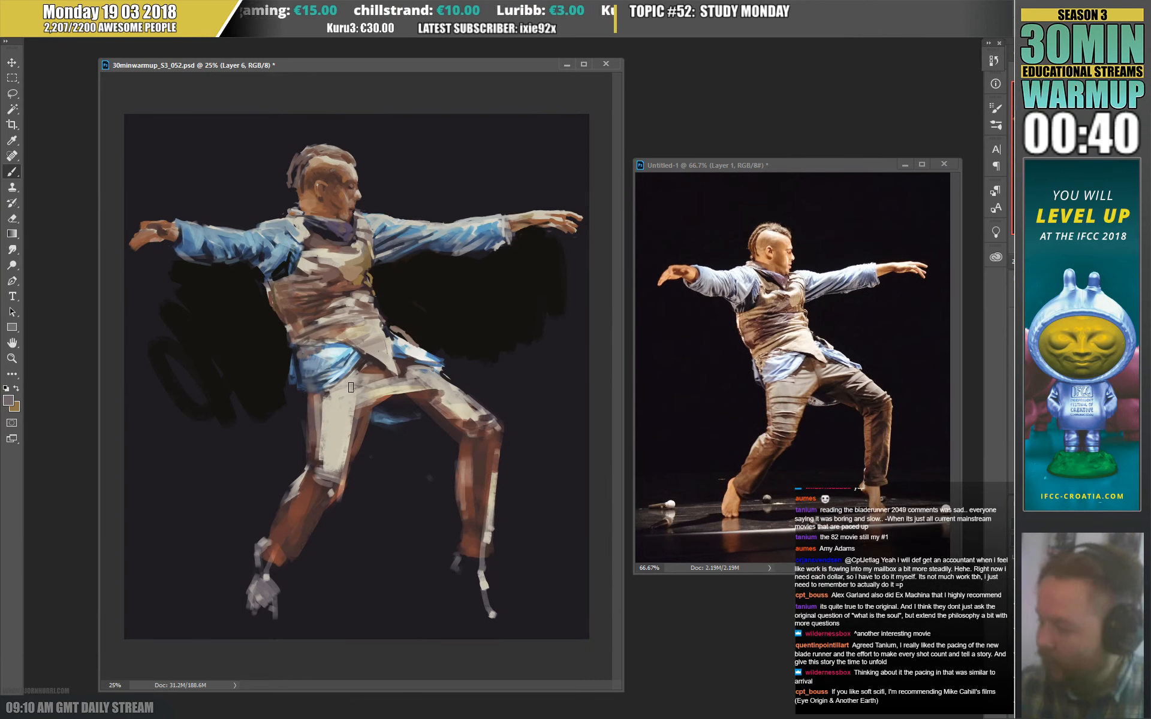
Reduce the brush to 23 px and define the bent front thigh's outer contour with sampled reddish-brown and the dark background colour.
{"action": "left_click", "coordinate": [313, 400], "text": "alt"}
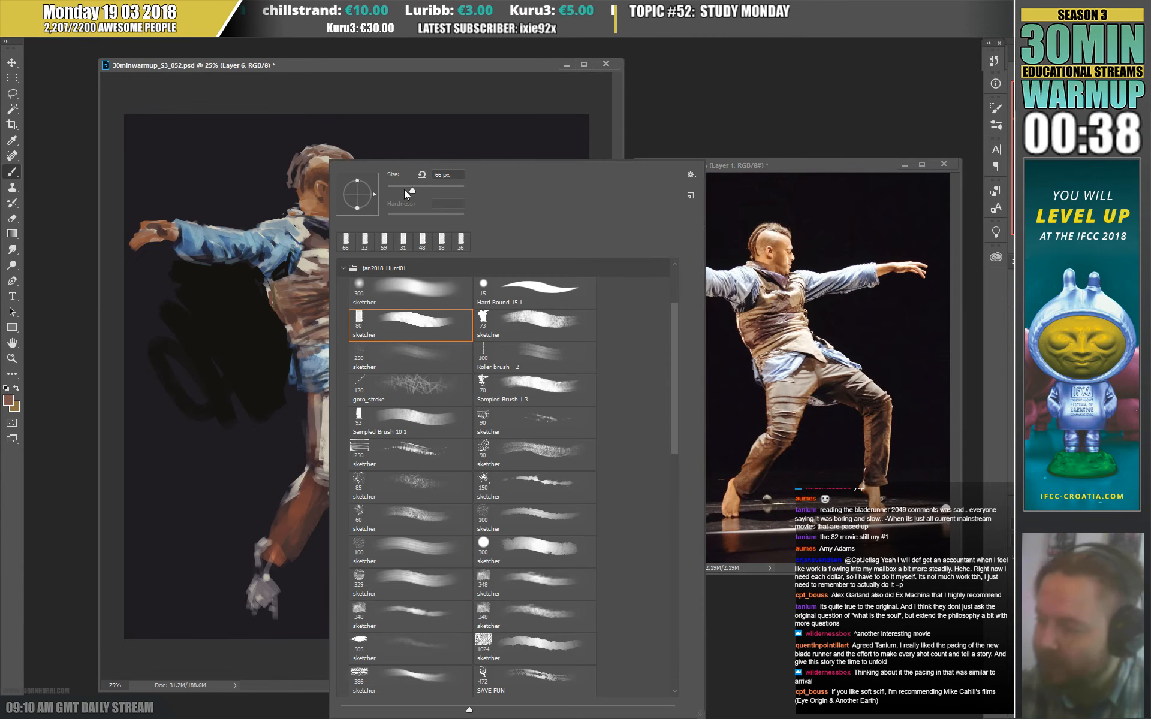
{"action": "key", "text": "Escape"}
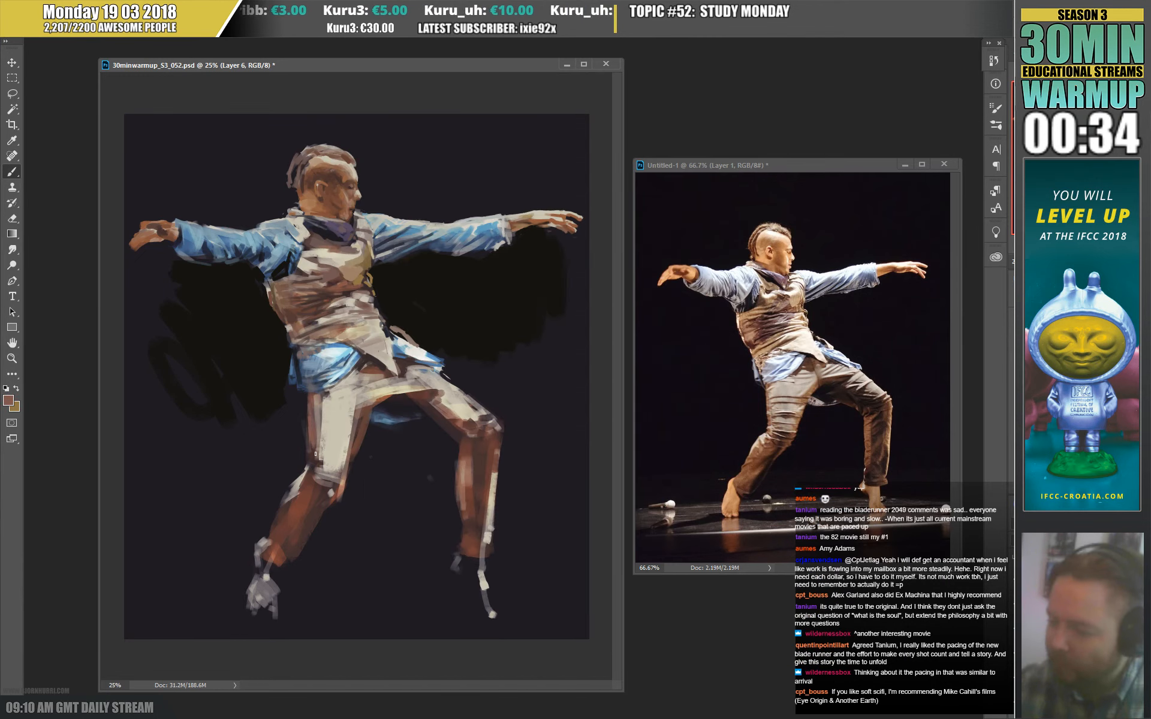
{"action": "left_click", "coordinate": [298, 465], "text": "alt"}
{"action": "left_click_drag", "start_coordinate": [310, 433], "coordinate": [307, 409]}
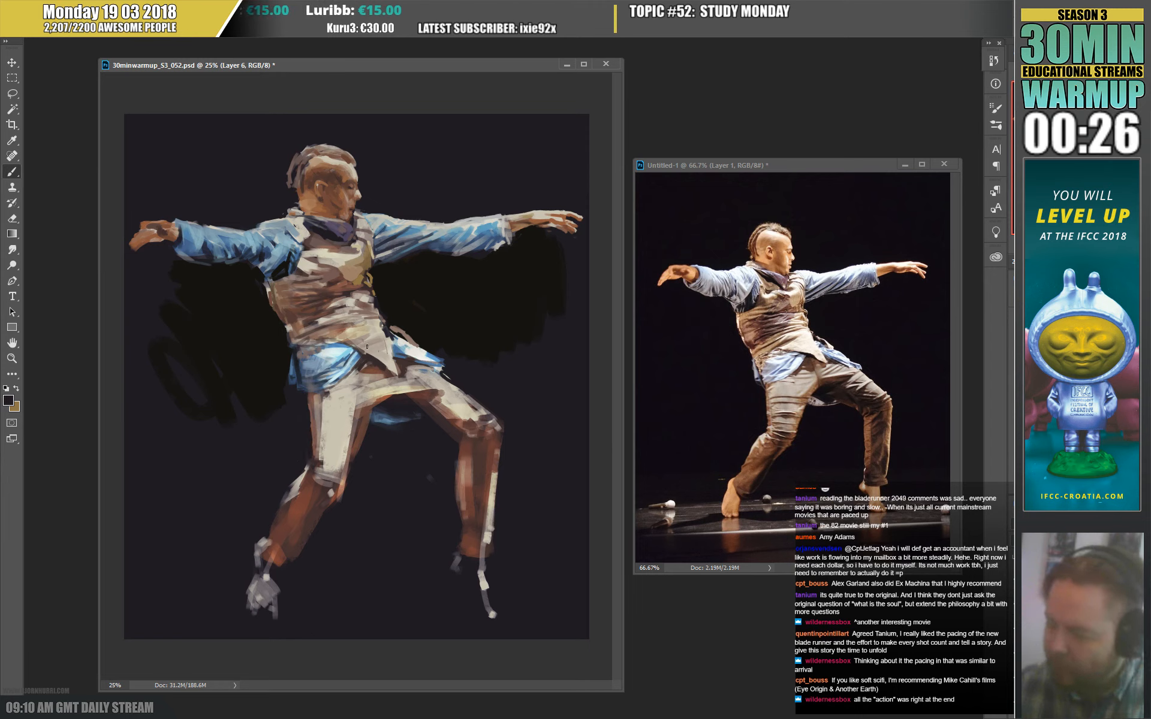
Shade the front leg's inner thigh up to the crotch with sampled dark reddish-brown, mid-brown and orange-brown tones.
{"action": "left_click", "coordinate": [347, 471], "text": "alt"}
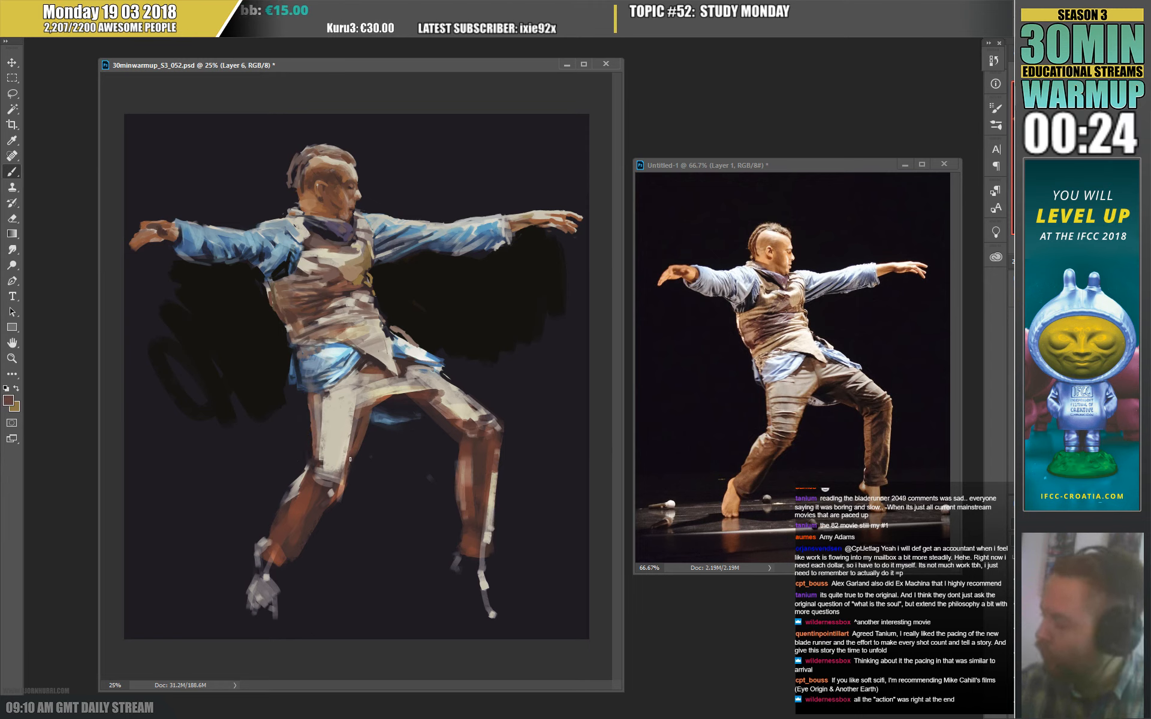
{"action": "left_click", "coordinate": [361, 411], "text": "alt"}
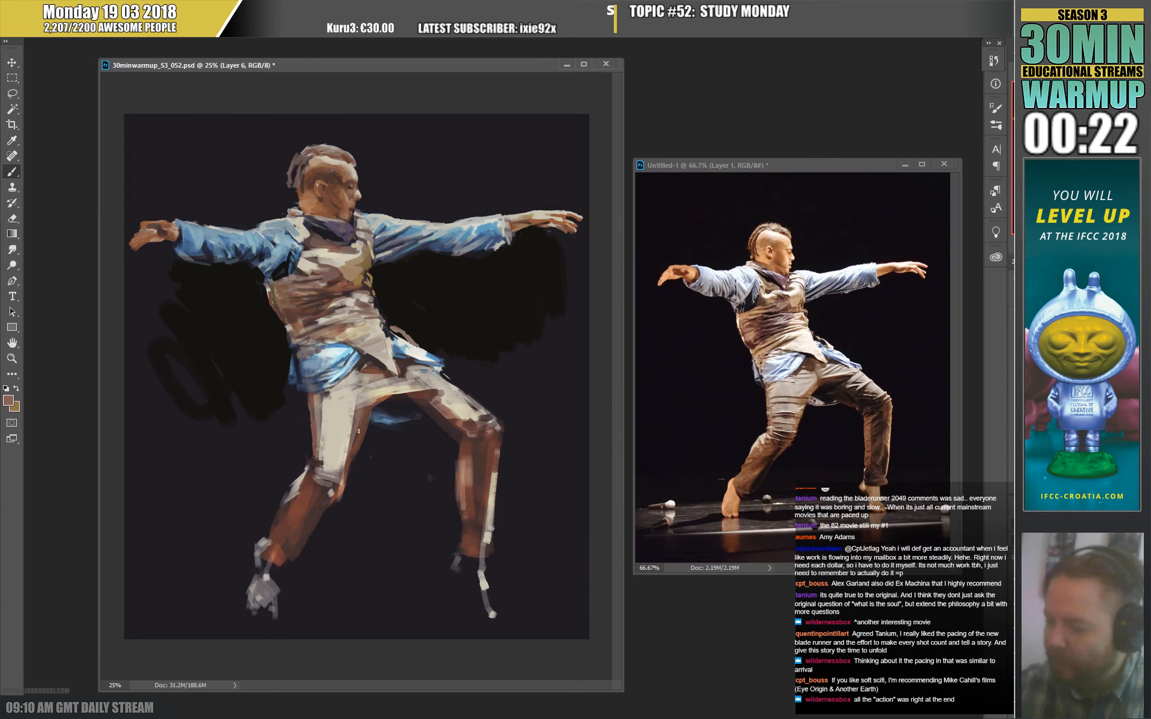
{"action": "left_click", "coordinate": [378, 400], "text": "alt"}
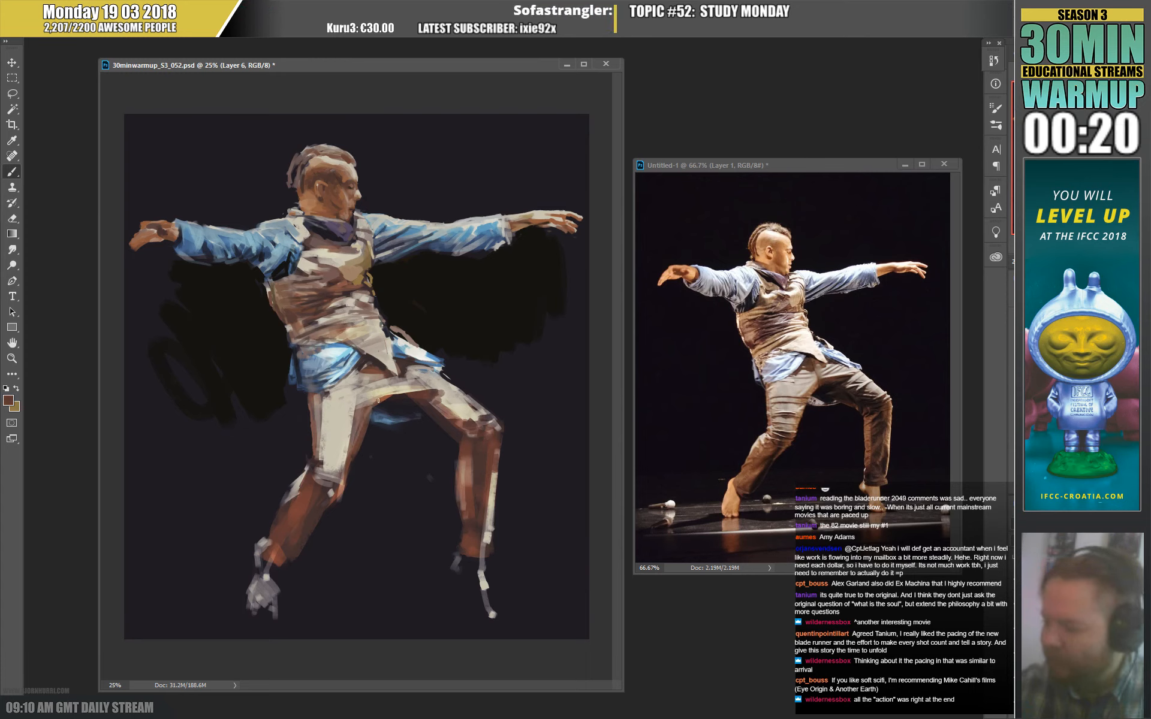
{"action": "left_click", "coordinate": [384, 396], "text": "alt"}
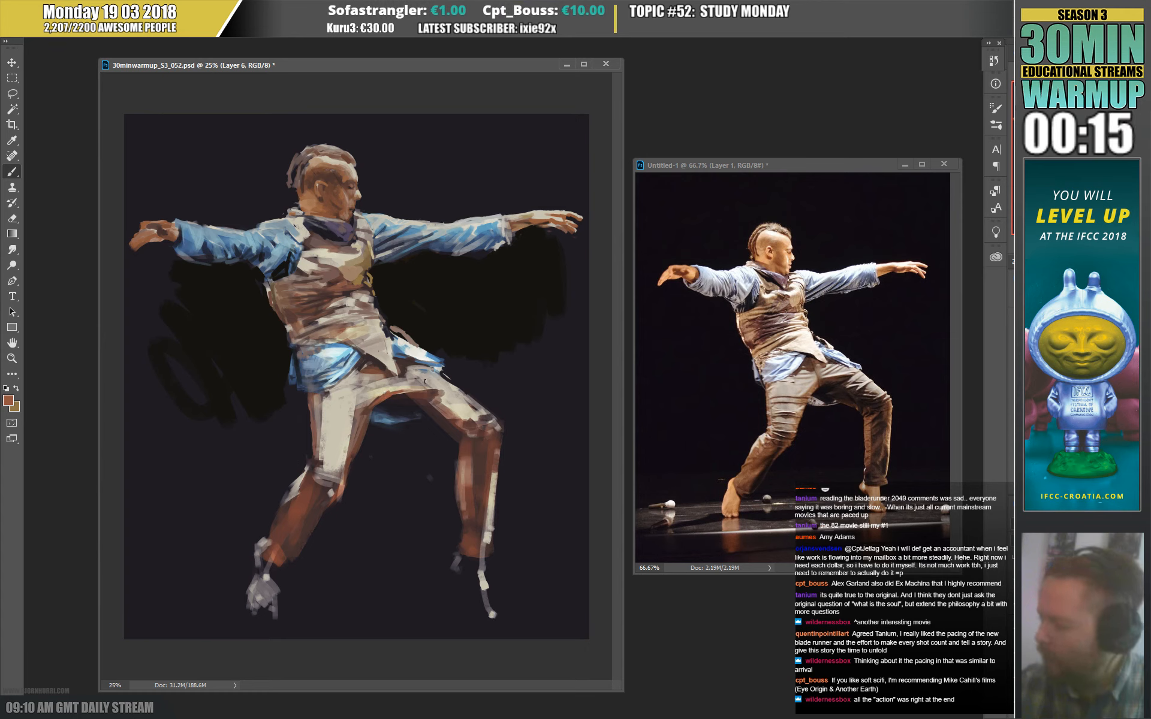
Paint the trouser folds across the crotch and rear hip with sampled dark brown, orange-brown and beige, adjusting the brush size.
{"action": "left_click", "coordinate": [421, 402], "text": "alt"}
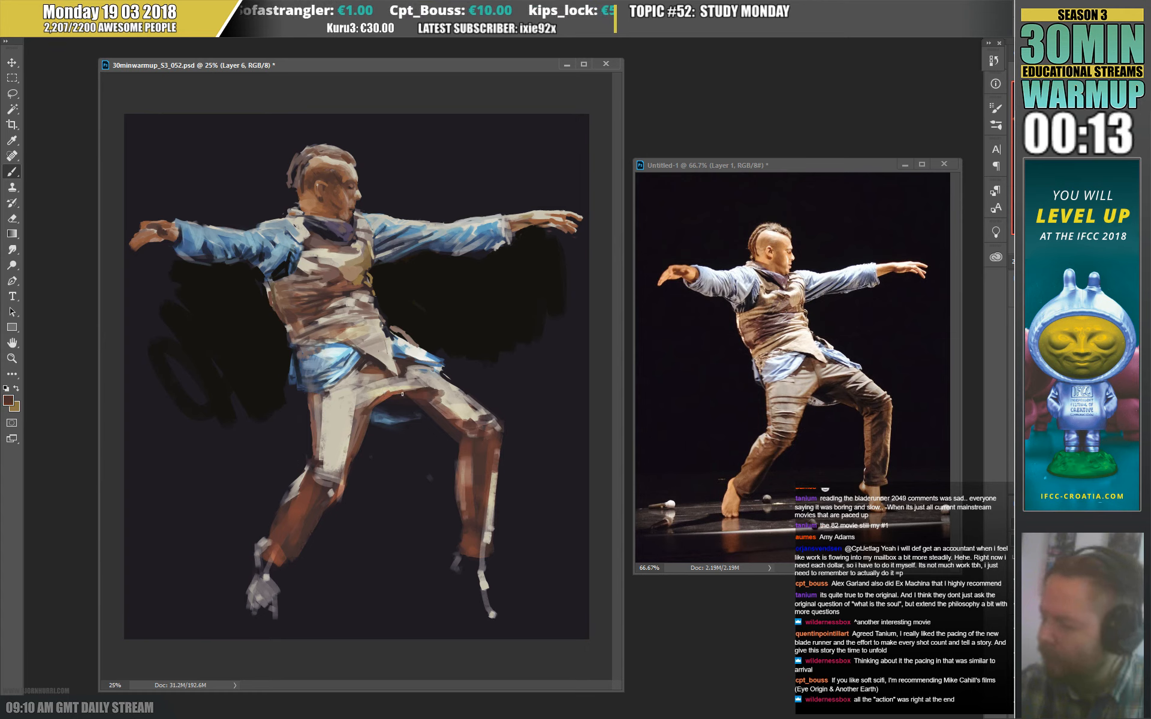
{"action": "left_click", "coordinate": [395, 391], "text": "alt"}
{"action": "right_click", "coordinate": [444, 373]}
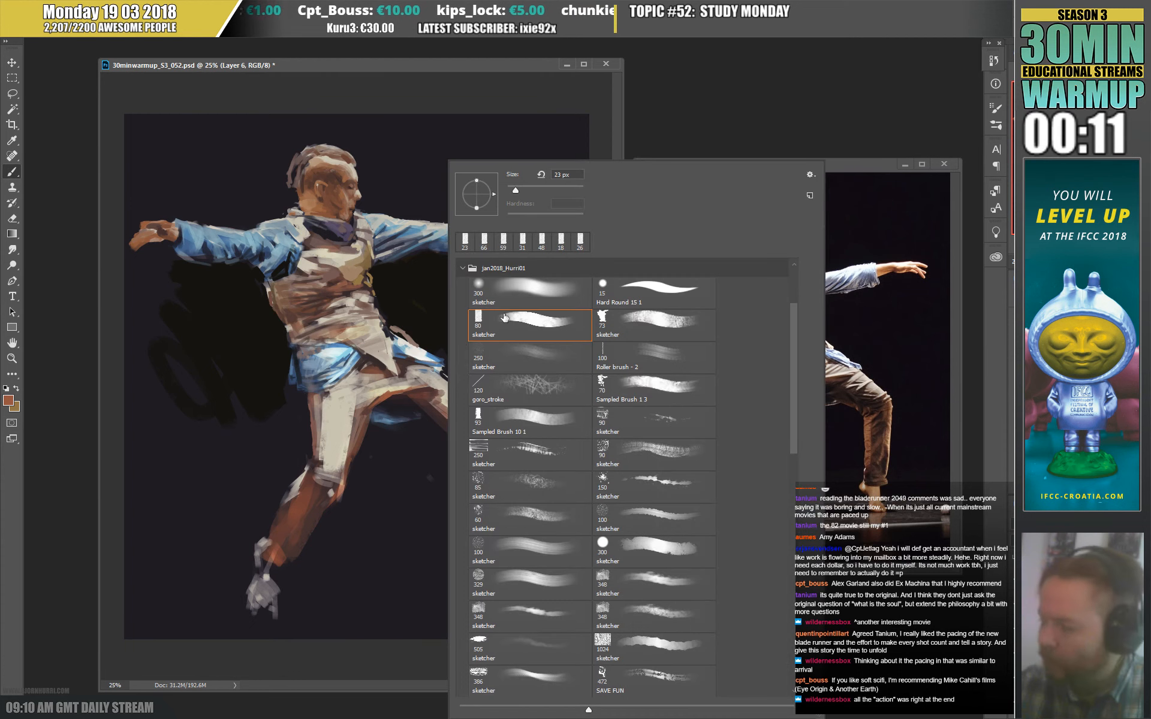
{"action": "left_click", "coordinate": [410, 357], "text": "alt"}
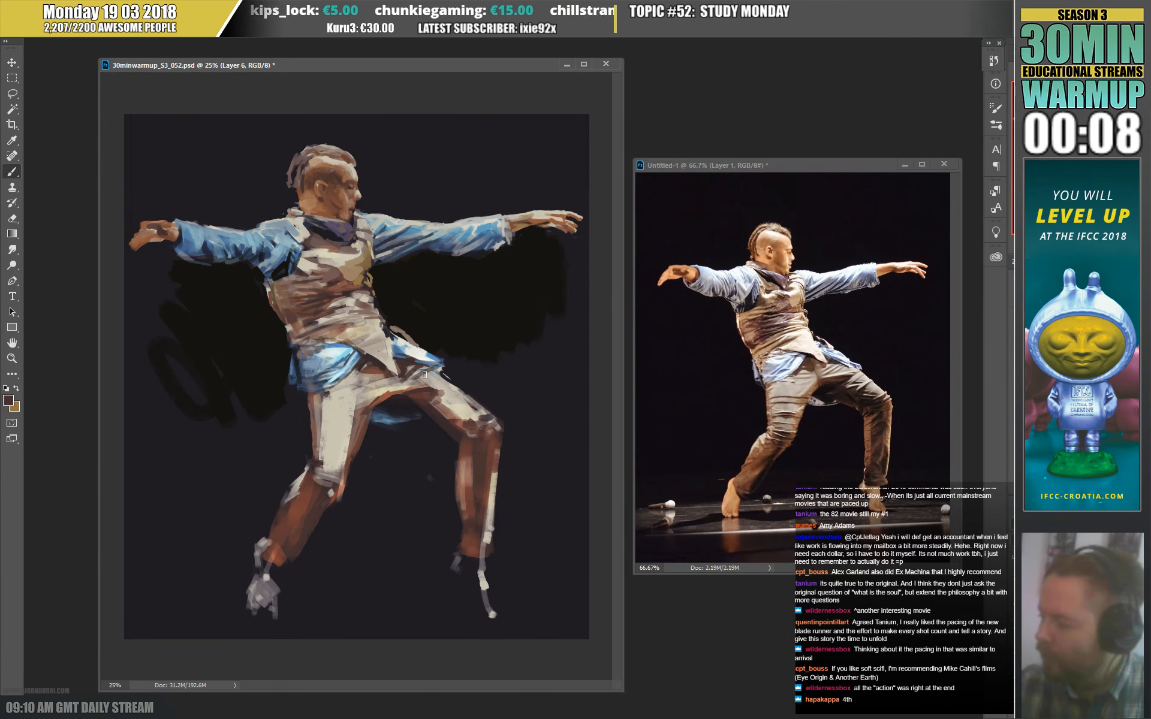
{"action": "left_click", "coordinate": [431, 381], "text": "alt"}
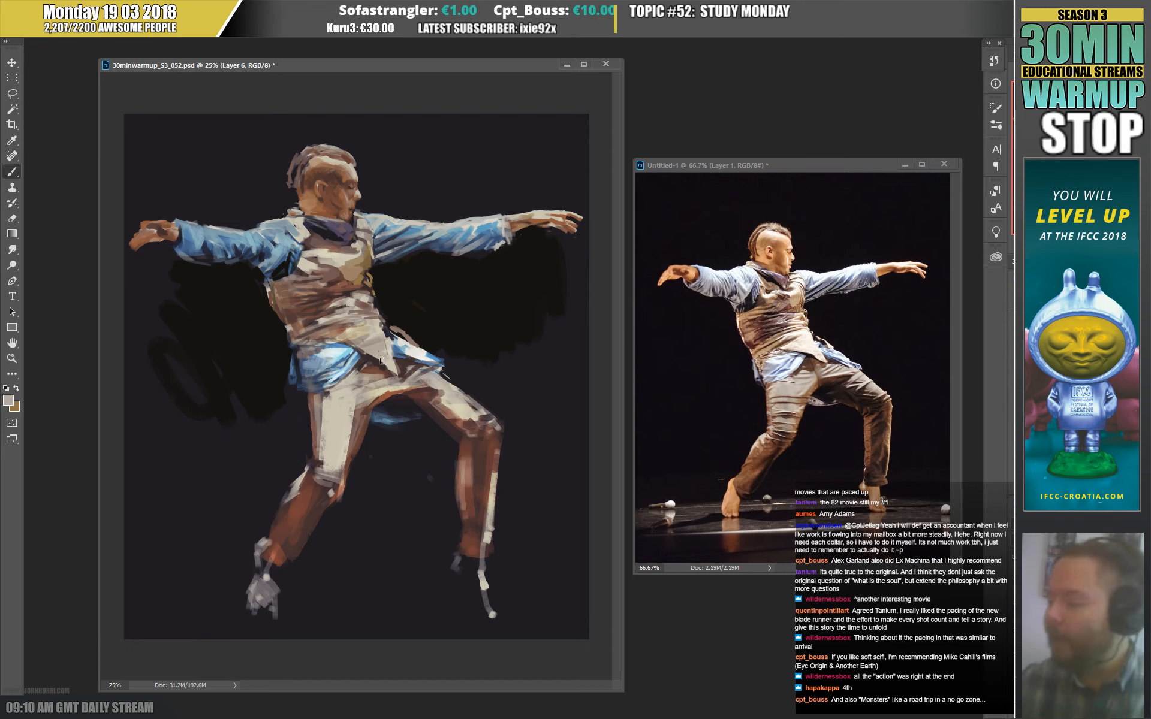
Reduce the brush size and refine the folds along the vest's lower front with sampled dark brown, reddish-brown and beige.
{"action": "left_click", "coordinate": [313, 324], "text": "alt"}
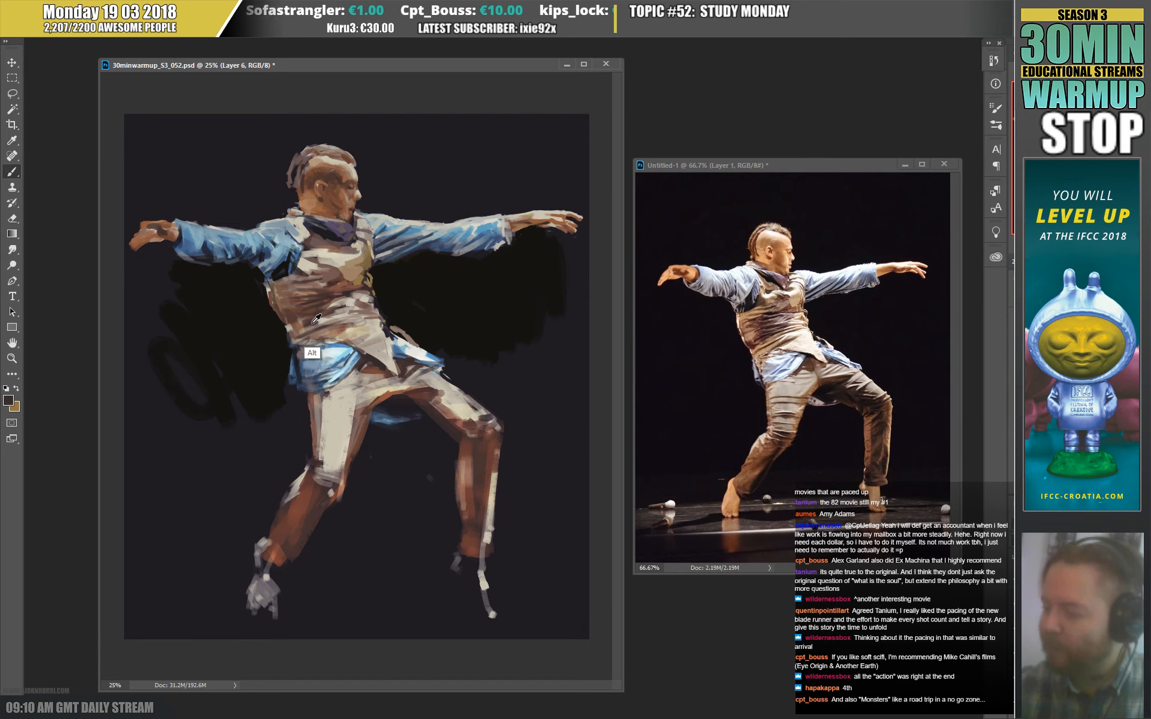
{"action": "right_click", "coordinate": [391, 327]}
{"action": "left_click_drag", "start_coordinate": [471, 190], "coordinate": [466, 190]}
{"action": "left_click", "coordinate": [332, 336]}
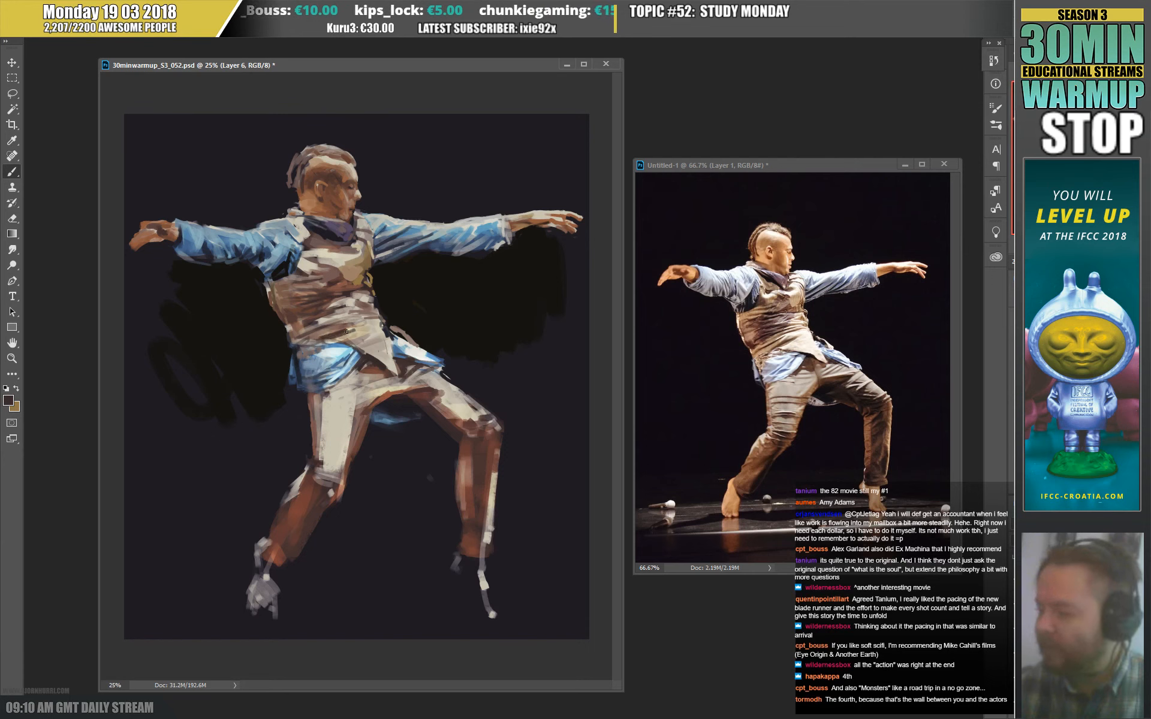
{"action": "left_click", "coordinate": [339, 337], "text": "alt"}
{"action": "left_click", "coordinate": [317, 341], "text": "alt"}
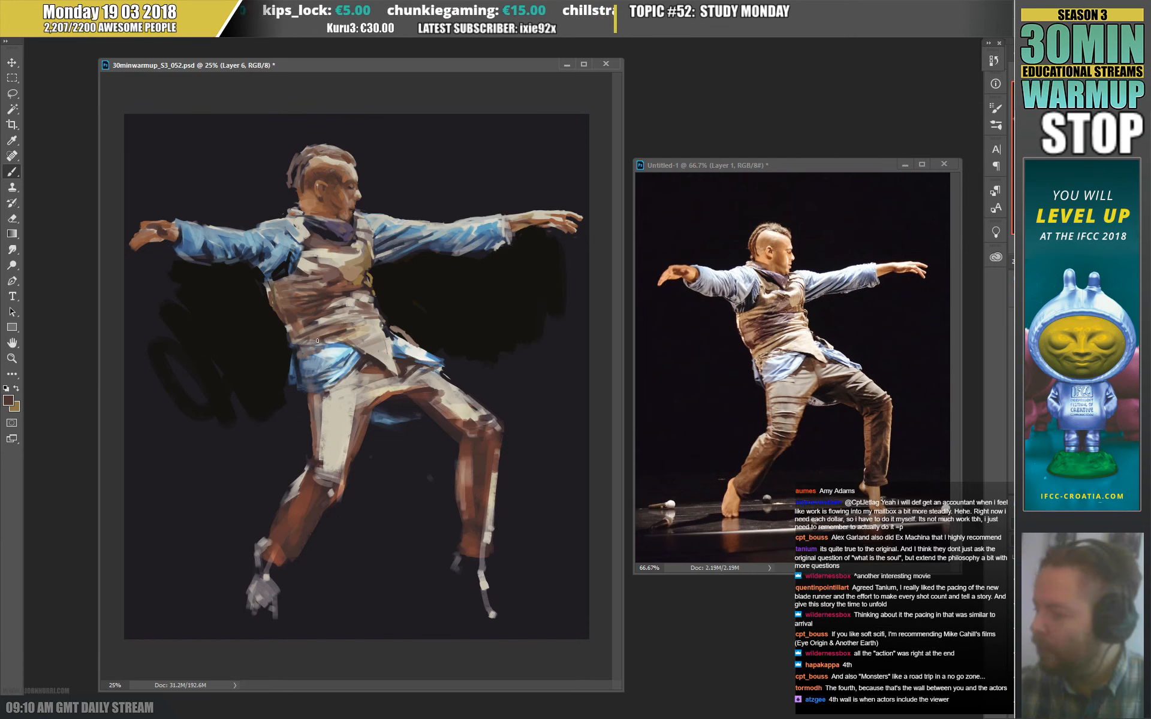
{"action": "left_click", "coordinate": [329, 339], "text": "alt"}
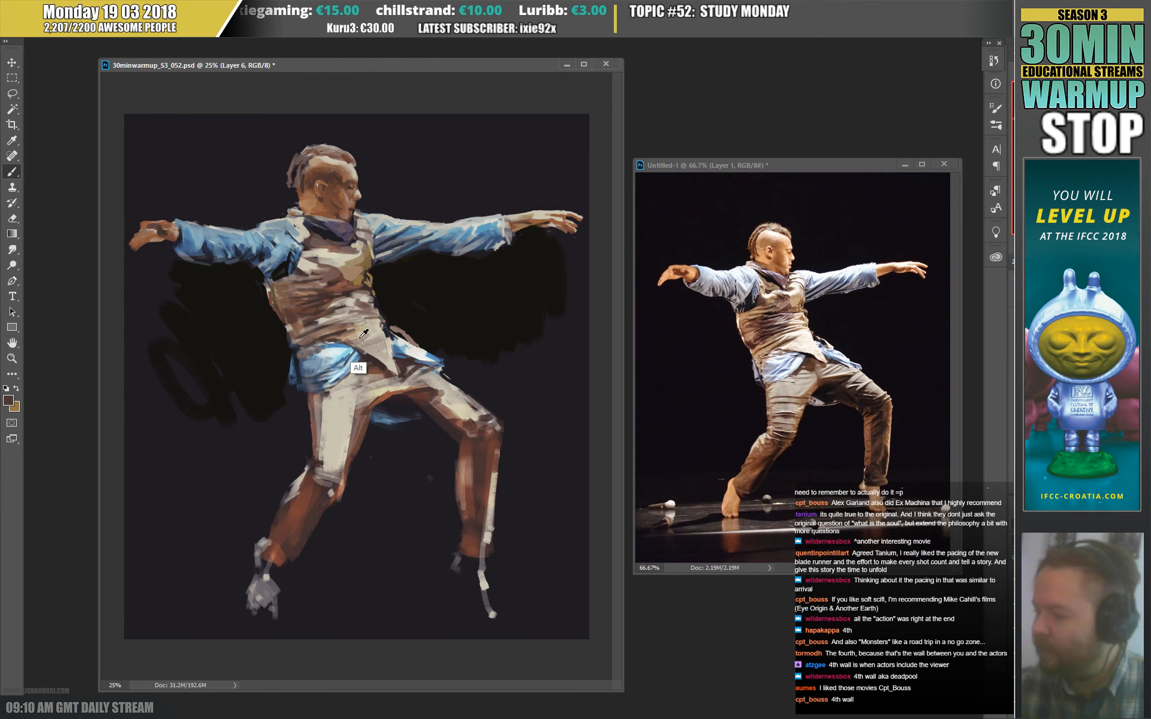
{"action": "left_click", "coordinate": [346, 340], "text": "alt"}
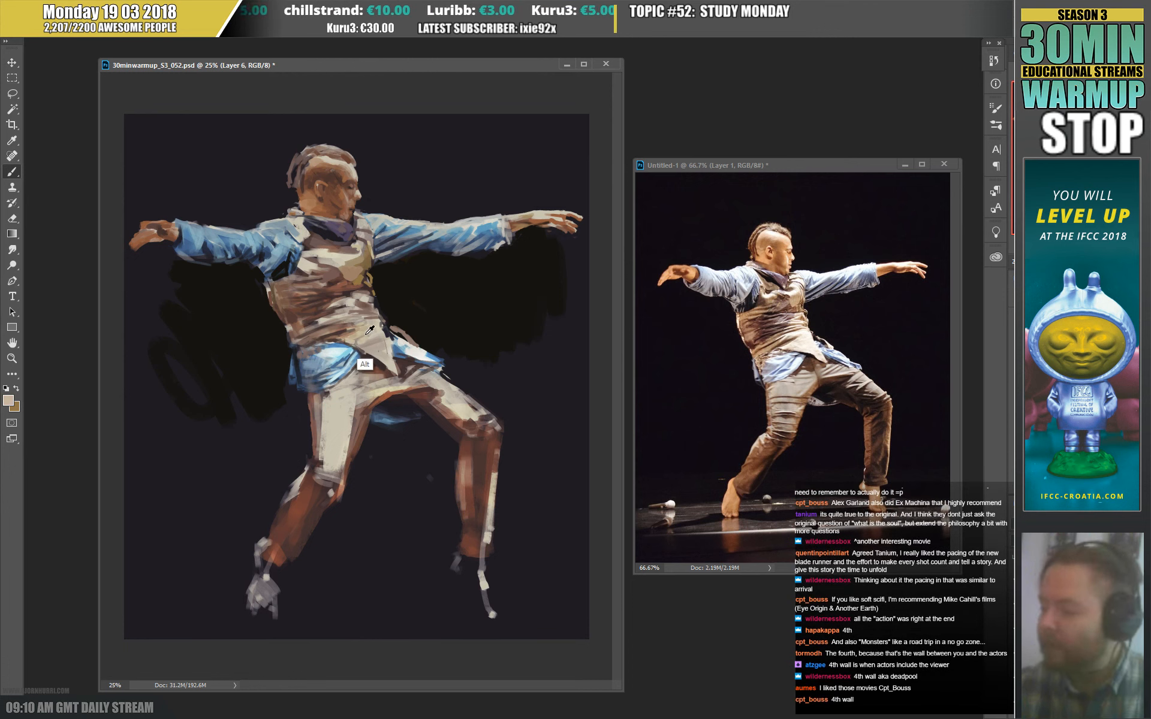
Paint thin horizontal fold lines across the front thigh down to the knee with a sampled grey-brown.
{"action": "left_click", "coordinate": [371, 340], "text": "alt"}
{"action": "left_click", "coordinate": [352, 427], "text": "alt"}
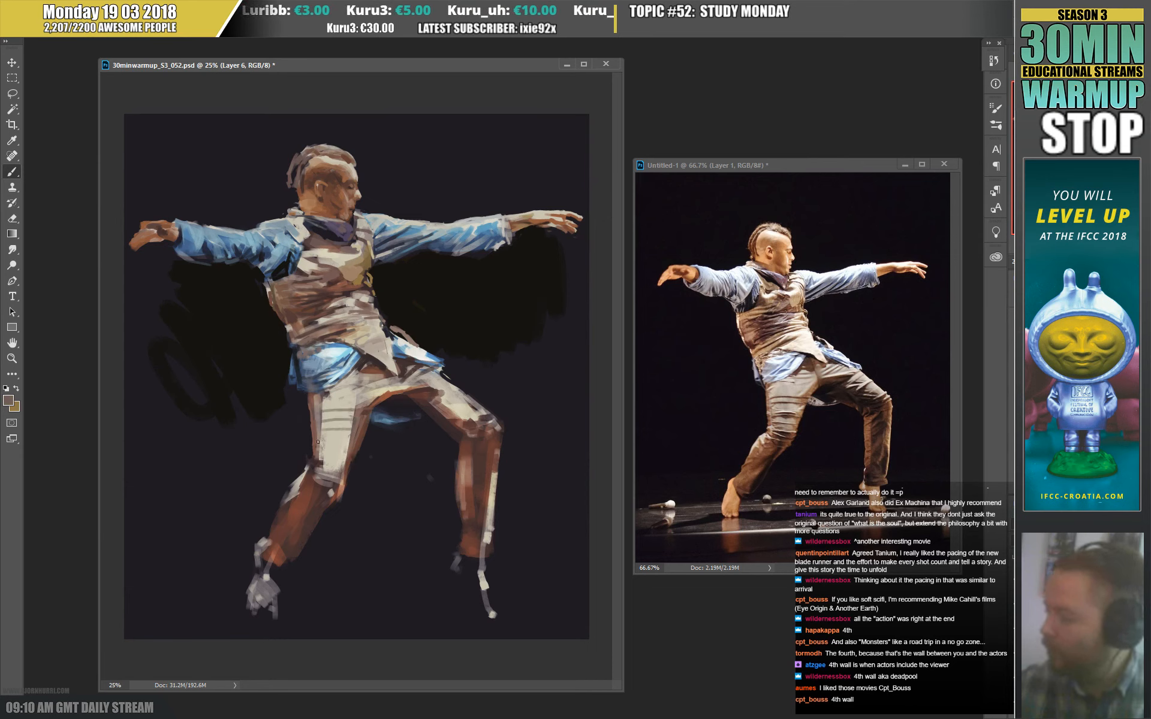
{"action": "mouse_move", "coordinate": [317, 442]}
{"action": "left_mouse_down"}
{"action": "mouse_move", "coordinate": [333, 447]}
{"action": "mouse_move", "coordinate": [335, 478]}
{"action": "left_mouse_up"}
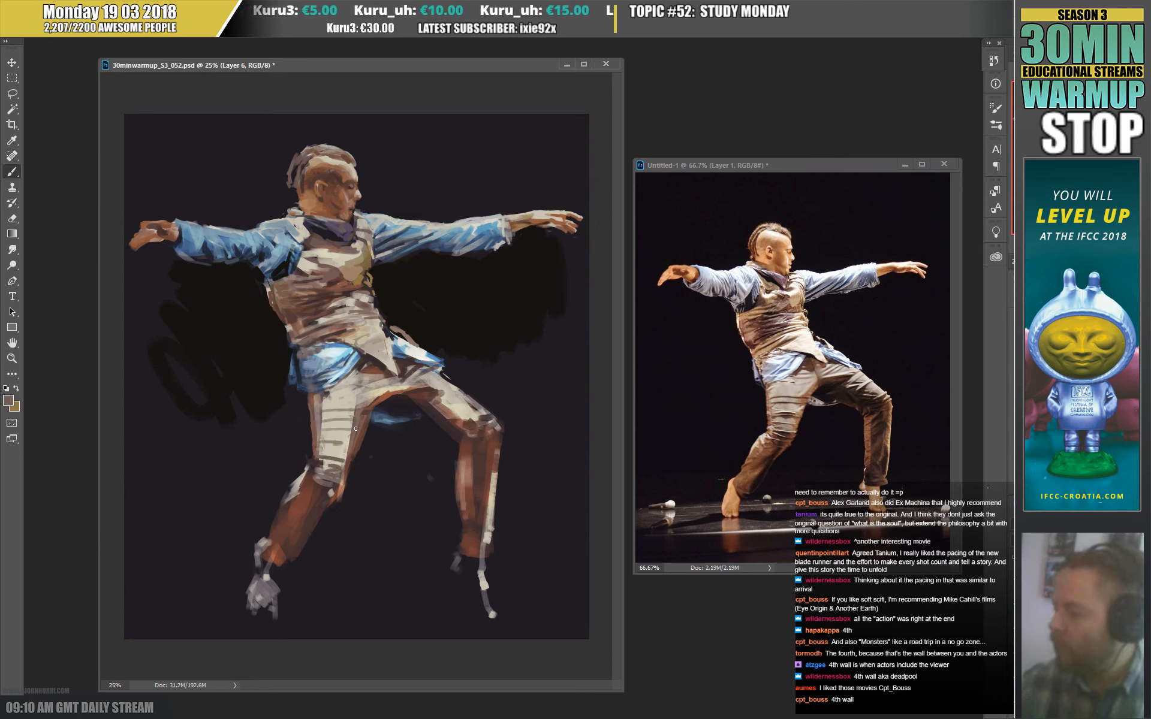
Shape and shade the rear lower leg with sampled reddish-brown and the dark background colour, setting the brush to 56 px.
{"action": "left_click", "coordinate": [467, 516], "text": "alt"}
{"action": "left_click_drag", "start_coordinate": [464, 511], "coordinate": [462, 458]}
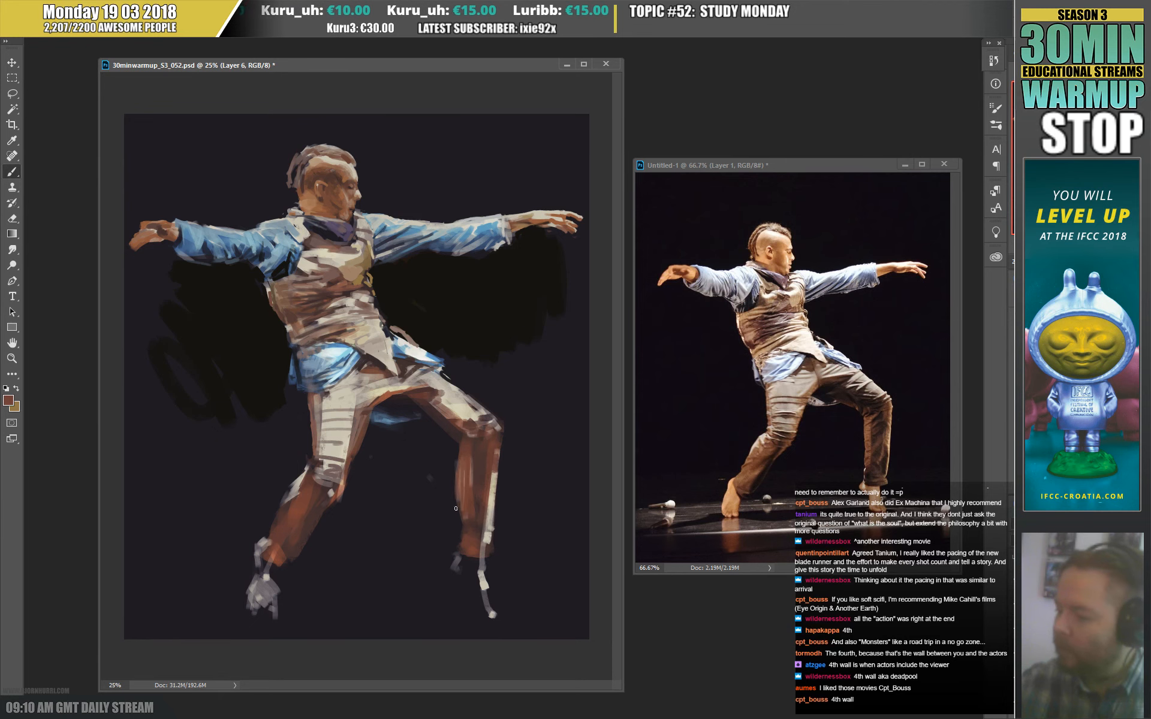
{"action": "left_click", "coordinate": [473, 473], "text": "alt"}
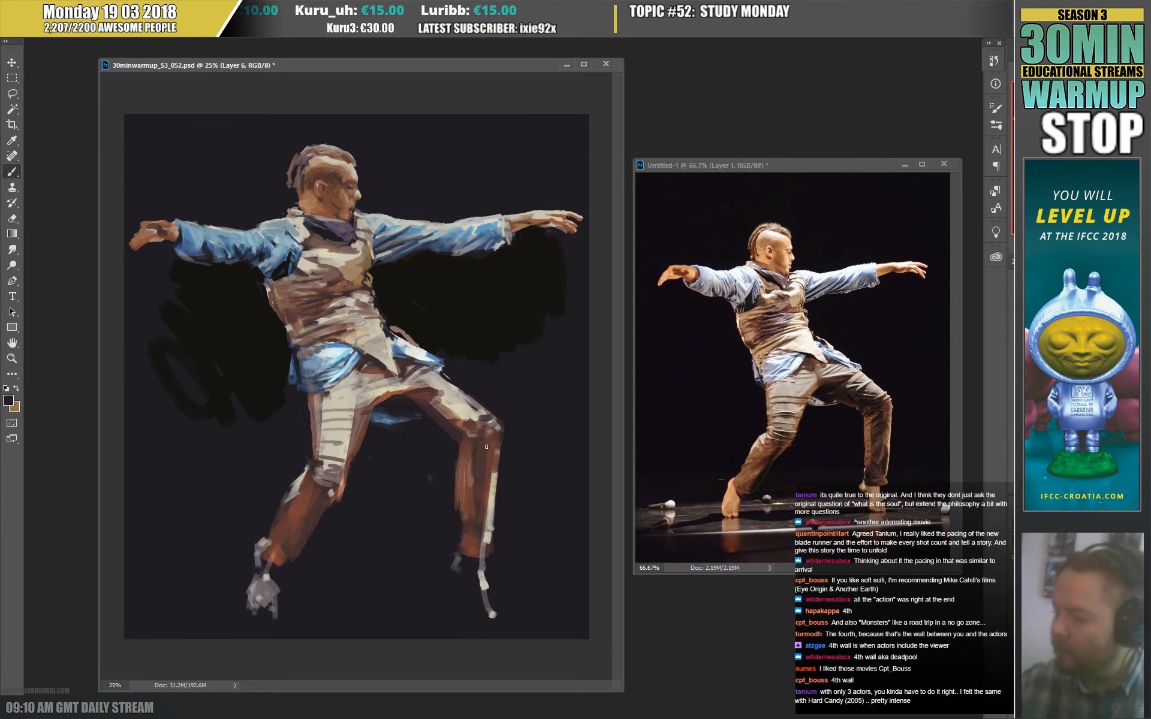
{"action": "right_click", "coordinate": [490, 437]}
{"action": "left_click", "coordinate": [543, 249]}
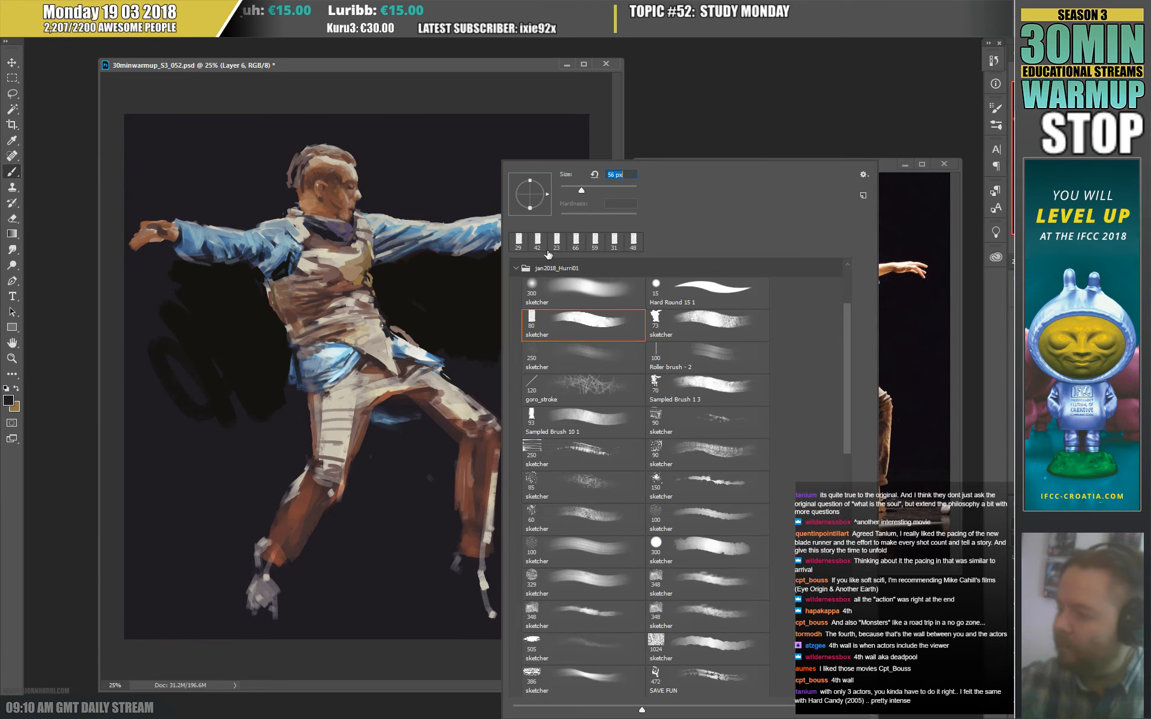
{"action": "left_click", "coordinate": [314, 566]}
{"action": "left_click_drag", "start_coordinate": [471, 437], "coordinate": [470, 529]}
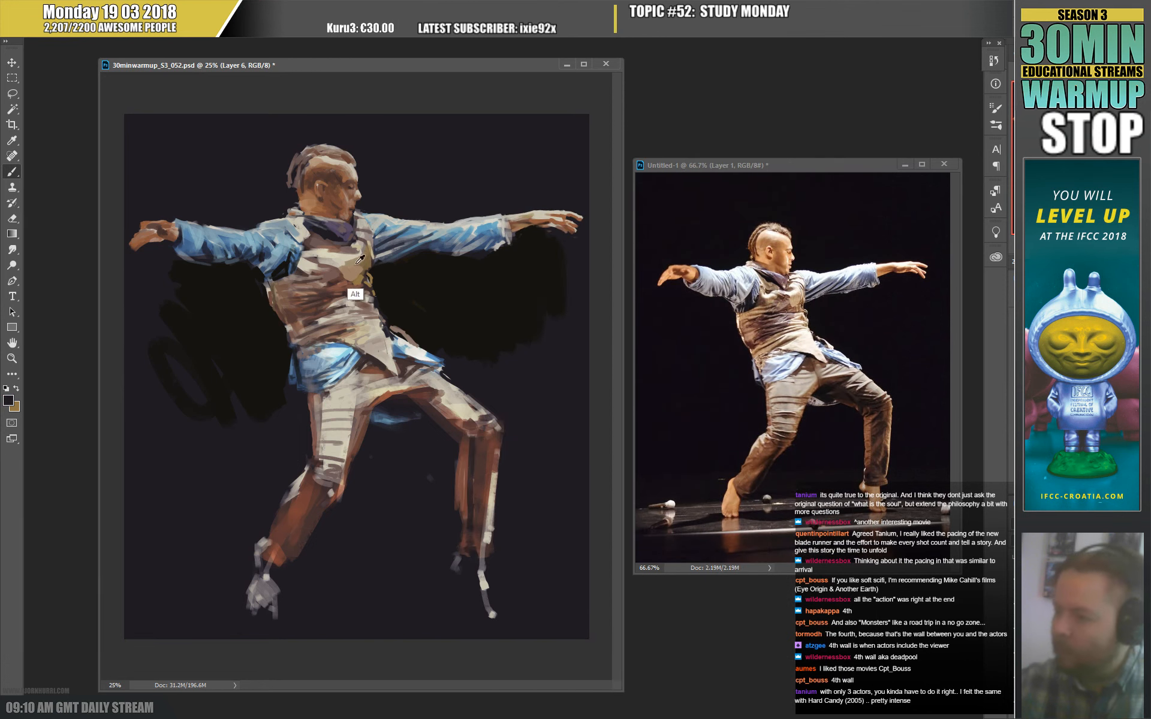
Block in both feet with ochre sampled from the vest and orange-brown sampled from the hand.
{"action": "left_click", "coordinate": [360, 293], "text": "alt"}
{"action": "mouse_move", "coordinate": [480, 555]}
{"action": "left_mouse_down"}
{"action": "mouse_move", "coordinate": [466, 579]}
{"action": "mouse_move", "coordinate": [480, 583]}
{"action": "mouse_move", "coordinate": [485, 612]}
{"action": "left_mouse_up"}
{"action": "left_click", "coordinate": [555, 252], "text": "alt"}
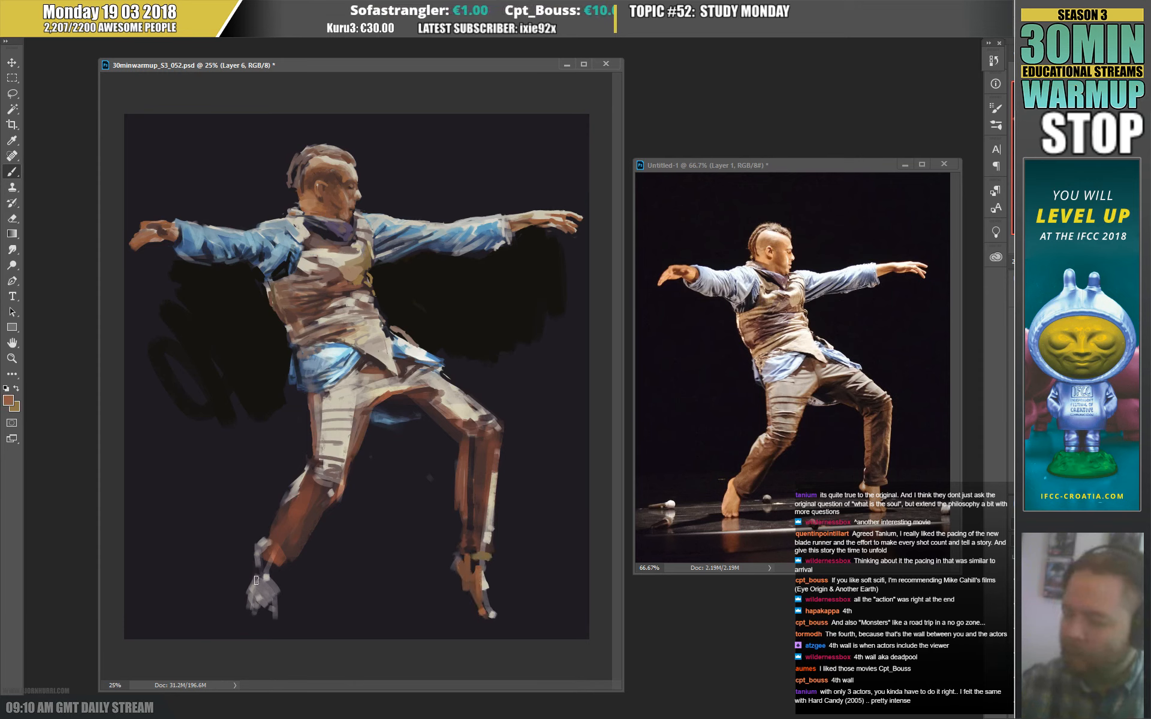
{"action": "mouse_move", "coordinate": [257, 580]}
{"action": "left_mouse_down"}
{"action": "mouse_move", "coordinate": [253, 605]}
{"action": "mouse_move", "coordinate": [277, 561]}
{"action": "mouse_move", "coordinate": [274, 584]}
{"action": "left_mouse_up"}
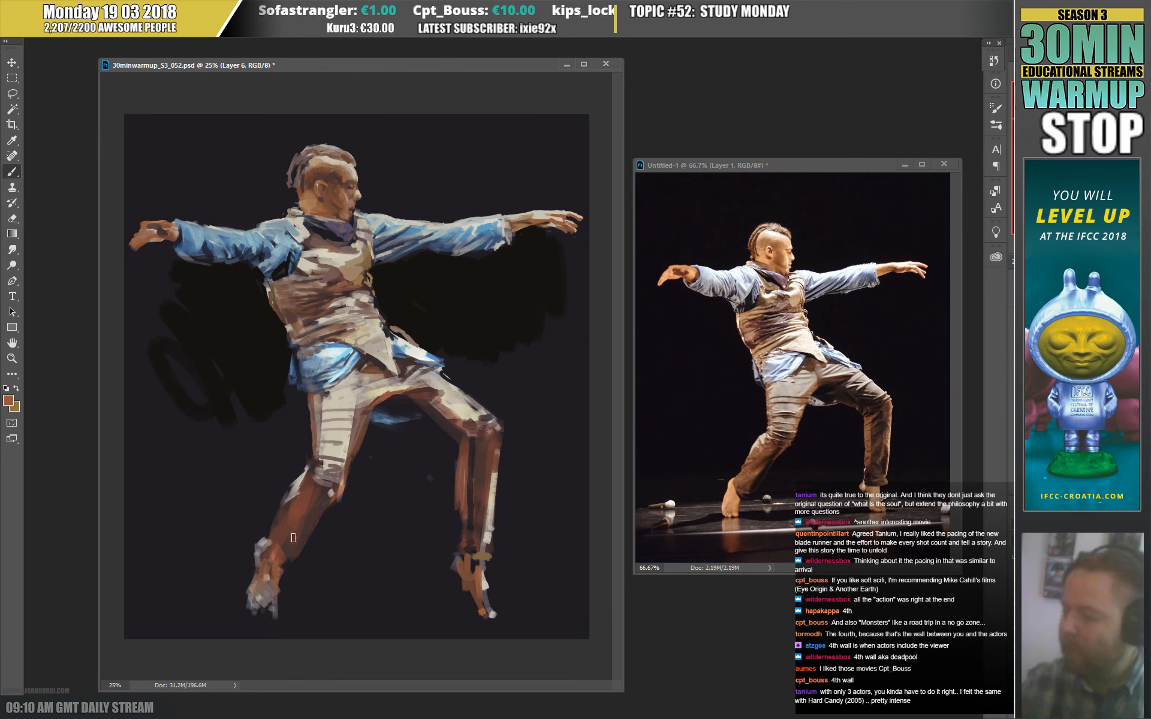
Create a new layer and paint broad floor strokes around the feet with sampled ochre-brown and a 228 px brush.
{"action": "left_click", "coordinate": [484, 552], "text": "alt"}
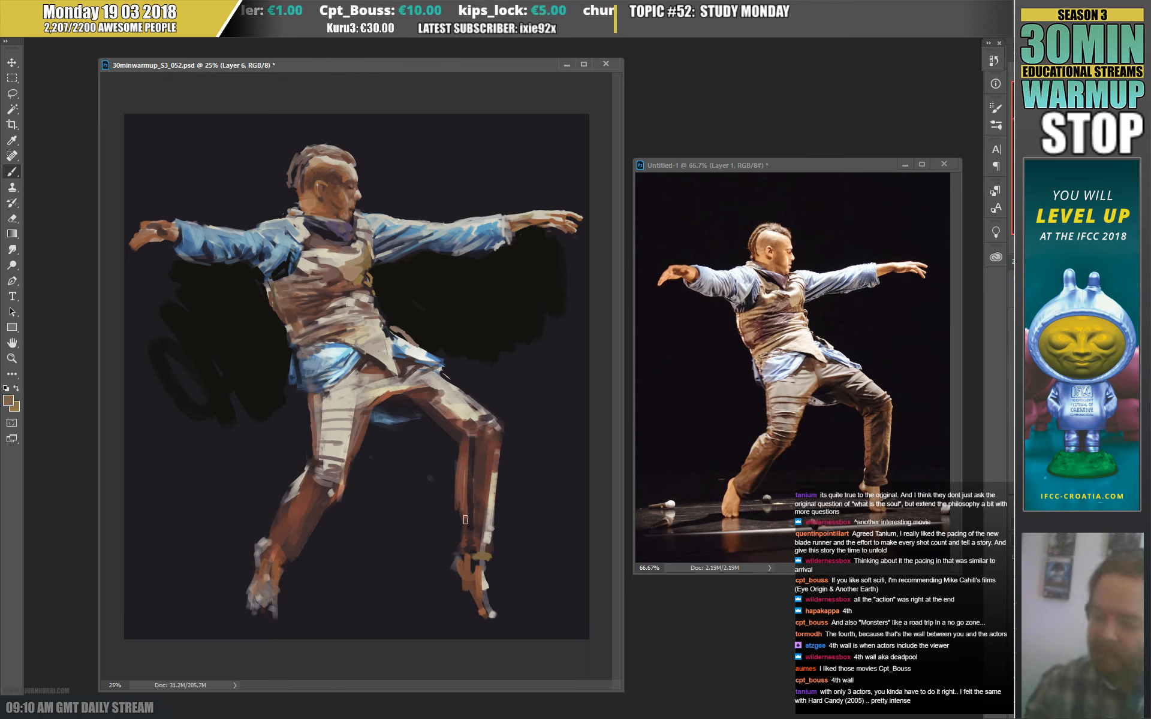
{"action": "key", "text": "ctrl+shift+alt+n"}
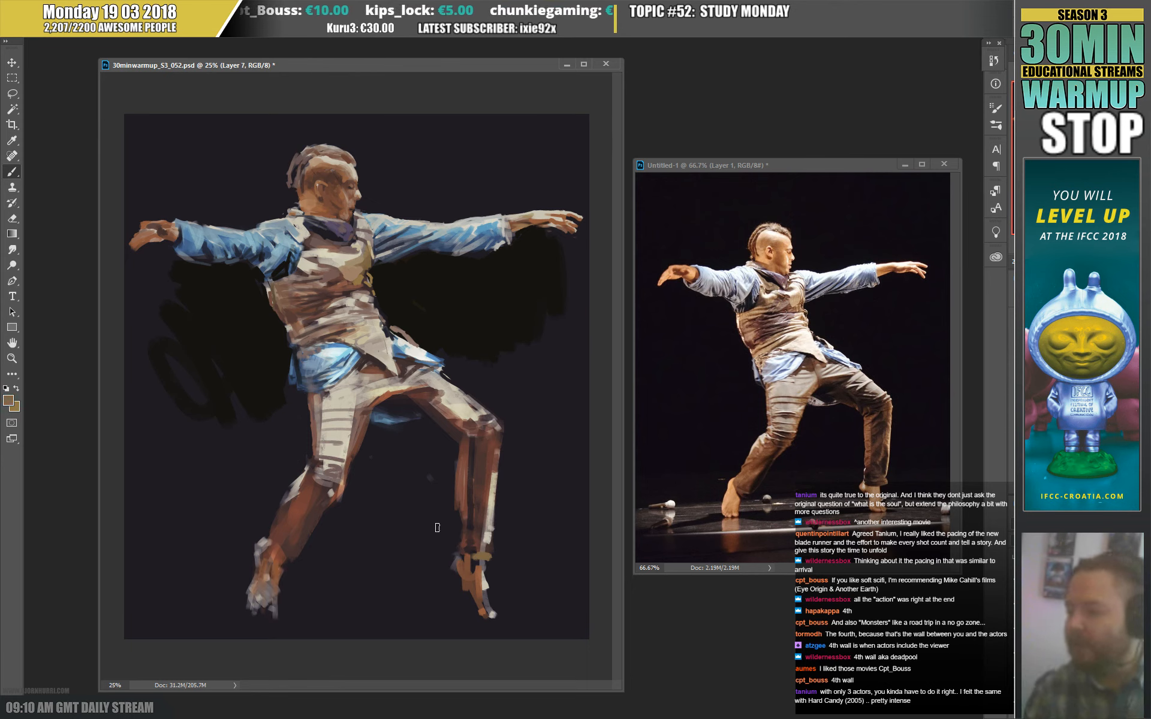
{"action": "right_click", "coordinate": [460, 507]}
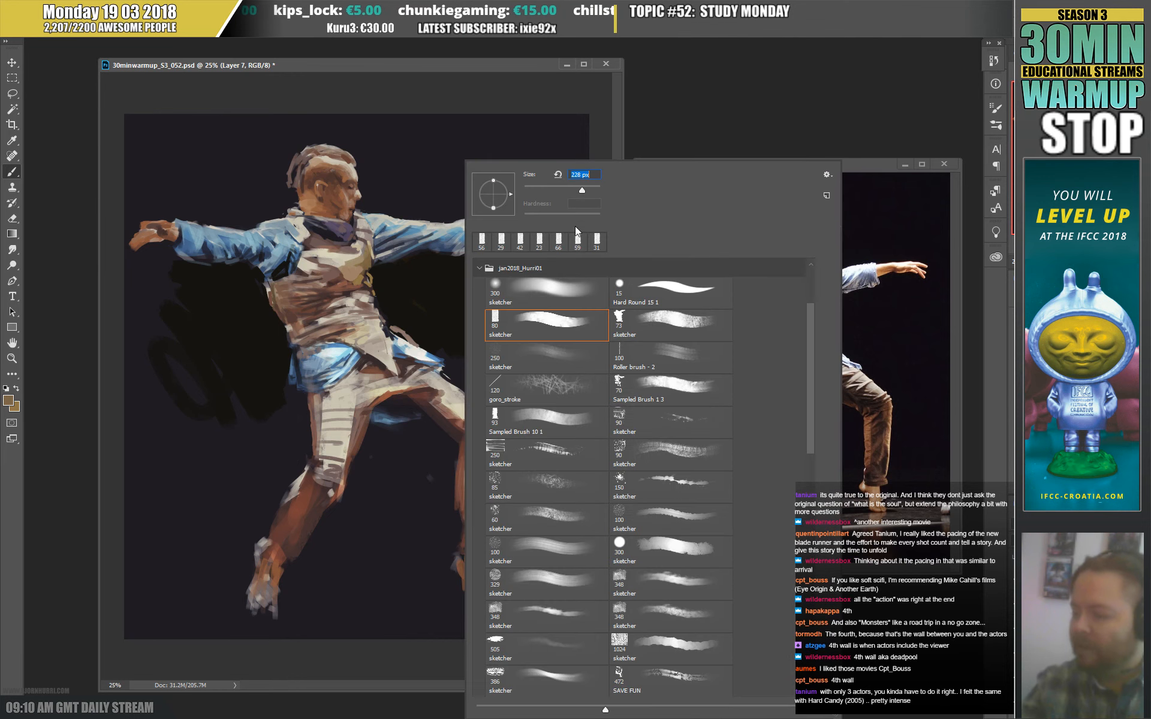
{"action": "left_click", "coordinate": [309, 582]}
{"action": "mouse_move", "coordinate": [279, 581]}
{"action": "left_mouse_down"}
{"action": "mouse_move", "coordinate": [426, 569]}
{"action": "mouse_move", "coordinate": [283, 588]}
{"action": "mouse_move", "coordinate": [460, 579]}
{"action": "left_mouse_up"}
{"action": "mouse_move", "coordinate": [509, 576]}
{"action": "left_mouse_down"}
{"action": "mouse_move", "coordinate": [555, 560]}
{"action": "mouse_move", "coordinate": [522, 609]}
{"action": "mouse_move", "coordinate": [608, 621]}
{"action": "left_mouse_up"}
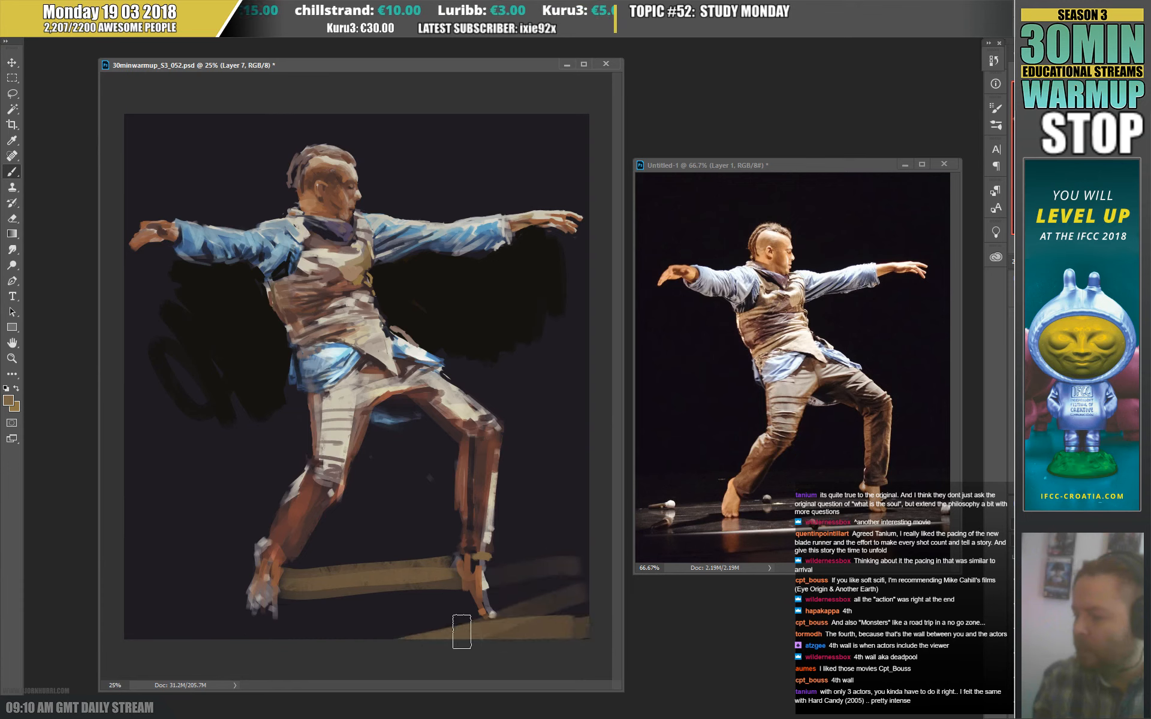
{"action": "mouse_move", "coordinate": [462, 632]}
{"action": "left_mouse_down"}
{"action": "mouse_move", "coordinate": [236, 650]}
{"action": "mouse_move", "coordinate": [332, 627]}
{"action": "mouse_move", "coordinate": [410, 633]}
{"action": "mouse_move", "coordinate": [371, 639]}
{"action": "mouse_move", "coordinate": [470, 625]}
{"action": "mouse_move", "coordinate": [345, 641]}
{"action": "mouse_move", "coordinate": [273, 628]}
{"action": "mouse_move", "coordinate": [224, 641]}
{"action": "mouse_move", "coordinate": [226, 601]}
{"action": "mouse_move", "coordinate": [244, 592]}
{"action": "mouse_move", "coordinate": [183, 621]}
{"action": "mouse_move", "coordinate": [196, 595]}
{"action": "left_mouse_up"}
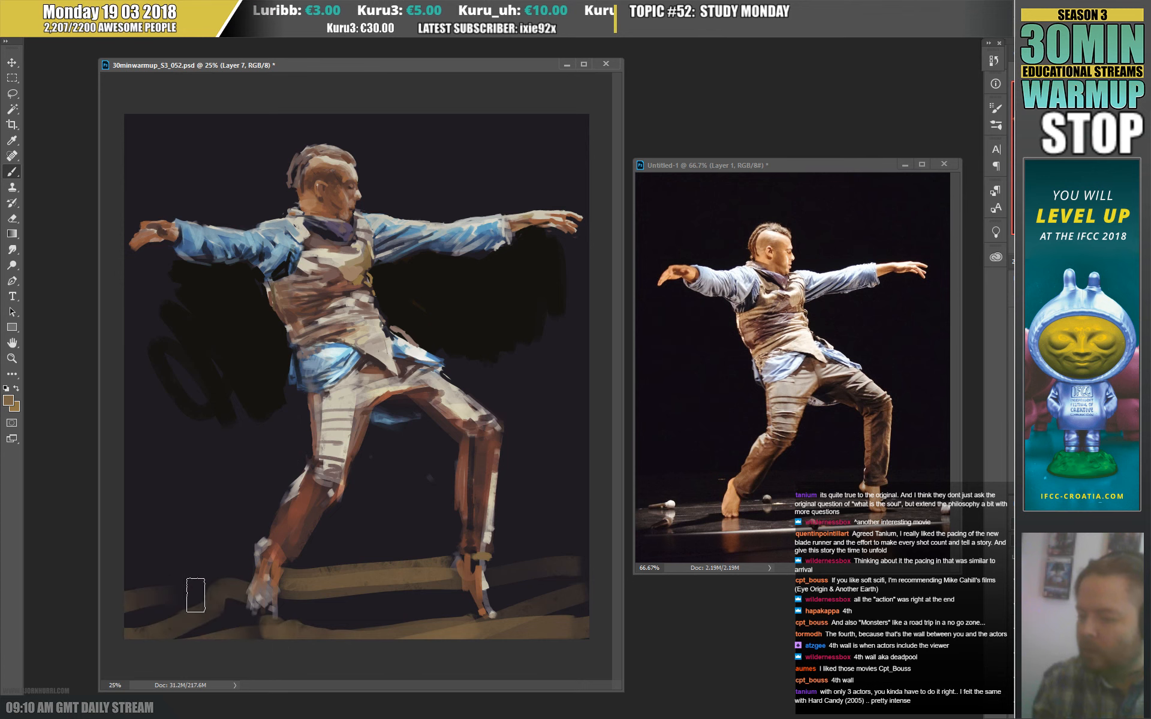
Erase and soften parts of the floor strokes between and below the feet, enlarging the eraser from 61 px.
{"action": "key", "text": "e"}
{"action": "mouse_move", "coordinate": [450, 563]}
{"action": "left_mouse_down"}
{"action": "mouse_move", "coordinate": [288, 566]}
{"action": "mouse_move", "coordinate": [390, 575]}
{"action": "left_mouse_up"}
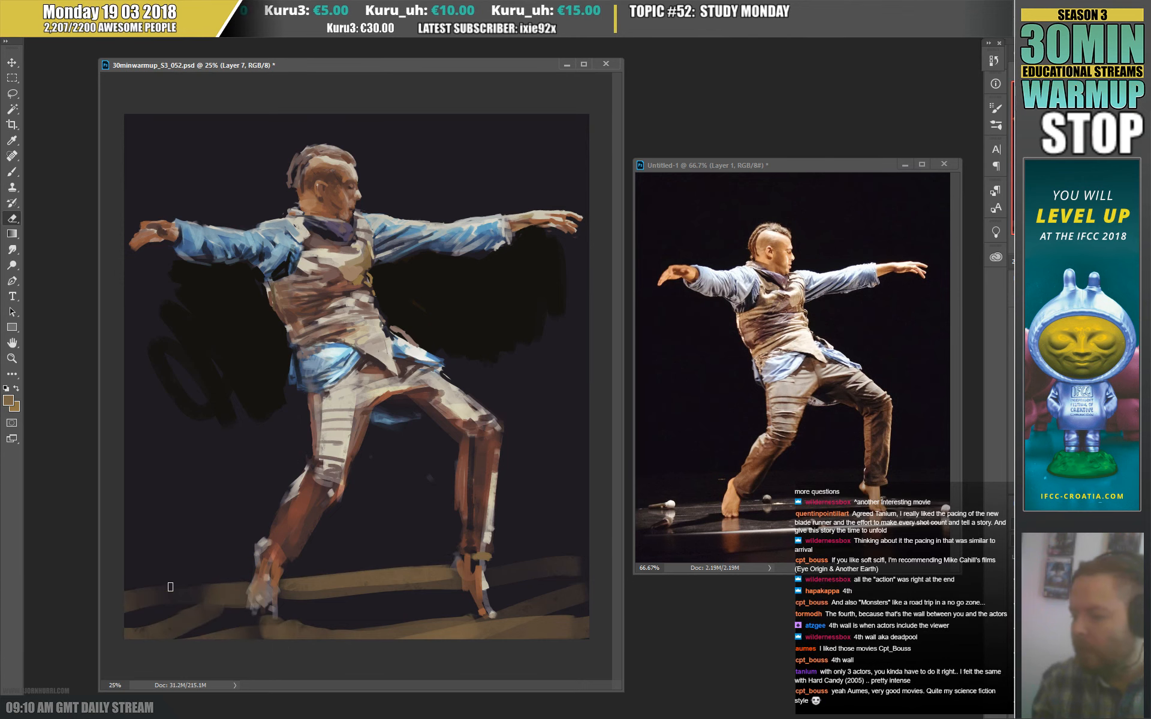
{"action": "right_click", "coordinate": [410, 353]}
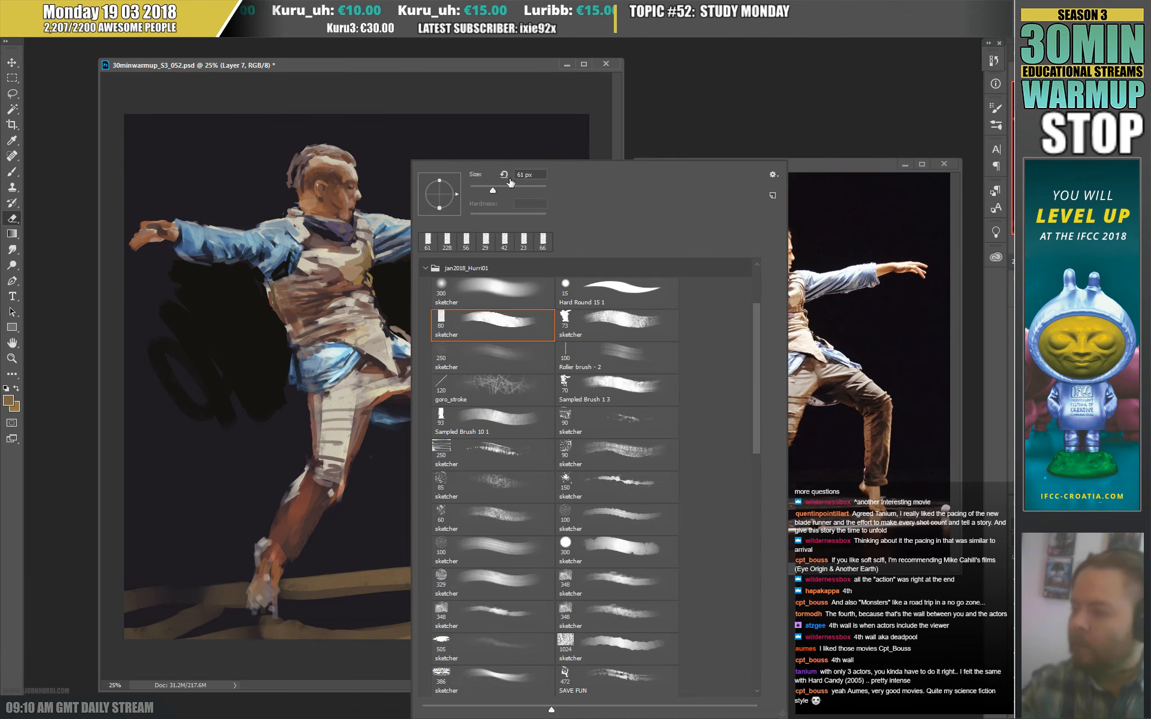
{"action": "key", "text": "Return"}
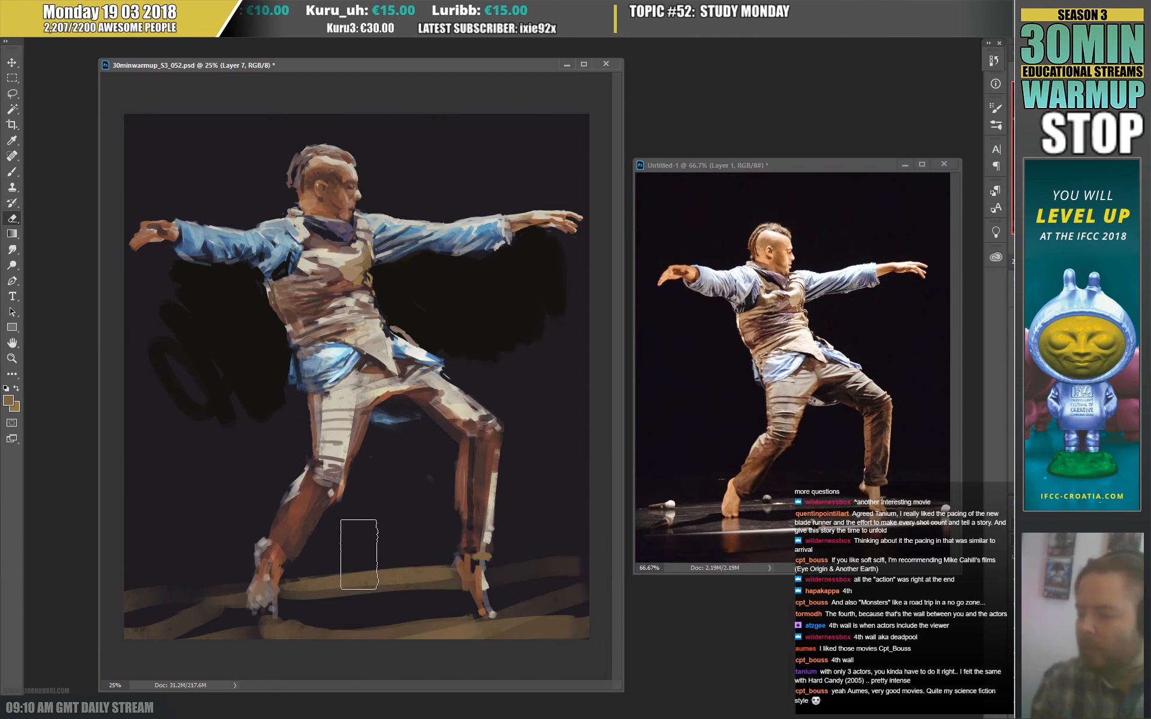
{"action": "left_click_drag", "start_coordinate": [223, 575], "coordinate": [262, 578]}
{"action": "left_click_drag", "start_coordinate": [325, 635], "coordinate": [548, 639]}
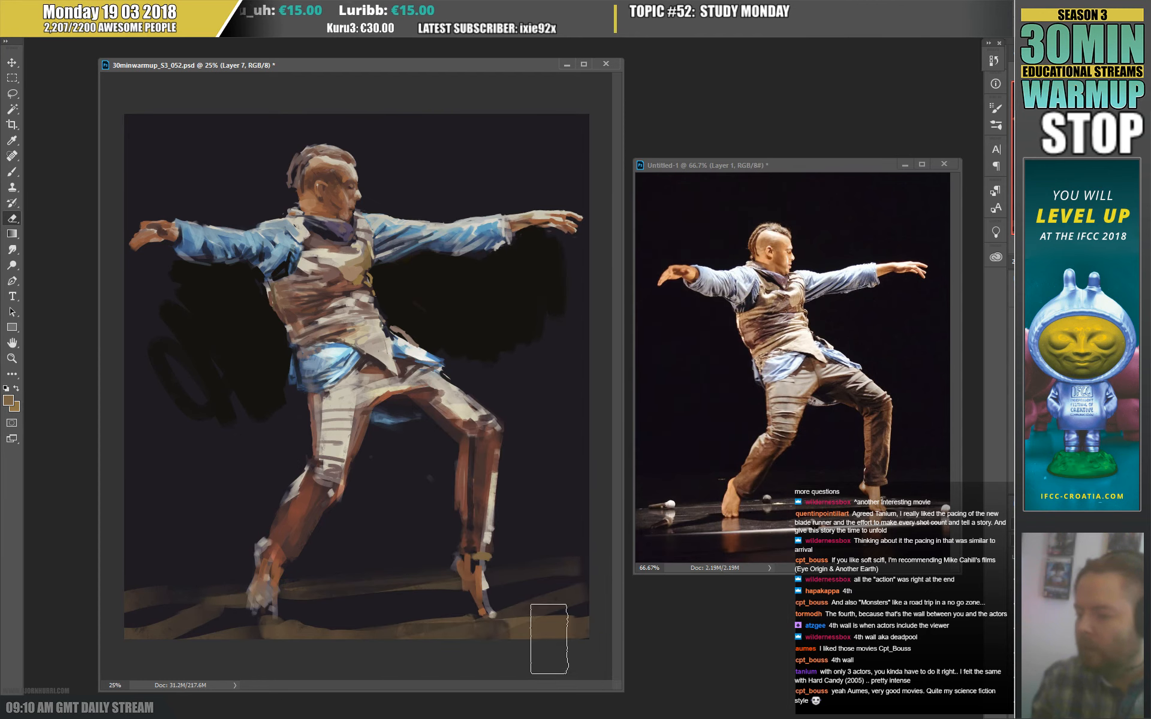
{"action": "left_click_drag", "start_coordinate": [418, 662], "coordinate": [171, 644]}
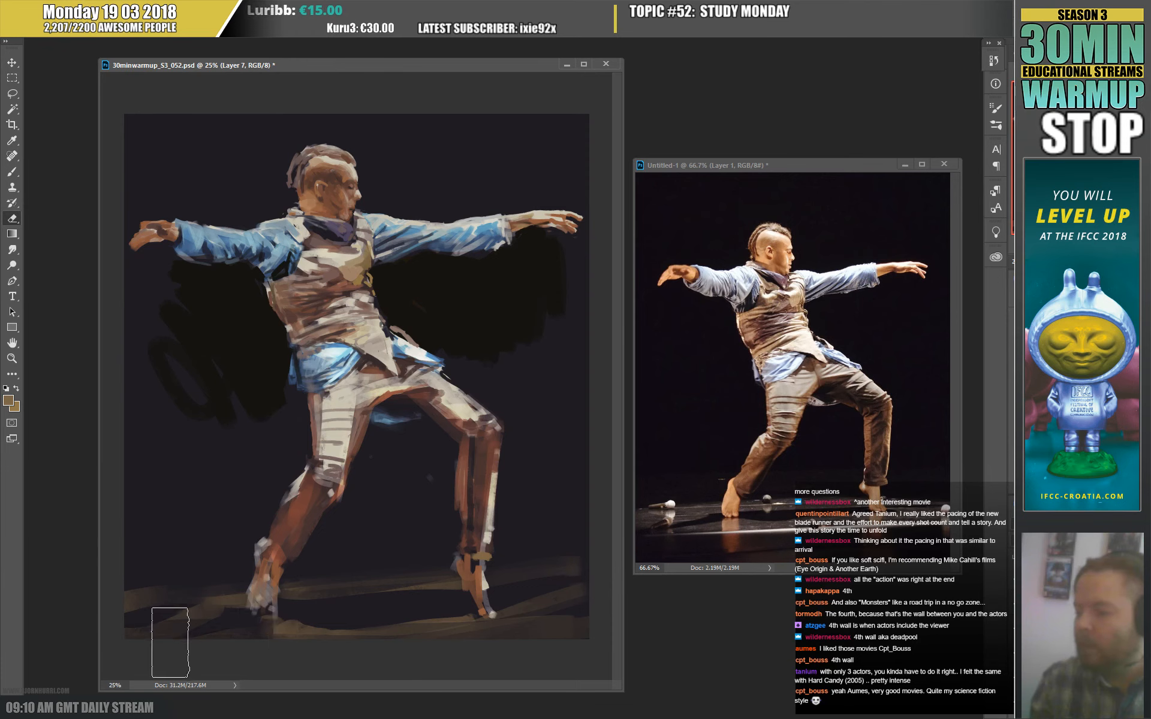
Cover the background around the dancer with broad brush strokes in the near-black sampled beside the figure.
{"action": "key", "text": "b"}
{"action": "left_click", "coordinate": [226, 362], "text": "alt"}
{"action": "mouse_move", "coordinate": [182, 280]}
{"action": "left_mouse_down"}
{"action": "mouse_move", "coordinate": [145, 401]}
{"action": "mouse_move", "coordinate": [173, 434]}
{"action": "left_mouse_up"}
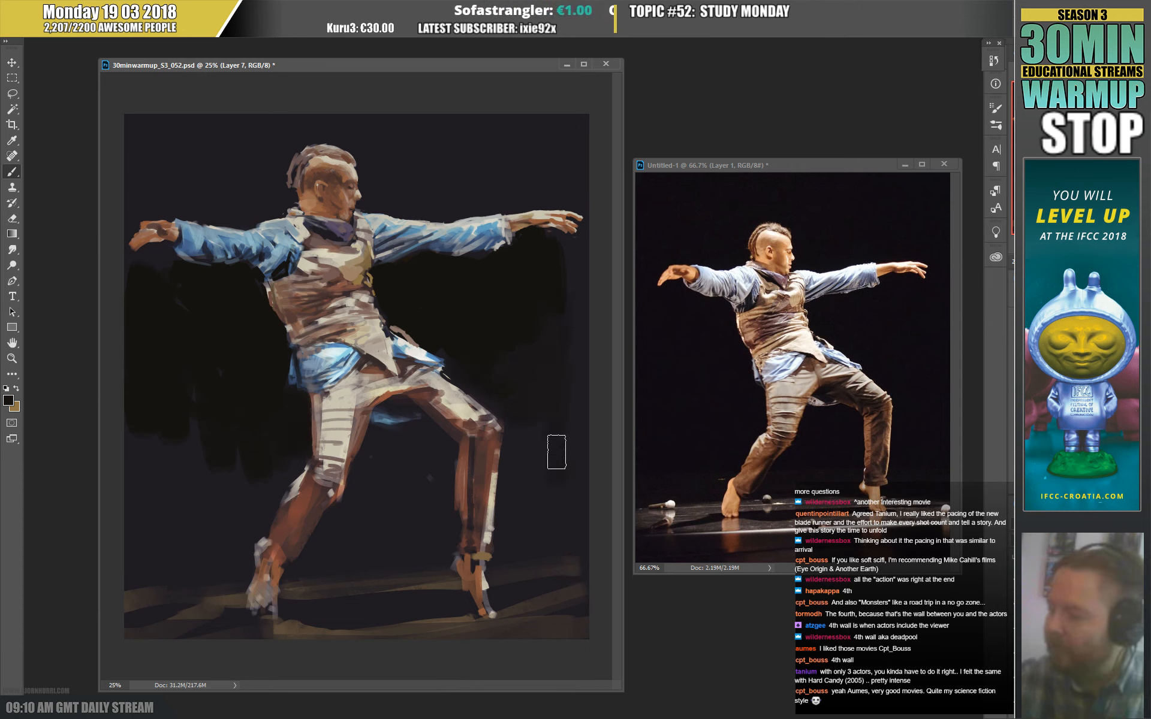
{"action": "mouse_move", "coordinate": [540, 184]}
{"action": "left_mouse_down"}
{"action": "mouse_move", "coordinate": [486, 120]}
{"action": "mouse_move", "coordinate": [416, 205]}
{"action": "mouse_move", "coordinate": [373, 180]}
{"action": "mouse_move", "coordinate": [391, 137]}
{"action": "left_mouse_up"}
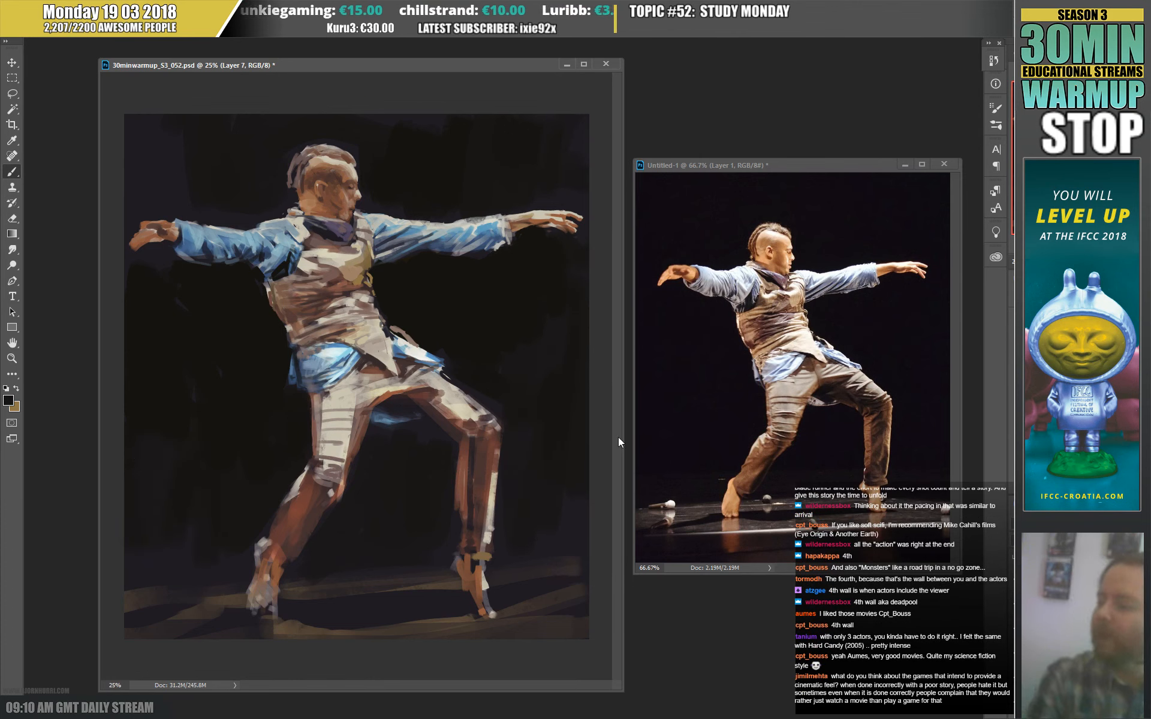
Refine the trousers around the crotch and waistband with sampled beige and brown tones, and save the painting.
{"action": "left_click", "coordinate": [383, 395], "text": "alt"}
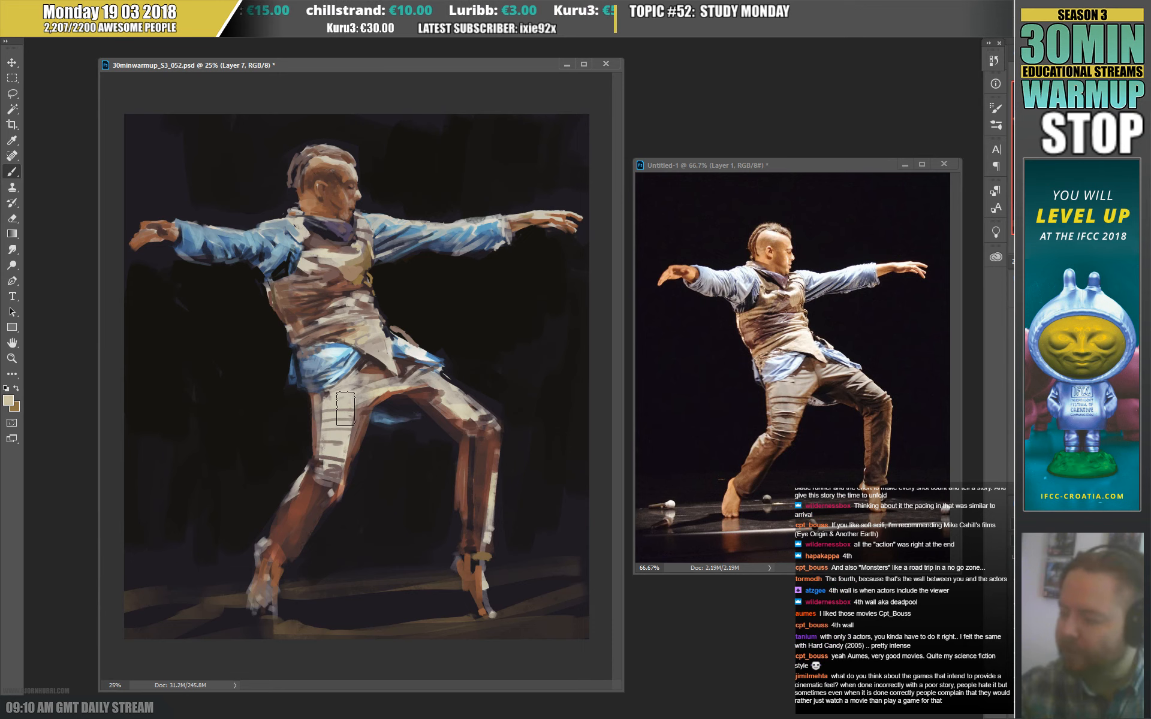
{"action": "left_click", "coordinate": [385, 273], "text": "alt"}
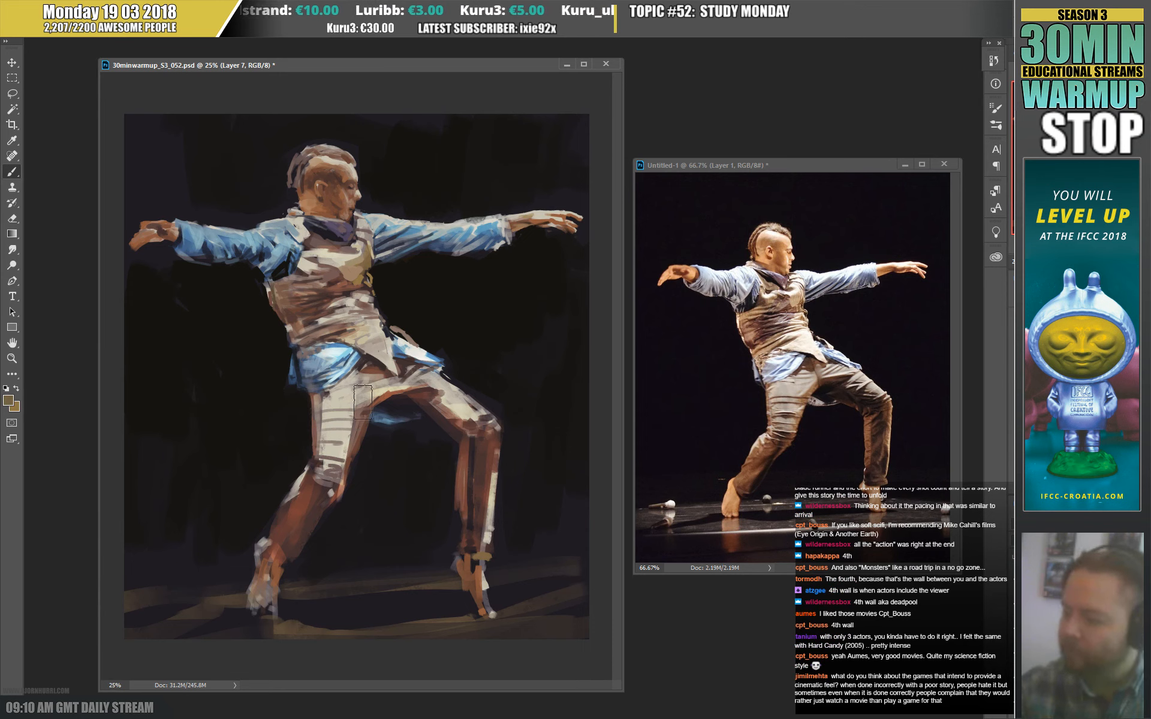
{"action": "left_click_drag", "start_coordinate": [392, 388], "coordinate": [369, 369]}
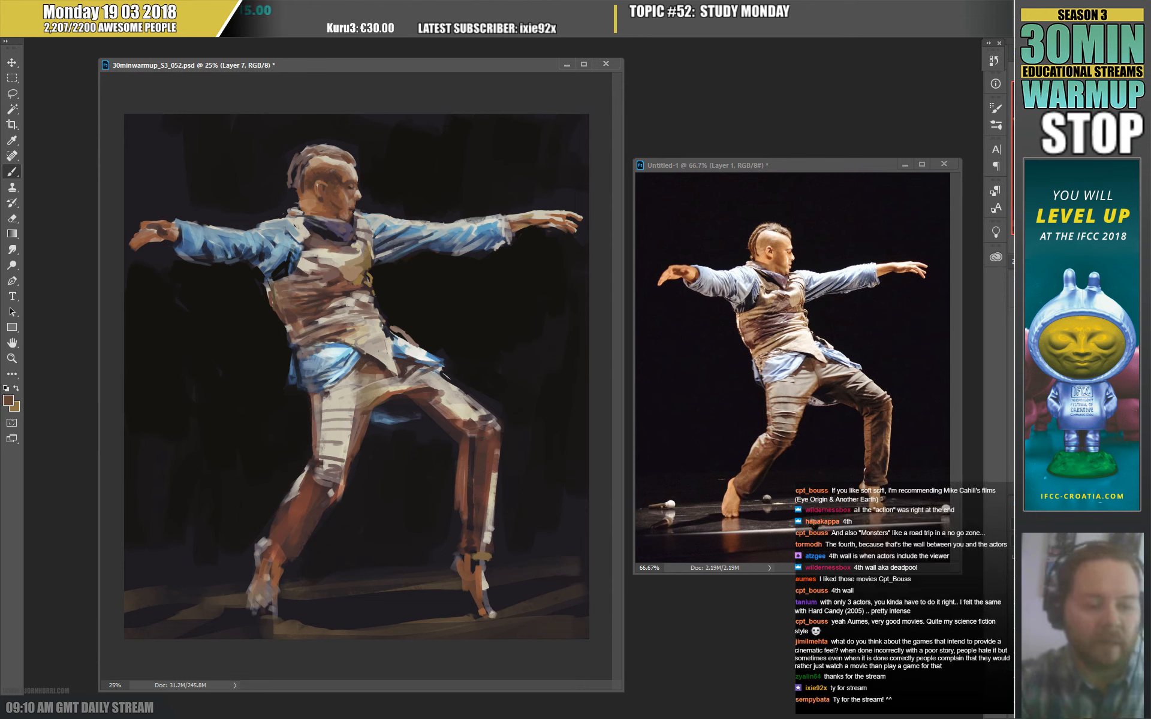
{"action": "key", "text": "ctrl+s"}
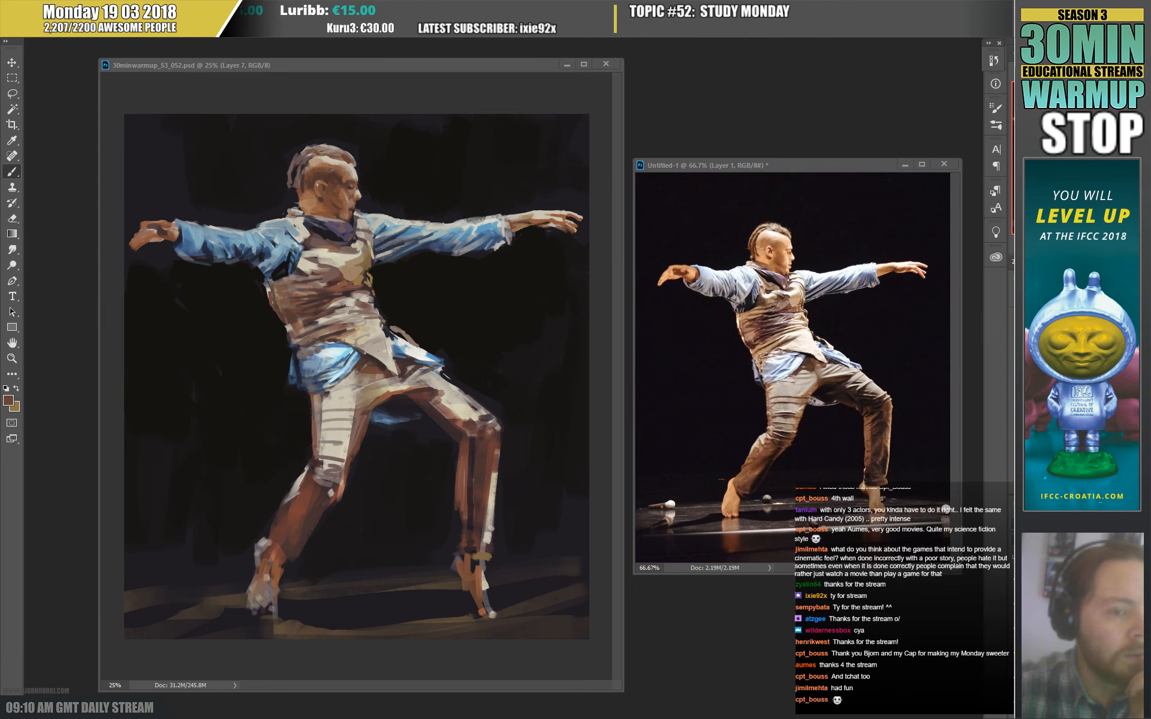
Switch to Twitch and look through the live channels in the Creative category.
{"action": "left_click_drag", "start_coordinate": [353, 82], "coordinate": [396, 70]}
{"action": "double_click", "coordinate": [395, 69]}
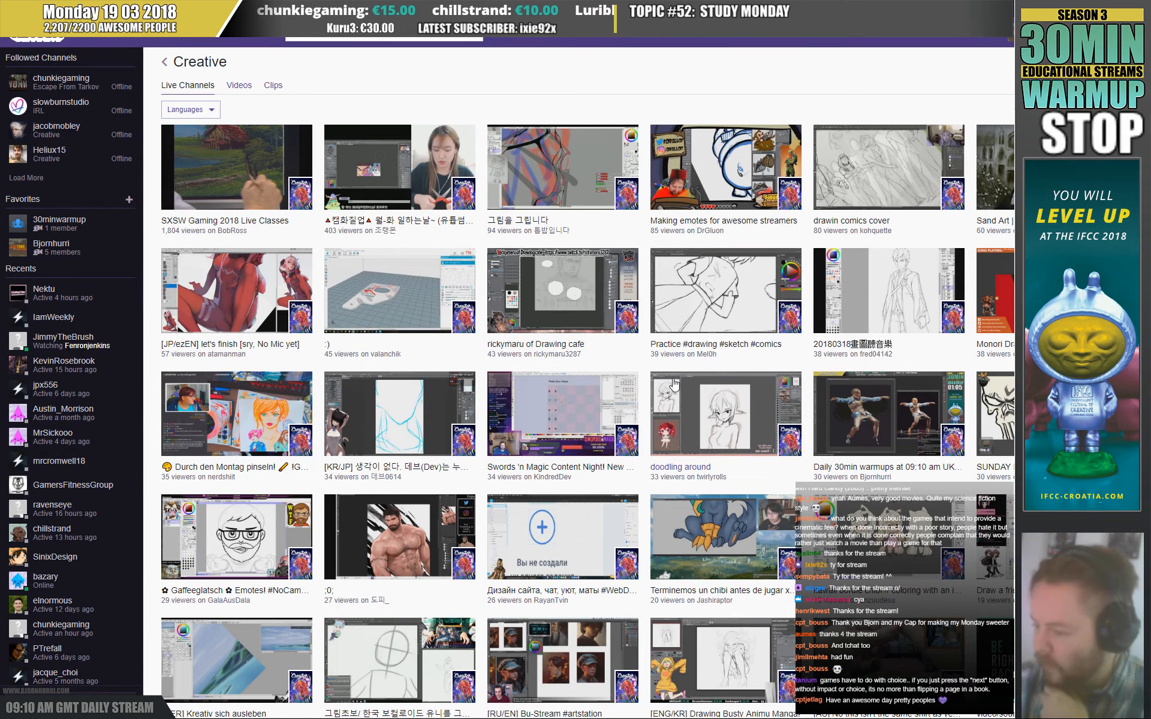
{"action": "scroll", "coordinate": [677, 385], "scroll_direction": "down", "scroll_amount": 1}
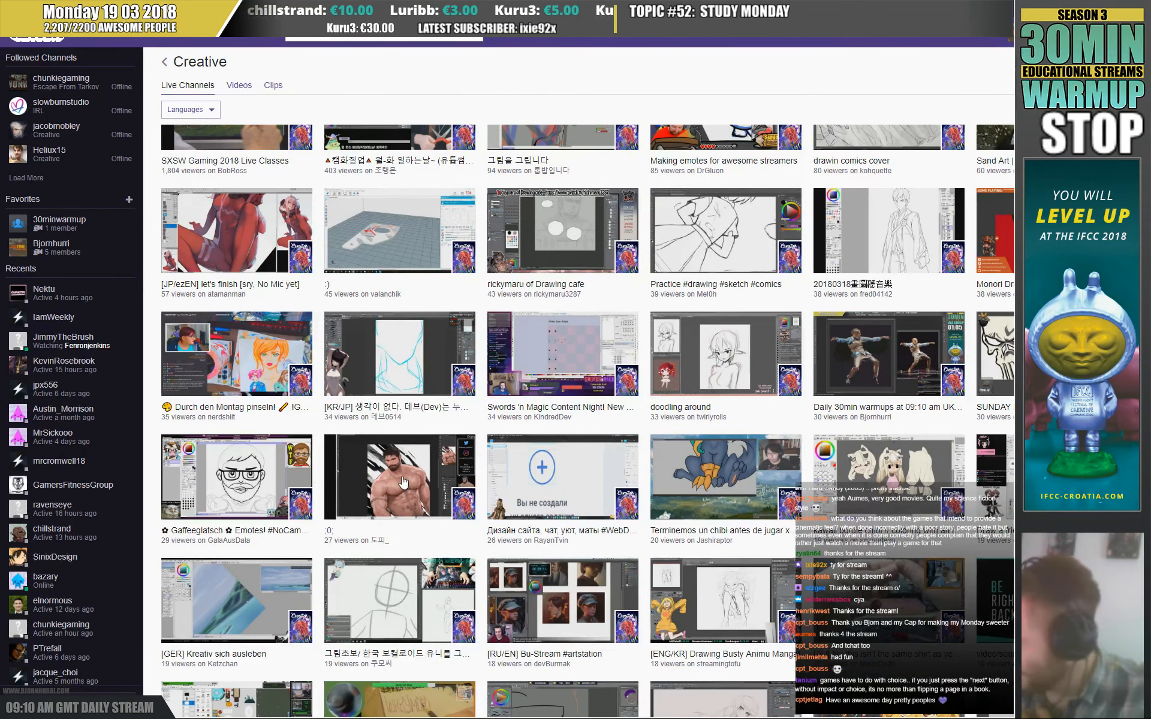
{"action": "scroll", "coordinate": [400, 482], "scroll_direction": "down", "scroll_amount": 1}
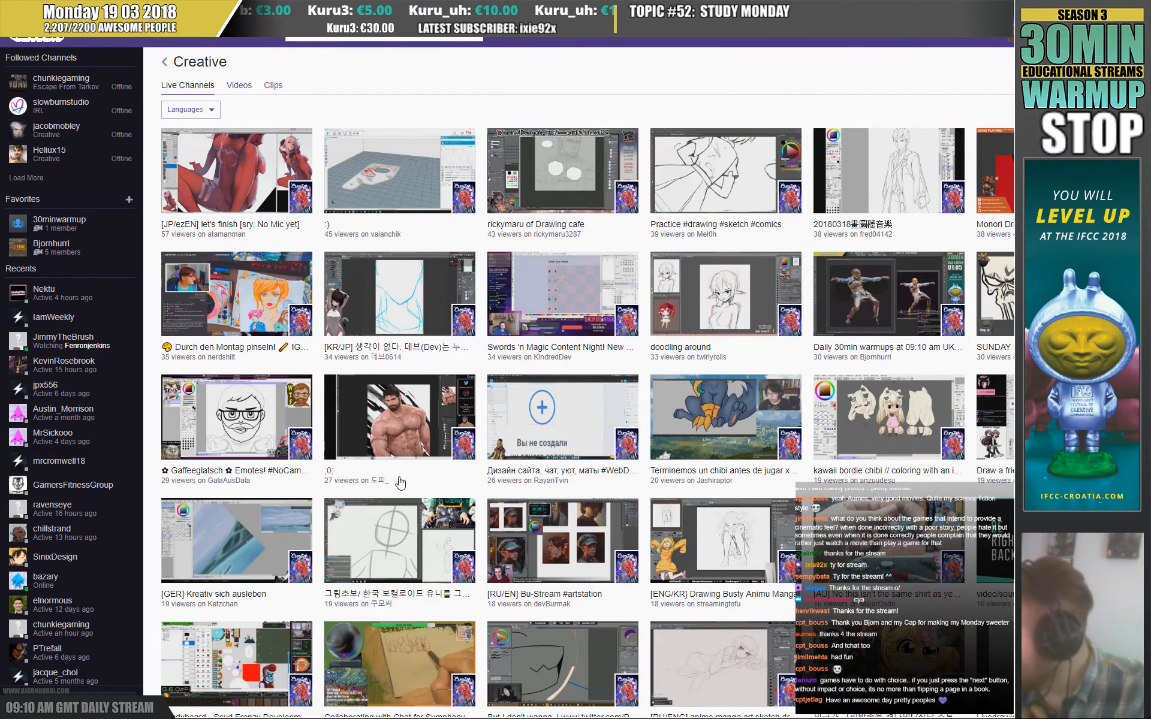
{"action": "scroll", "coordinate": [400, 482], "scroll_direction": "down", "scroll_amount": 1}
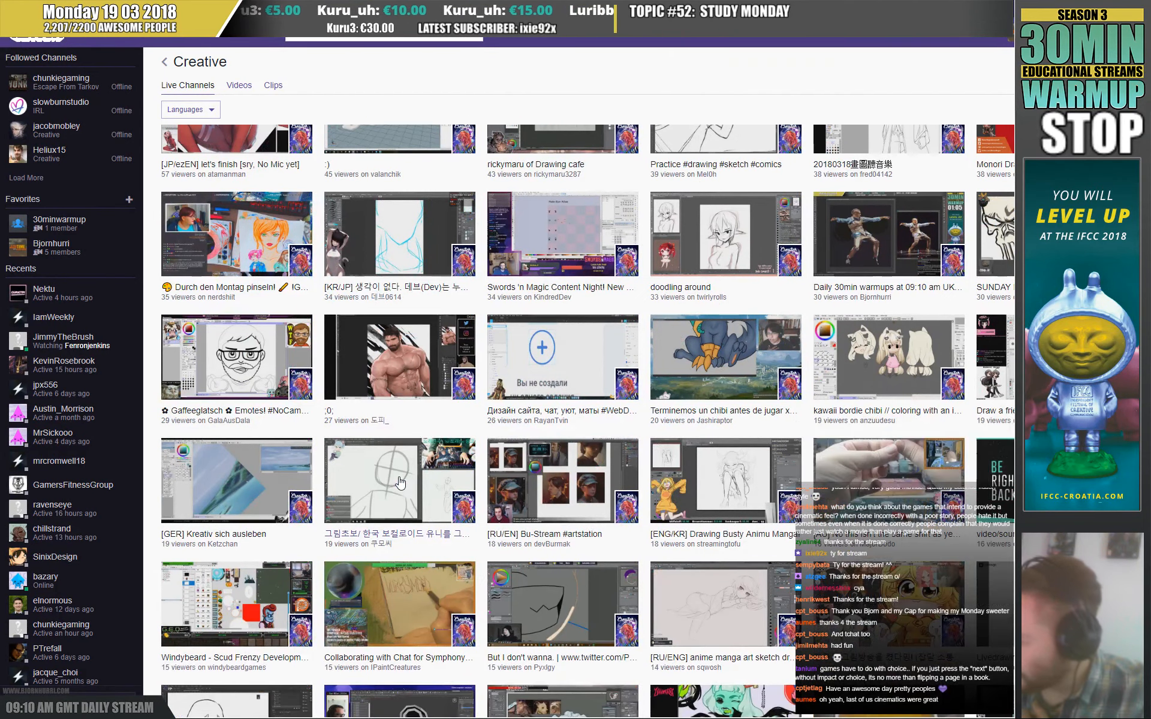